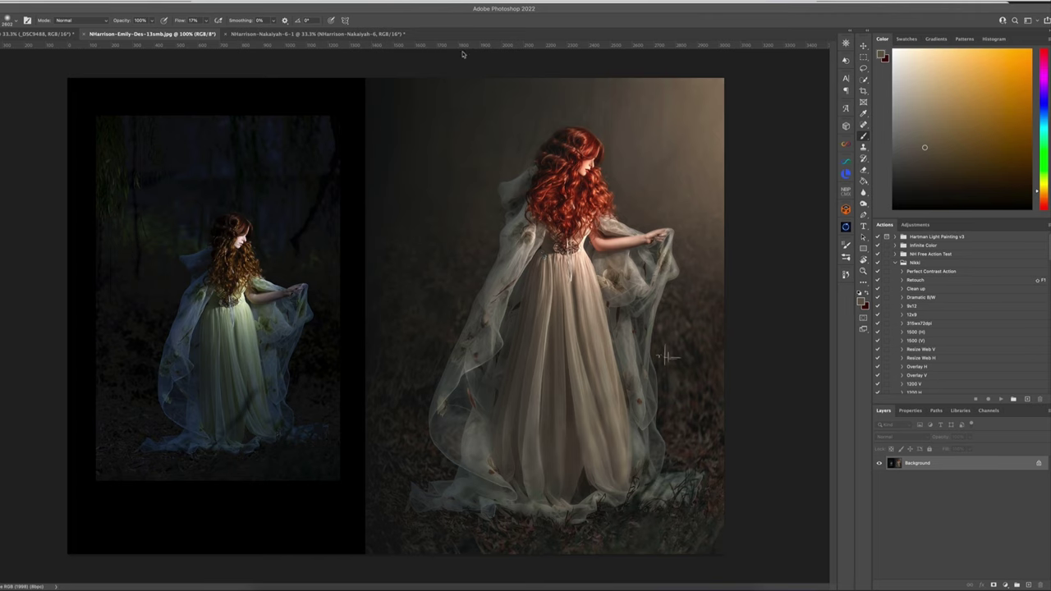
Step: Open the _DSC9488 raw photo in Camera Raw and examine the woman's face up close
{"action": "left_click", "coordinate": [45, 34]}
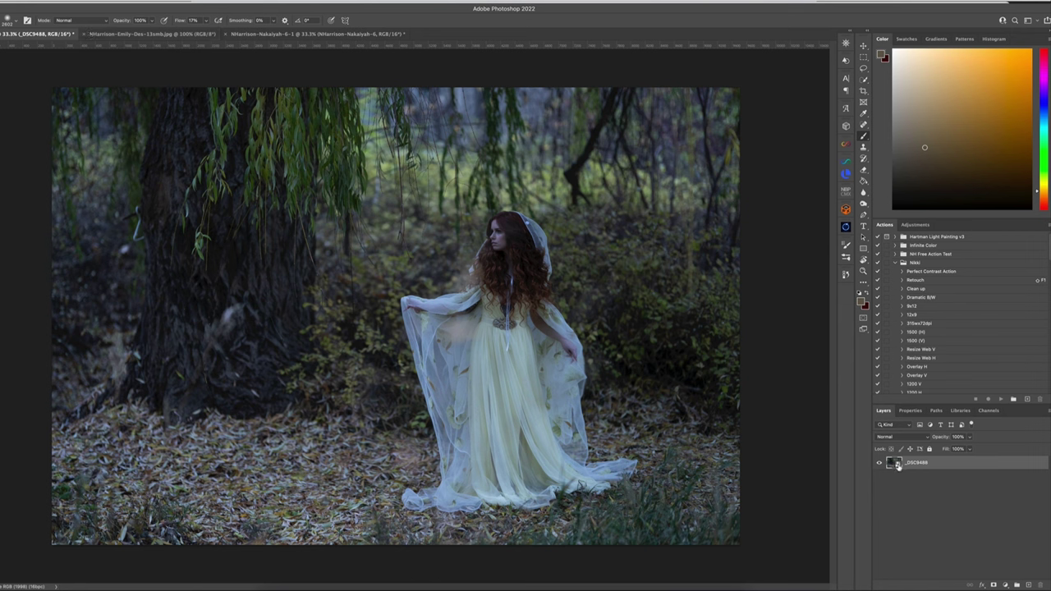
{"action": "key", "text": "super+shift+a"}
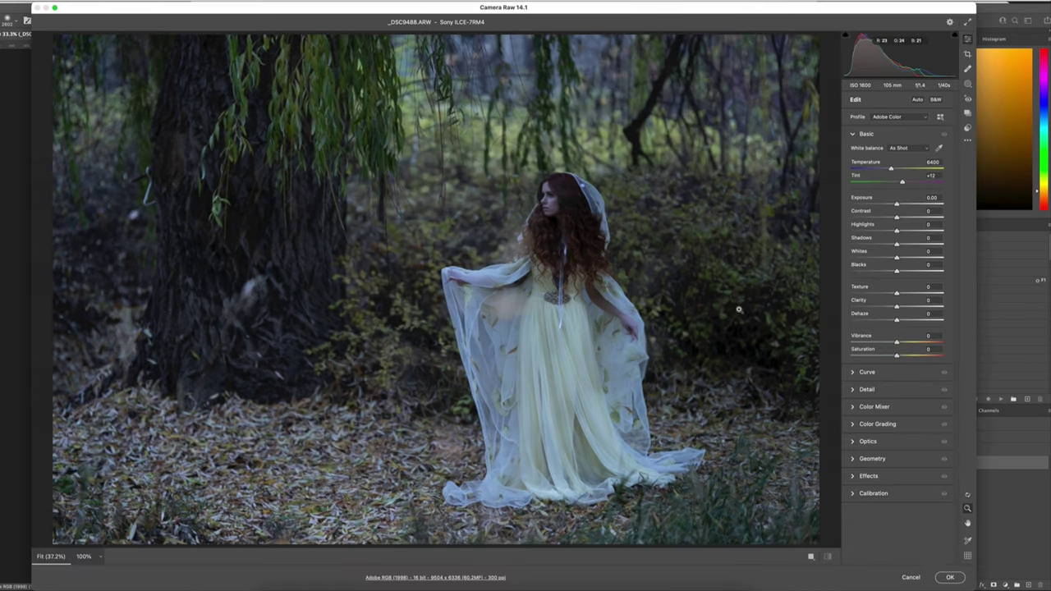
{"action": "left_click_drag", "start_coordinate": [541, 192], "coordinate": [729, 282]}
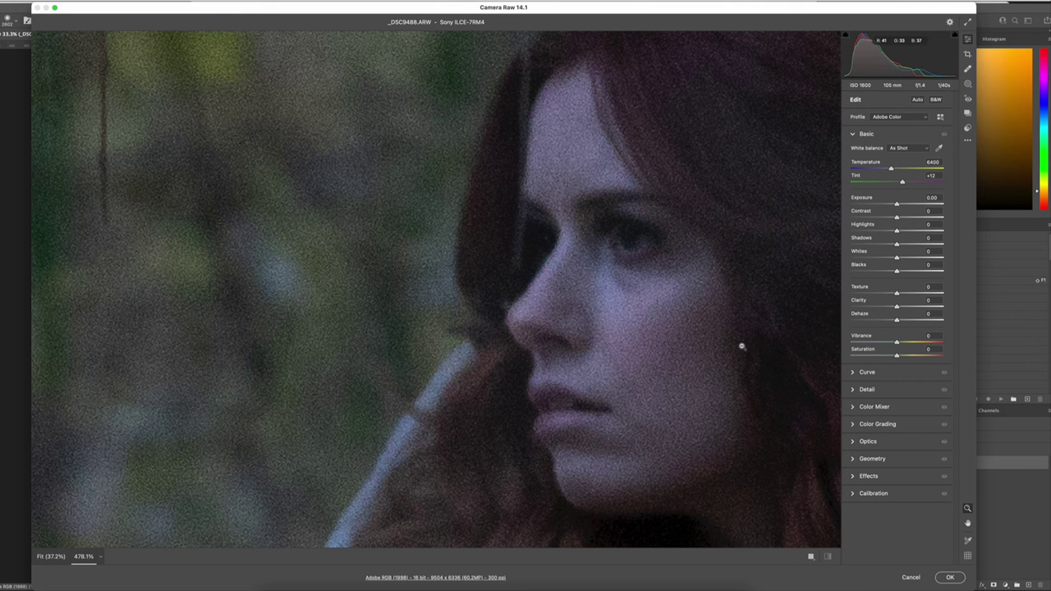
{"action": "left_click_drag", "start_coordinate": [705, 271], "coordinate": [546, 249]}
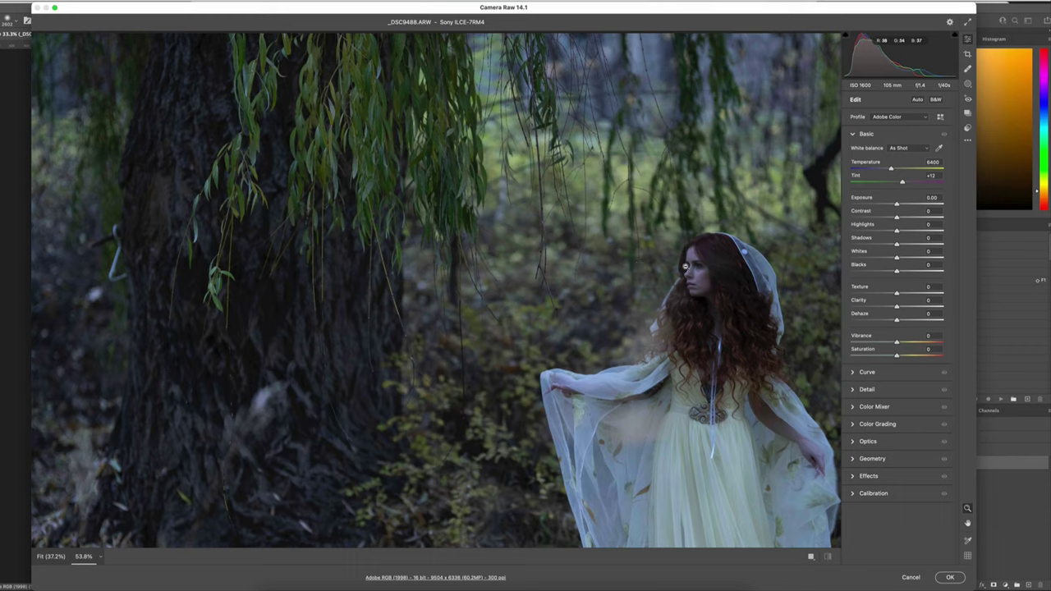
{"action": "left_click_drag", "start_coordinate": [701, 265], "coordinate": [567, 208]}
{"action": "key", "text": "space"}
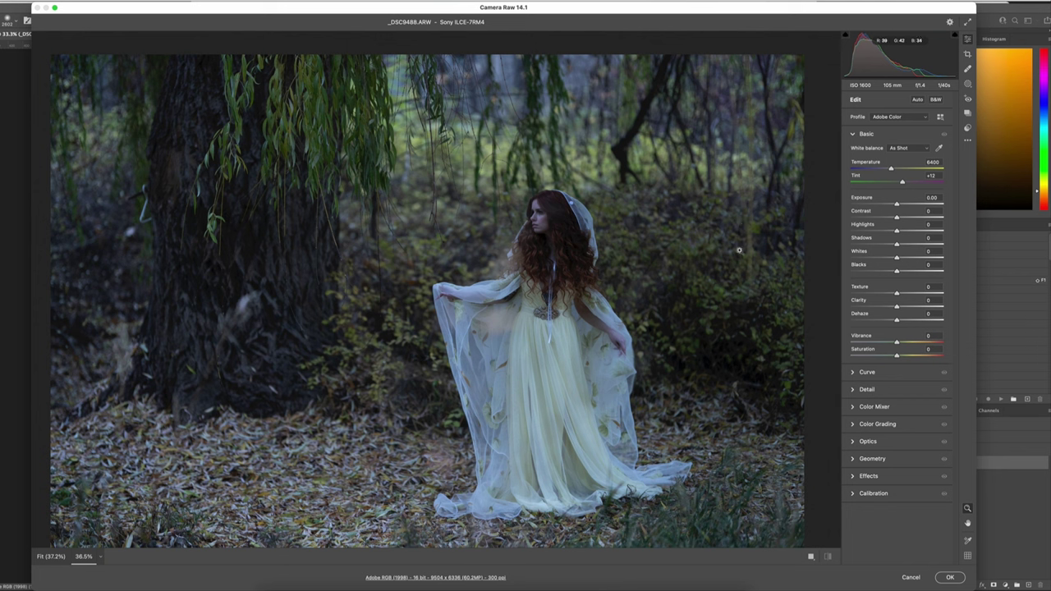
Step: Set the raw photo's Temperature to 9600, Highlights to +24, Shadows to +58 and Blacks to +18
{"action": "left_click_drag", "start_coordinate": [891, 169], "coordinate": [911, 172]}
{"action": "left_click_drag", "start_coordinate": [912, 172], "coordinate": [913, 172]}
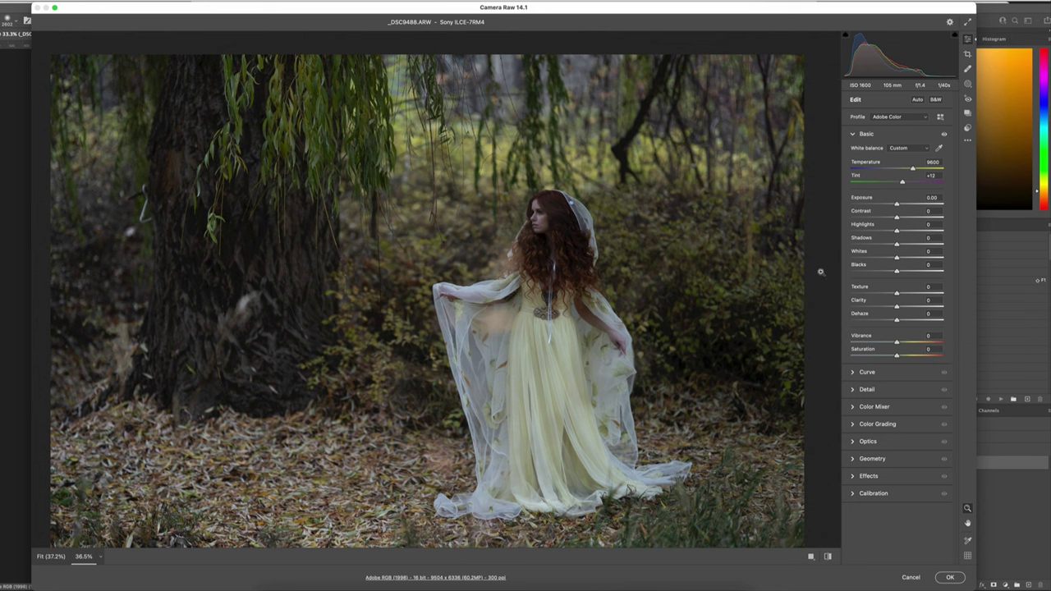
{"action": "left_click", "coordinate": [898, 245]}
{"action": "left_click_drag", "start_coordinate": [898, 244], "coordinate": [905, 273]}
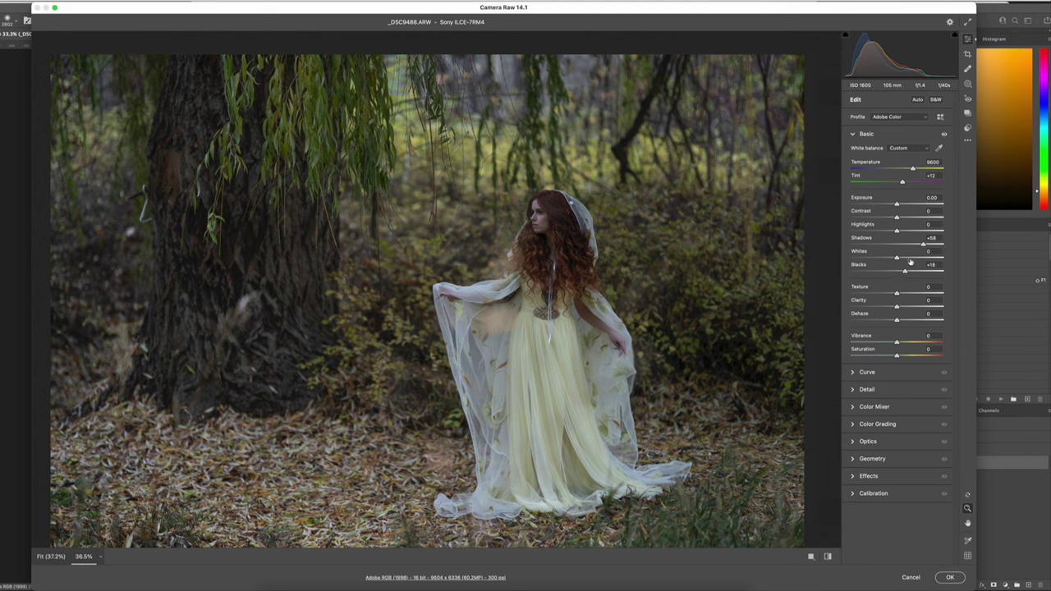
{"action": "left_click_drag", "start_coordinate": [897, 232], "coordinate": [908, 234]}
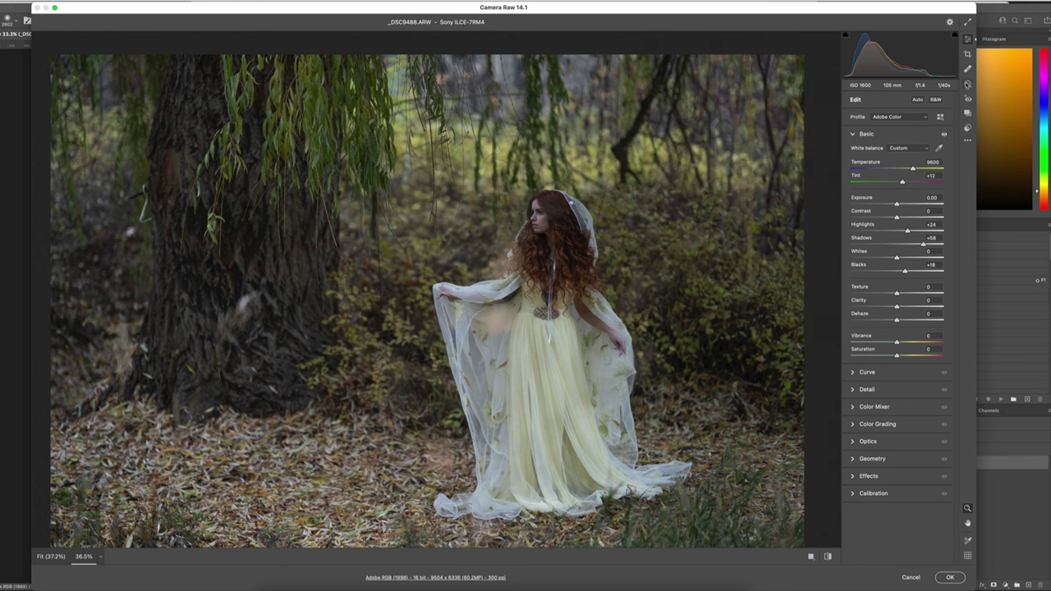
Step: Create a Select Subject mask of the woman and invert it to cover the background
{"action": "left_click", "coordinate": [967, 85]}
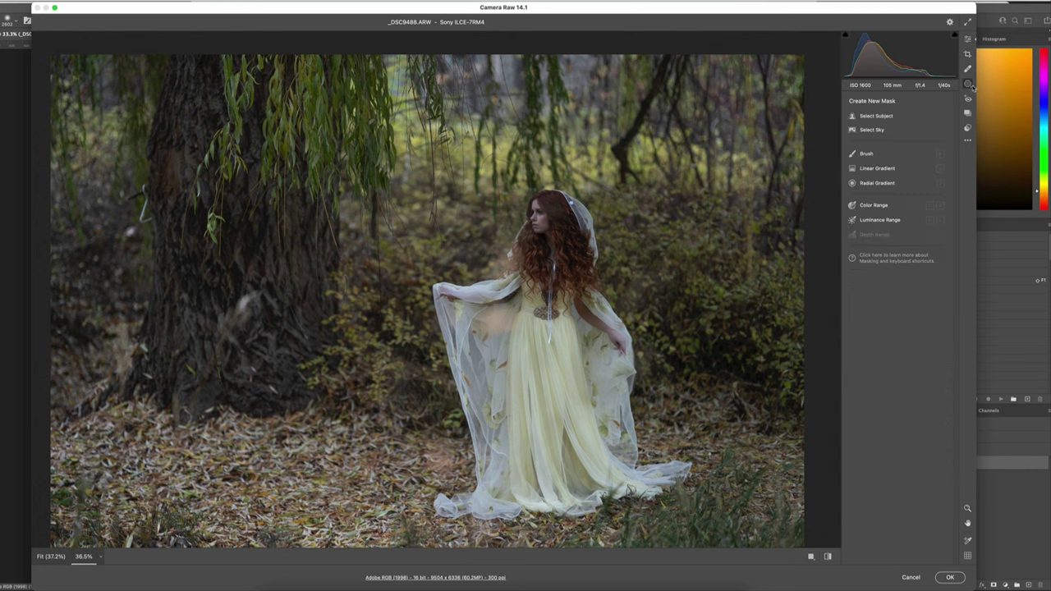
{"action": "left_click", "coordinate": [887, 118]}
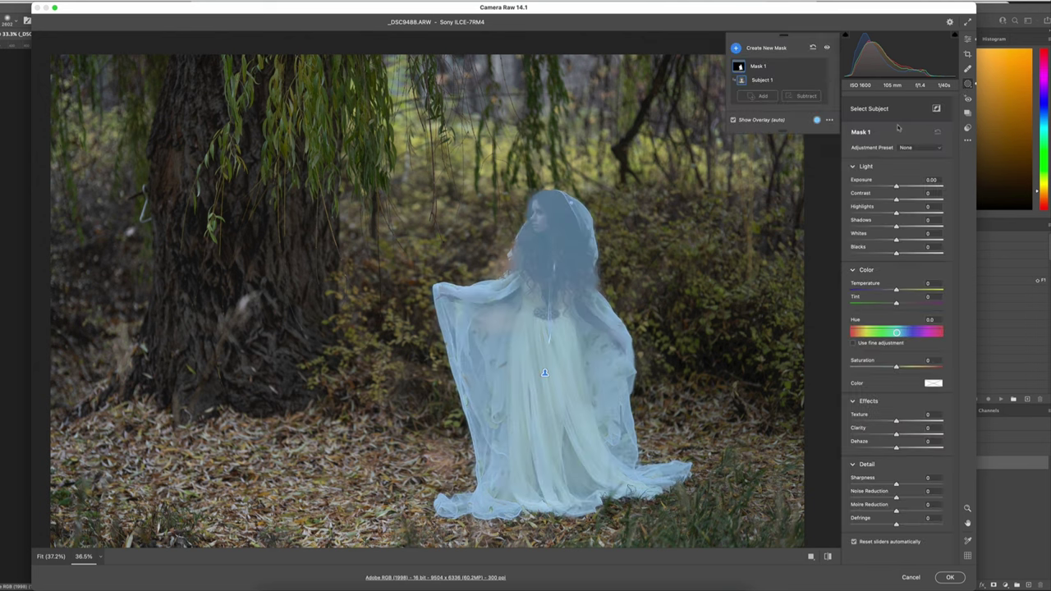
{"action": "left_click", "coordinate": [805, 79]}
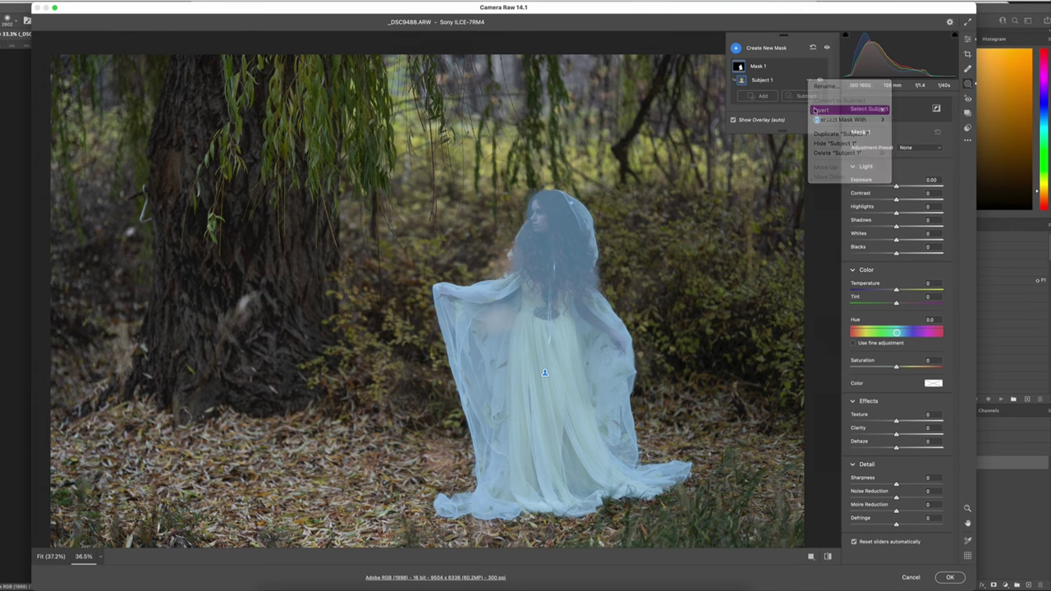
{"action": "left_click", "coordinate": [818, 110]}
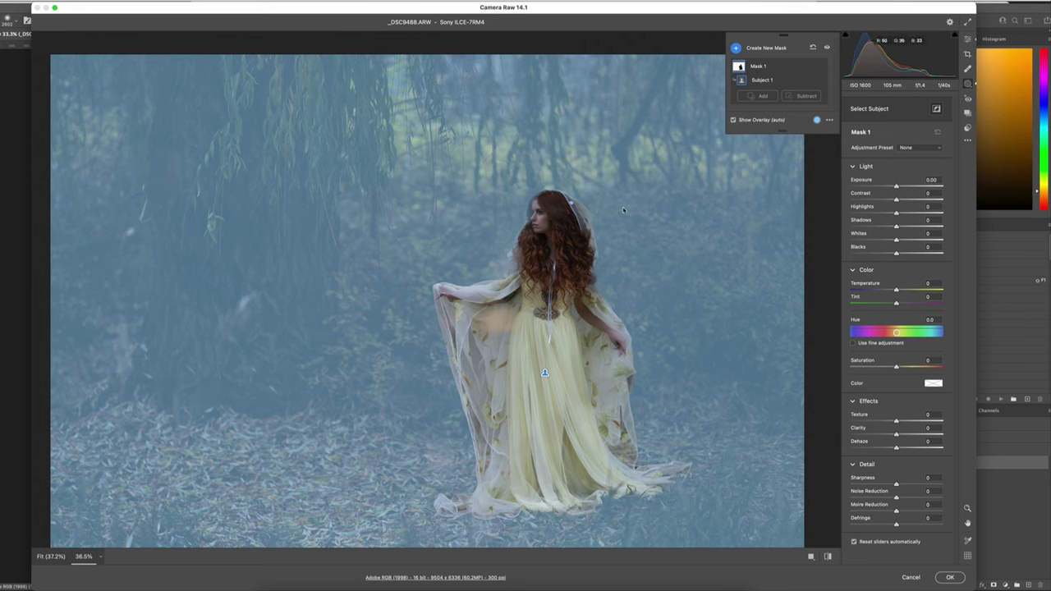
Step: Subtract the woman's face, hair and trailing dress hem from the background mask with a size 2 brush
{"action": "left_click", "coordinate": [805, 96]}
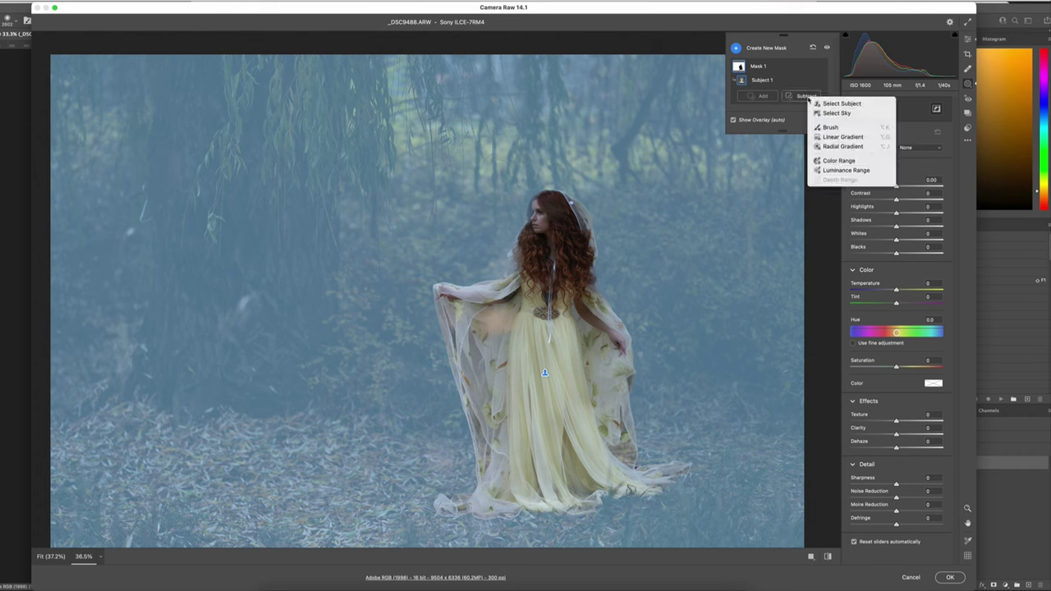
{"action": "left_click", "coordinate": [837, 127]}
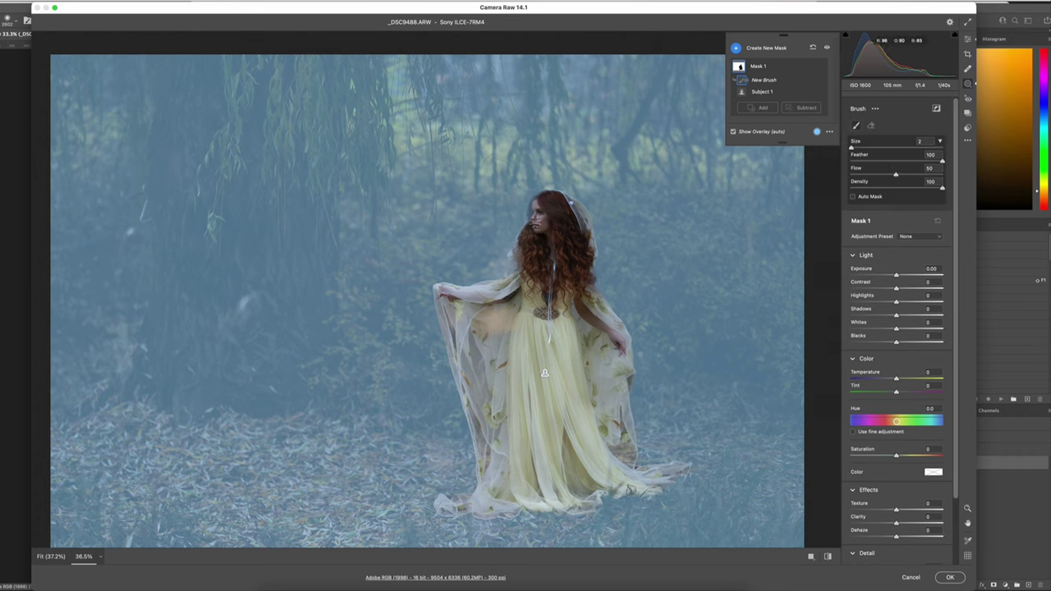
{"action": "mouse_move", "coordinate": [538, 205]}
{"action": "left_mouse_down"}
{"action": "mouse_move", "coordinate": [531, 215]}
{"action": "mouse_move", "coordinate": [542, 196]}
{"action": "mouse_move", "coordinate": [530, 217]}
{"action": "mouse_move", "coordinate": [540, 197]}
{"action": "mouse_move", "coordinate": [586, 211]}
{"action": "mouse_move", "coordinate": [542, 200]}
{"action": "mouse_move", "coordinate": [531, 220]}
{"action": "mouse_move", "coordinate": [538, 199]}
{"action": "mouse_move", "coordinate": [552, 208]}
{"action": "mouse_move", "coordinate": [522, 237]}
{"action": "mouse_move", "coordinate": [519, 267]}
{"action": "mouse_move", "coordinate": [539, 198]}
{"action": "mouse_move", "coordinate": [575, 211]}
{"action": "mouse_move", "coordinate": [577, 253]}
{"action": "mouse_move", "coordinate": [532, 276]}
{"action": "mouse_move", "coordinate": [525, 253]}
{"action": "mouse_move", "coordinate": [513, 263]}
{"action": "mouse_move", "coordinate": [513, 253]}
{"action": "mouse_move", "coordinate": [511, 275]}
{"action": "mouse_move", "coordinate": [577, 281]}
{"action": "left_mouse_up"}
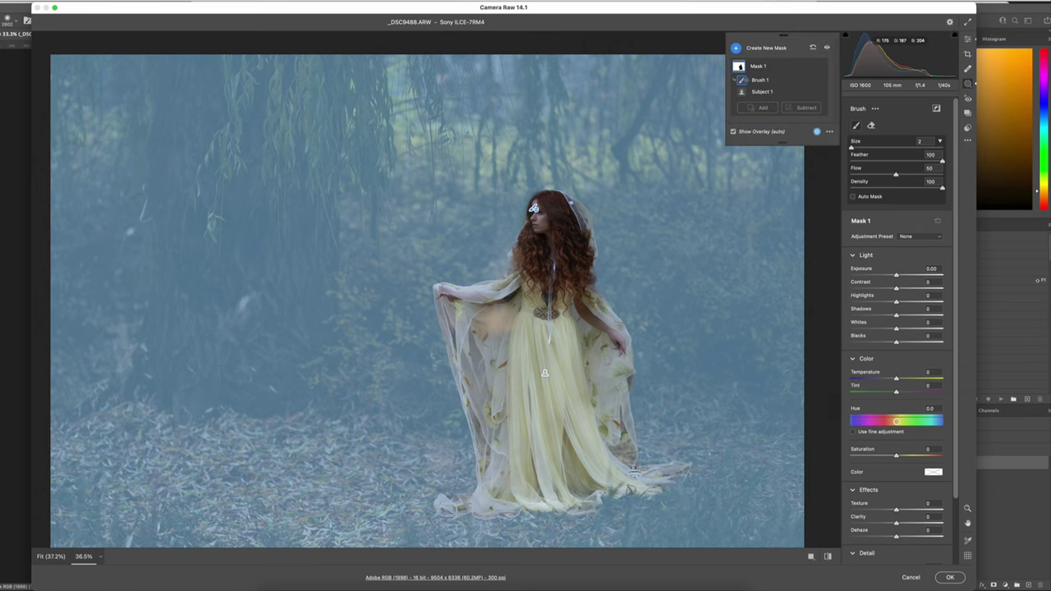
{"action": "mouse_move", "coordinate": [634, 472]}
{"action": "left_mouse_down"}
{"action": "mouse_move", "coordinate": [610, 469]}
{"action": "mouse_move", "coordinate": [612, 451]}
{"action": "mouse_move", "coordinate": [631, 489]}
{"action": "mouse_move", "coordinate": [644, 485]}
{"action": "mouse_move", "coordinate": [588, 485]}
{"action": "left_mouse_up"}
Step: Set the background mask's Exposure to -0.70 and Shadows to +14, raise its Blacks slightly, and apply the Camera Raw edits
{"action": "mouse_move", "coordinate": [896, 275]}
{"action": "left_mouse_down"}
{"action": "mouse_move", "coordinate": [867, 277]}
{"action": "mouse_move", "coordinate": [894, 277]}
{"action": "left_mouse_up"}
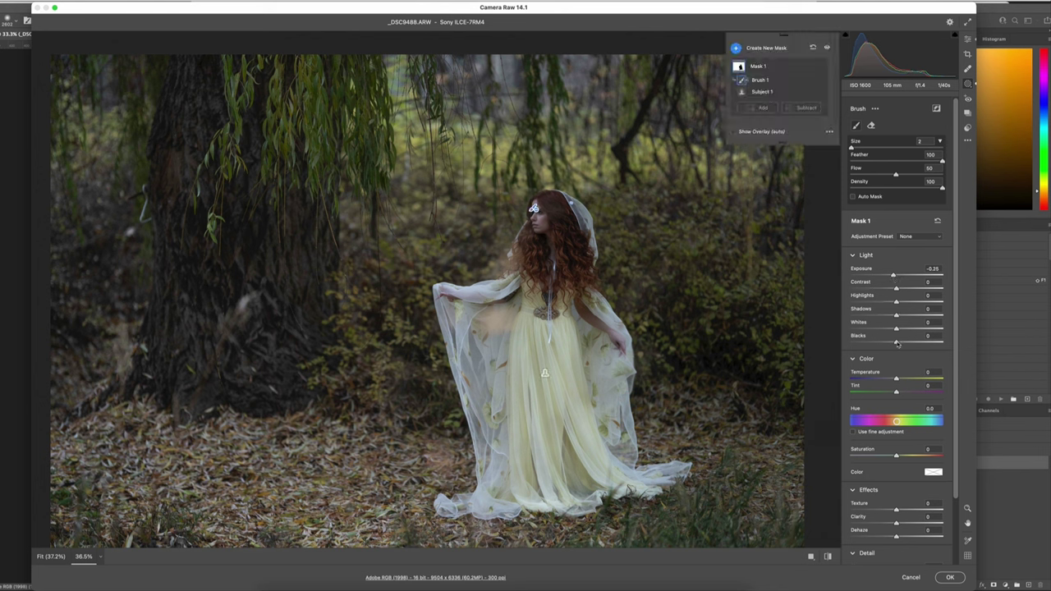
{"action": "left_click_drag", "start_coordinate": [898, 342], "coordinate": [907, 343]}
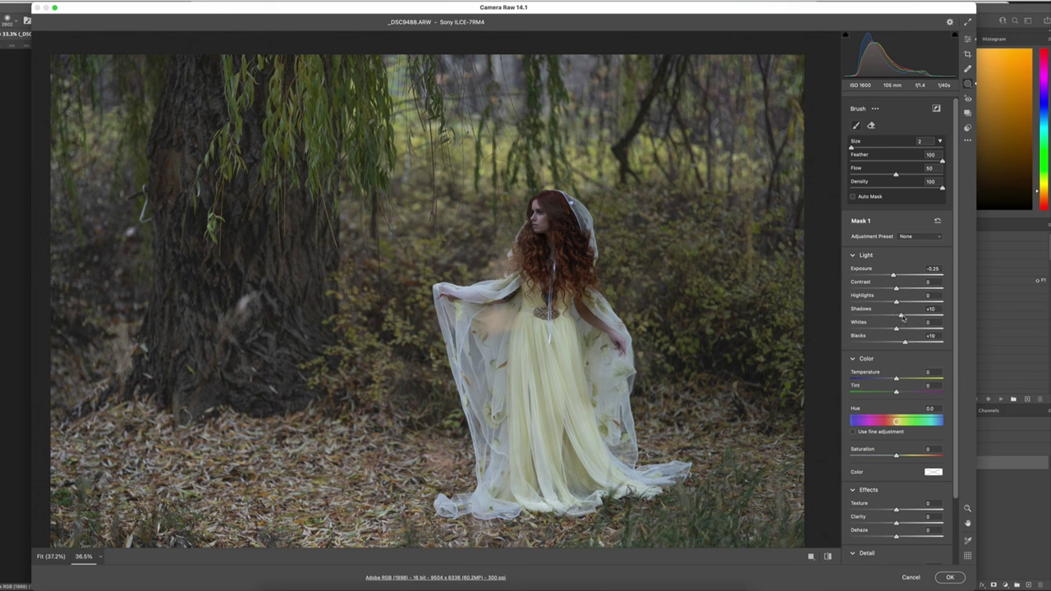
{"action": "left_click_drag", "start_coordinate": [906, 316], "coordinate": [885, 277]}
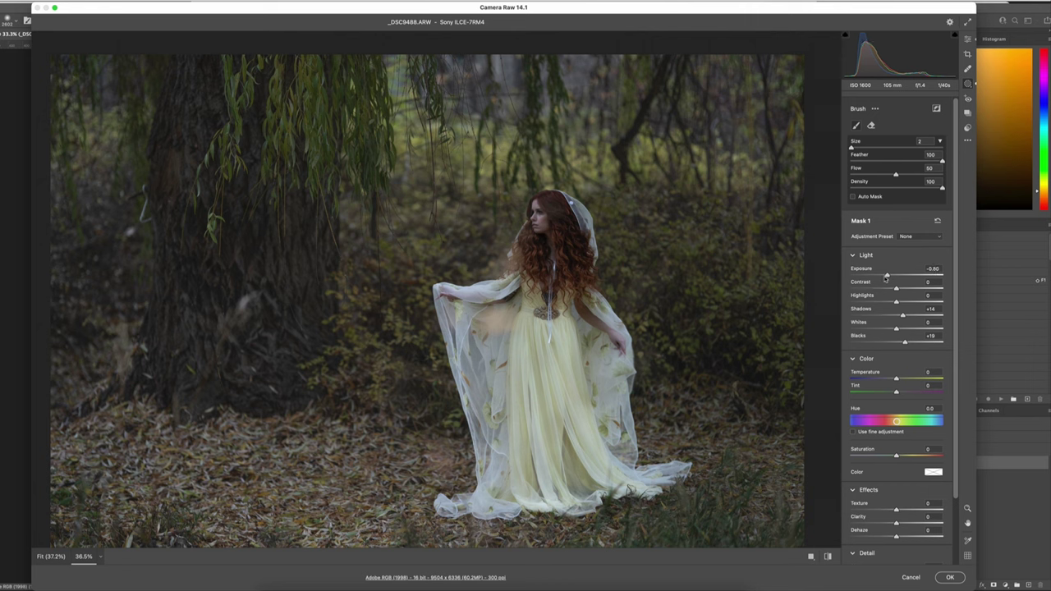
{"action": "left_click_drag", "start_coordinate": [885, 279], "coordinate": [888, 277]}
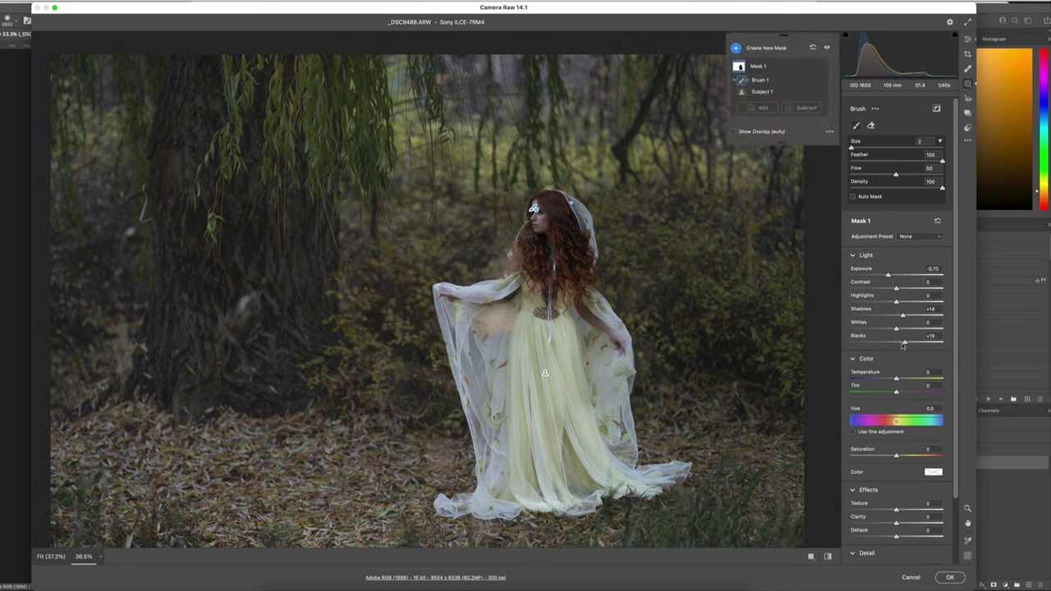
{"action": "left_click_drag", "start_coordinate": [905, 345], "coordinate": [902, 342]}
{"action": "key", "text": "Return"}
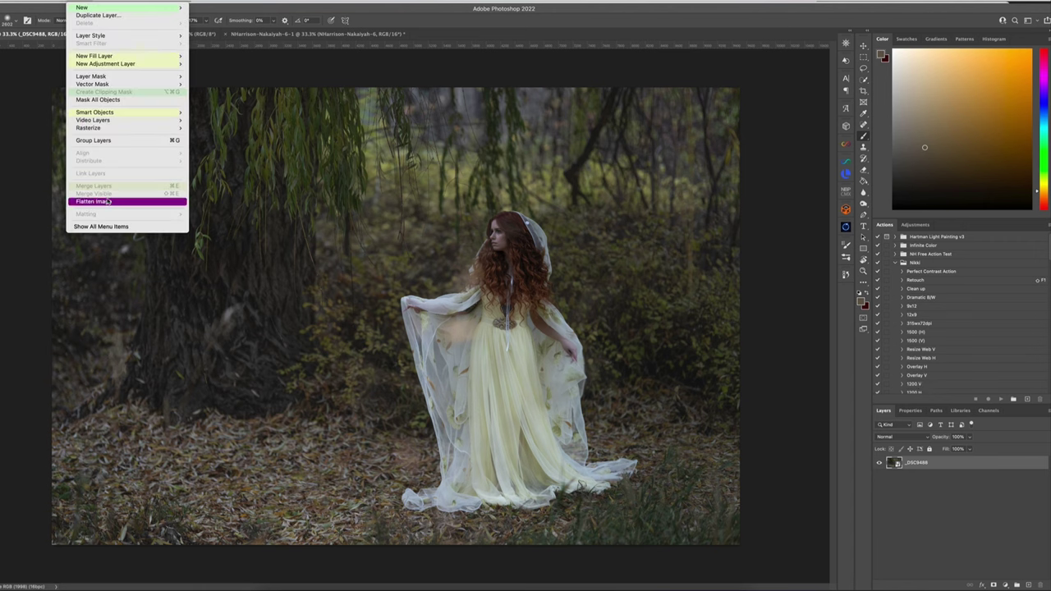
Step: Flatten the image and duplicate the background layer
{"action": "left_click", "coordinate": [129, 201]}
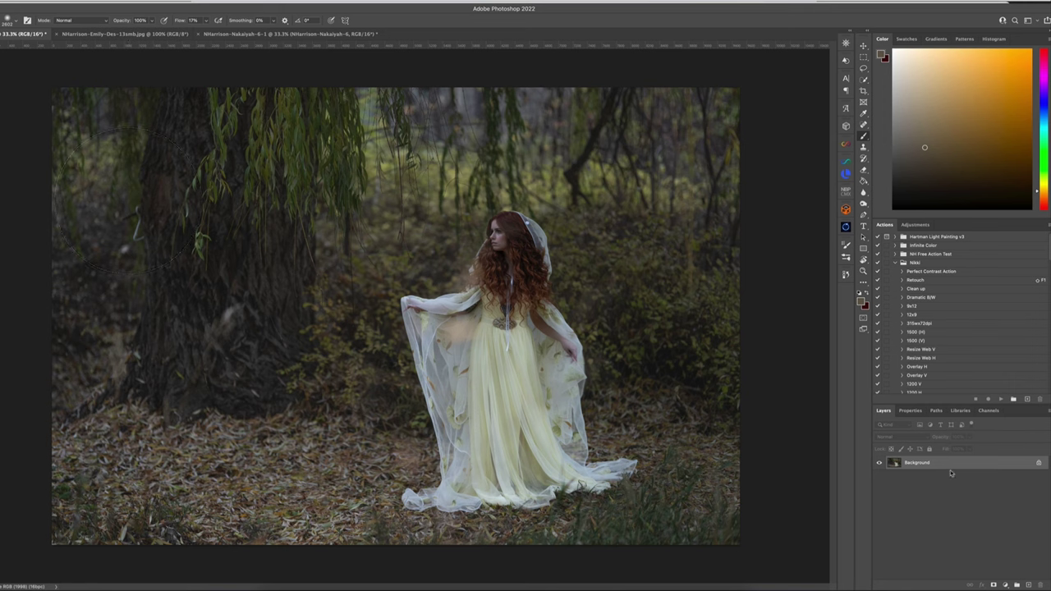
{"action": "key", "text": "ctrl+j"}
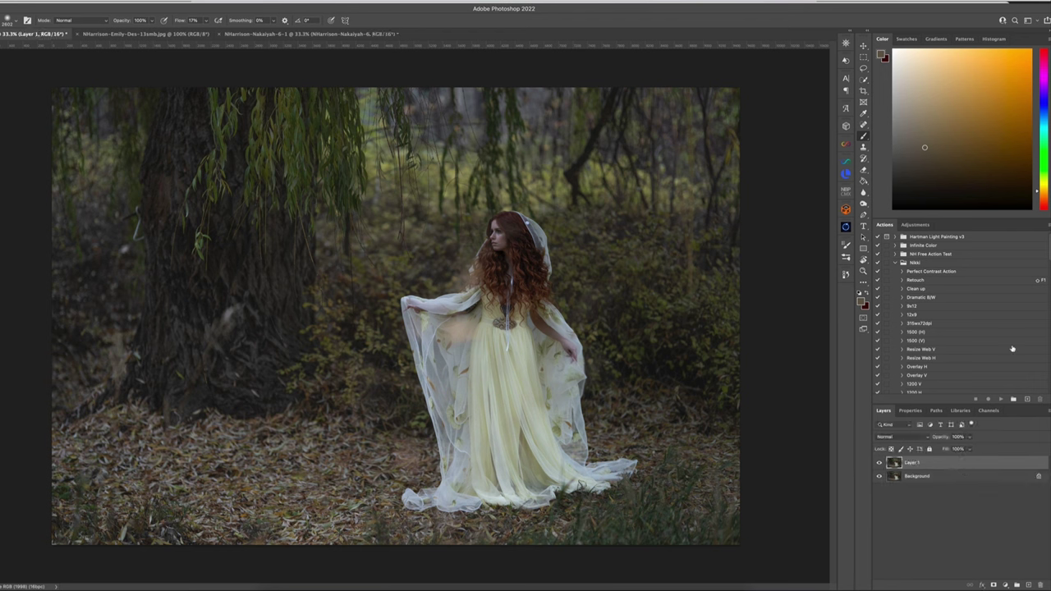
Step: Open the duplicated layer in the Topaz DeNoise AI filter
{"action": "left_click", "coordinate": [156, 0]}
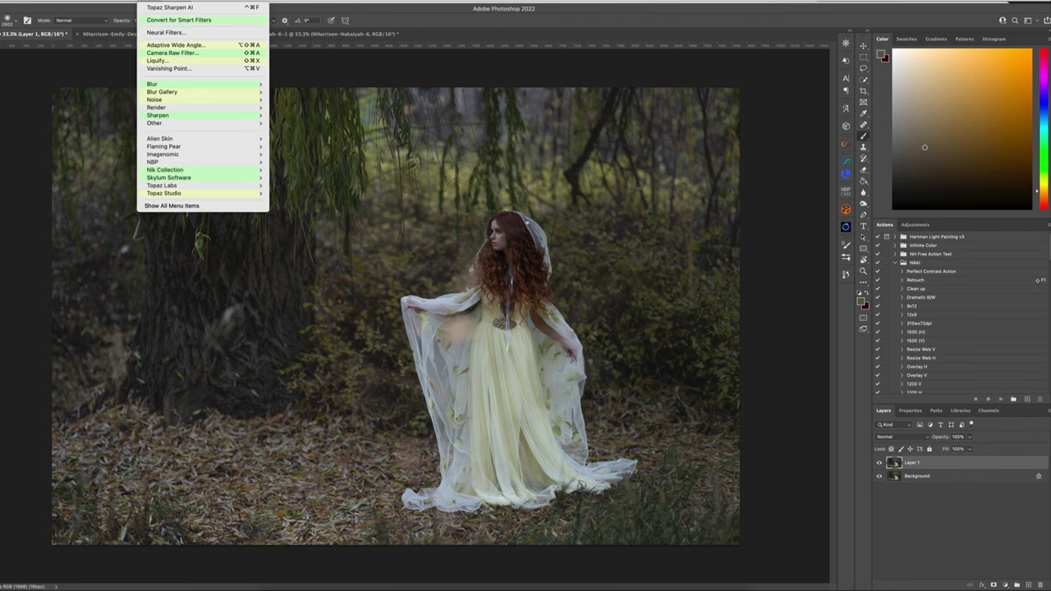
{"action": "mouse_move", "coordinate": [207, 194]}
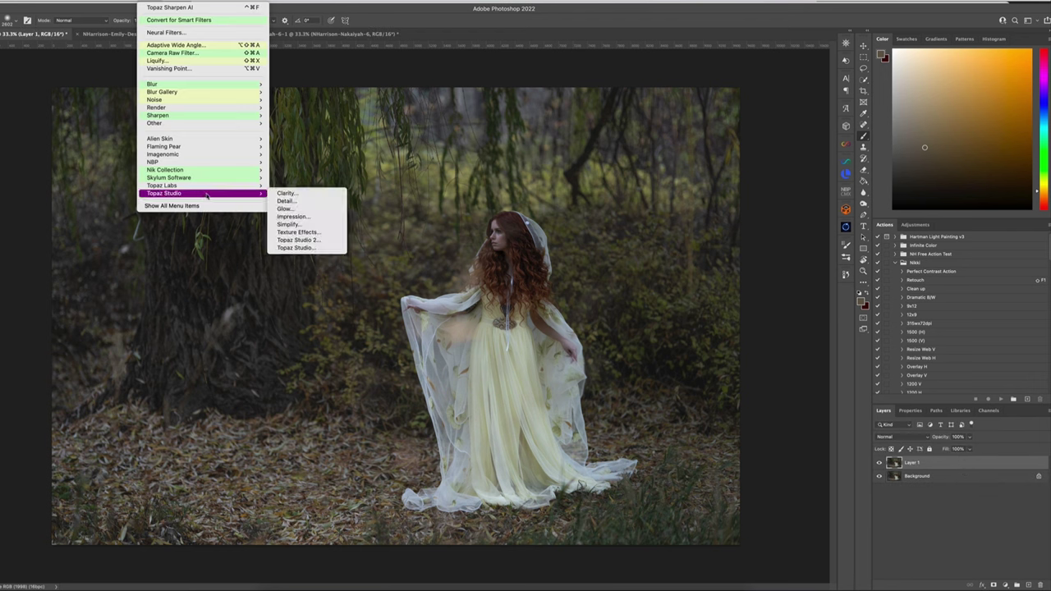
{"action": "mouse_move", "coordinate": [250, 186]}
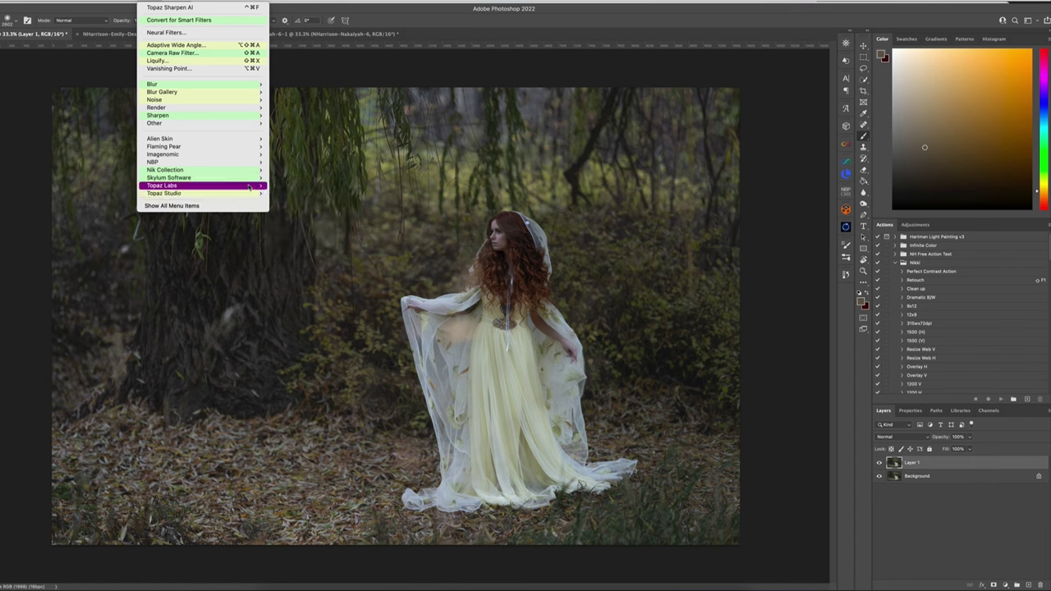
{"action": "left_click", "coordinate": [306, 194]}
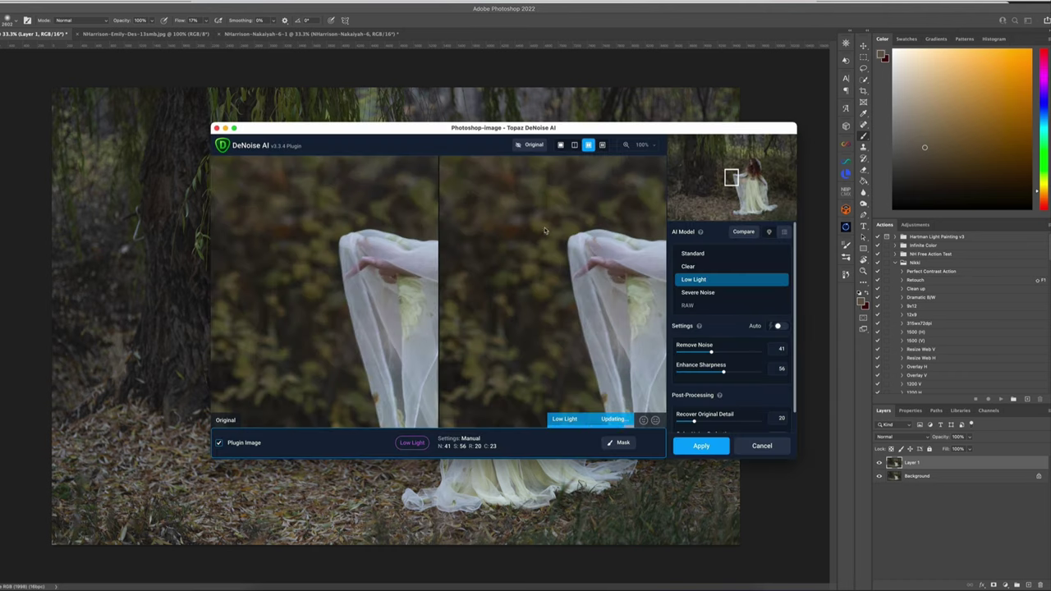
Step: Try the Standard AI model on the woman's face with a higher Enhance Sharpness setting
{"action": "left_click_drag", "start_coordinate": [555, 205], "coordinate": [537, 258]}
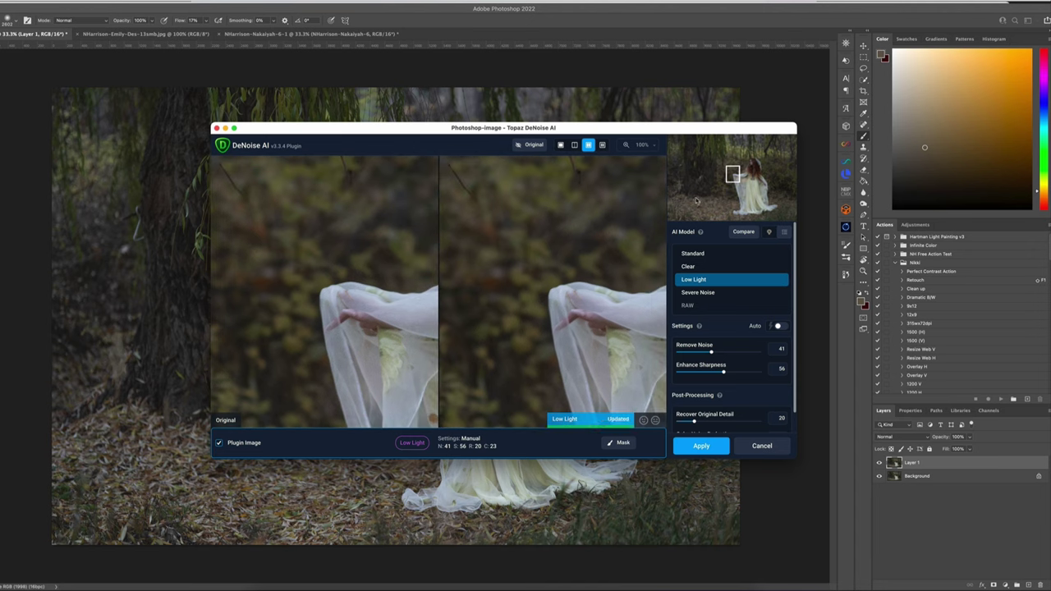
{"action": "left_click_drag", "start_coordinate": [604, 203], "coordinate": [544, 301]}
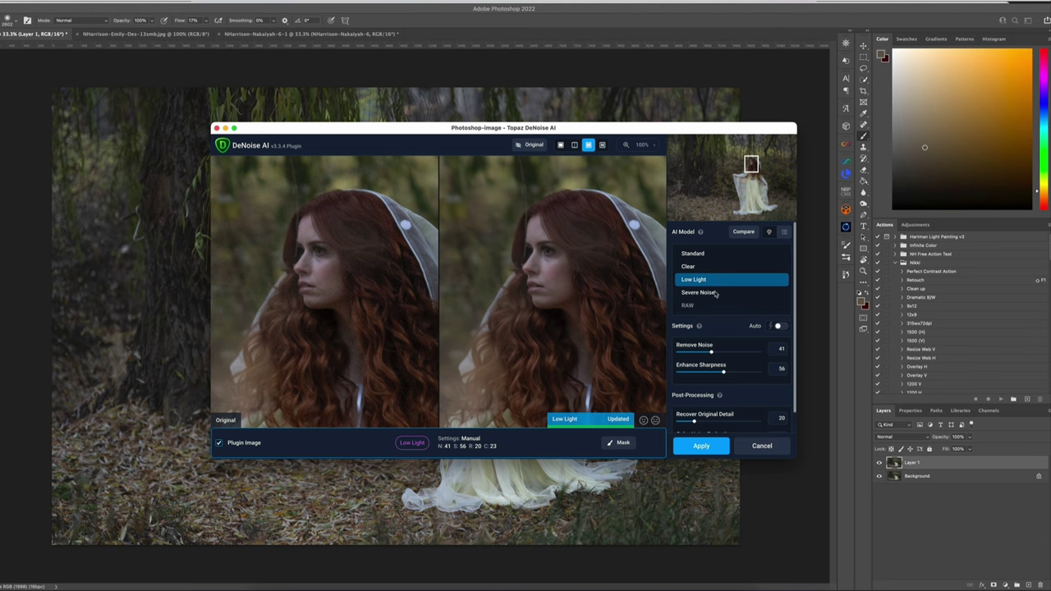
{"action": "left_click", "coordinate": [708, 255]}
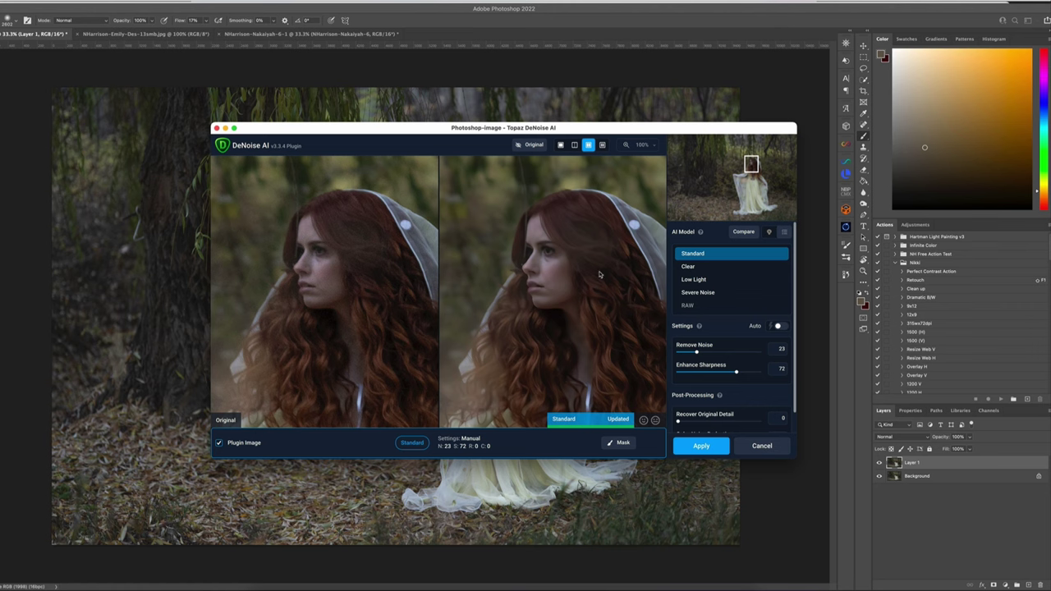
{"action": "left_click_drag", "start_coordinate": [559, 256], "coordinate": [575, 271]}
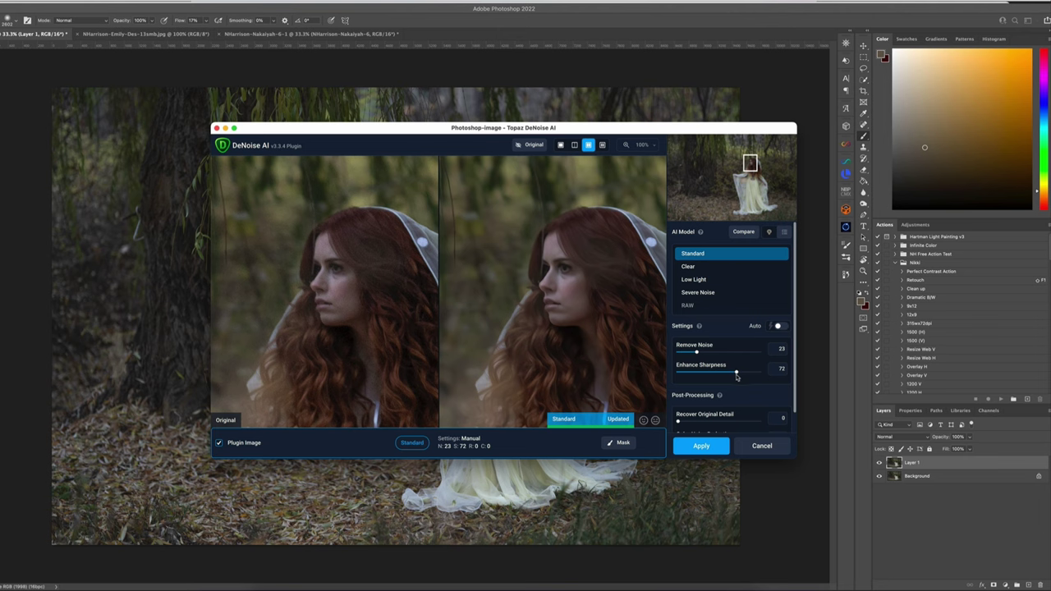
{"action": "left_click_drag", "start_coordinate": [737, 373], "coordinate": [761, 374]}
Step: Switch the AI model to Clear and compare the denoised preview with the original around the woman's head
{"action": "left_click", "coordinate": [702, 267]}
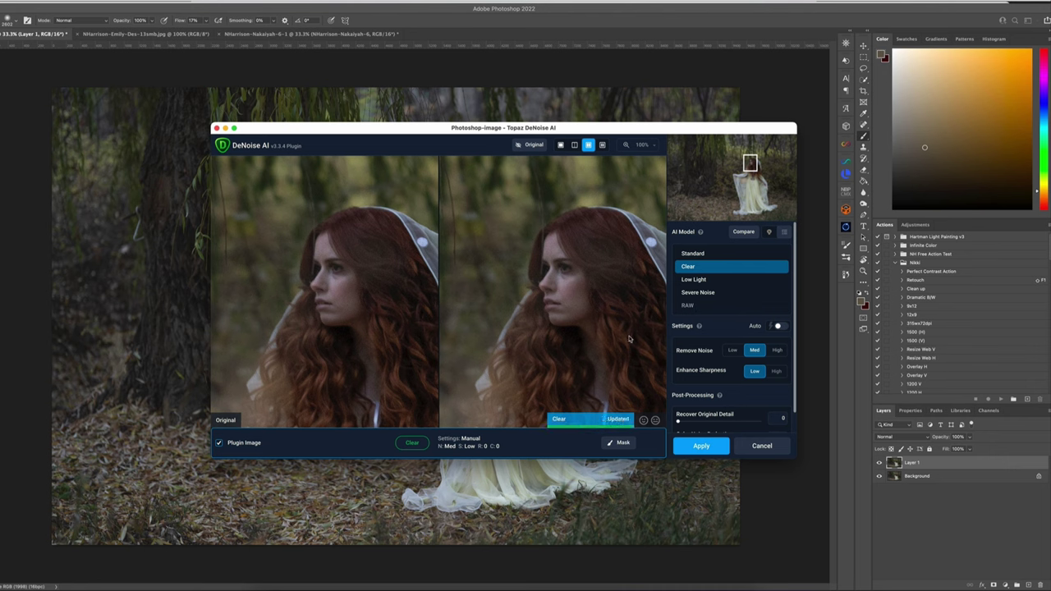
{"action": "scroll", "coordinate": [632, 333], "scroll_direction": "down", "scroll_amount": 3}
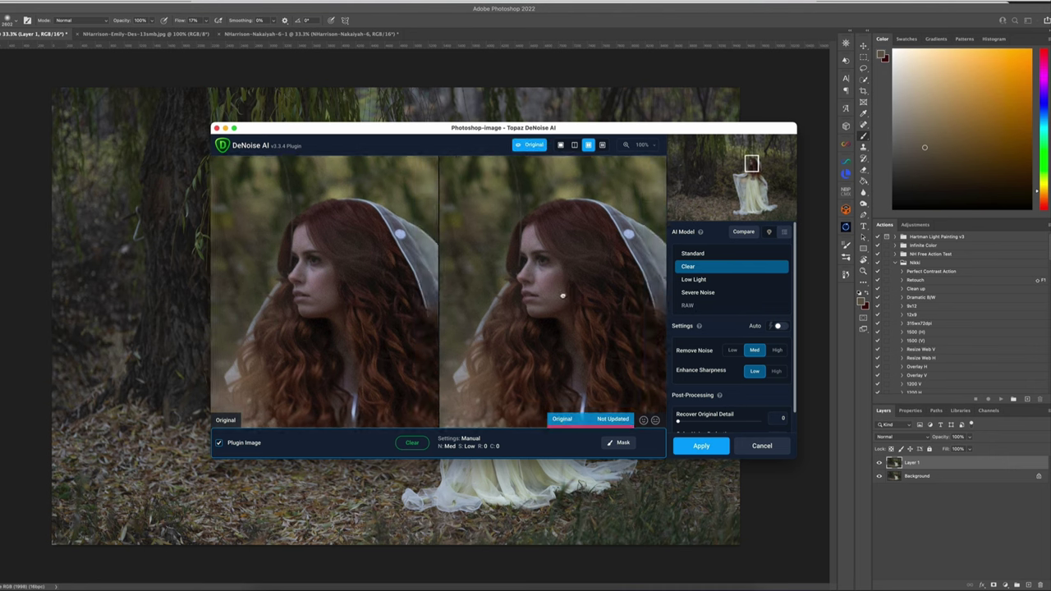
{"action": "scroll", "coordinate": [625, 229], "scroll_direction": "up", "scroll_amount": 3}
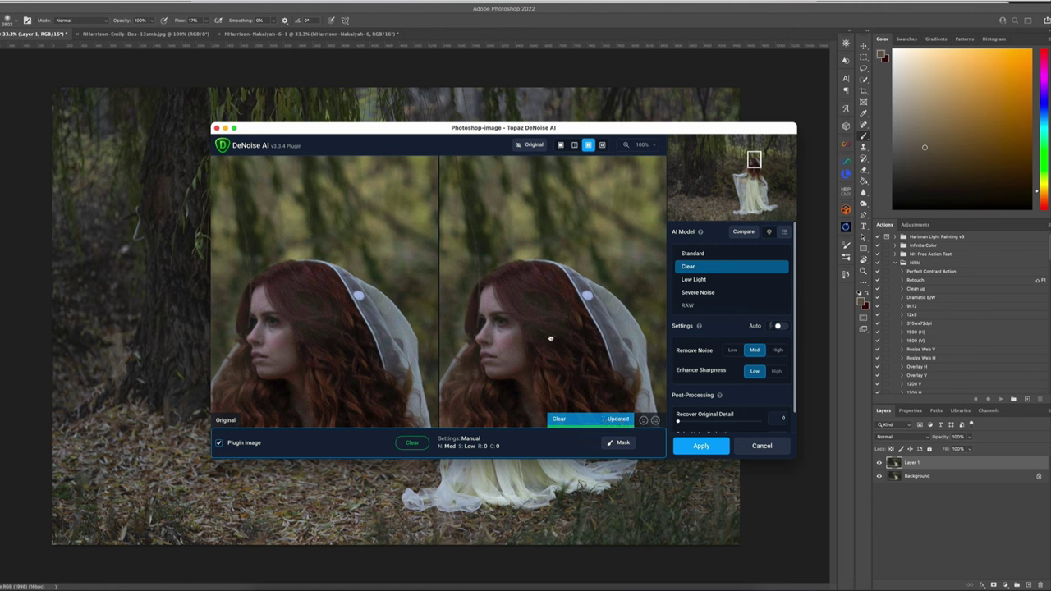
{"action": "scroll", "coordinate": [551, 338], "scroll_direction": "down", "scroll_amount": 3}
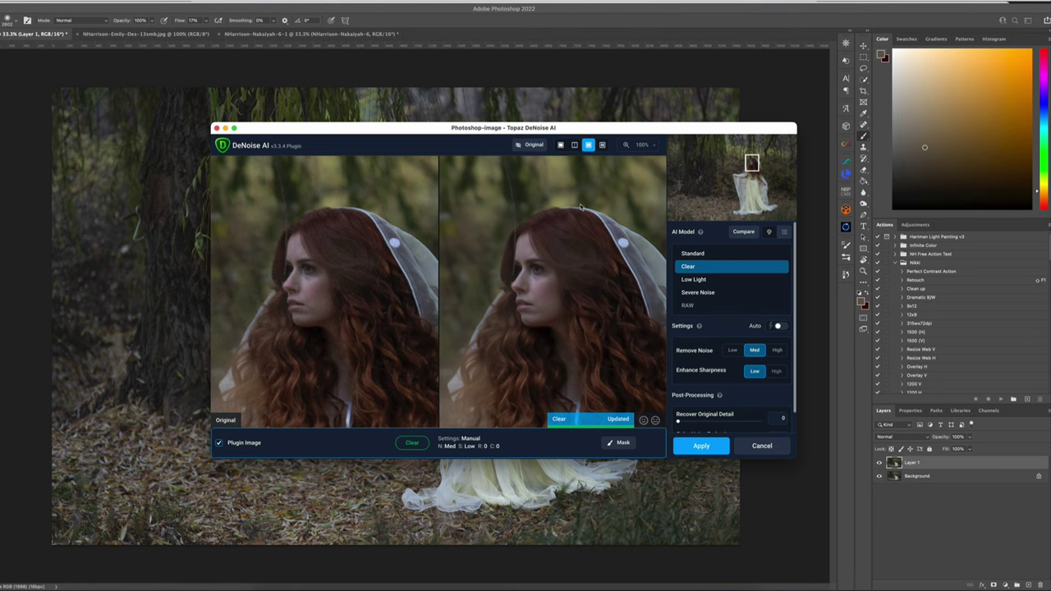
{"action": "left_click_drag", "start_coordinate": [582, 208], "coordinate": [529, 314]}
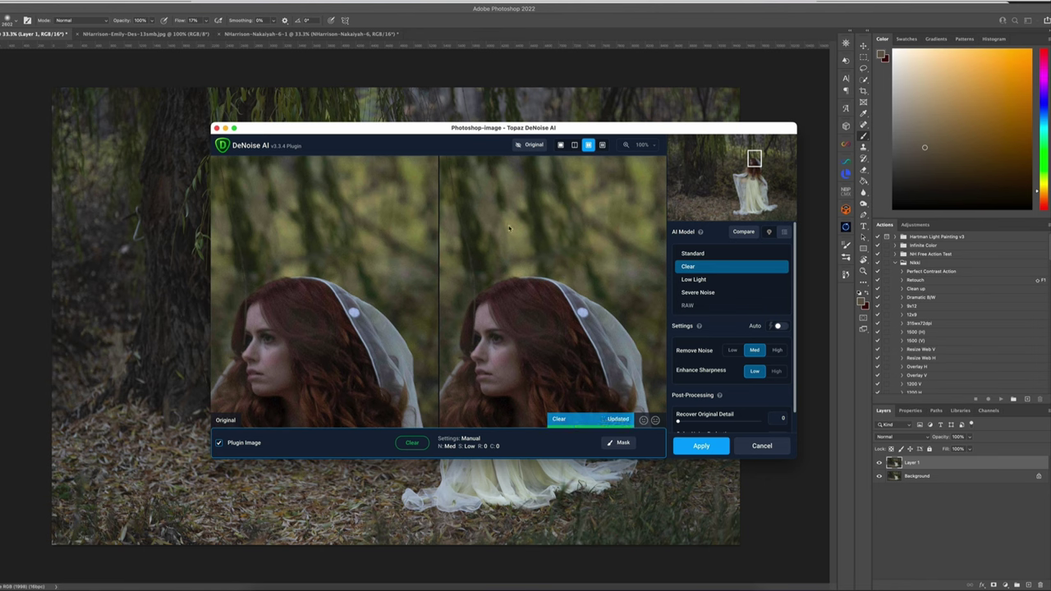
Step: Set Enhance Sharpness to High for the Clear model and compare the preview with the original on the woman's face and hair
{"action": "left_click_drag", "start_coordinate": [535, 232], "coordinate": [583, 218]}
{"action": "left_click_drag", "start_coordinate": [493, 336], "coordinate": [573, 278]}
{"action": "left_click_drag", "start_coordinate": [611, 334], "coordinate": [589, 284]}
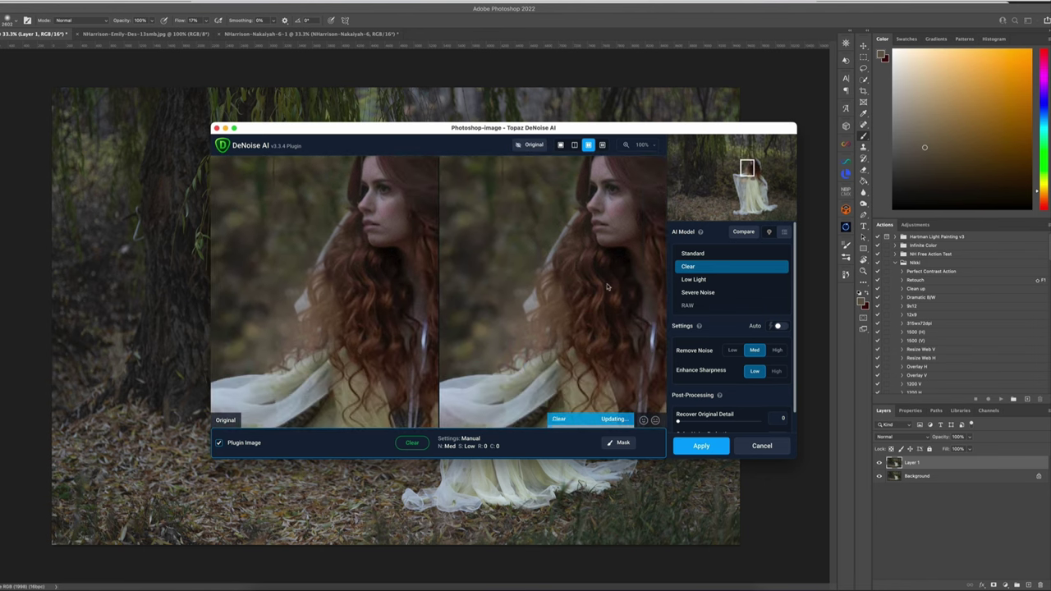
{"action": "left_click_drag", "start_coordinate": [624, 326], "coordinate": [583, 311]}
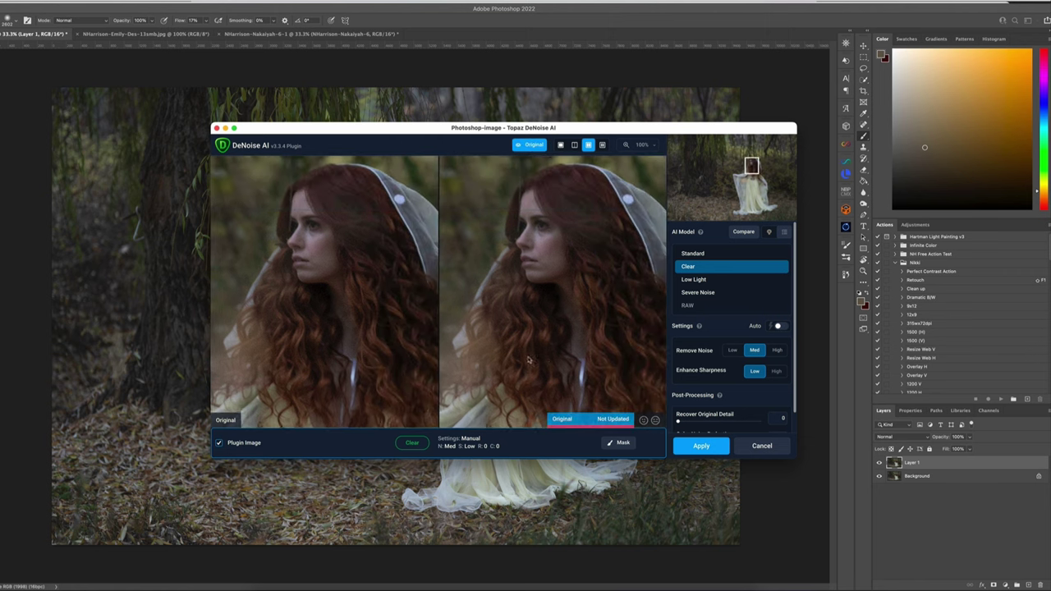
{"action": "left_click_drag", "start_coordinate": [584, 256], "coordinate": [583, 306]}
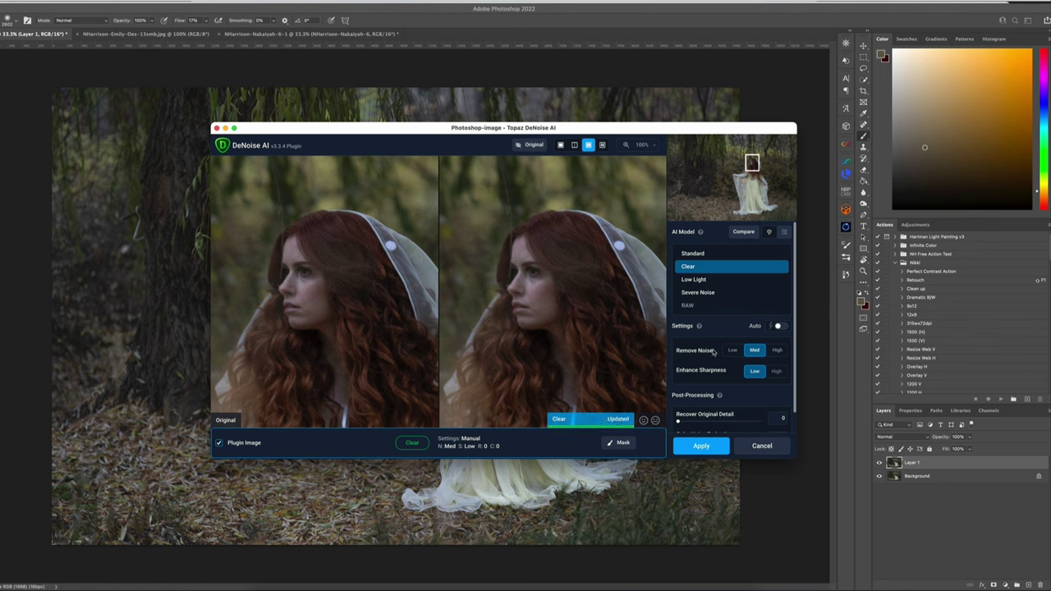
{"action": "left_click", "coordinate": [776, 372]}
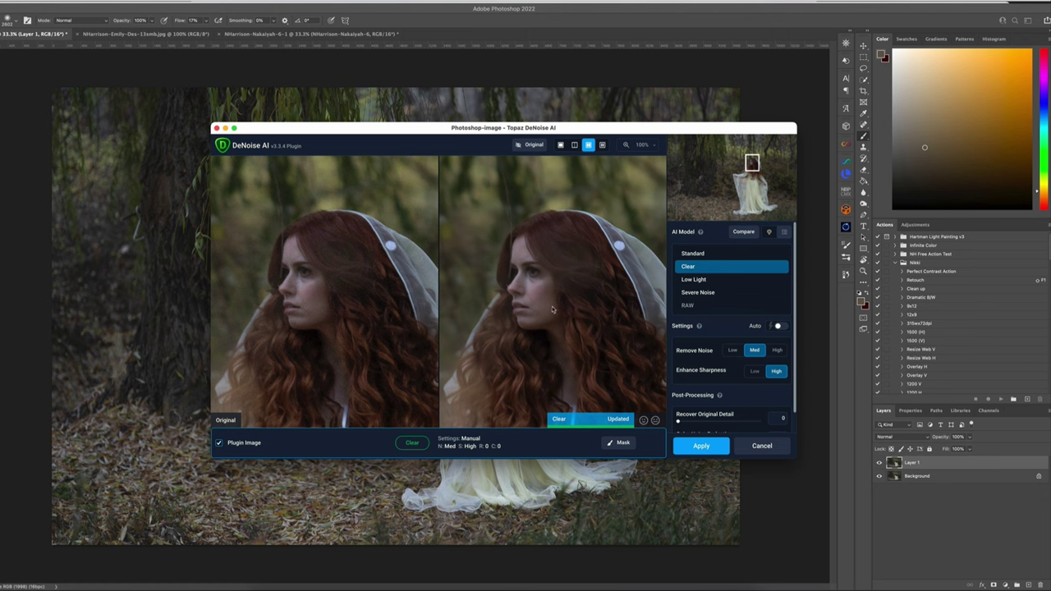
{"action": "scroll", "coordinate": [613, 345], "scroll_direction": "down", "scroll_amount": 3}
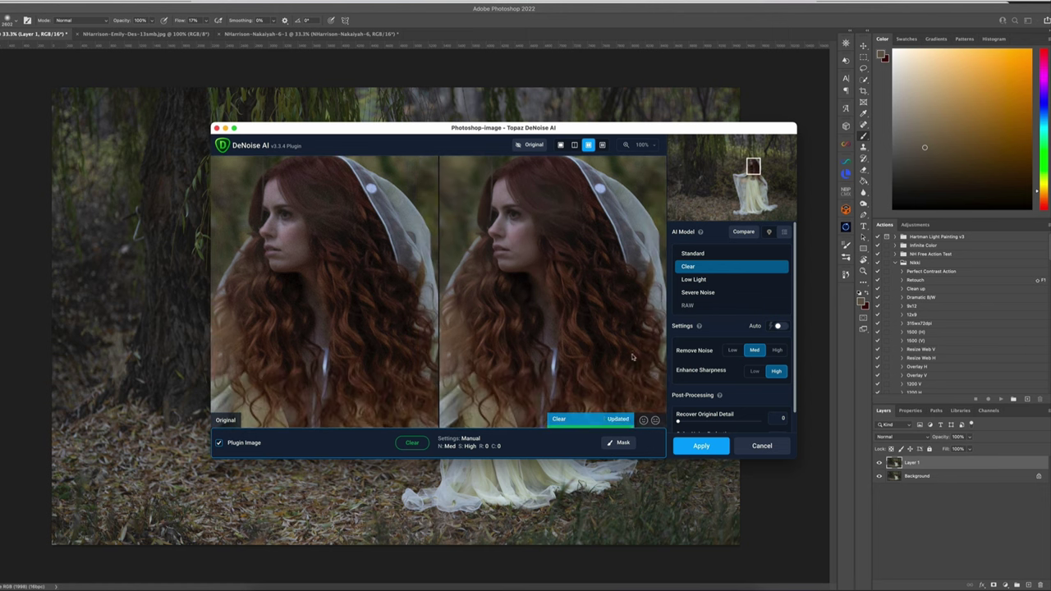
{"action": "left_click_drag", "start_coordinate": [634, 363], "coordinate": [593, 307]}
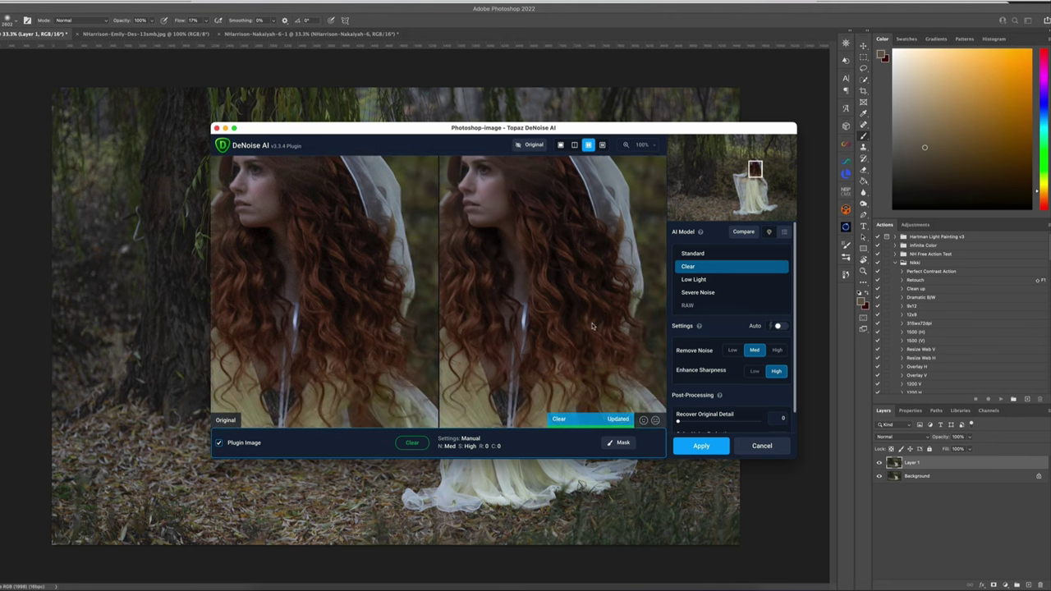
{"action": "left_click_drag", "start_coordinate": [511, 287], "coordinate": [553, 345]}
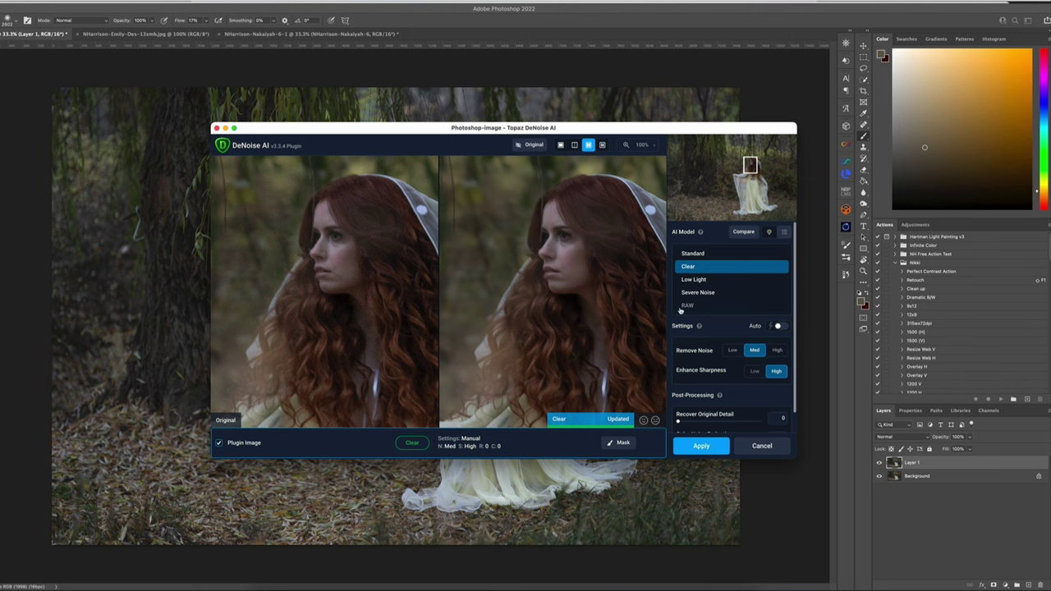
{"action": "left_click_drag", "start_coordinate": [657, 298], "coordinate": [616, 305]}
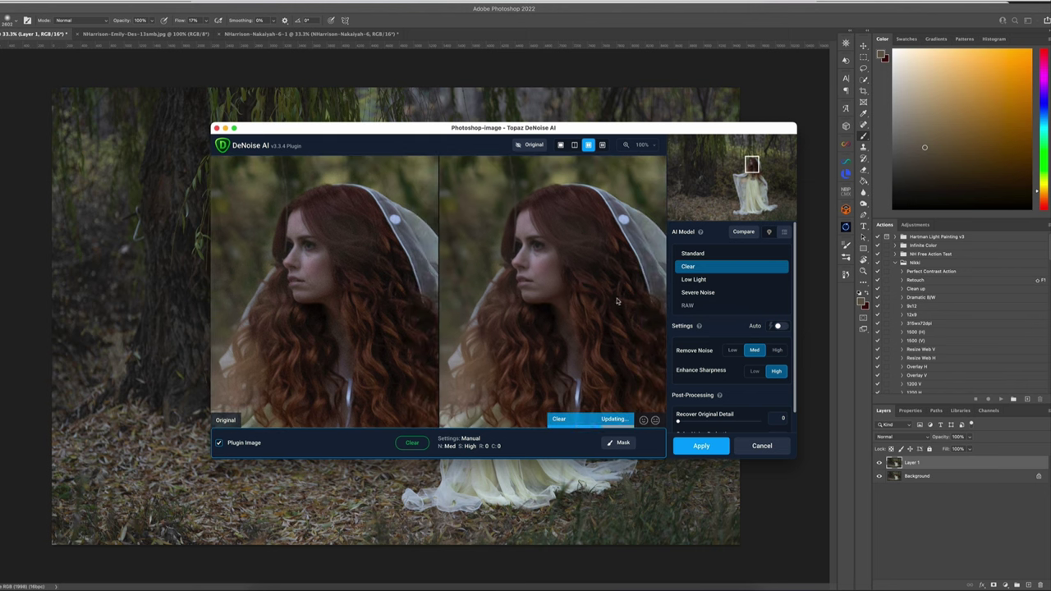
Step: Try the Low Light model with Remove Noise at 49 and compare the preview with the original on the face and hair
{"action": "left_click", "coordinate": [710, 281]}
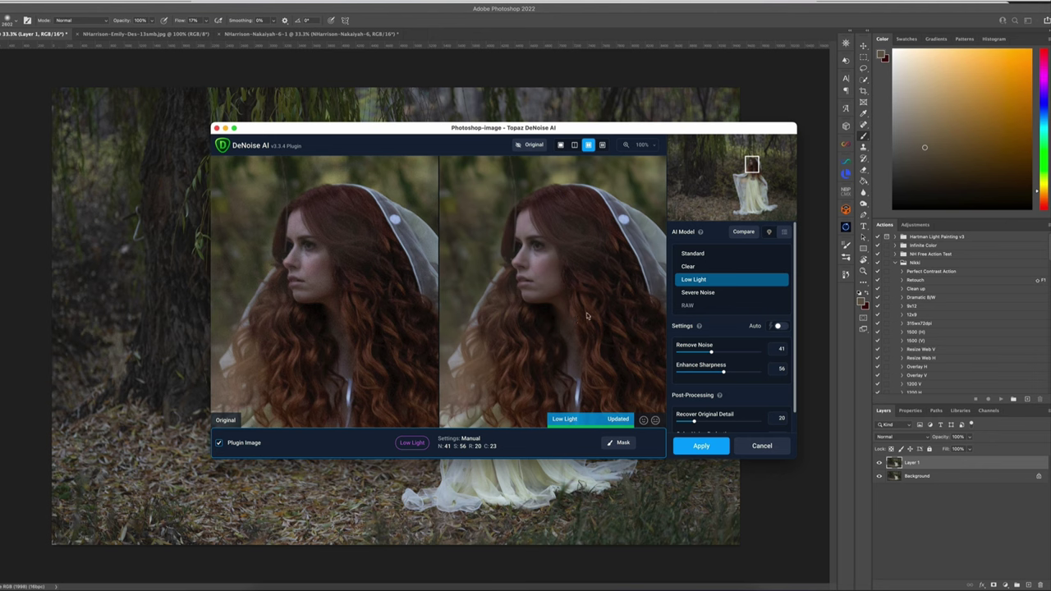
{"action": "left_click_drag", "start_coordinate": [603, 262], "coordinate": [601, 307]}
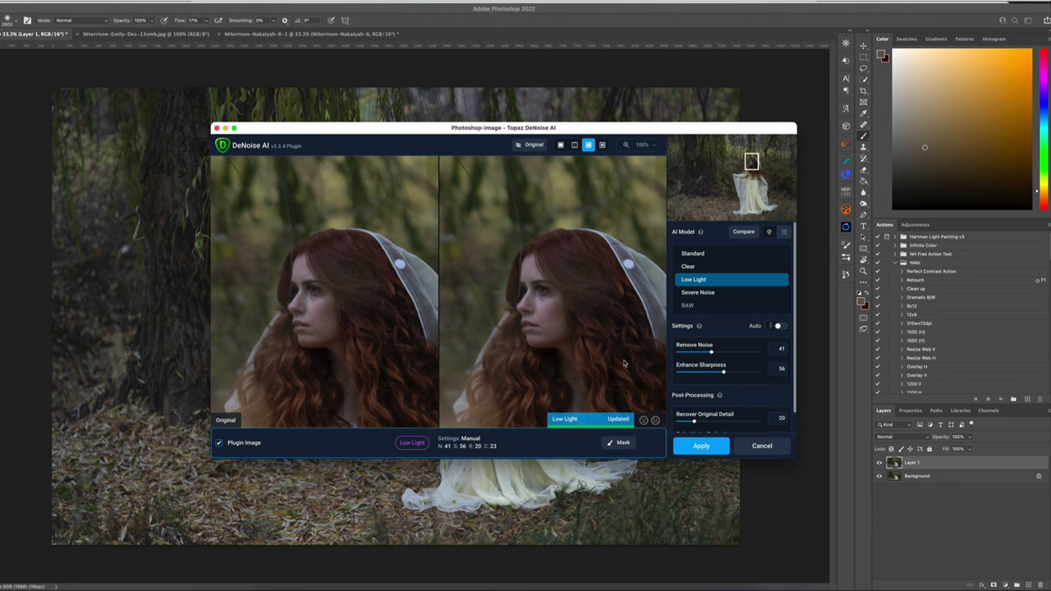
{"action": "left_click_drag", "start_coordinate": [624, 363], "coordinate": [571, 226]}
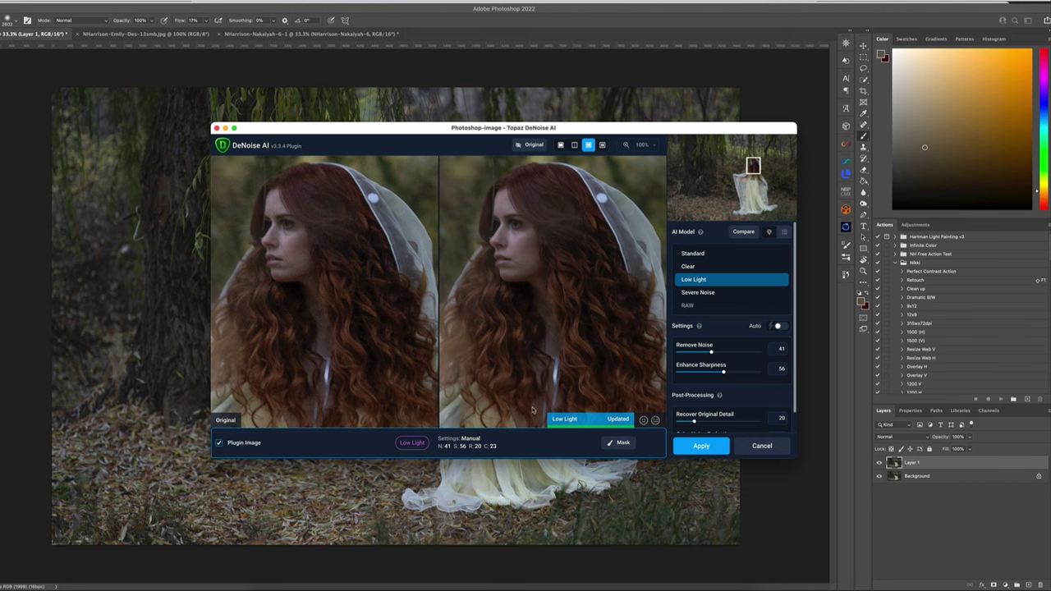
{"action": "left_click_drag", "start_coordinate": [508, 390], "coordinate": [515, 331]}
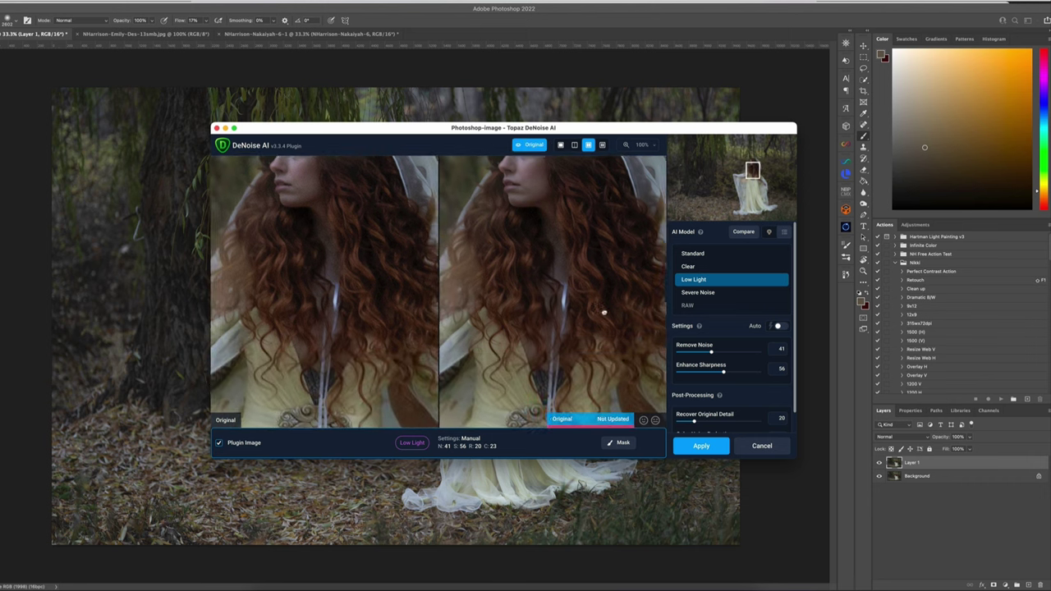
{"action": "left_click_drag", "start_coordinate": [606, 312], "coordinate": [530, 347]}
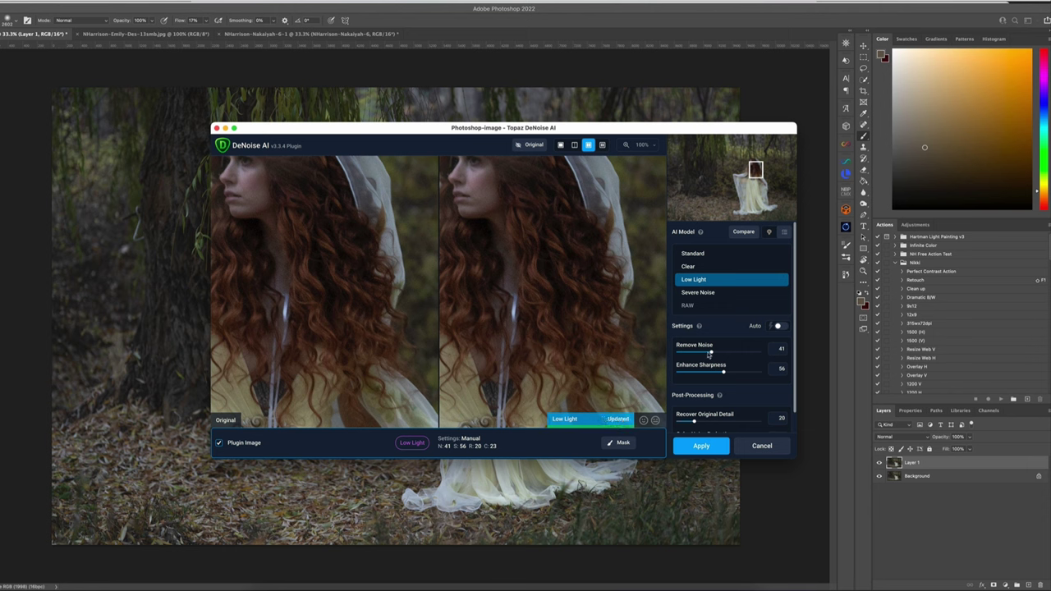
{"action": "left_click_drag", "start_coordinate": [716, 354], "coordinate": [720, 355]}
{"action": "left_click_drag", "start_coordinate": [551, 262], "coordinate": [604, 334]}
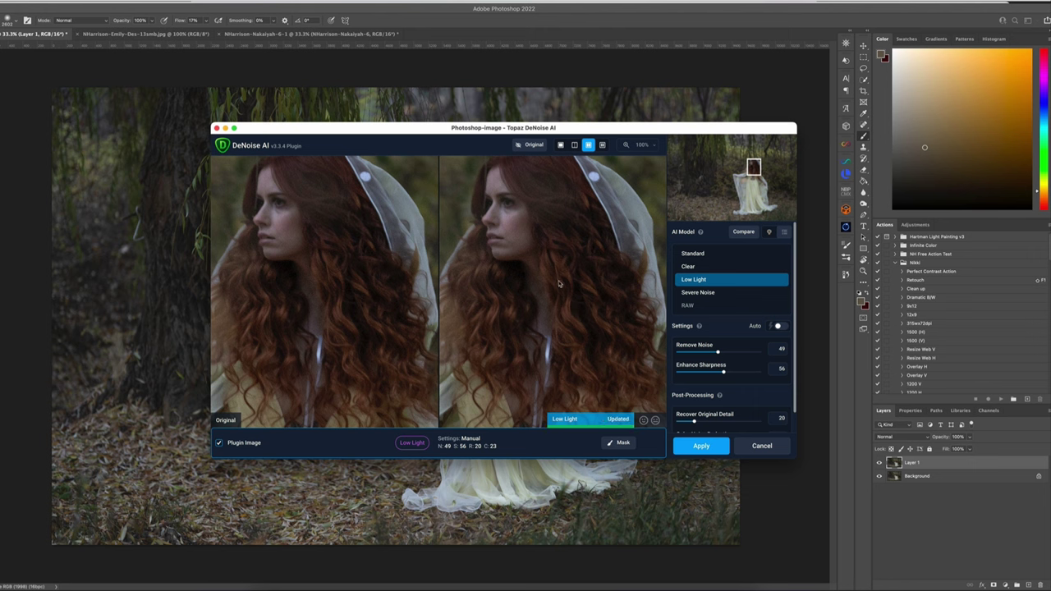
{"action": "left_click_drag", "start_coordinate": [535, 271], "coordinate": [567, 307]}
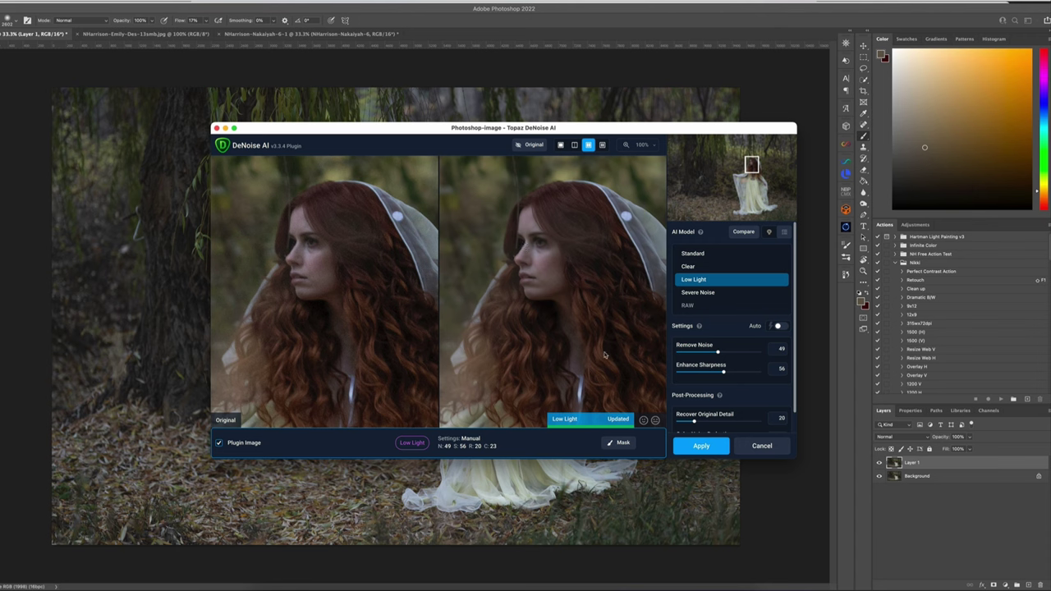
Step: Try the Severe Noise model and compare its preview with the original across the face, hair and dress bodice
{"action": "left_click", "coordinate": [704, 296]}
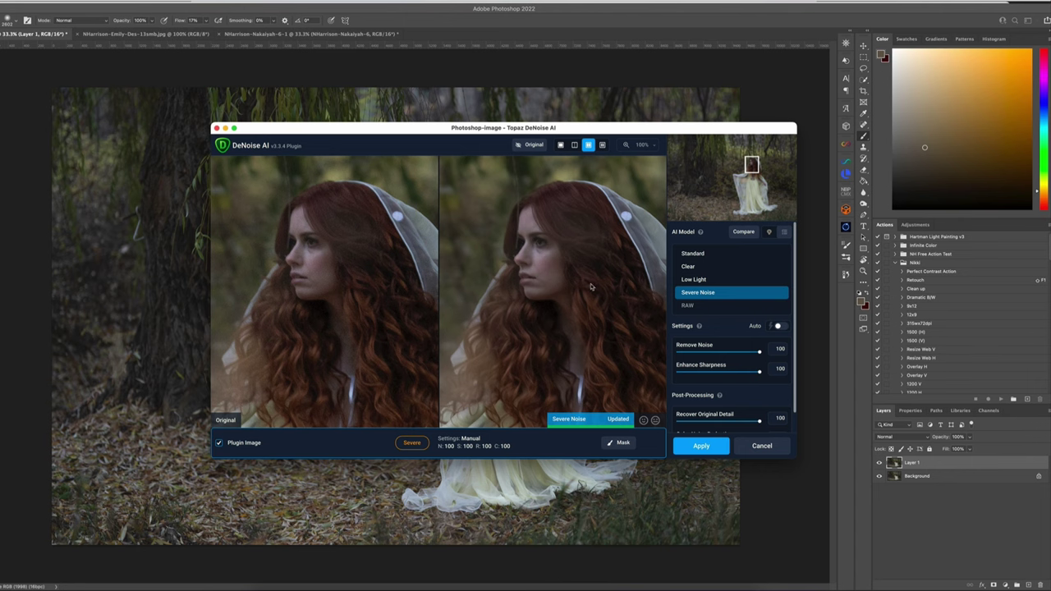
{"action": "left_click_drag", "start_coordinate": [599, 239], "coordinate": [557, 320]}
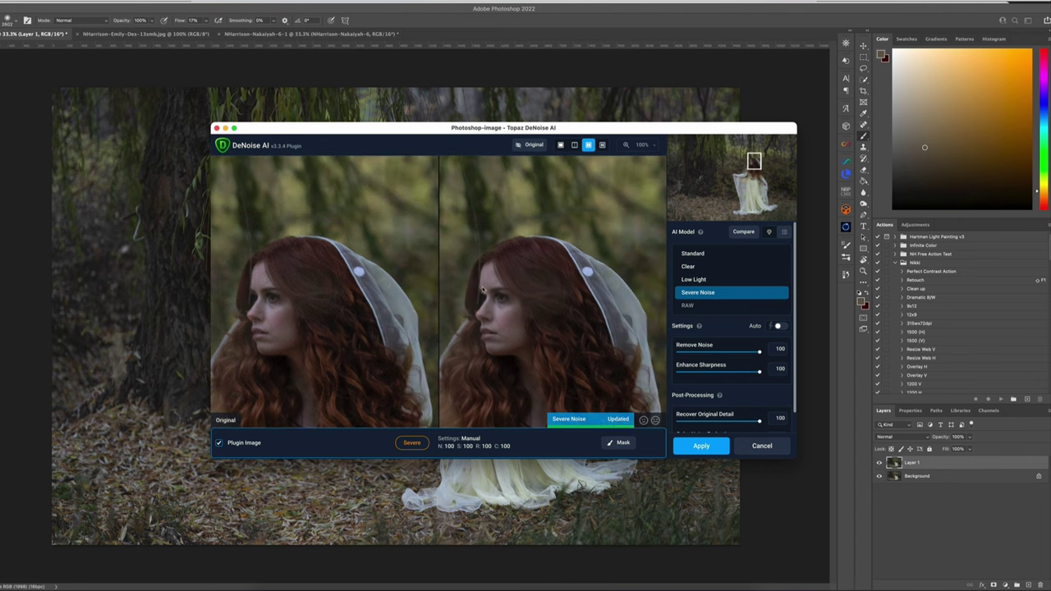
{"action": "left_click_drag", "start_coordinate": [483, 290], "coordinate": [589, 283]}
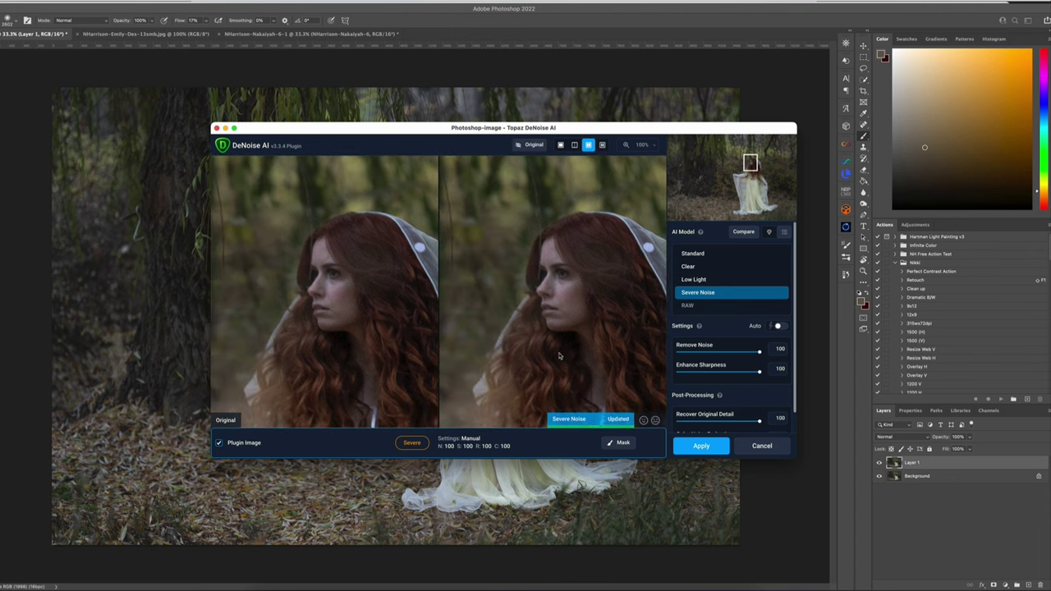
{"action": "left_click_drag", "start_coordinate": [559, 361], "coordinate": [574, 322]}
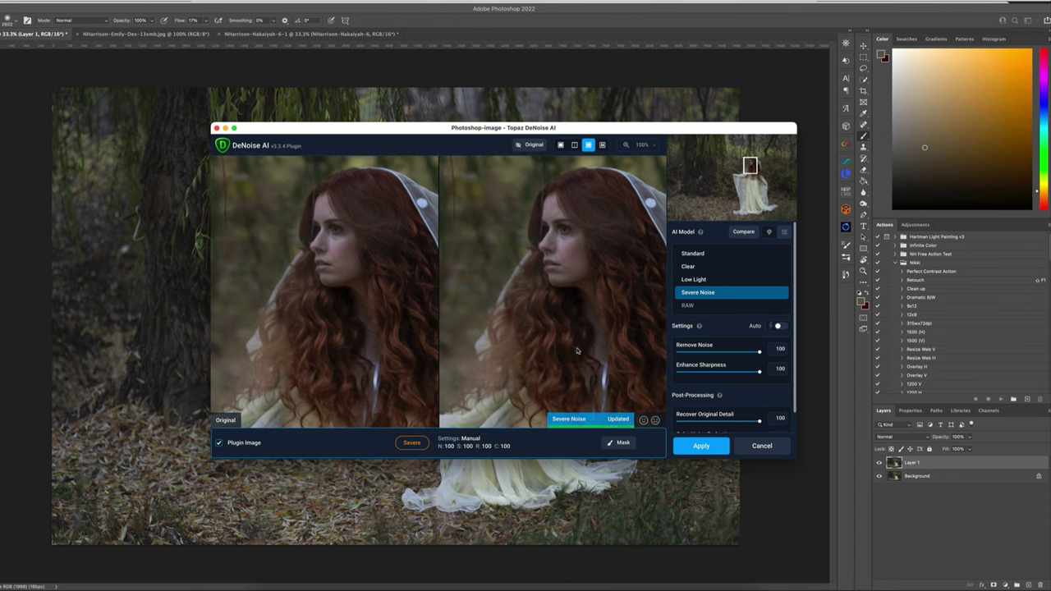
{"action": "left_click_drag", "start_coordinate": [580, 361], "coordinate": [621, 328]}
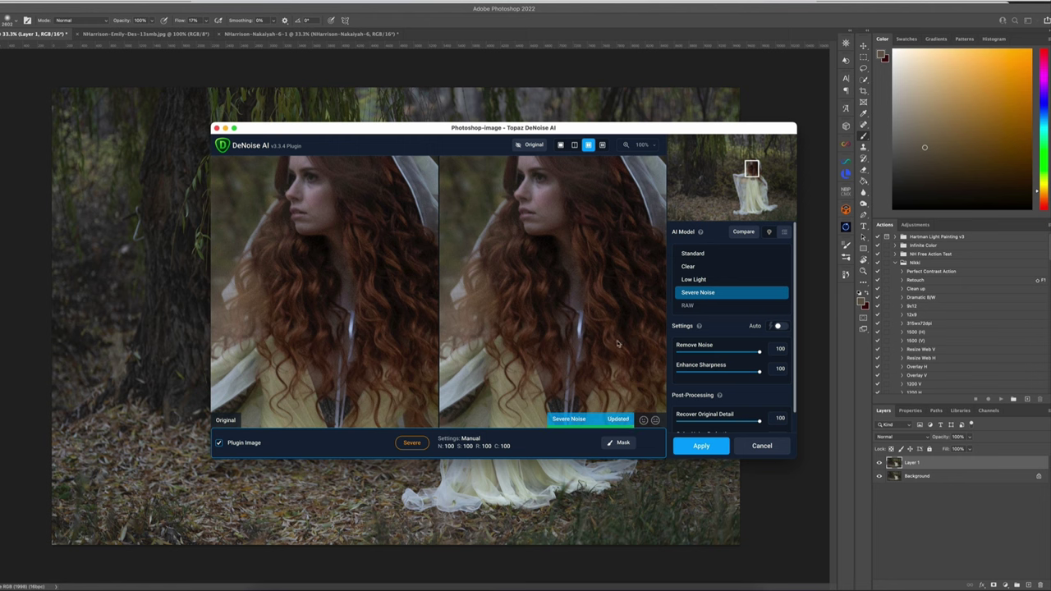
{"action": "left_click_drag", "start_coordinate": [610, 367], "coordinate": [597, 323]}
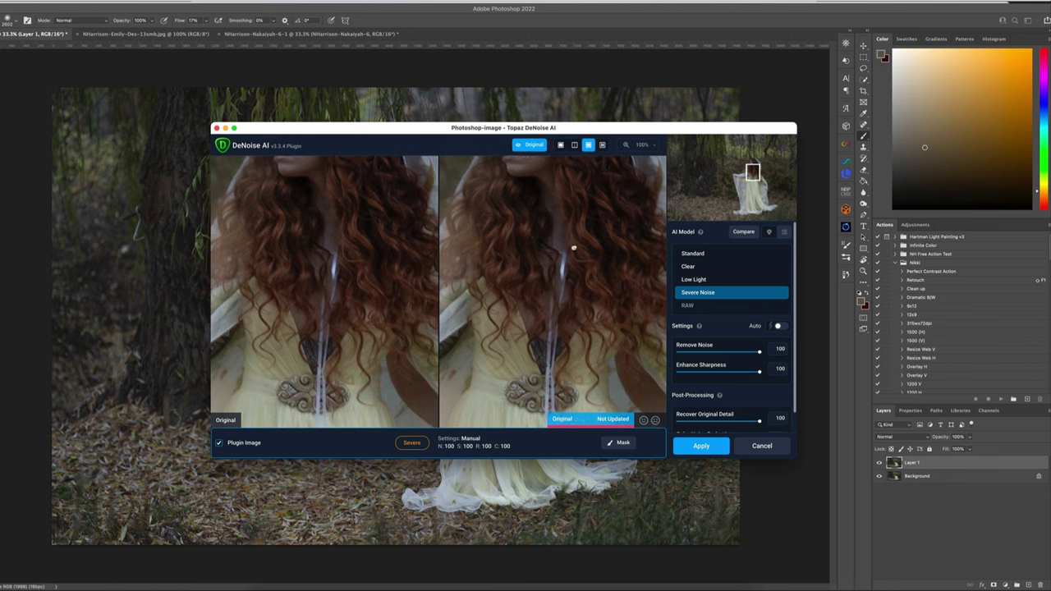
{"action": "left_click_drag", "start_coordinate": [530, 244], "coordinate": [574, 332]}
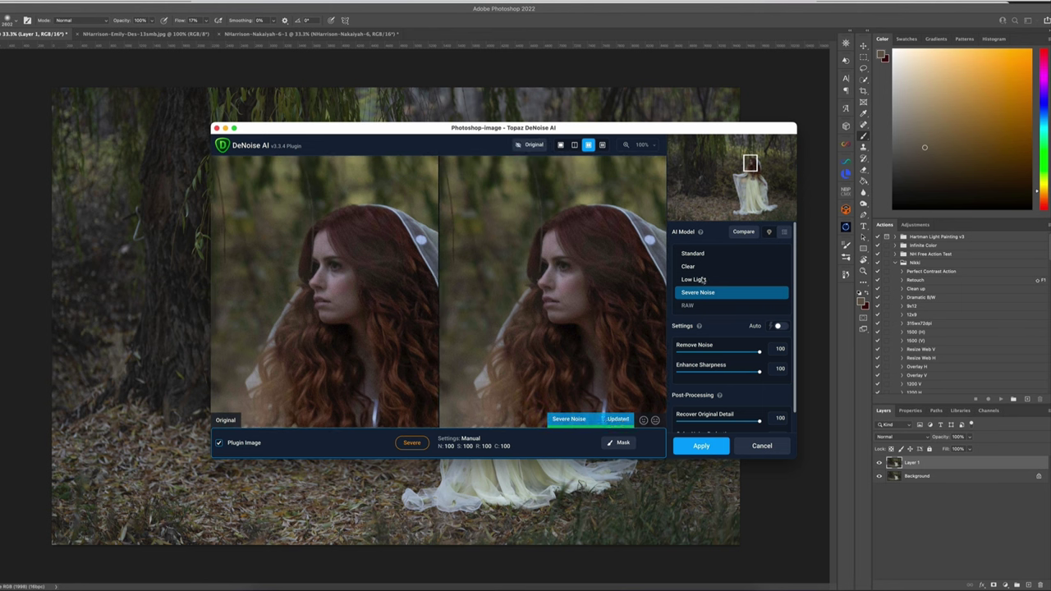
Step: Return to the Clear model, check the face, hair and dress, and apply the noise reduction to the duplicated layer
{"action": "left_click", "coordinate": [703, 268]}
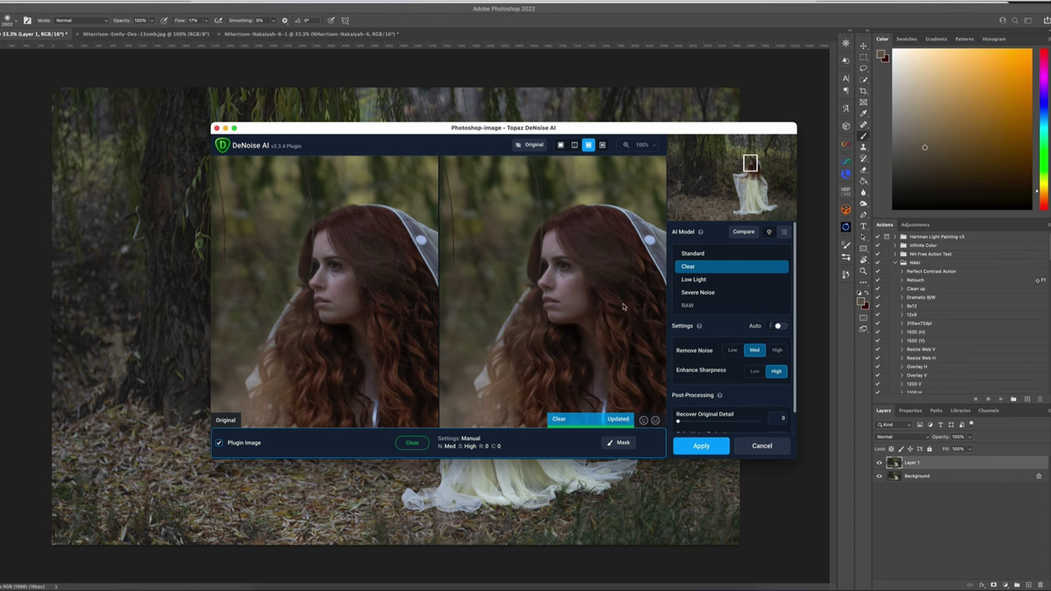
{"action": "left_click_drag", "start_coordinate": [620, 313], "coordinate": [565, 299]}
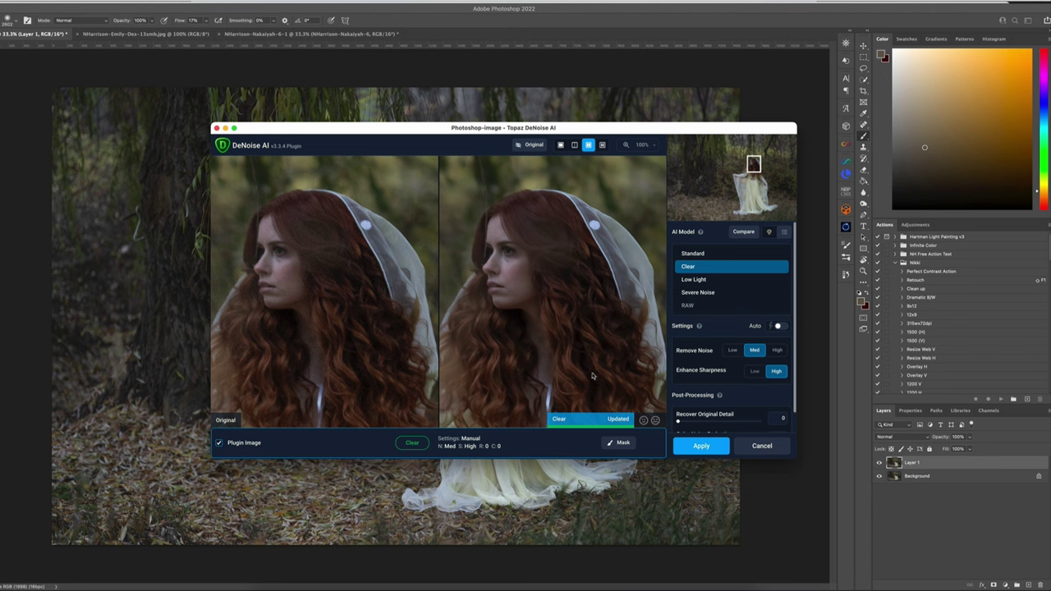
{"action": "left_click_drag", "start_coordinate": [593, 375], "coordinate": [596, 257]}
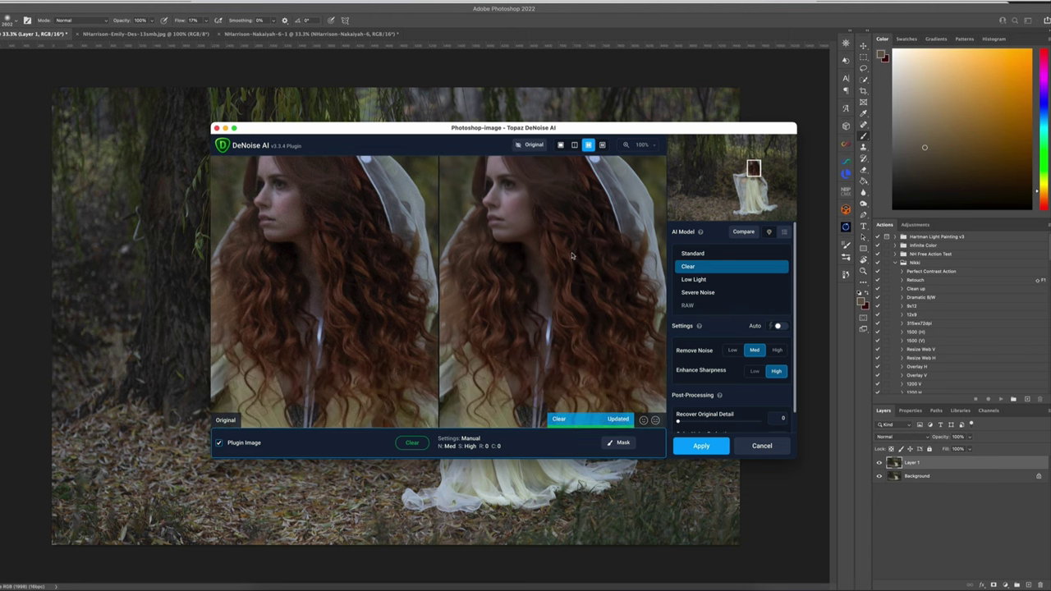
{"action": "scroll", "coordinate": [575, 254], "scroll_direction": "down", "scroll_amount": 3}
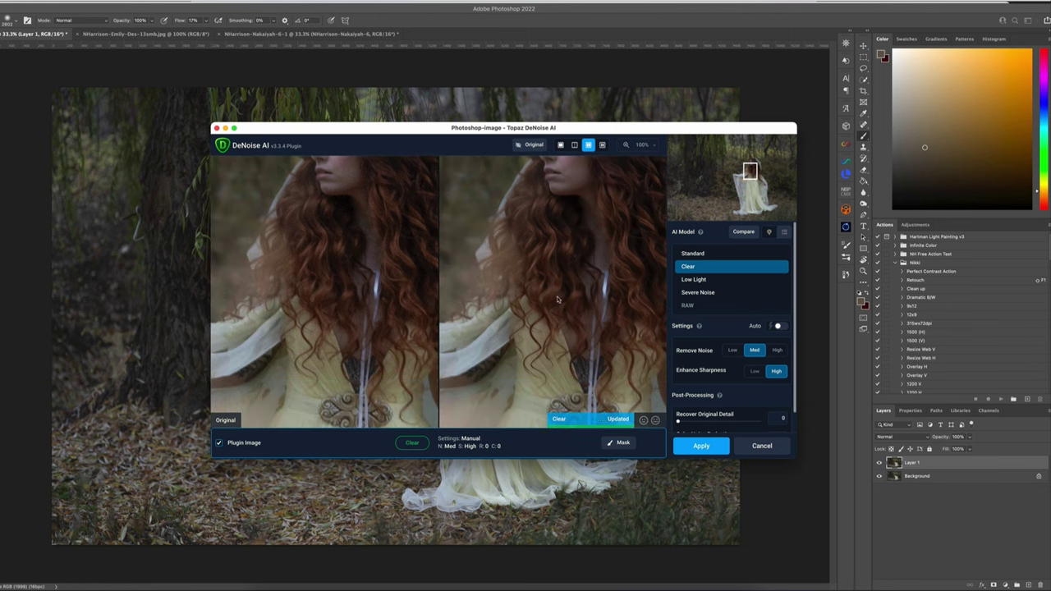
{"action": "left_click", "coordinate": [702, 445]}
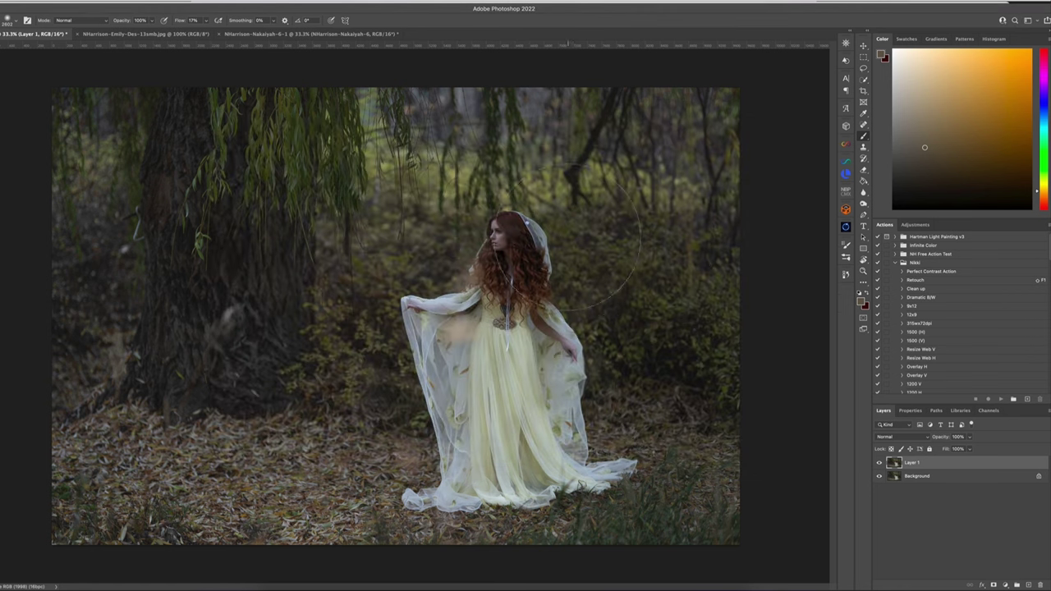
Step: Examine the denoised layer close up on the woman's face and hair by toggling its visibility against the background layer
{"action": "key", "text": "z"}
{"action": "left_click_drag", "start_coordinate": [593, 263], "coordinate": [598, 259]}
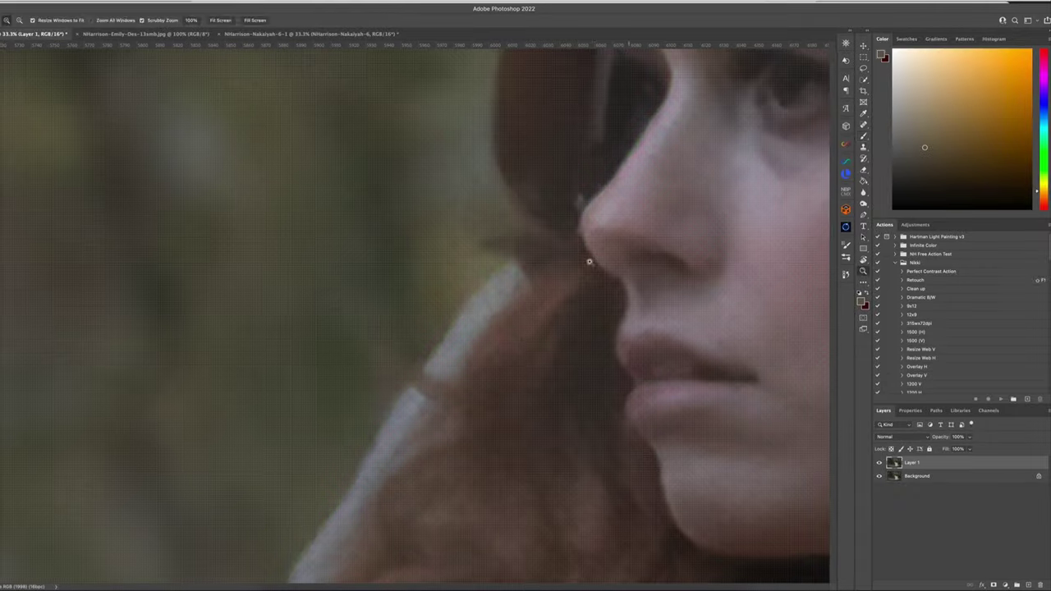
{"action": "key", "text": "ctrl+0"}
{"action": "left_click_drag", "start_coordinate": [532, 242], "coordinate": [548, 253]}
{"action": "key", "text": "b"}
{"action": "left_click_drag", "start_coordinate": [675, 298], "coordinate": [498, 242]}
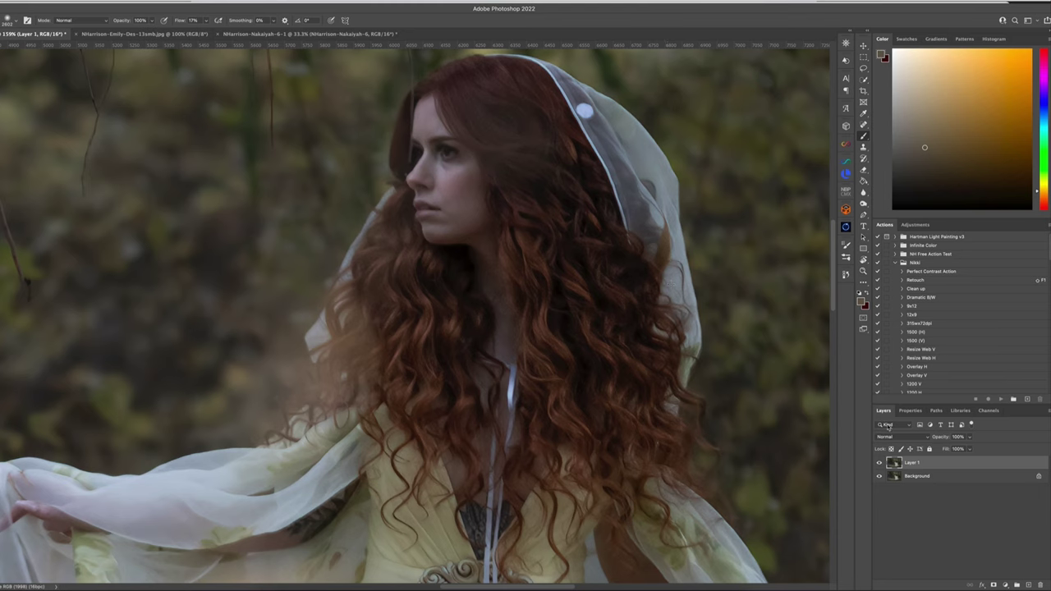
{"action": "left_click", "coordinate": [880, 463]}
{"action": "left_click", "coordinate": [880, 464]}
{"action": "left_click", "coordinate": [880, 464]}
{"action": "left_click", "coordinate": [879, 463]}
{"action": "key", "text": "z"}
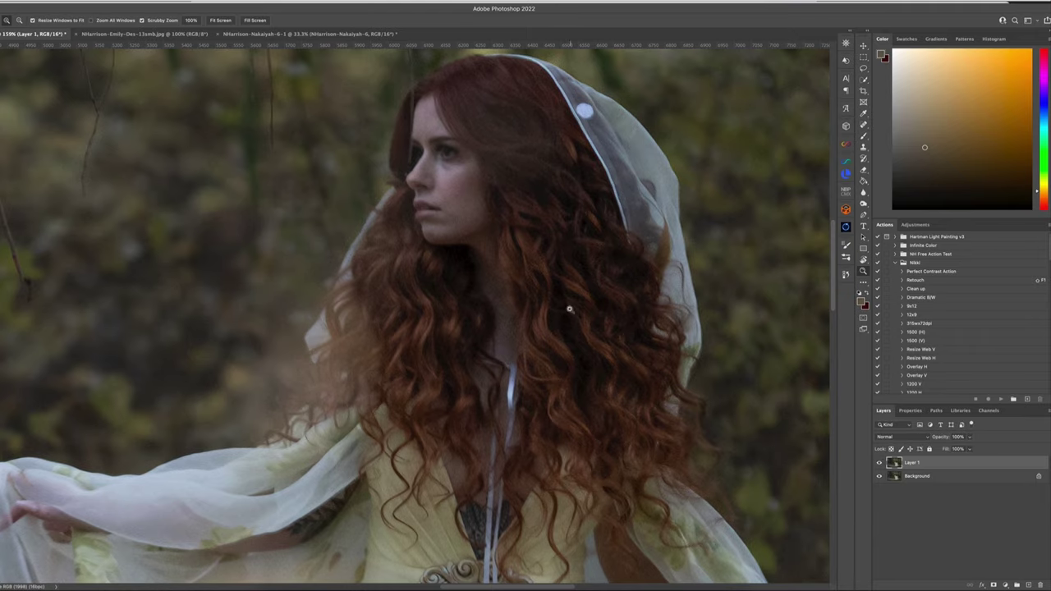
{"action": "left_click_drag", "start_coordinate": [573, 318], "coordinate": [532, 294]}
{"action": "key", "text": "b"}
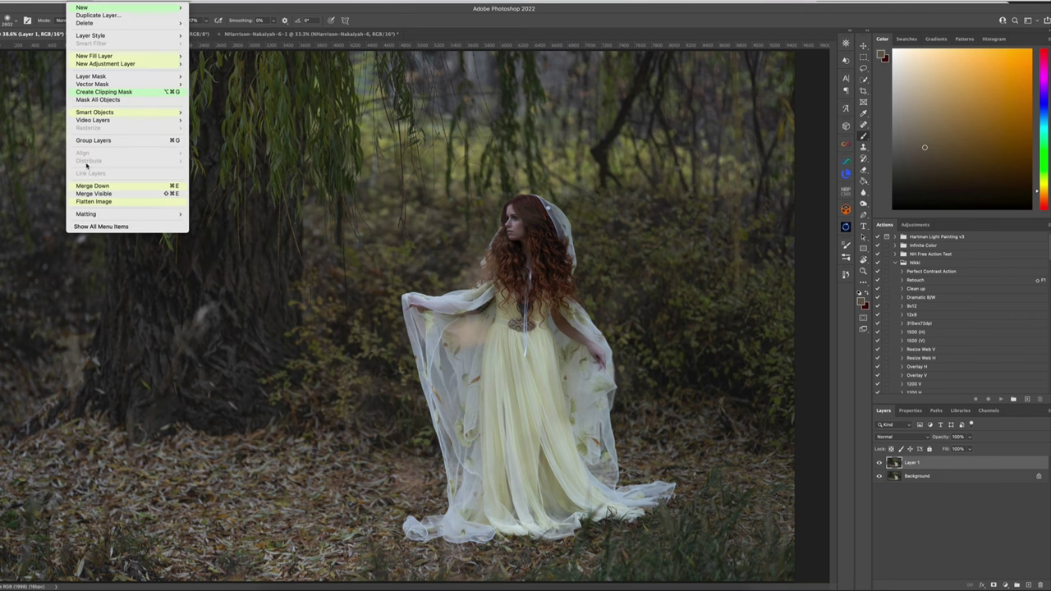
Step: Flatten the image and run the NH-Dodge Burn action from the NH-Retouching Tools set
{"action": "left_click", "coordinate": [105, 201]}
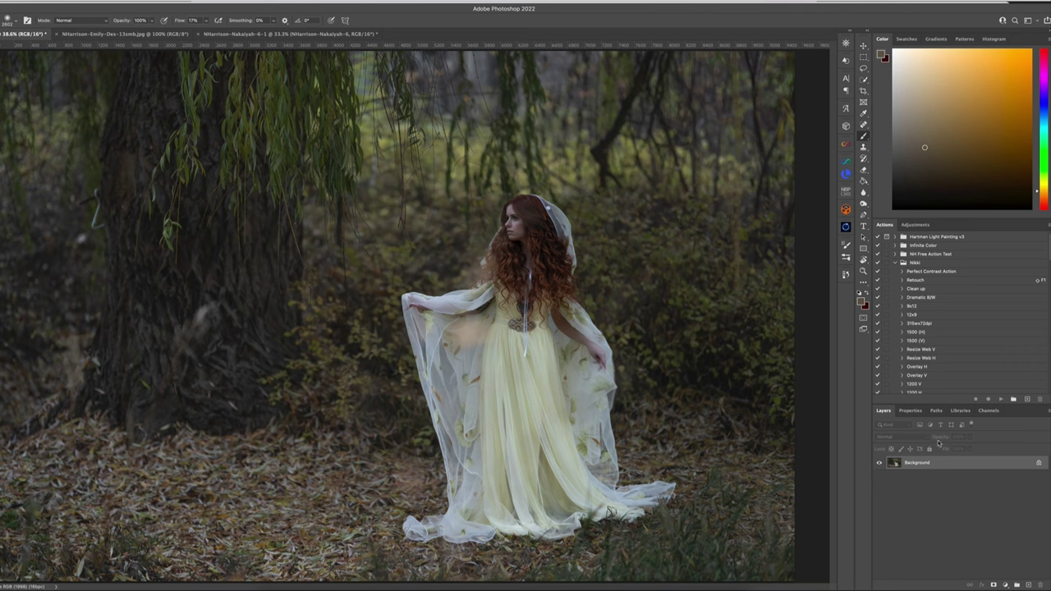
{"action": "left_click", "coordinate": [895, 263]}
{"action": "left_click", "coordinate": [923, 280]}
{"action": "left_click", "coordinate": [1000, 399]}
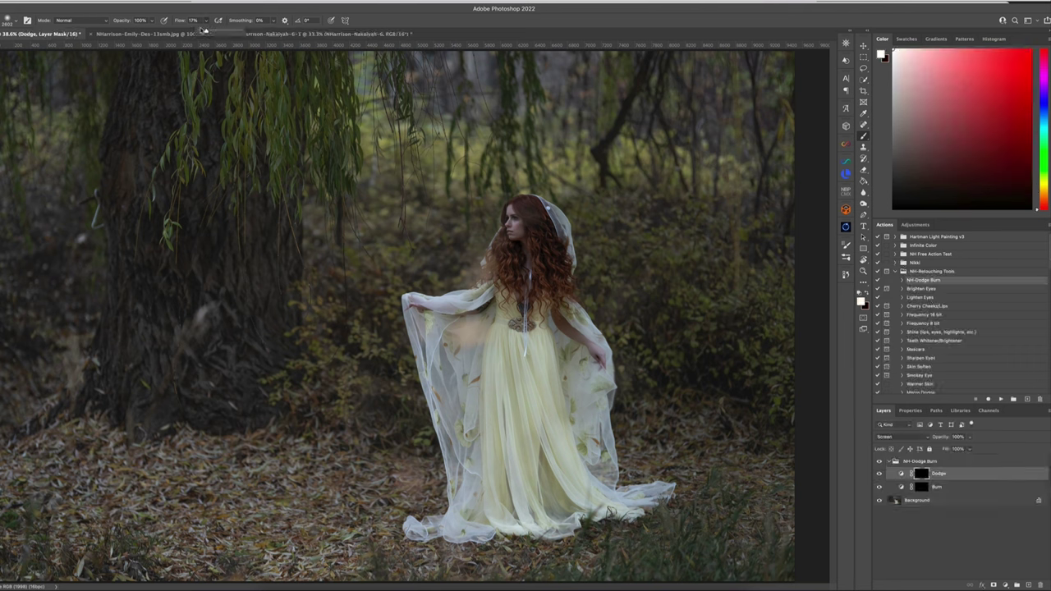
Step: Lower the brush flow to 1% and paint highlights onto the woman's face and hair in the Dodge layer's mask
{"action": "left_click_drag", "start_coordinate": [205, 29], "coordinate": [199, 32]}
{"action": "key", "text": "ctrl+plus"}
{"action": "key", "text": "ctrl+plus"}
{"action": "key", "text": "ctrl+plus"}
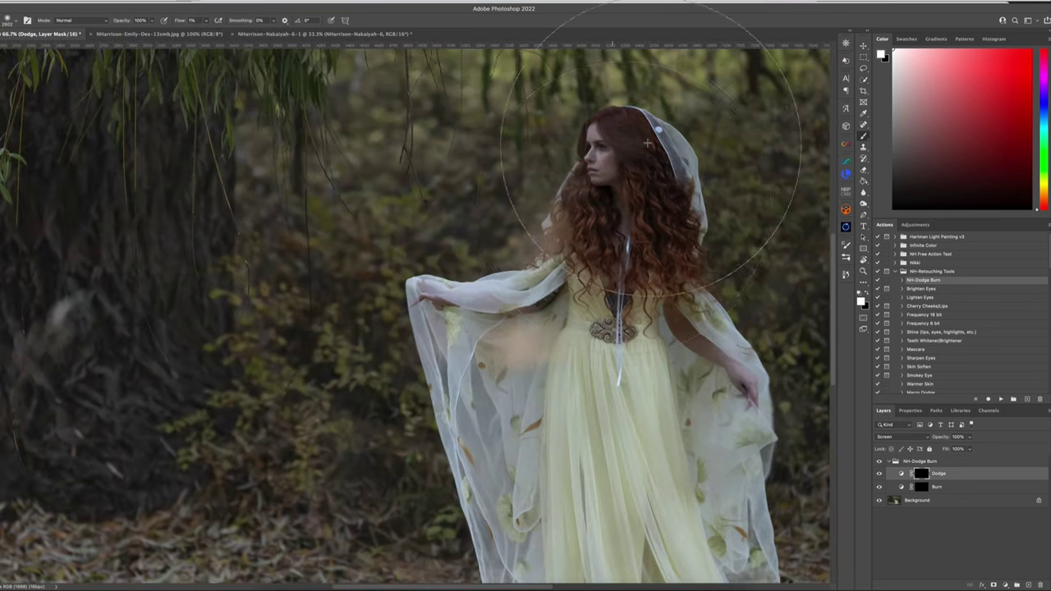
{"action": "key", "text": "ctrl+minus"}
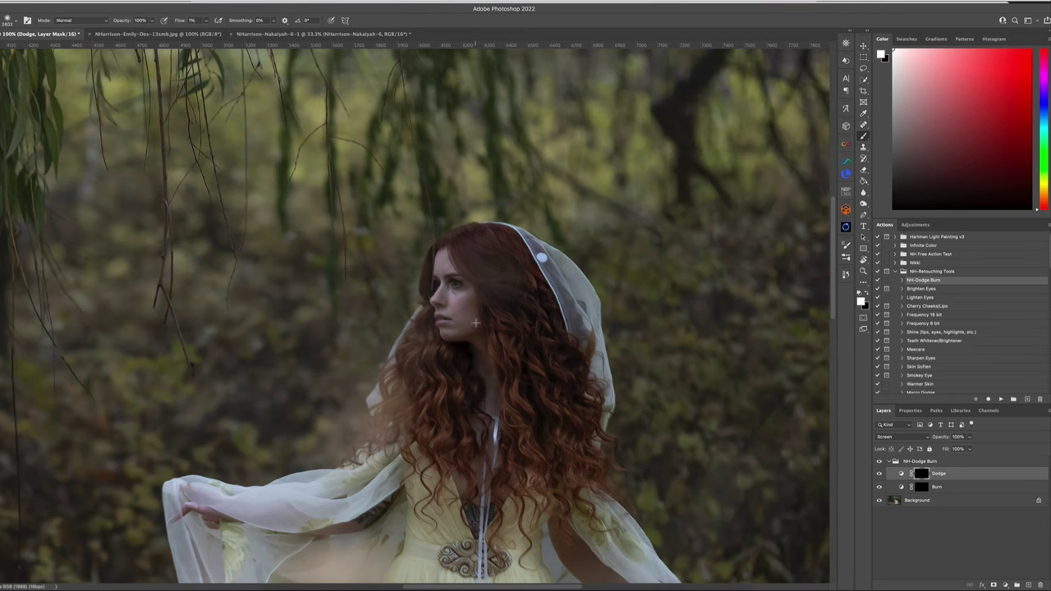
{"action": "mouse_move", "coordinate": [493, 314]}
{"action": "left_mouse_down"}
{"action": "mouse_move", "coordinate": [665, 316]}
{"action": "mouse_move", "coordinate": [633, 316]}
{"action": "left_mouse_up"}
{"action": "key", "text": "ctrl+plus"}
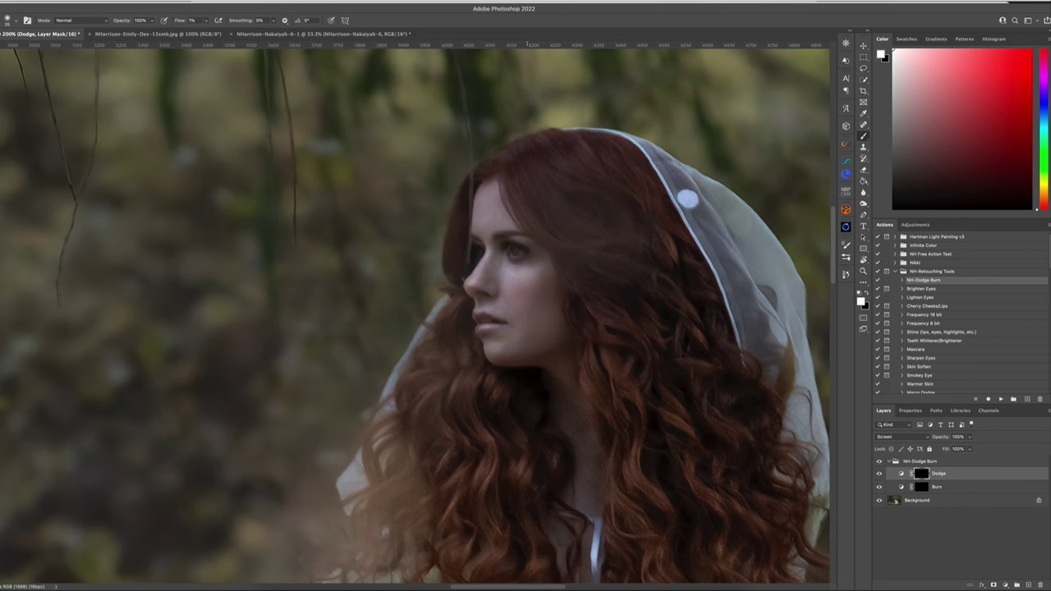
{"action": "key", "text": "ctrl+minus"}
{"action": "key", "text": "ctrl+minus"}
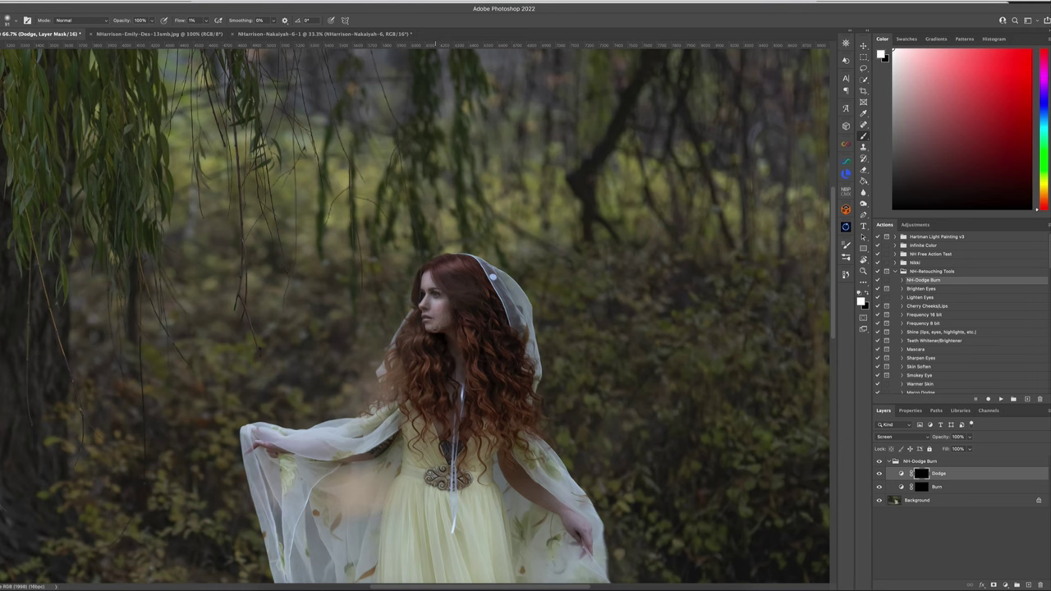
Step: Reduce the Dodge layer's opacity to 71% and toggle its visibility to compare the effect over the whole image
{"action": "key", "text": "super+minus"}
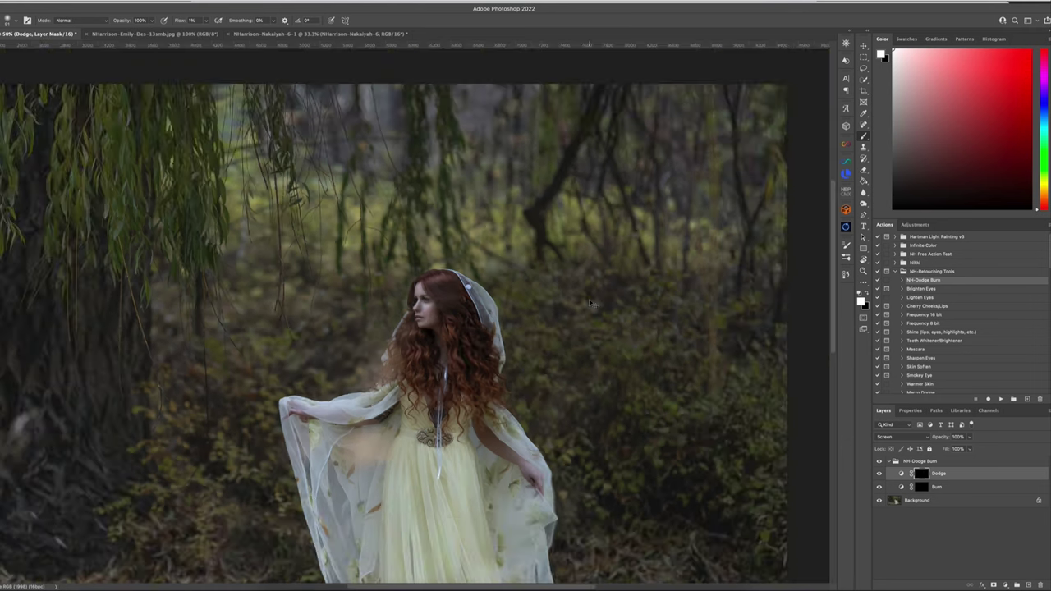
{"action": "key", "text": "super+minus"}
{"action": "left_click", "coordinate": [970, 437]}
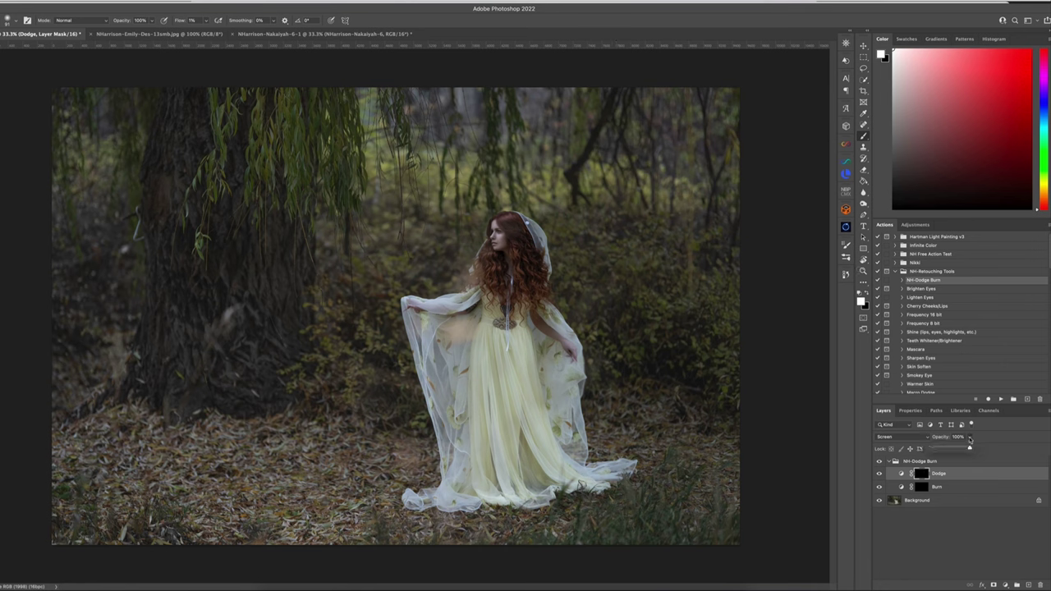
{"action": "left_click_drag", "start_coordinate": [970, 448], "coordinate": [958, 449]}
{"action": "left_click", "coordinate": [879, 474]}
{"action": "left_click", "coordinate": [880, 474]}
Step: Flatten the dodge and burn layers into a single background layer
{"action": "left_click", "coordinate": [82, 0]}
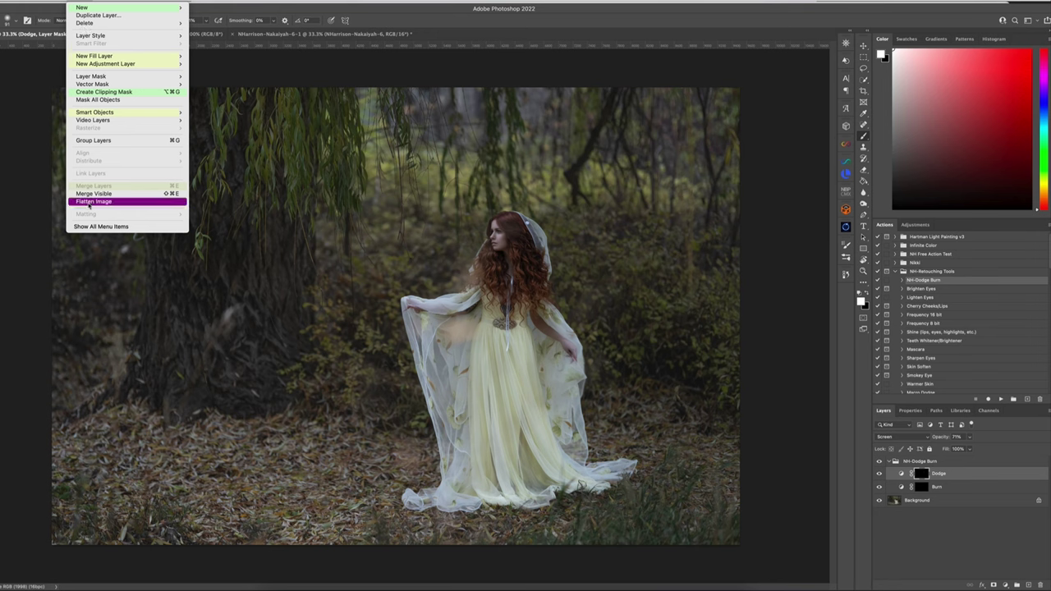
{"action": "key", "text": "Escape"}
{"action": "left_click", "coordinate": [91, 3]}
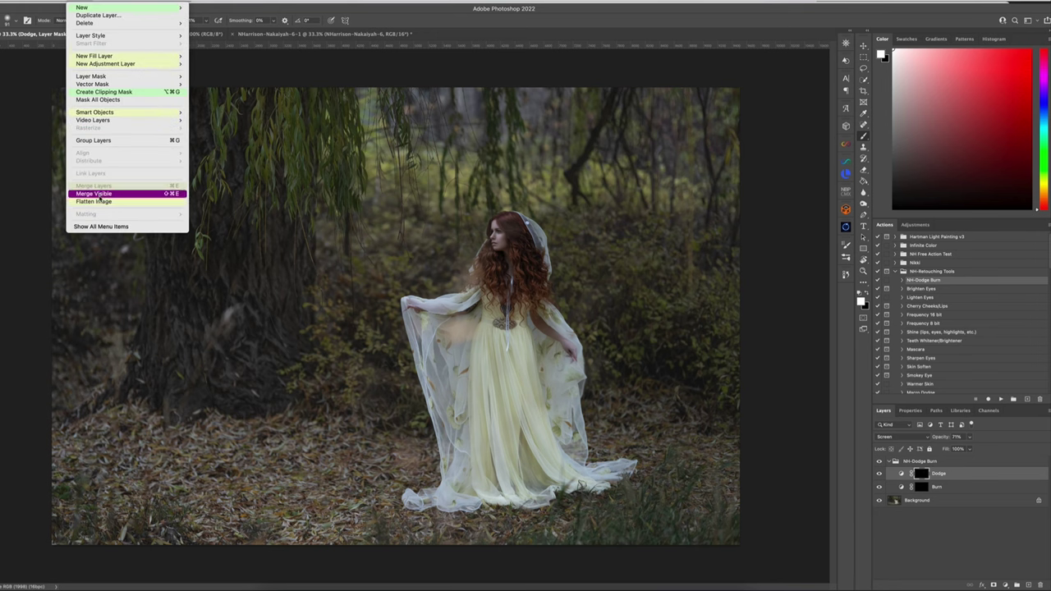
{"action": "left_click", "coordinate": [97, 201]}
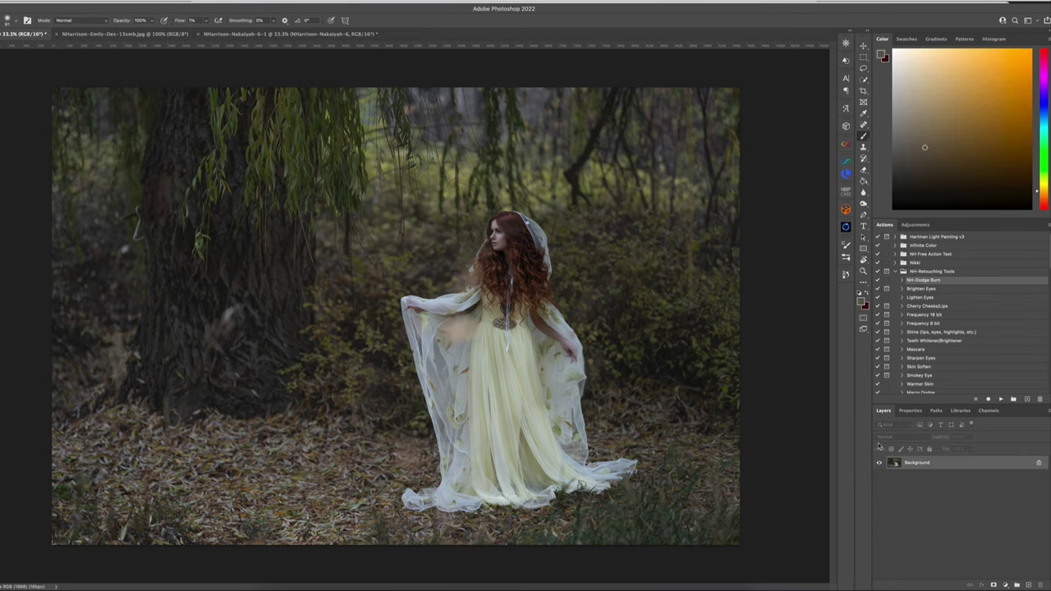
Step: Duplicate the background layer and open the Topaz Studio Clarity filter on the copy
{"action": "key", "text": "ctrl+j"}
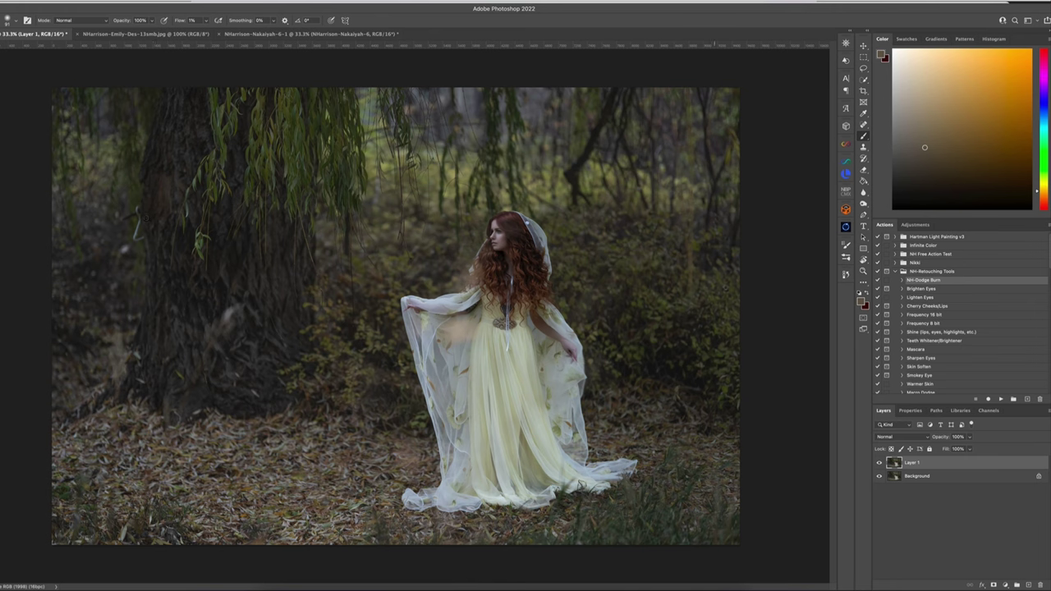
{"action": "left_click", "coordinate": [152, 0]}
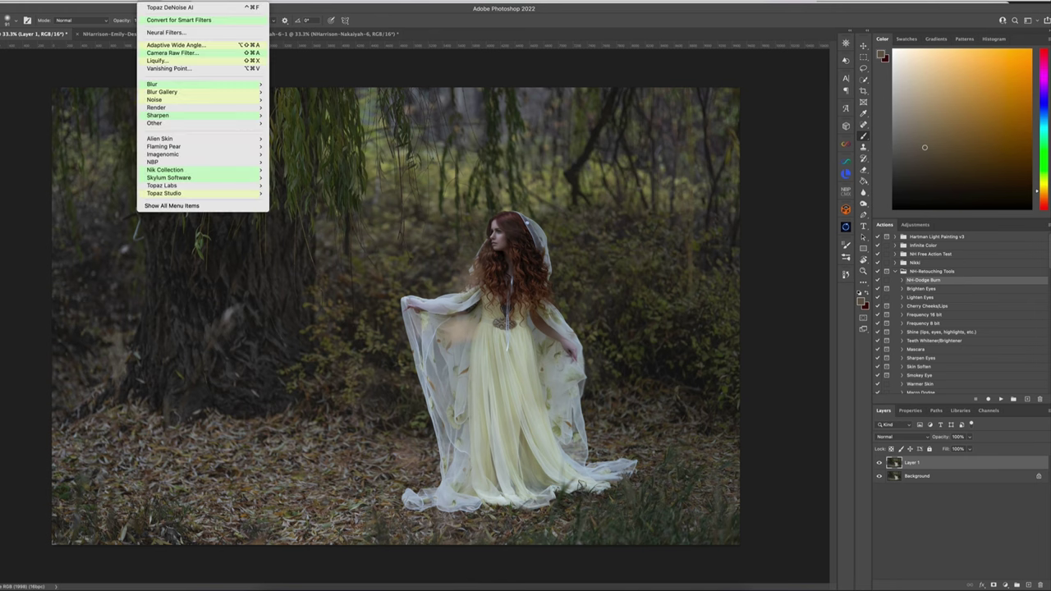
{"action": "mouse_move", "coordinate": [183, 194]}
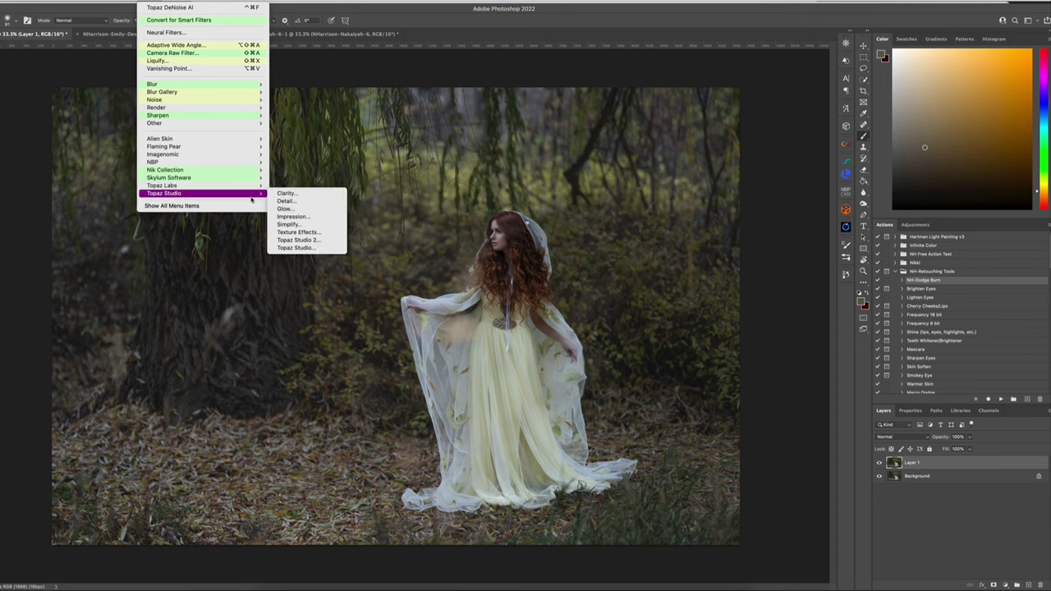
{"action": "left_click", "coordinate": [303, 195]}
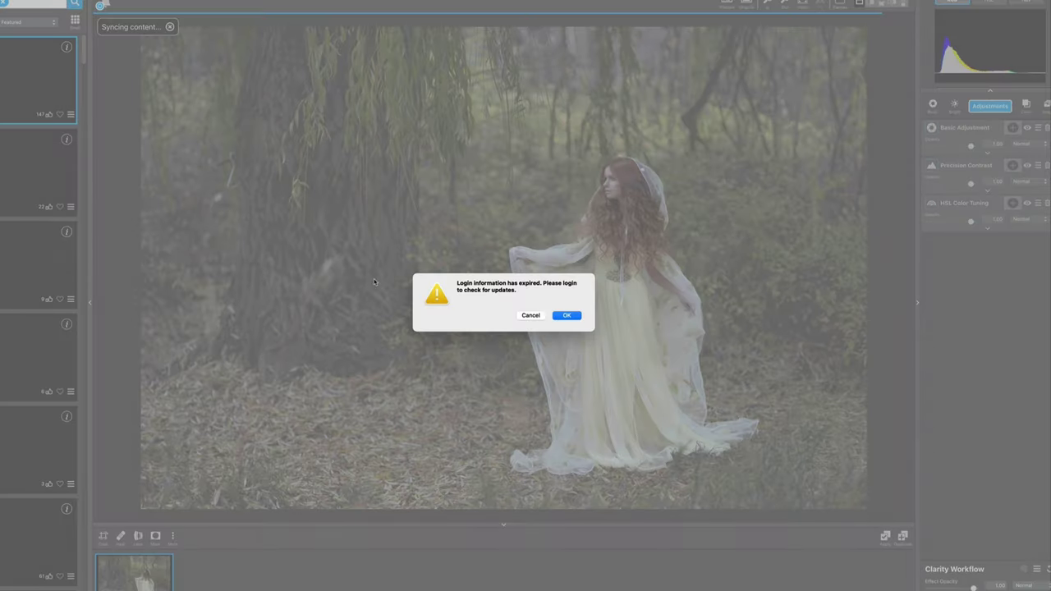
Step: Dismiss the login prompt and raise Clarity in the Basic Adjustment to 0.21
{"action": "left_click", "coordinate": [529, 316]}
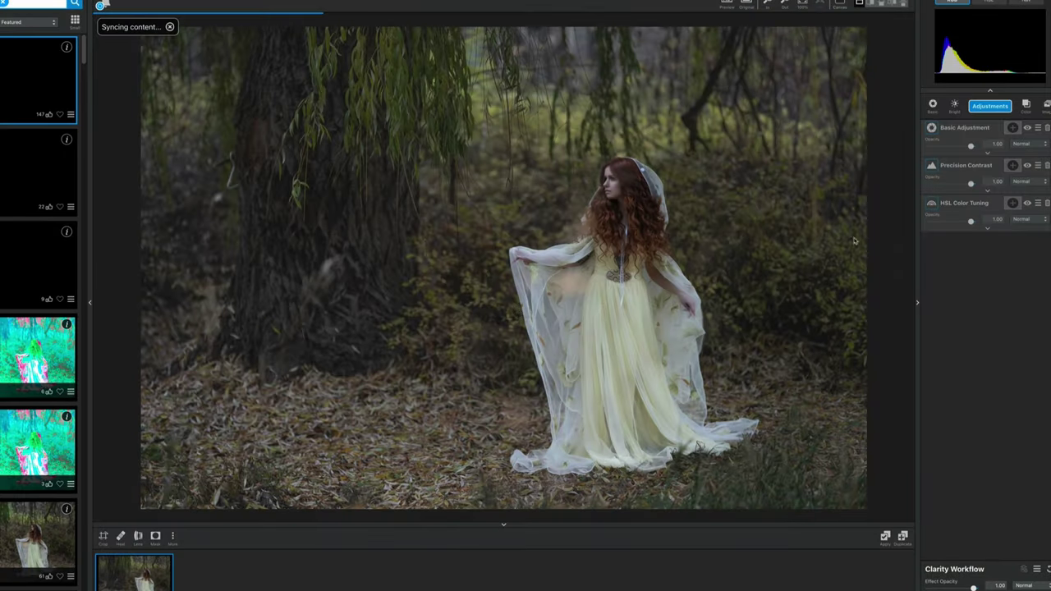
{"action": "left_click", "coordinate": [987, 153]}
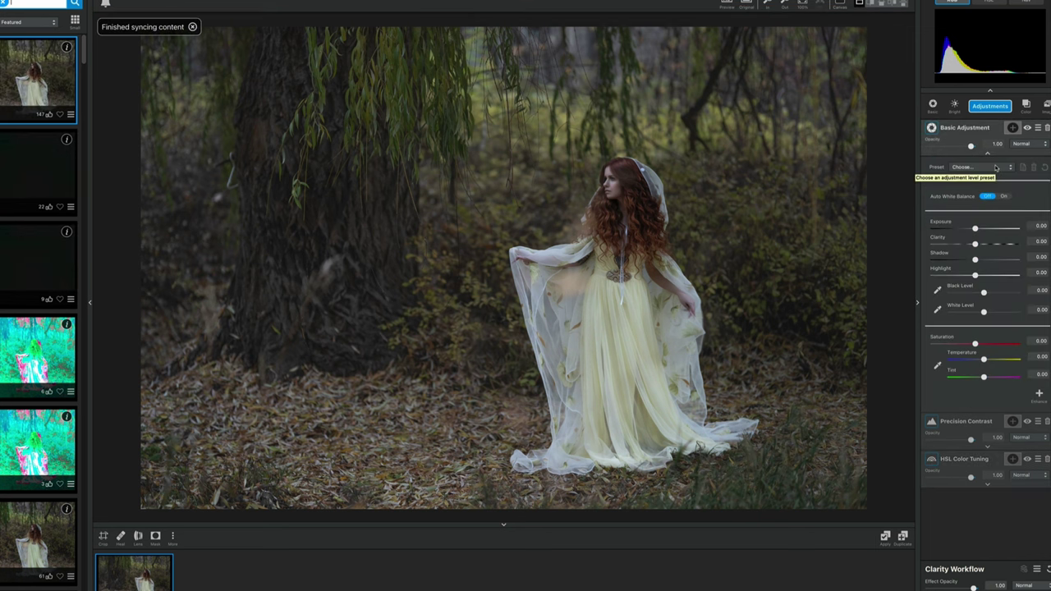
{"action": "left_click_drag", "start_coordinate": [975, 244], "coordinate": [984, 244]}
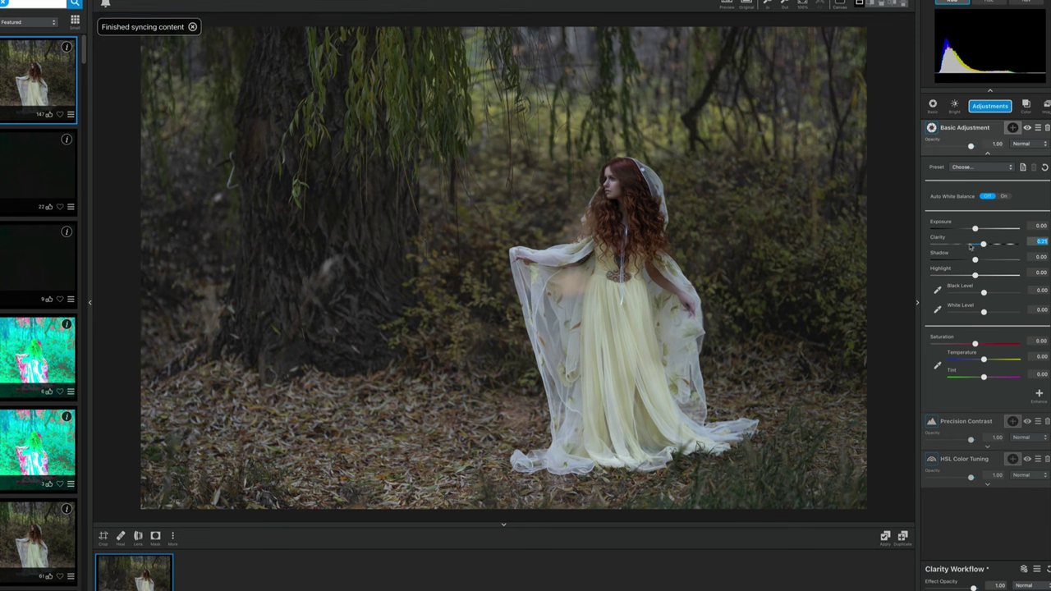
Step: View the woman closer and set the Precision Contrast Micro value to 0.36
{"action": "left_click", "coordinate": [987, 448]}
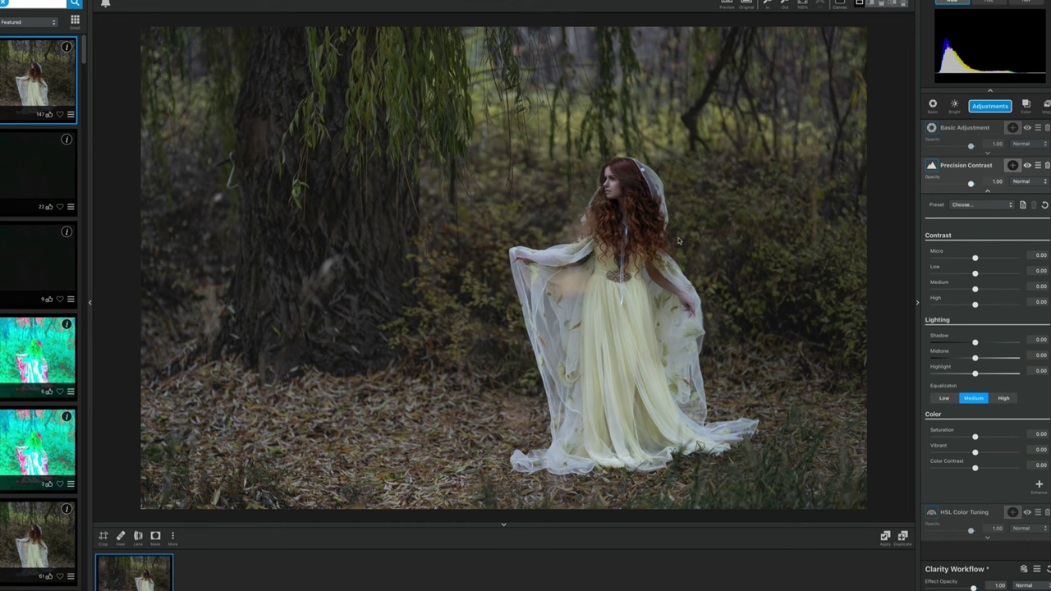
{"action": "left_click", "coordinate": [792, 15]}
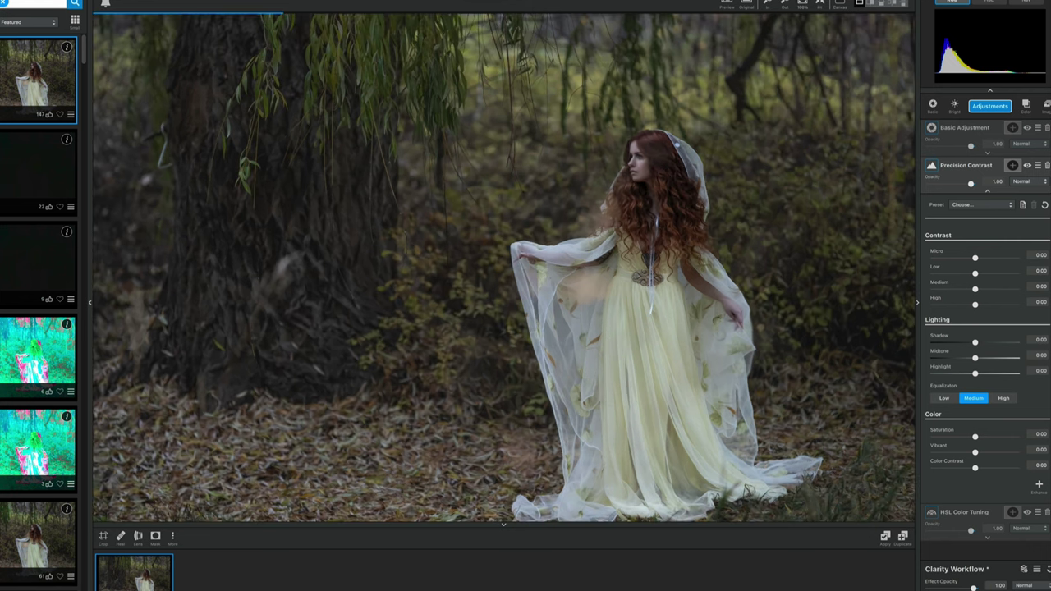
{"action": "key", "text": "ctrl+equal"}
{"action": "scroll", "coordinate": [772, 238], "scroll_direction": "right", "scroll_amount": 5}
{"action": "scroll", "coordinate": [772, 238], "scroll_direction": "up", "scroll_amount": 3}
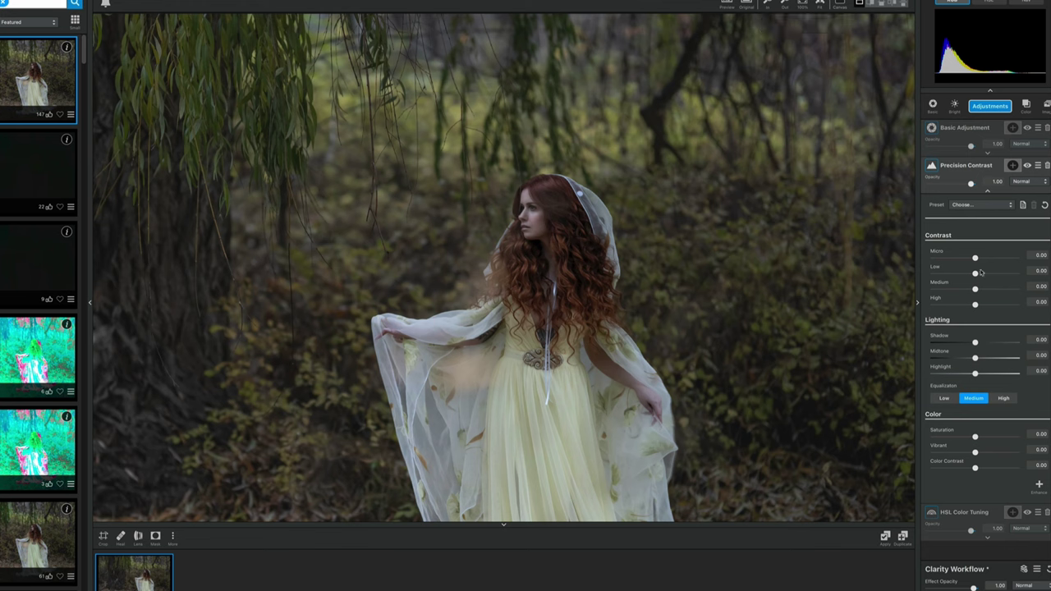
{"action": "left_click_drag", "start_coordinate": [975, 259], "coordinate": [989, 259]}
{"action": "left_click", "coordinate": [989, 259]}
Step: Compare the original with the contrast-adjusted preview around the woman's face, hair and dress
{"action": "scroll", "coordinate": [673, 154], "scroll_direction": "up", "scroll_amount": 3}
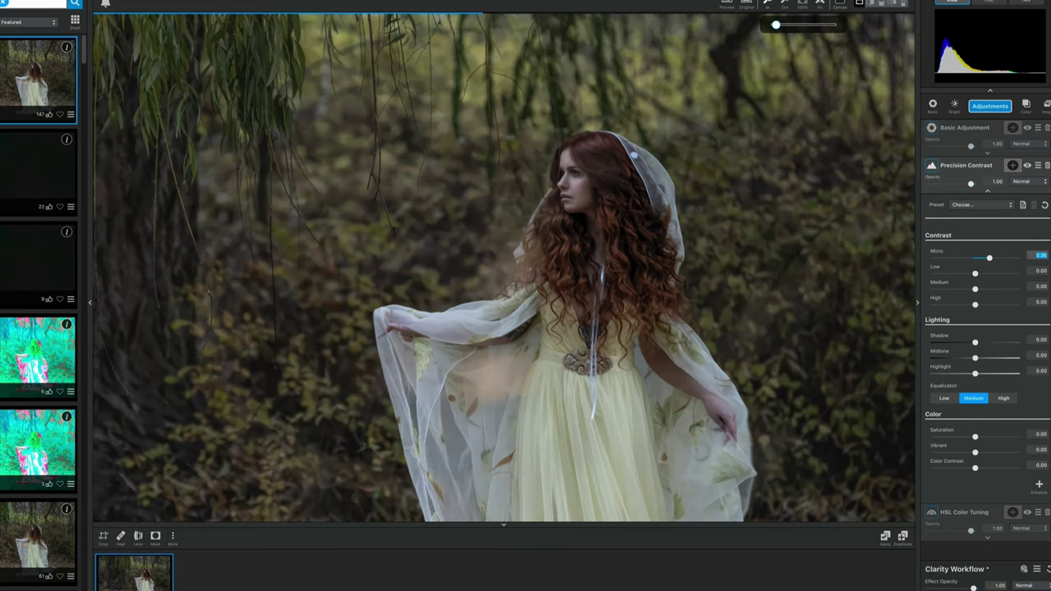
{"action": "scroll", "coordinate": [673, 153], "scroll_direction": "down", "scroll_amount": 3}
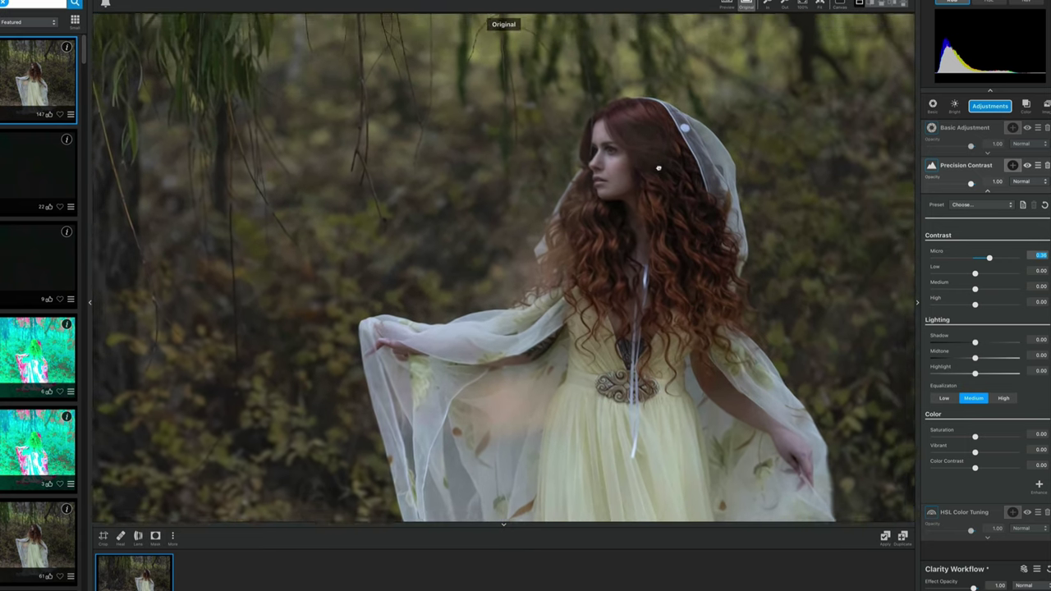
{"action": "key", "text": "backslash"}
{"action": "key", "text": "backslash"}
{"action": "key", "text": "backslash"}
{"action": "key", "text": "backslash"}
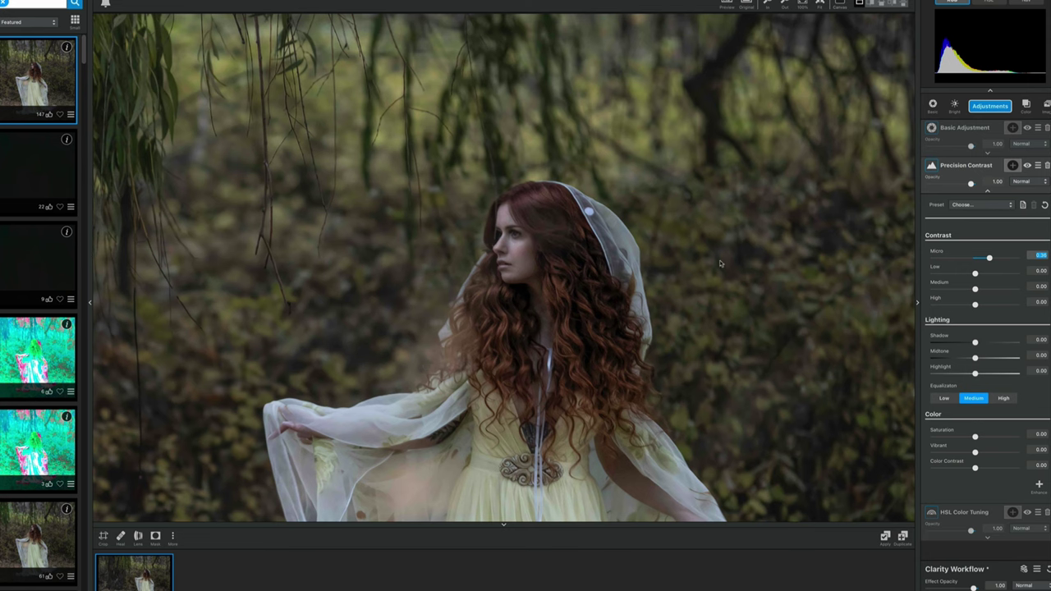
{"action": "key", "text": "backslash"}
{"action": "key", "text": "backslash"}
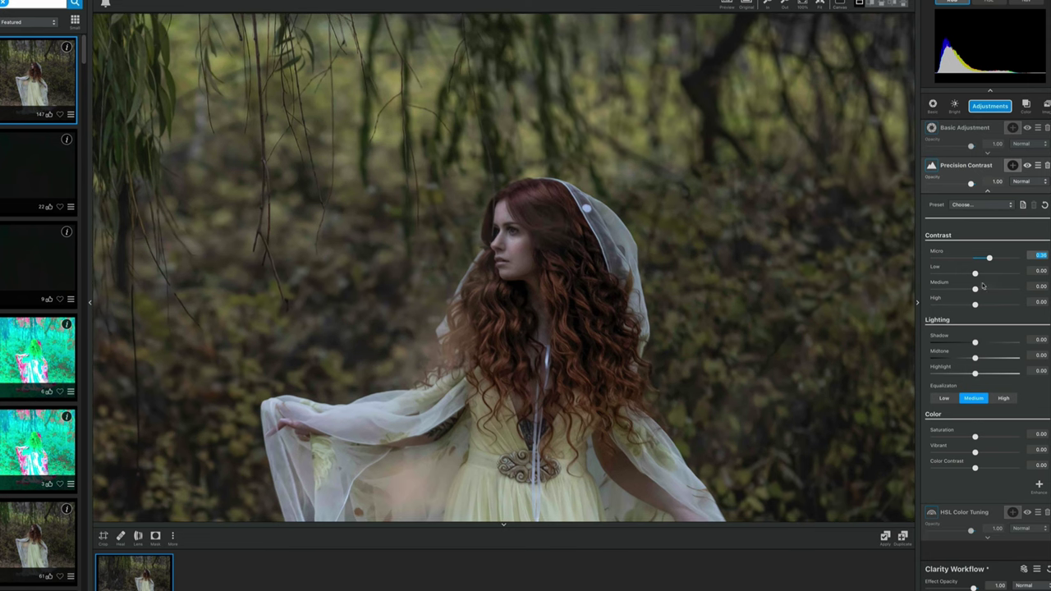
Step: Set the remaining Precision Contrast values to Low 0.28, Medium 0.12 and High 0.22
{"action": "left_click_drag", "start_coordinate": [979, 274], "coordinate": [994, 305]}
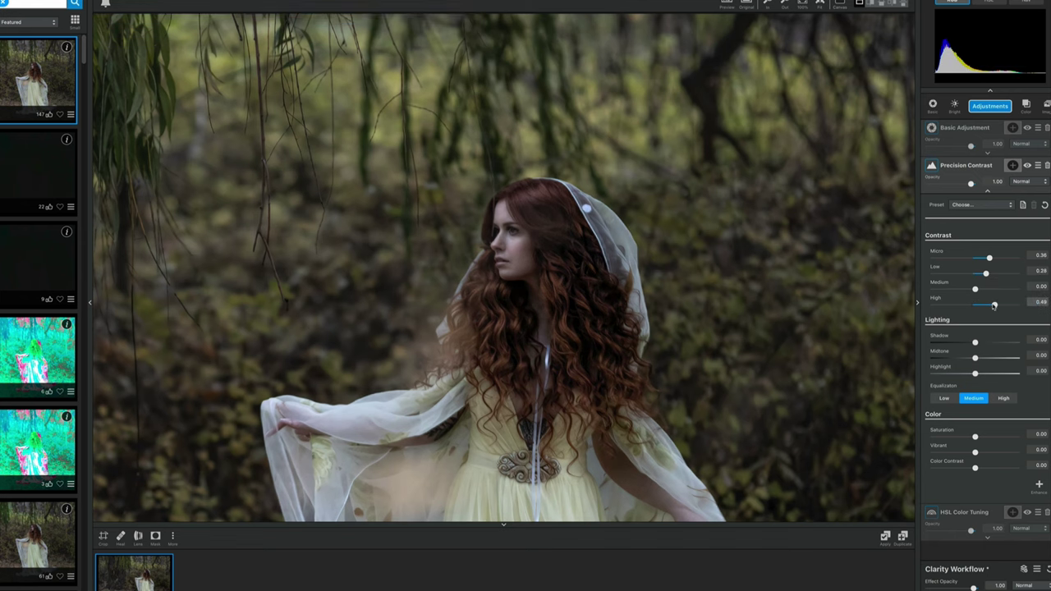
{"action": "left_click_drag", "start_coordinate": [994, 305], "coordinate": [986, 304]}
{"action": "left_click_drag", "start_coordinate": [993, 305], "coordinate": [984, 306]}
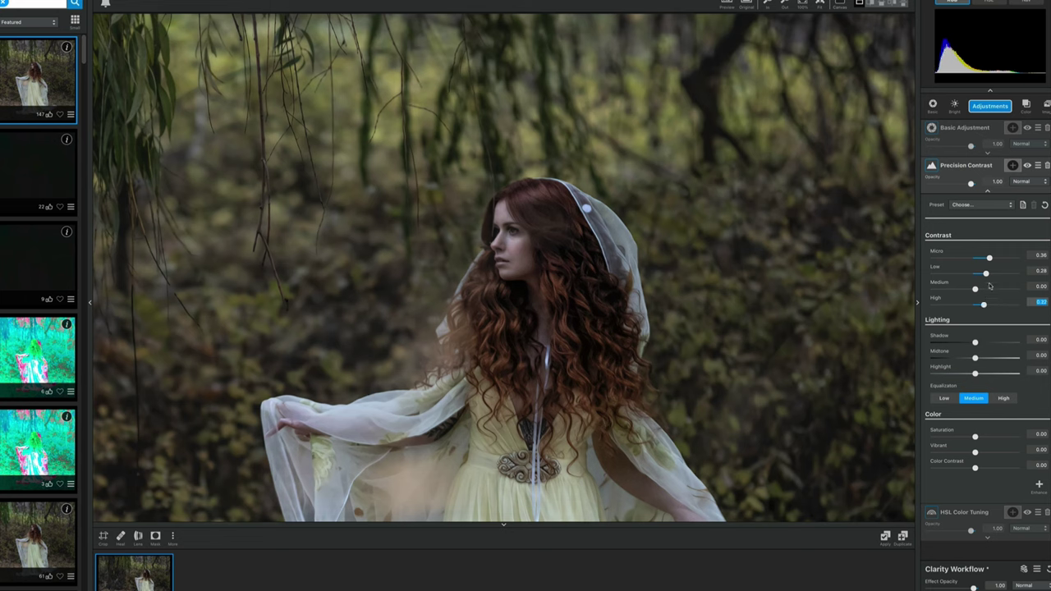
{"action": "left_click", "coordinate": [977, 291]}
{"action": "left_click_drag", "start_coordinate": [977, 290], "coordinate": [979, 291]}
Step: Set the Lighting Shadow to 0.39 and Midtone to 0.12, raise Vibrant slightly, and apply the filter
{"action": "left_click_drag", "start_coordinate": [976, 343], "coordinate": [982, 345]}
{"action": "left_click_drag", "start_coordinate": [983, 342], "coordinate": [980, 359]}
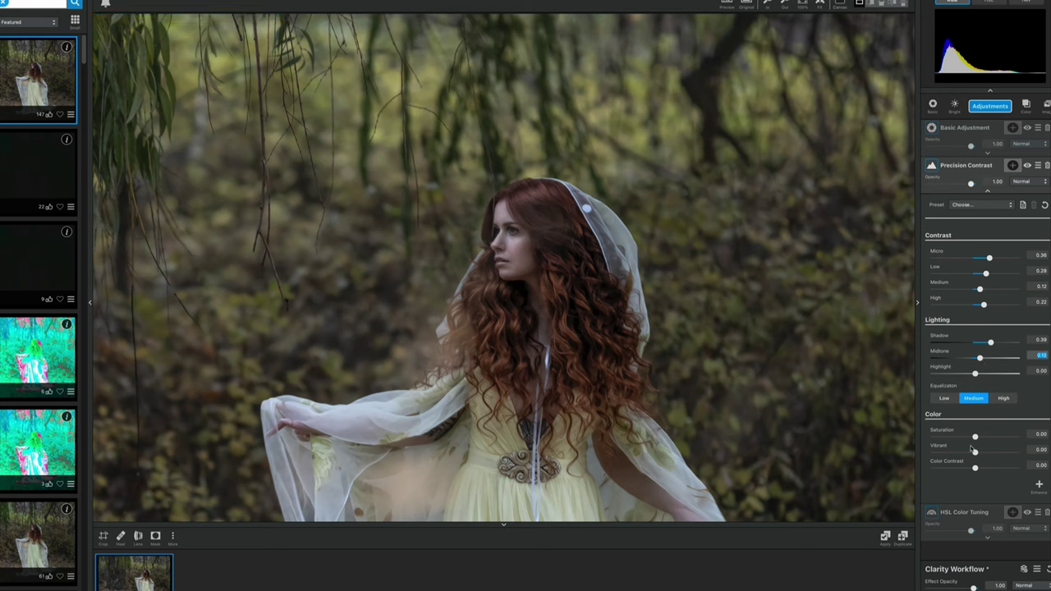
{"action": "mouse_move", "coordinate": [975, 453]}
{"action": "left_mouse_down"}
{"action": "mouse_move", "coordinate": [989, 453]}
{"action": "mouse_move", "coordinate": [981, 448]}
{"action": "left_mouse_up"}
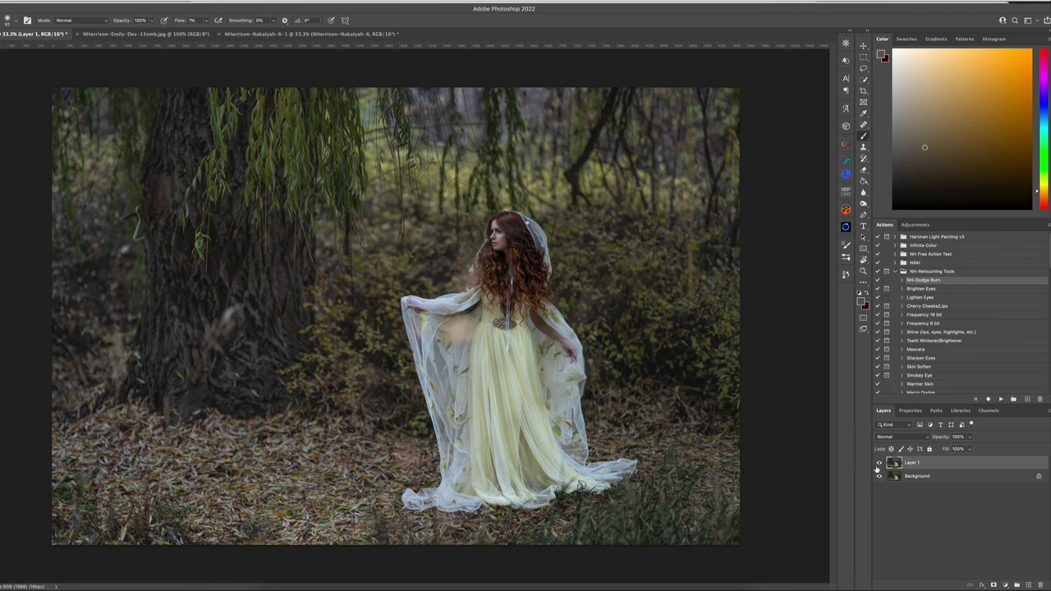
Step: Hide the Clarity layer behind a black mask and paint it back over the woman with a white brush at 100% flow
{"action": "left_click", "coordinate": [880, 463]}
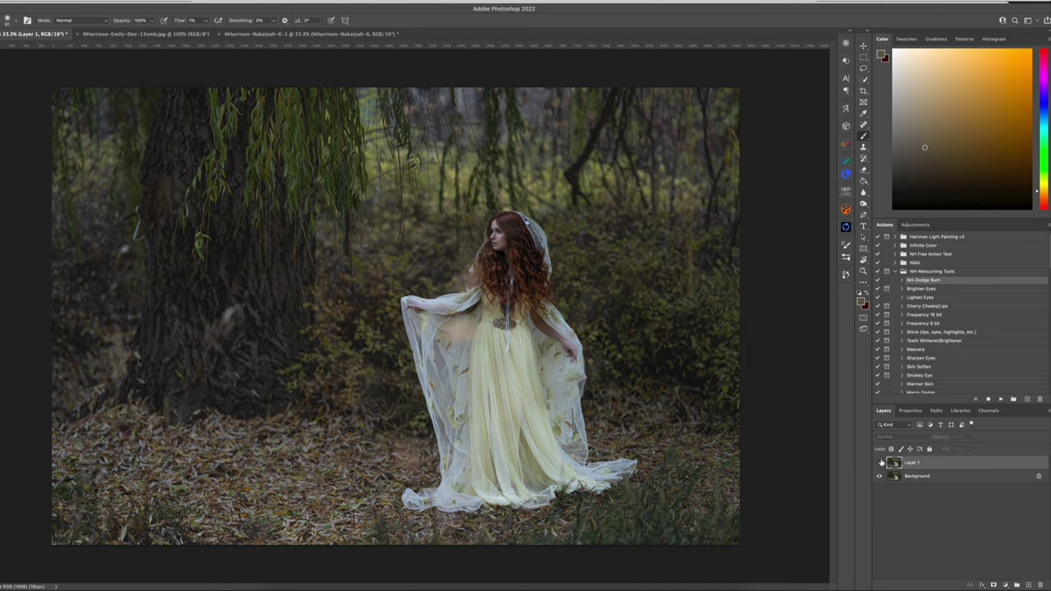
{"action": "left_click", "coordinate": [881, 463]}
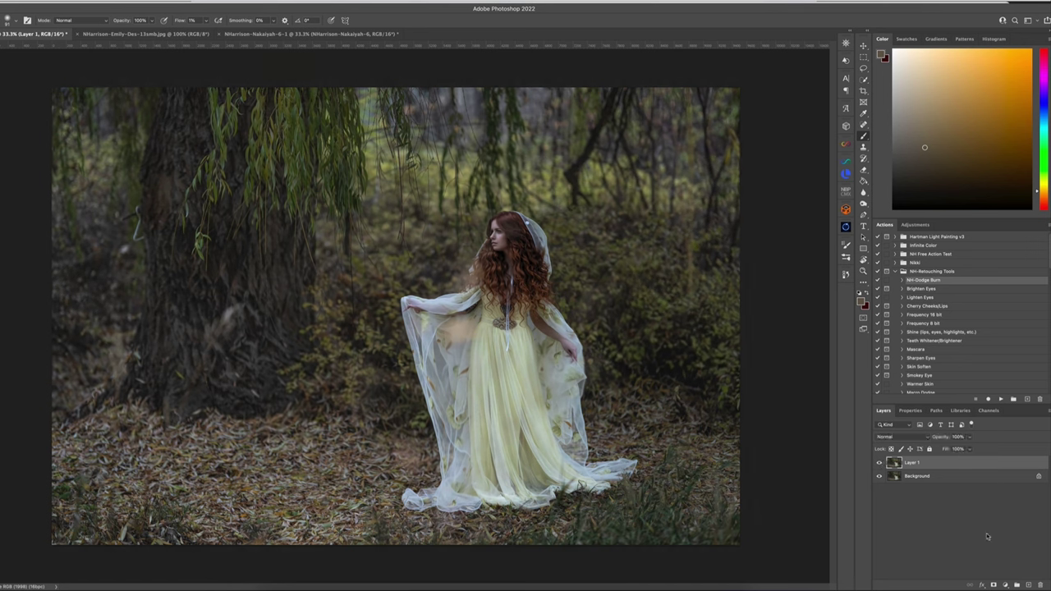
{"action": "left_click", "coordinate": [994, 584], "text": "alt"}
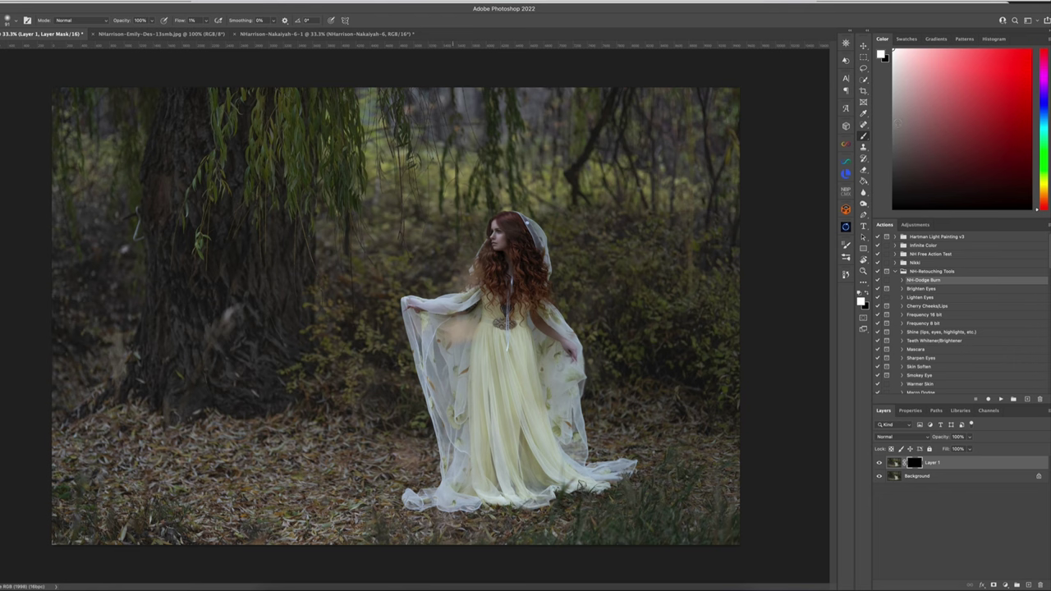
{"action": "left_click_drag", "start_coordinate": [206, 19], "coordinate": [246, 31]}
{"action": "mouse_move", "coordinate": [516, 278]}
{"action": "left_mouse_down"}
{"action": "mouse_move", "coordinate": [526, 271]}
{"action": "mouse_move", "coordinate": [509, 234]}
{"action": "left_mouse_up"}
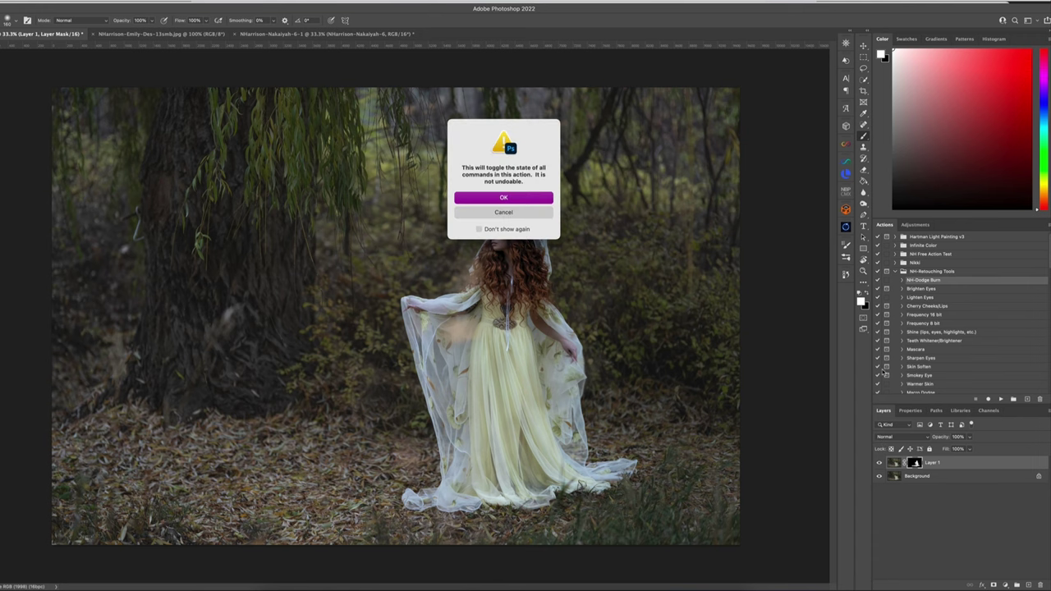
{"action": "left_click", "coordinate": [514, 199]}
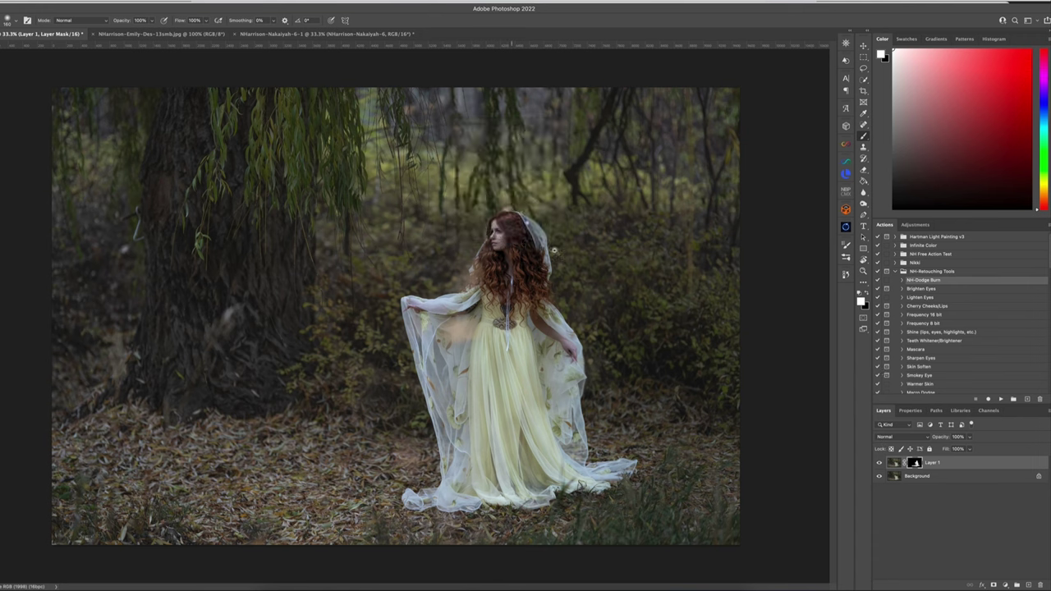
Step: Examine the masked Clarity effect on the woman, close up and in the full image, by toggling Layer 1's visibility
{"action": "key", "text": "z"}
{"action": "left_click", "coordinate": [556, 251]}
{"action": "key", "text": "b"}
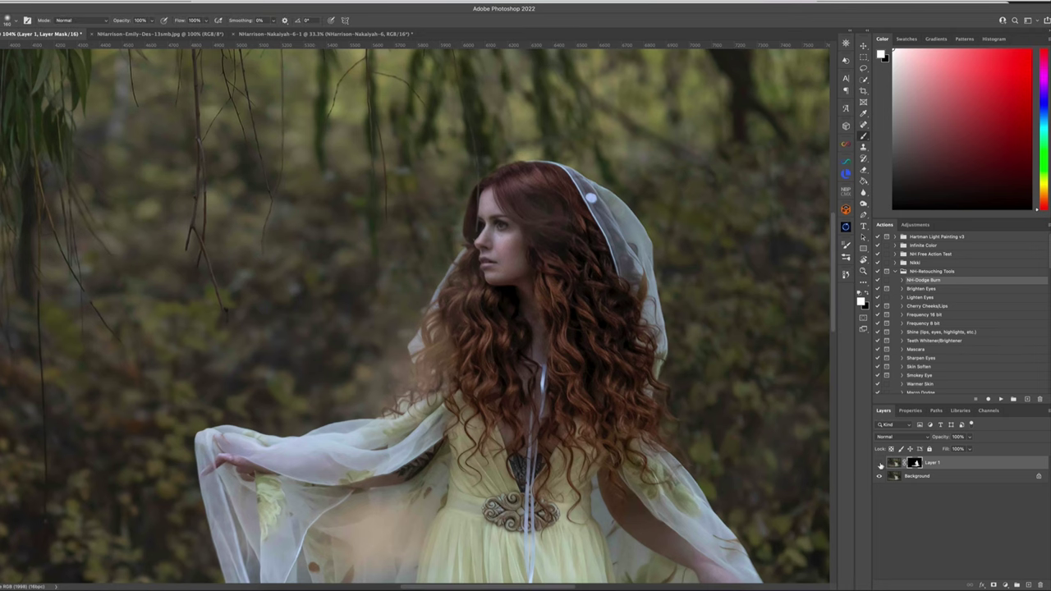
{"action": "left_click", "coordinate": [880, 463]}
{"action": "key", "text": "ctrl+minus"}
{"action": "key", "text": "ctrl+minus"}
{"action": "key", "text": "ctrl+minus"}
{"action": "key", "text": "ctrl+minus"}
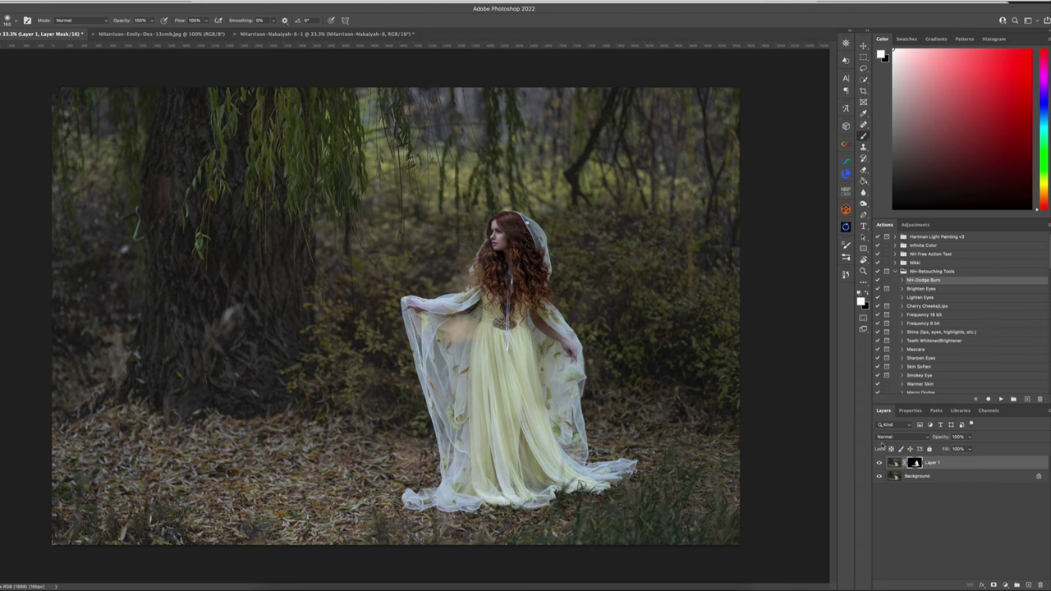
{"action": "left_click", "coordinate": [880, 464]}
{"action": "left_click", "coordinate": [879, 465]}
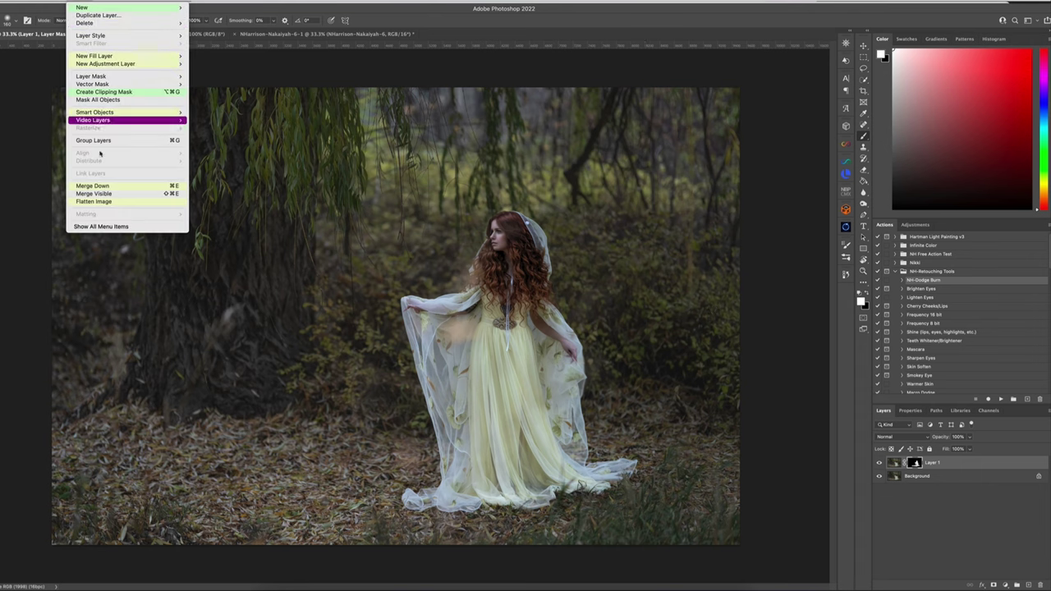
Step: Flatten the image, duplicate the Background layer, and open the copy in the Topaz Studio Glow filter
{"action": "left_click", "coordinate": [94, 203]}
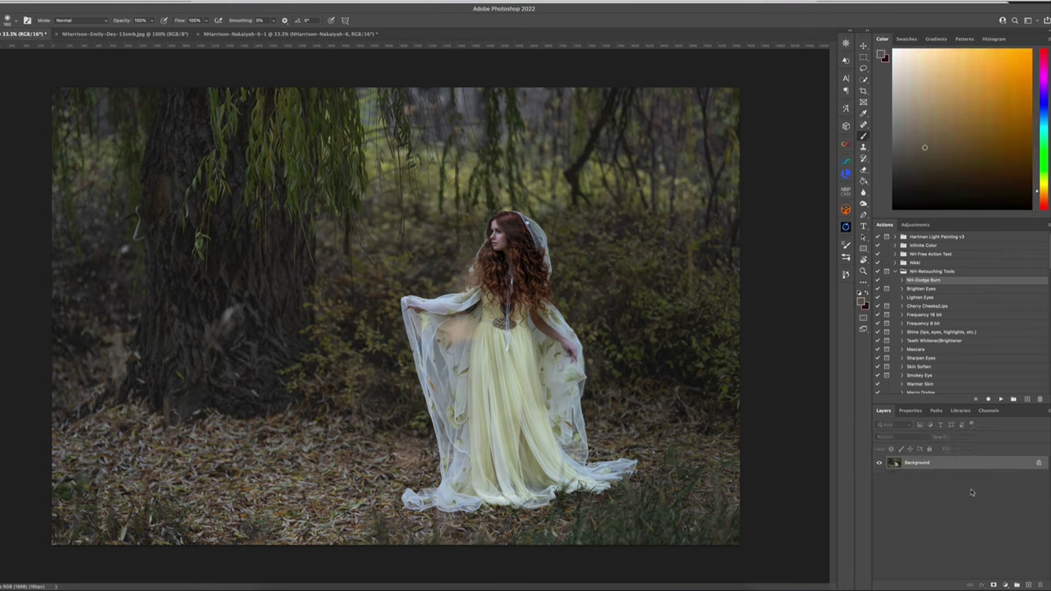
{"action": "key", "text": "ctrl+j"}
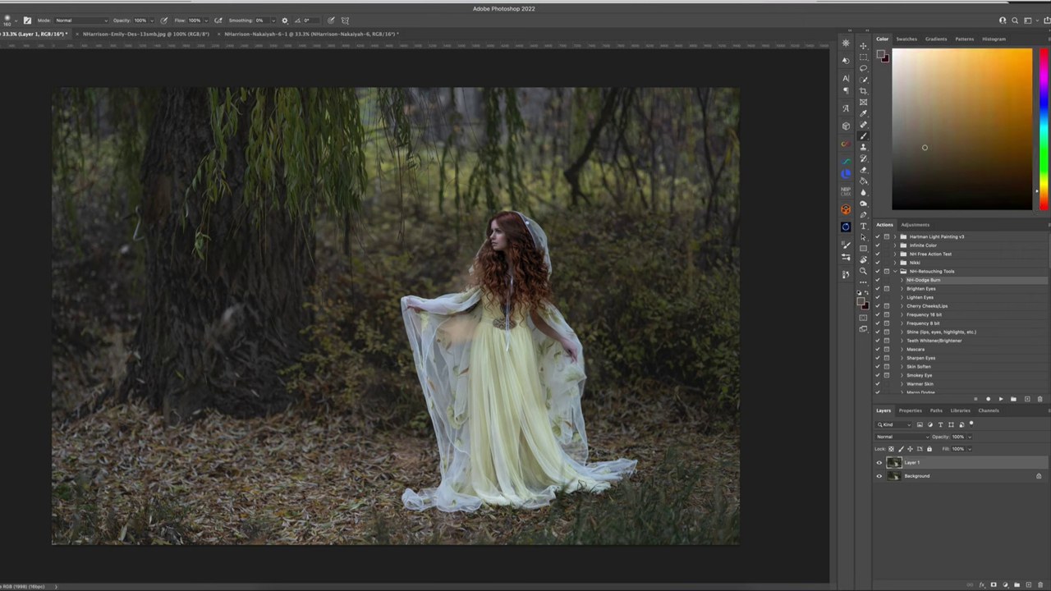
{"action": "left_click", "coordinate": [152, 0]}
{"action": "mouse_move", "coordinate": [200, 194]}
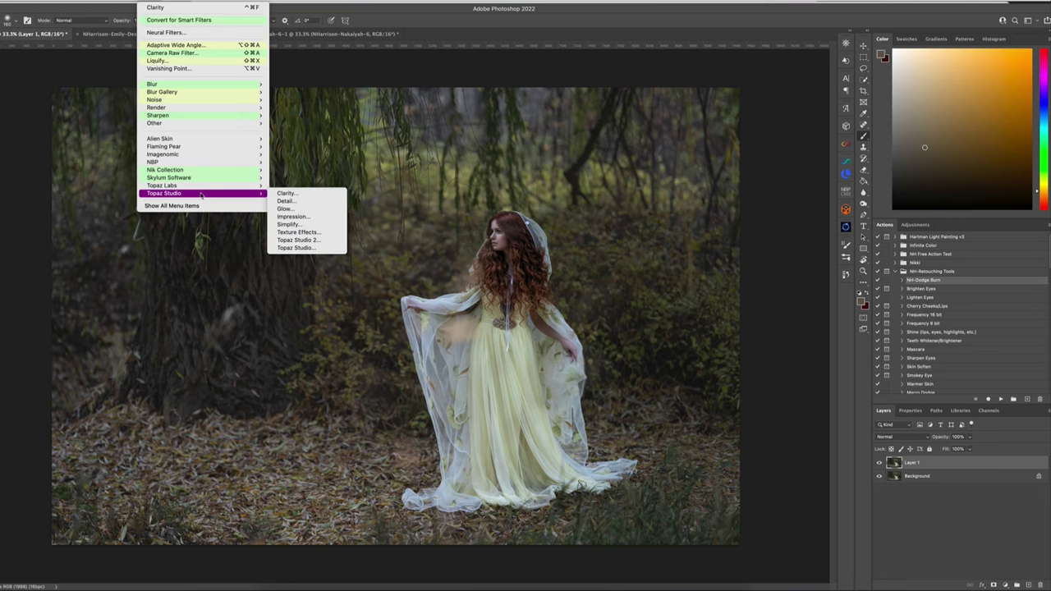
{"action": "left_click", "coordinate": [284, 209]}
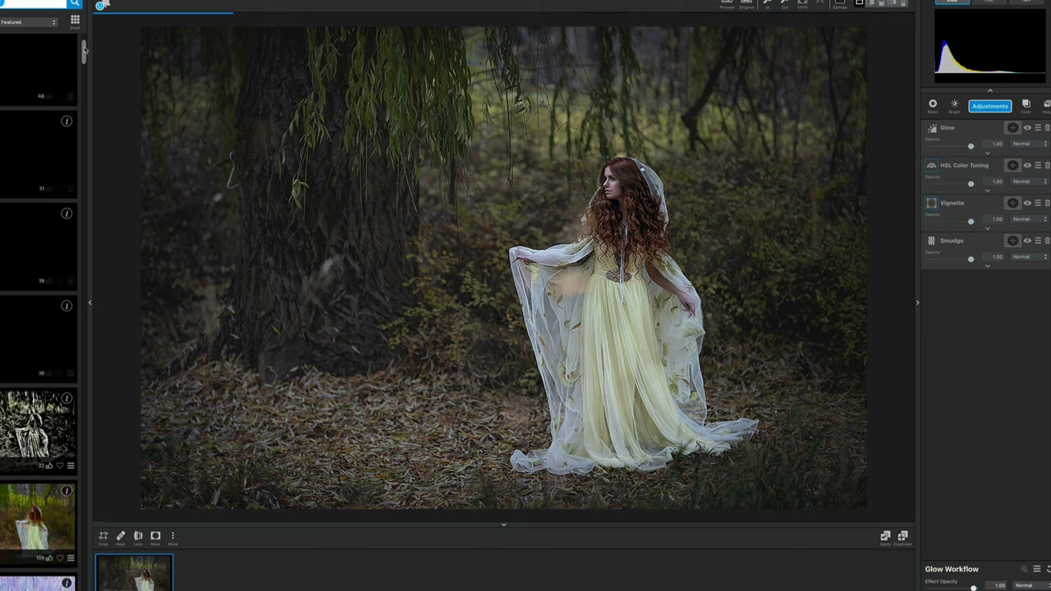
Step: Choose the Contrast and Color preset and raise the Overall Lightness in its HSL Color Tuning
{"action": "left_click_drag", "start_coordinate": [83, 76], "coordinate": [85, 156]}
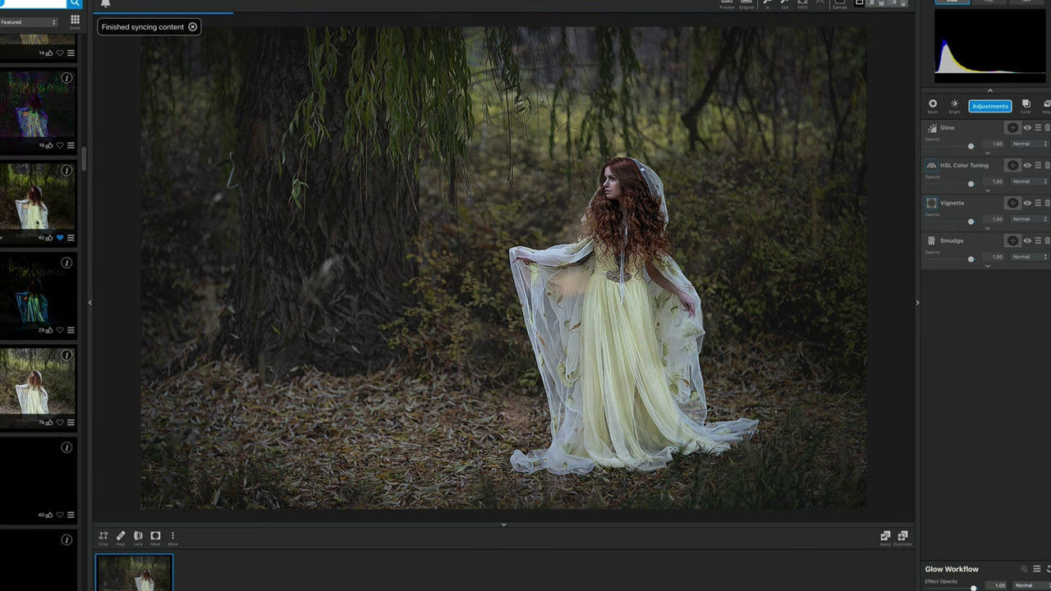
{"action": "left_click", "coordinate": [33, 198]}
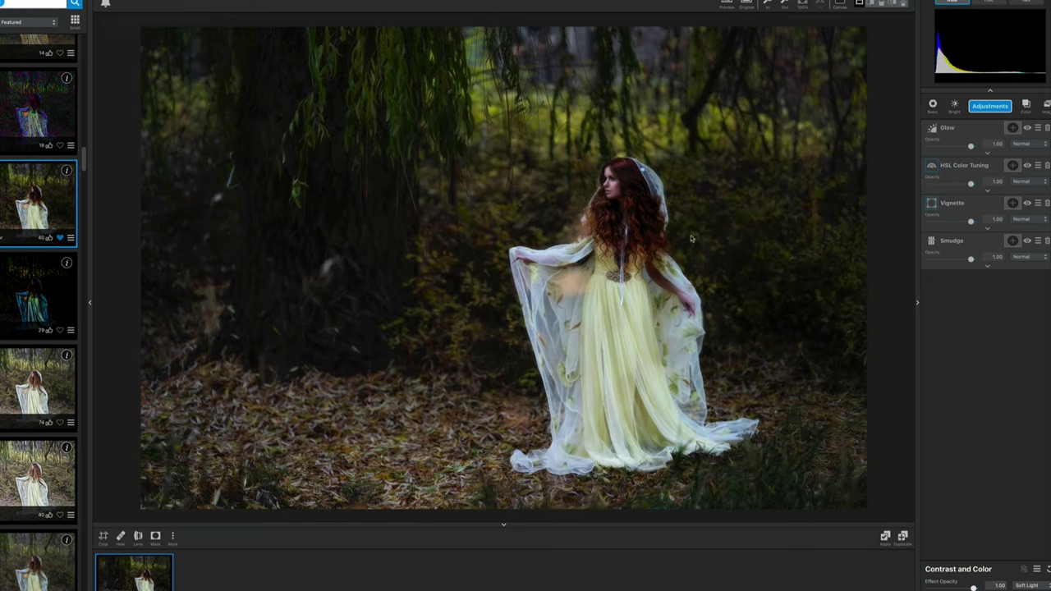
{"action": "left_click", "coordinate": [995, 197]}
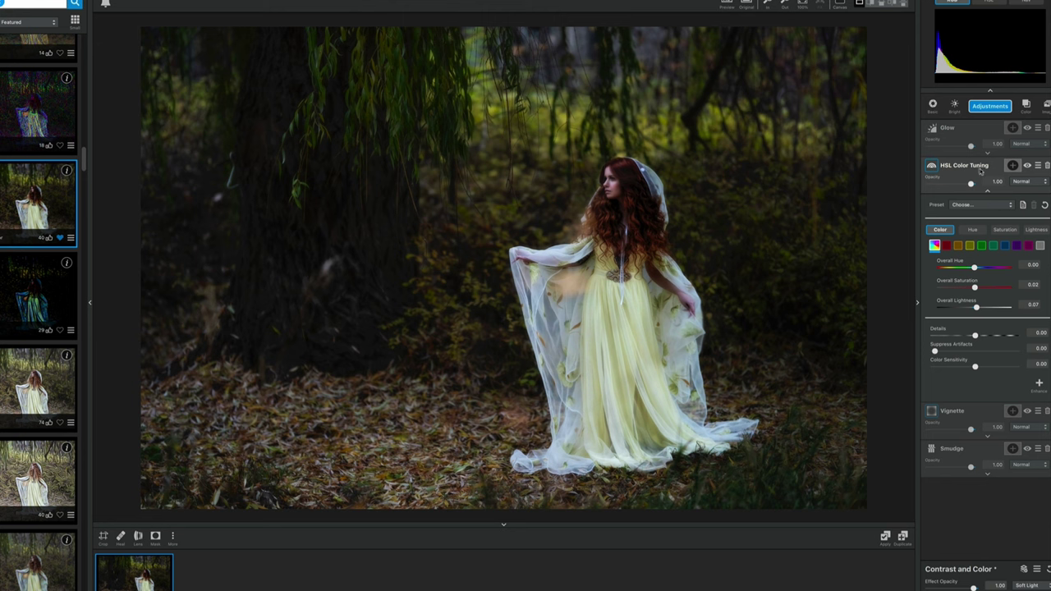
{"action": "left_click_drag", "start_coordinate": [978, 308], "coordinate": [993, 309]}
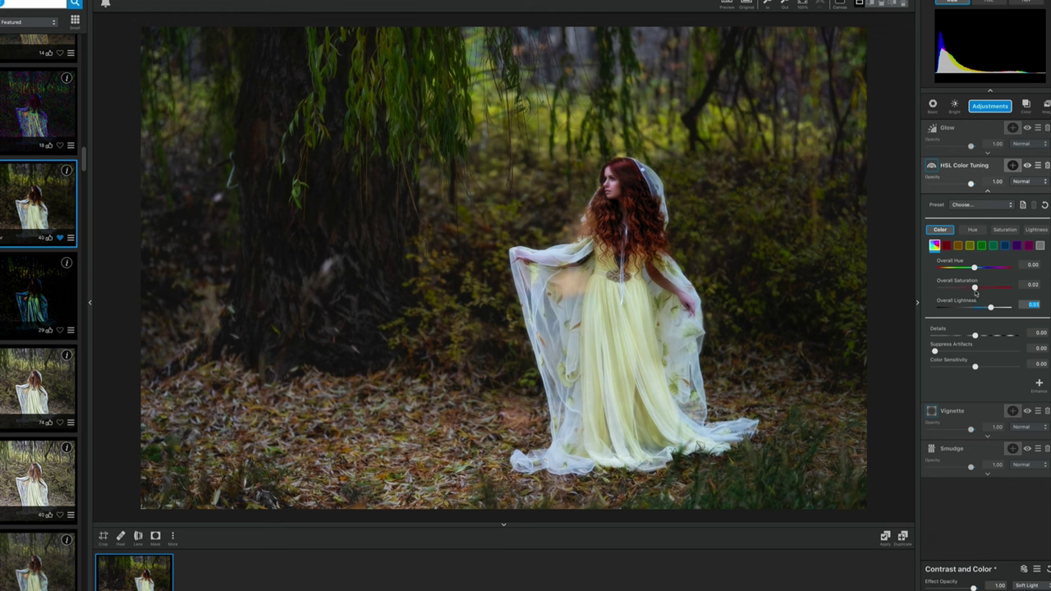
Step: Raise the Green Lightness and the Yellow Lightness in HSL Color Tuning
{"action": "left_click", "coordinate": [983, 248]}
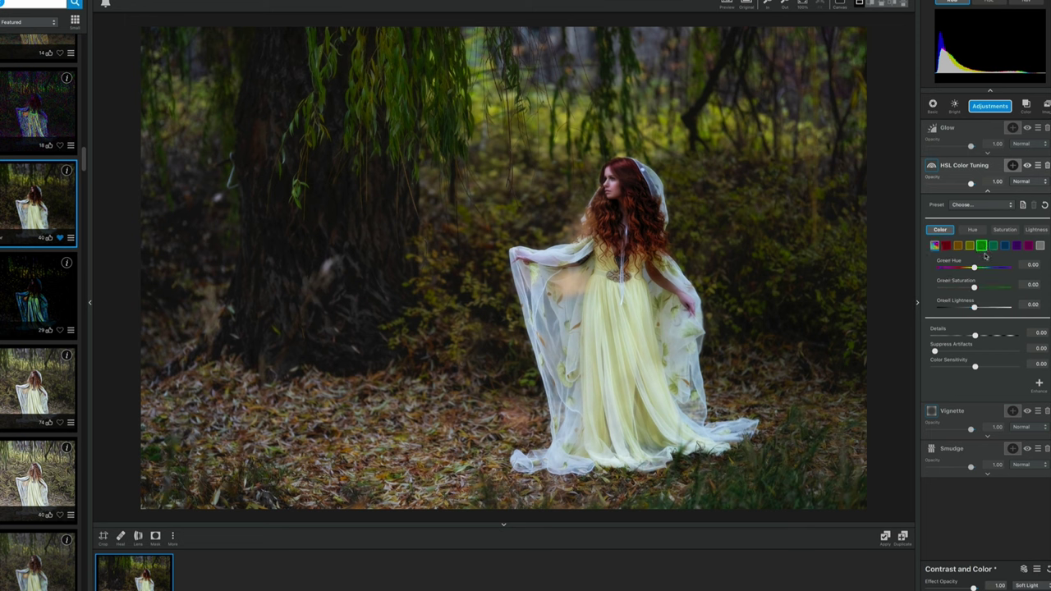
{"action": "left_click_drag", "start_coordinate": [975, 307], "coordinate": [997, 307]}
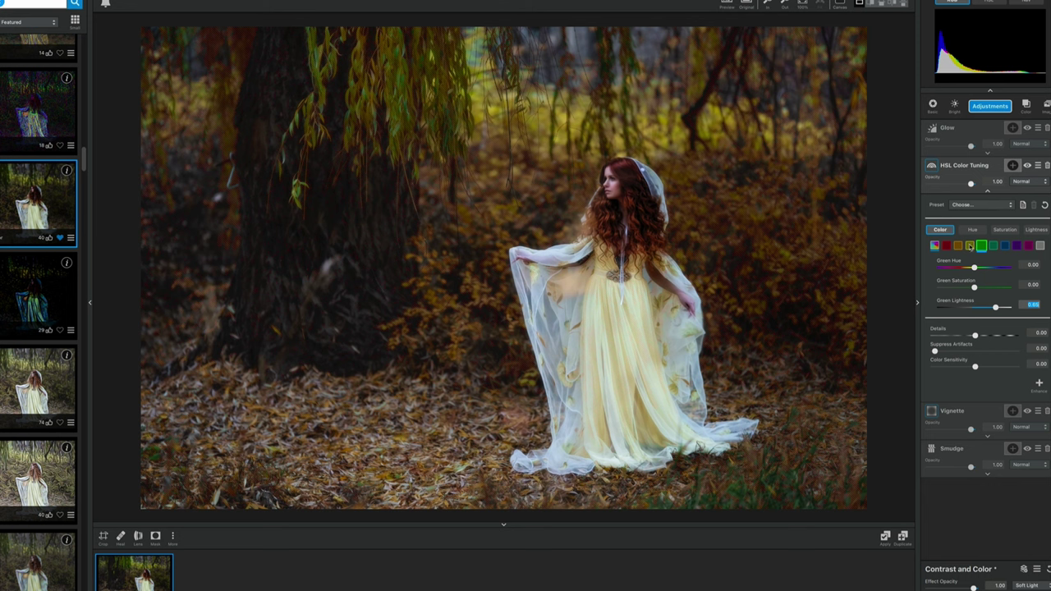
{"action": "left_click", "coordinate": [970, 247]}
{"action": "left_click_drag", "start_coordinate": [975, 307], "coordinate": [990, 308]}
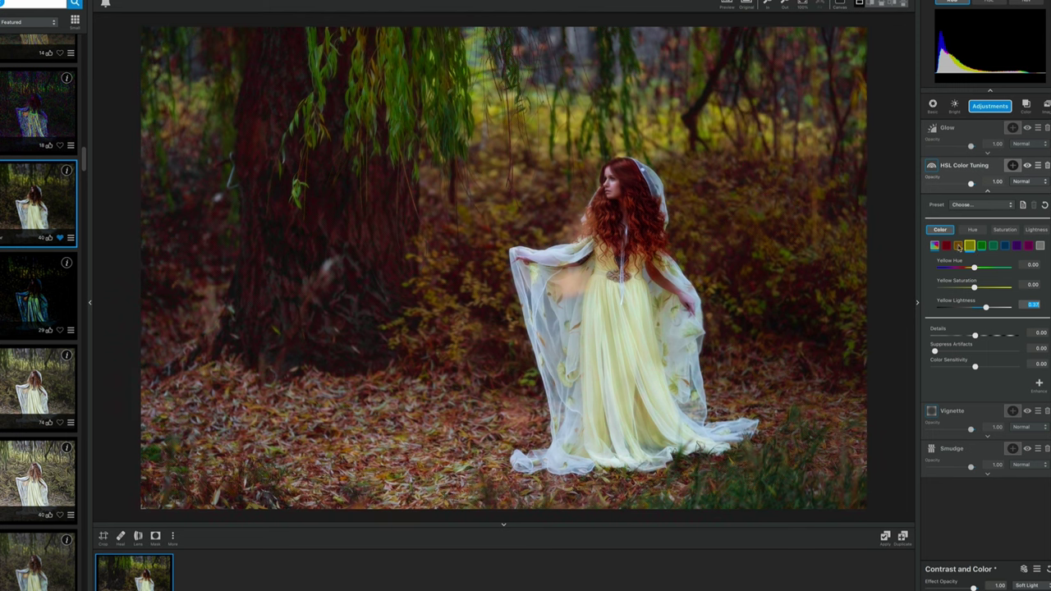
Step: Raise the Orange Lightness, turn the Vignette opacity fully down, and apply the filter
{"action": "left_click", "coordinate": [958, 246]}
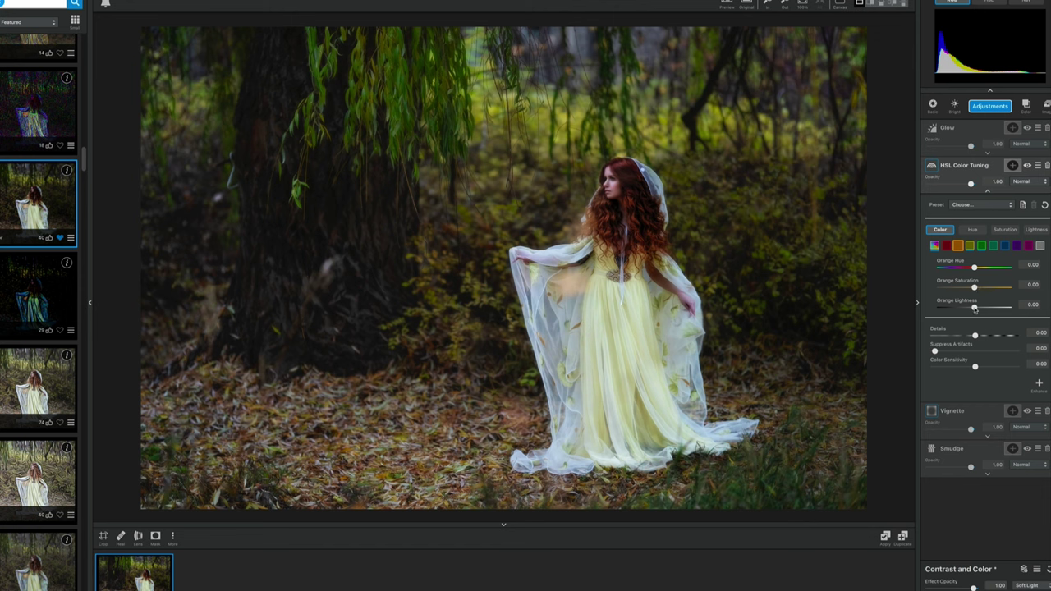
{"action": "left_click_drag", "start_coordinate": [978, 309], "coordinate": [988, 307]}
{"action": "left_click_drag", "start_coordinate": [970, 429], "coordinate": [930, 428]}
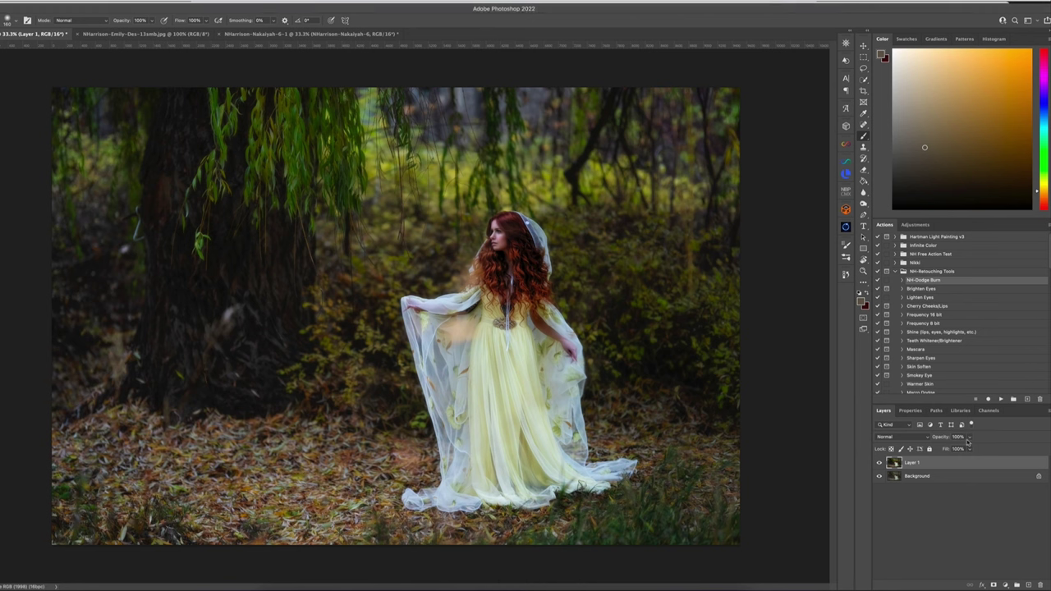
Step: Lower Layer 1's opacity to about 40% and compare the image with and without the layer
{"action": "left_click_drag", "start_coordinate": [967, 442], "coordinate": [947, 449]}
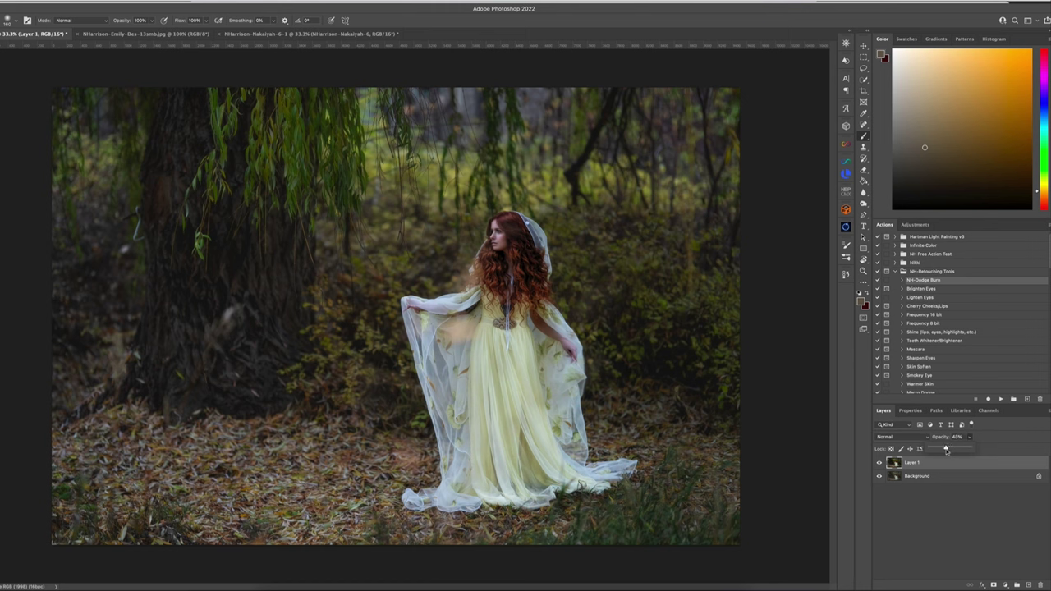
{"action": "left_click", "coordinate": [880, 464]}
{"action": "left_click", "coordinate": [880, 463]}
{"action": "left_click", "coordinate": [880, 463]}
{"action": "left_click", "coordinate": [880, 463]}
Step: Flatten the image and open a duplicate of the Background layer in the Topaz Studio Impression filter, dismissing the login prompt
{"action": "left_click", "coordinate": [79, 0]}
{"action": "left_click", "coordinate": [124, 199]}
{"action": "left_click", "coordinate": [156, 0]}
{"action": "mouse_move", "coordinate": [207, 197]}
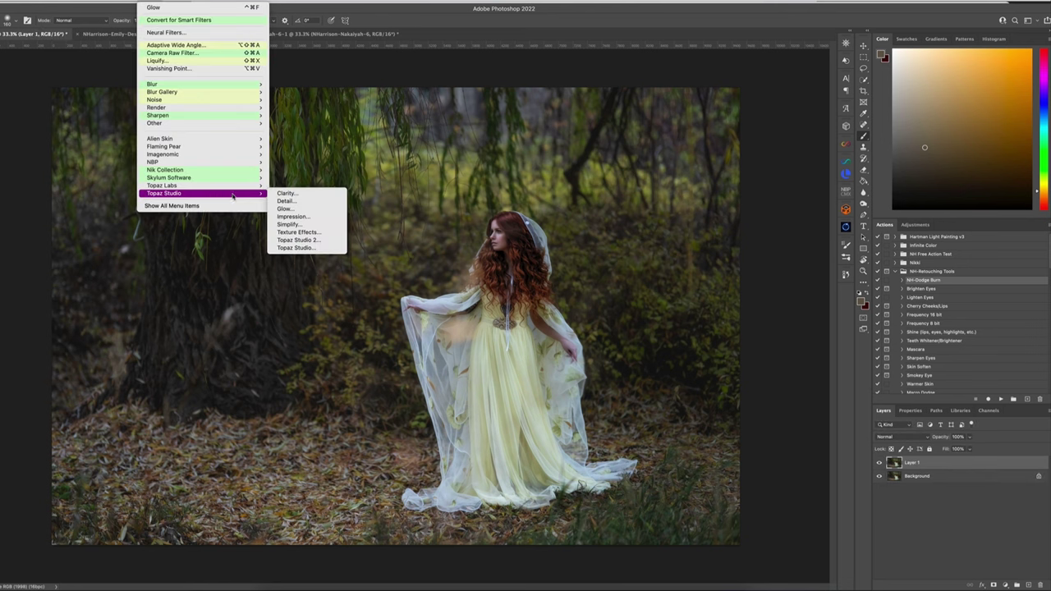
{"action": "left_click", "coordinate": [312, 218]}
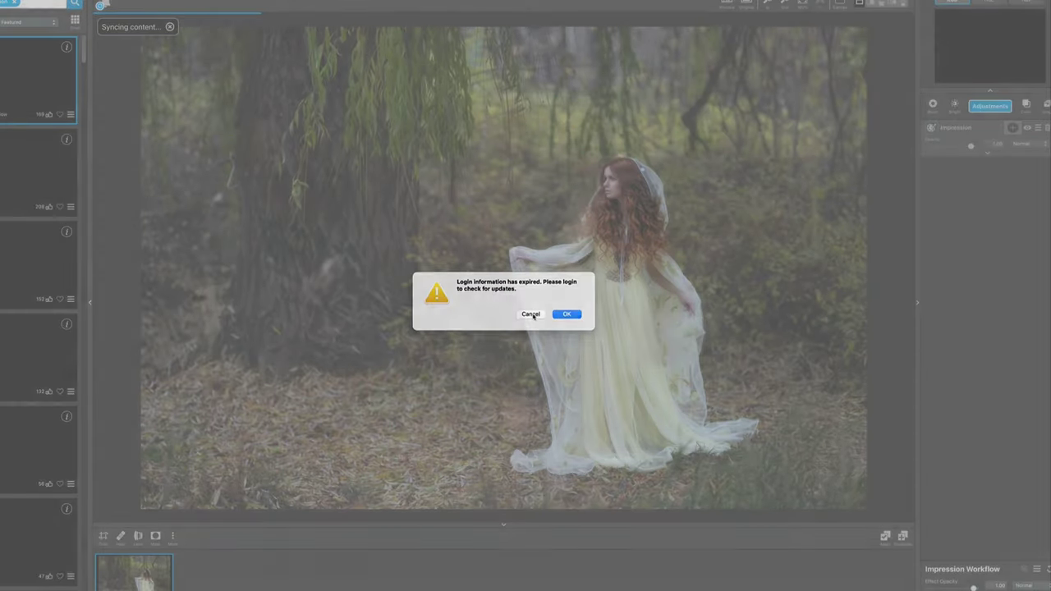
{"action": "left_click", "coordinate": [566, 315]}
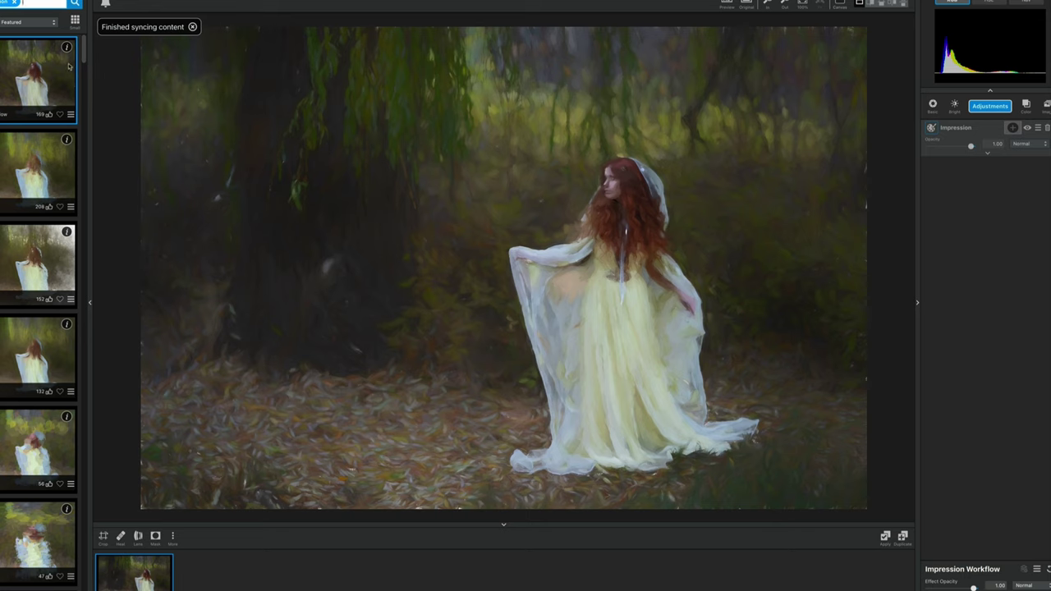
Step: Choose the favorited Oil Painting preset and set the Impression Brush Size to 0.34
{"action": "left_click_drag", "start_coordinate": [83, 49], "coordinate": [92, 299]}
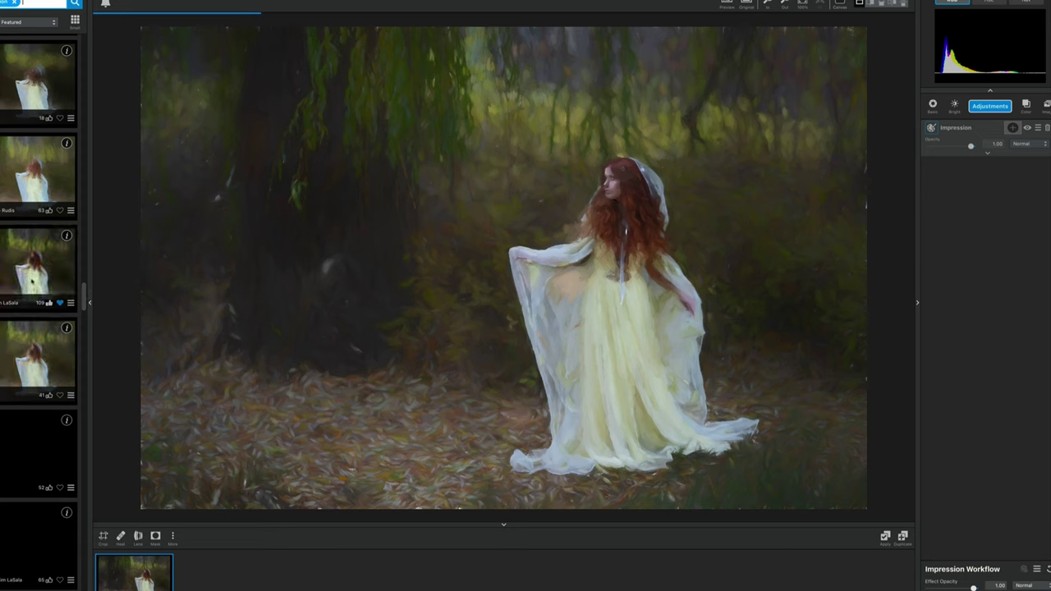
{"action": "left_click", "coordinate": [39, 271]}
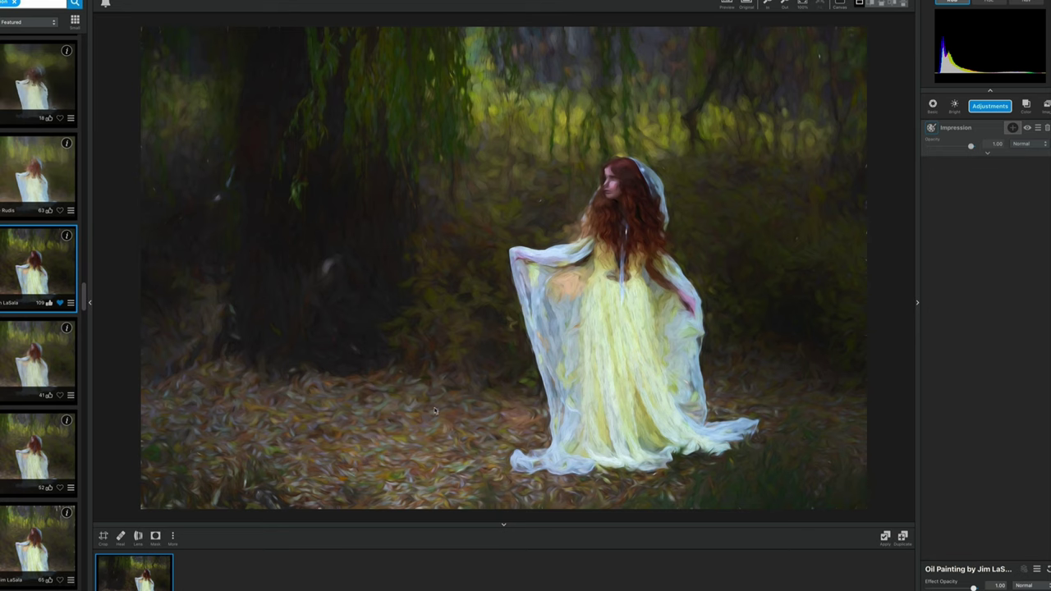
{"action": "left_click", "coordinate": [988, 153]}
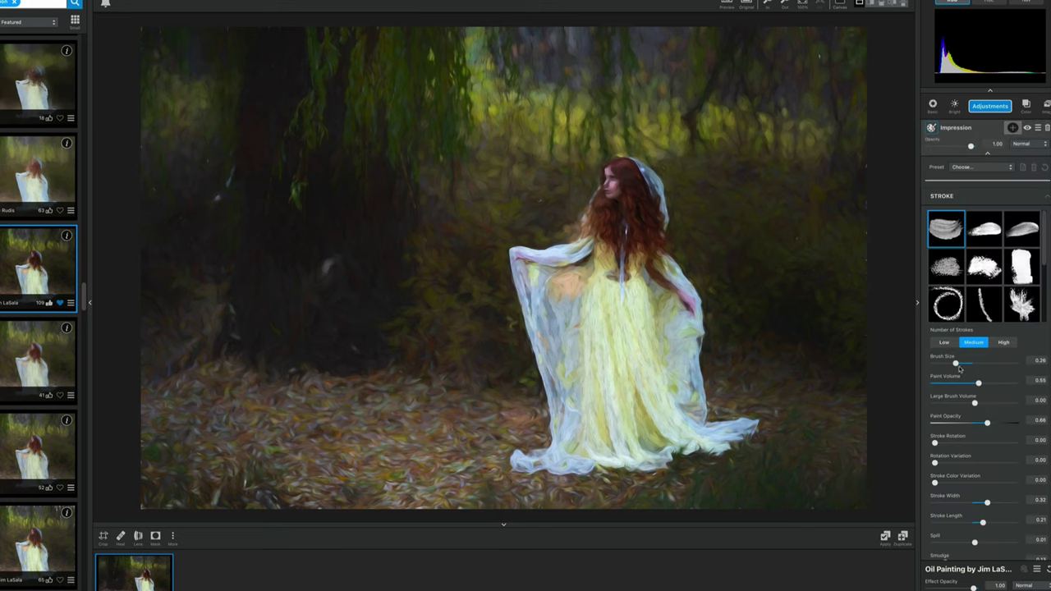
{"action": "left_click", "coordinate": [956, 364]}
{"action": "left_click_drag", "start_coordinate": [957, 365], "coordinate": [963, 365]}
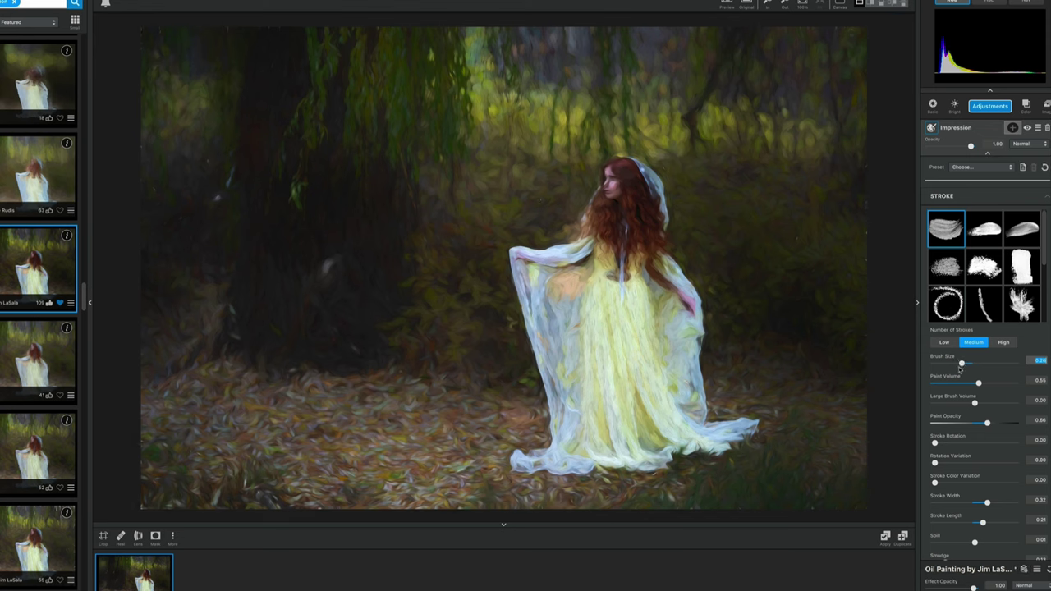
Step: Set the Impression Texture Strength to 0.00 and raise the Lighting Brightness to 0.18
{"action": "scroll", "coordinate": [985, 329], "scroll_direction": "down", "scroll_amount": 5}
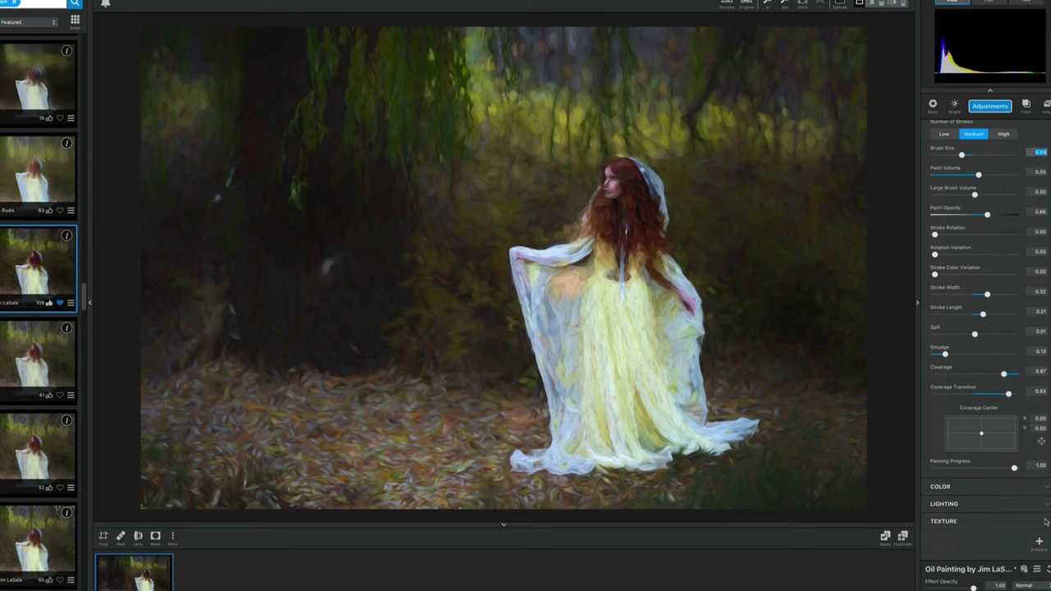
{"action": "left_click", "coordinate": [1044, 526]}
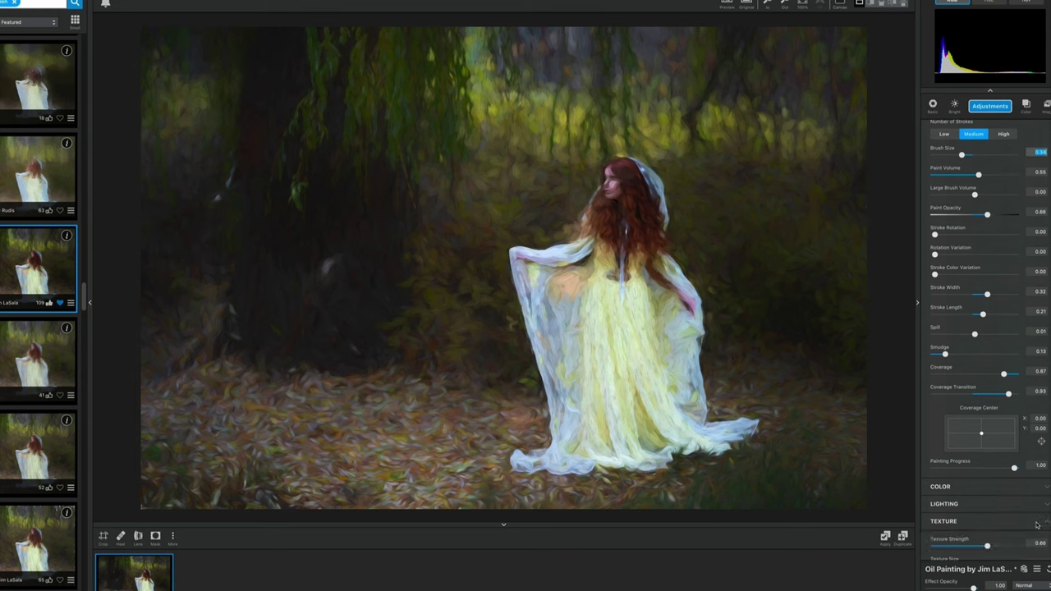
{"action": "double_click", "coordinate": [988, 545]}
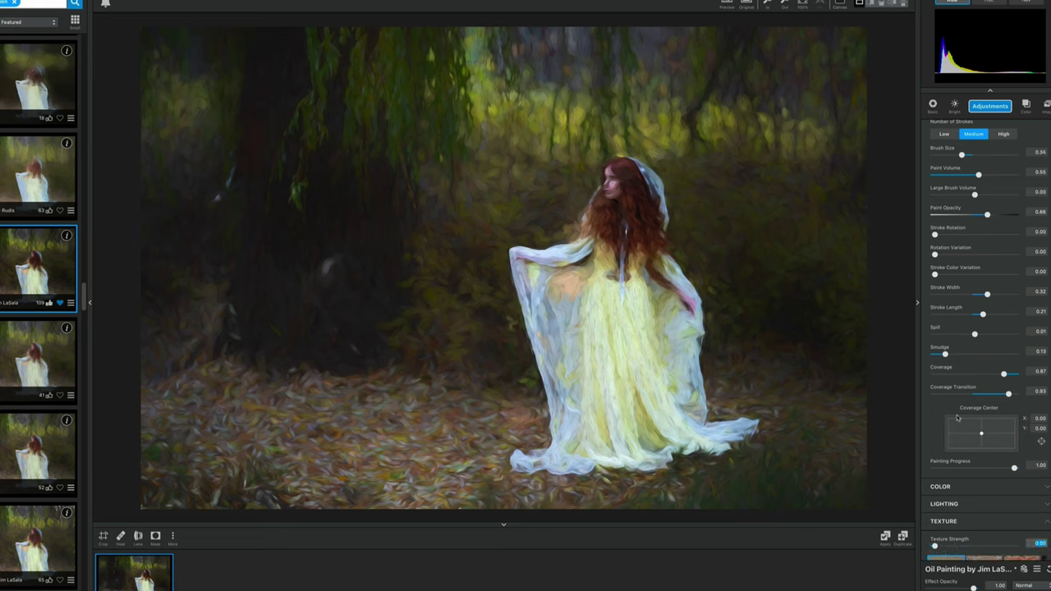
{"action": "left_click", "coordinate": [1043, 506]}
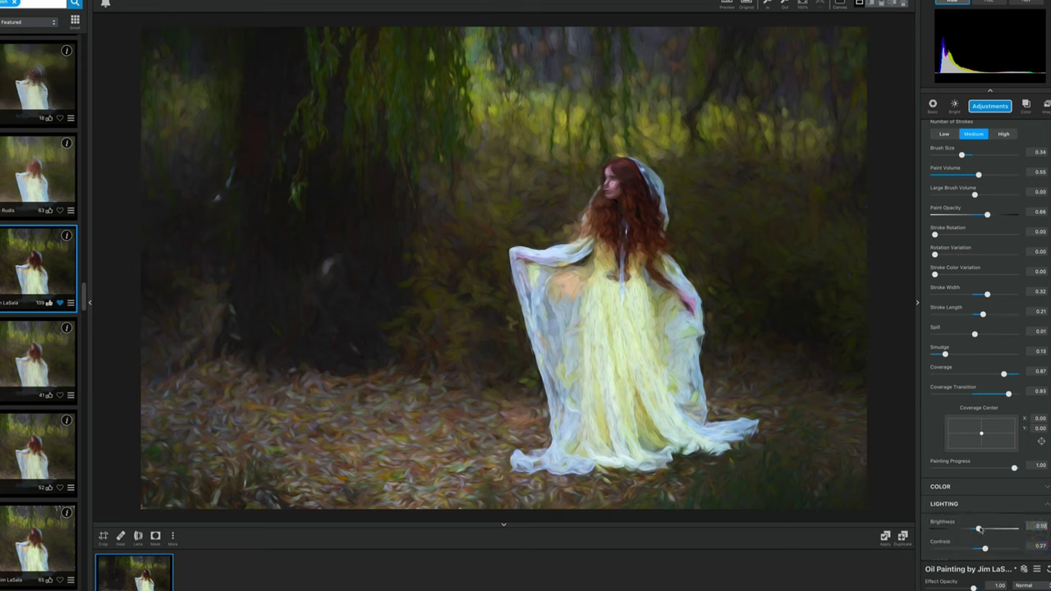
{"action": "left_click_drag", "start_coordinate": [979, 530], "coordinate": [984, 530]}
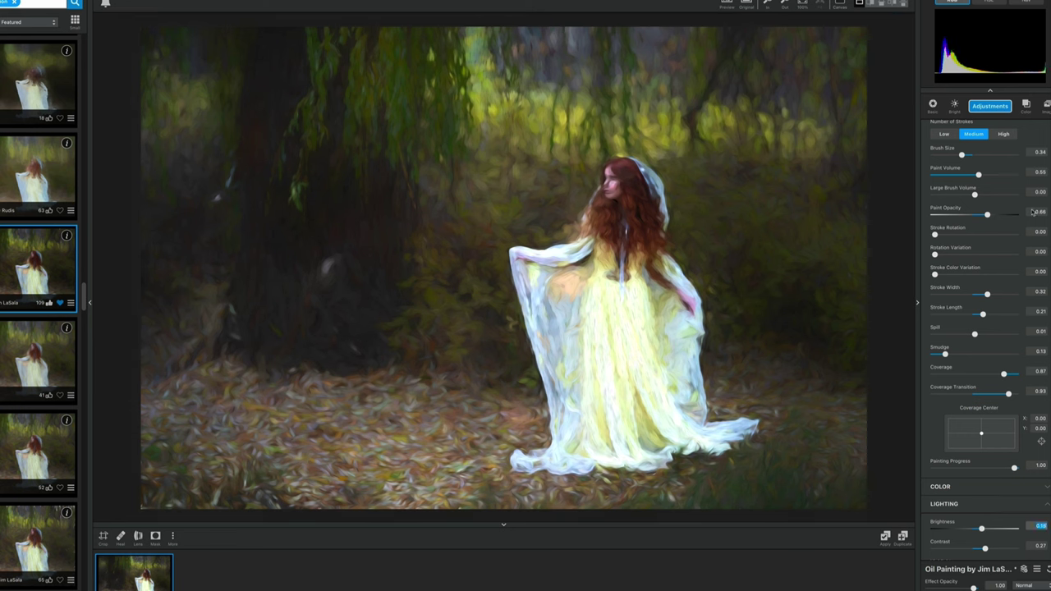
Step: Reduce the Stroke Width and Spill, adjust the Stroke Length, and apply the Impression filter
{"action": "left_click_drag", "start_coordinate": [987, 294], "coordinate": [979, 296]}
{"action": "left_click", "coordinate": [982, 314]}
{"action": "left_click_drag", "start_coordinate": [975, 334], "coordinate": [950, 334]}
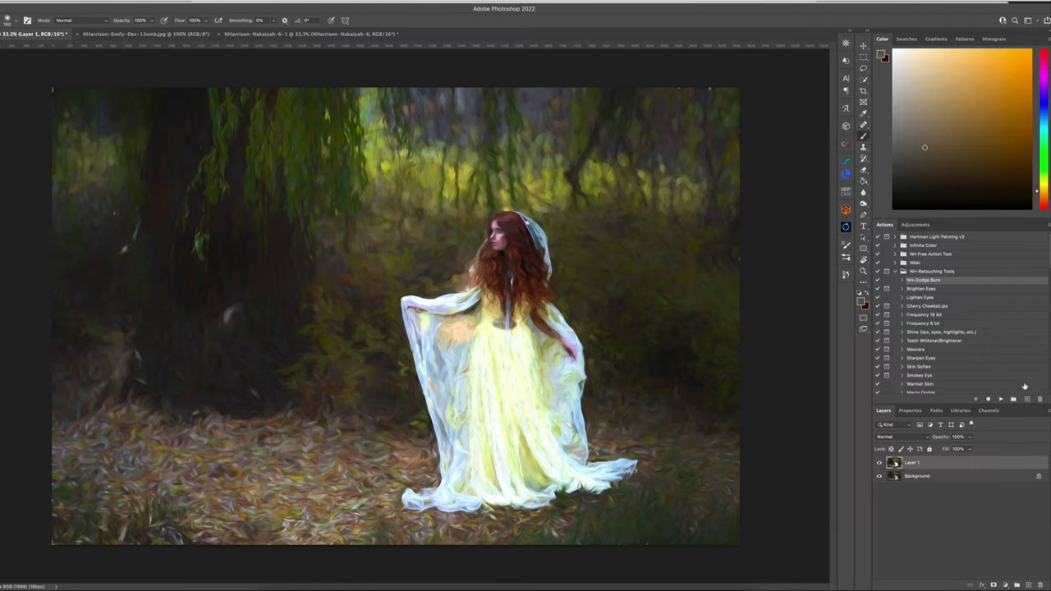
Step: Lower the painterly Layer 1's opacity to 61% and add a white layer mask to it
{"action": "left_click_drag", "start_coordinate": [968, 441], "coordinate": [951, 449]}
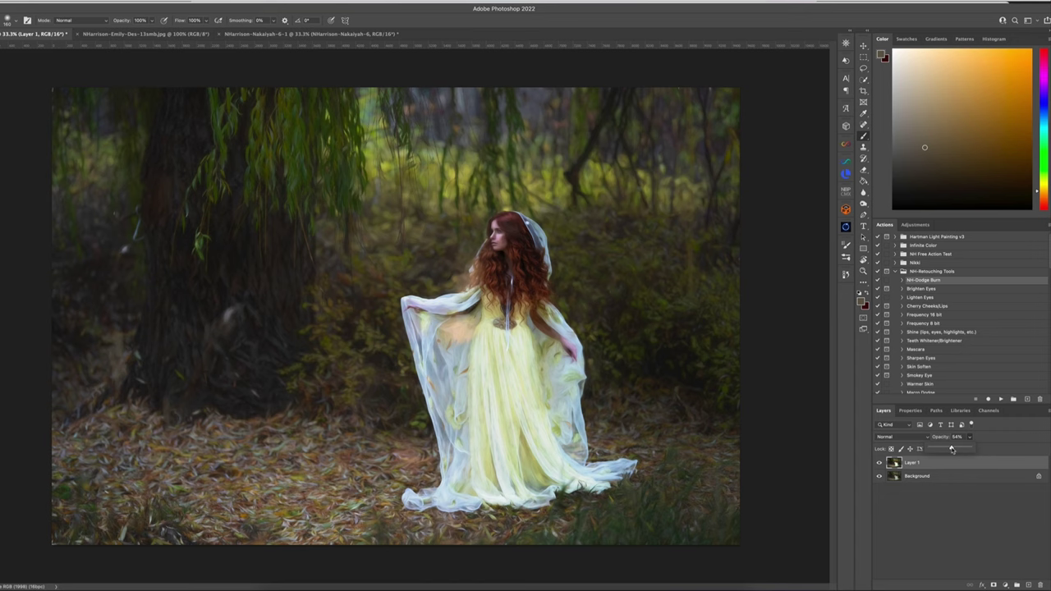
{"action": "left_click_drag", "start_coordinate": [950, 448], "coordinate": [953, 448]}
{"action": "left_click", "coordinate": [993, 585]}
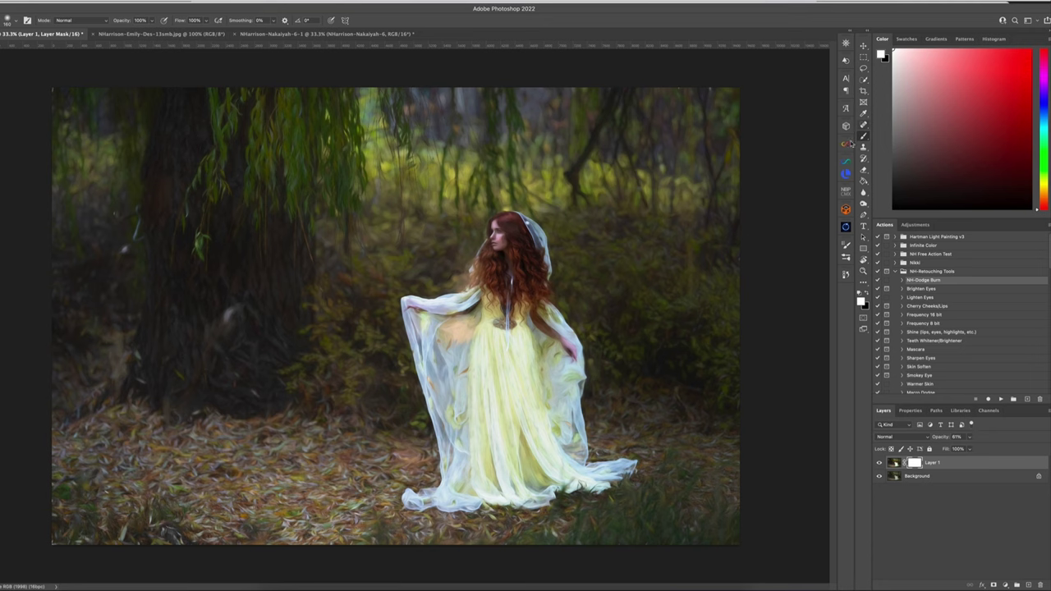
Step: Paint the painterly effect off the woman's face on the mask with a black brush at 58% flow
{"action": "key", "text": "x"}
{"action": "left_click", "coordinate": [206, 21]}
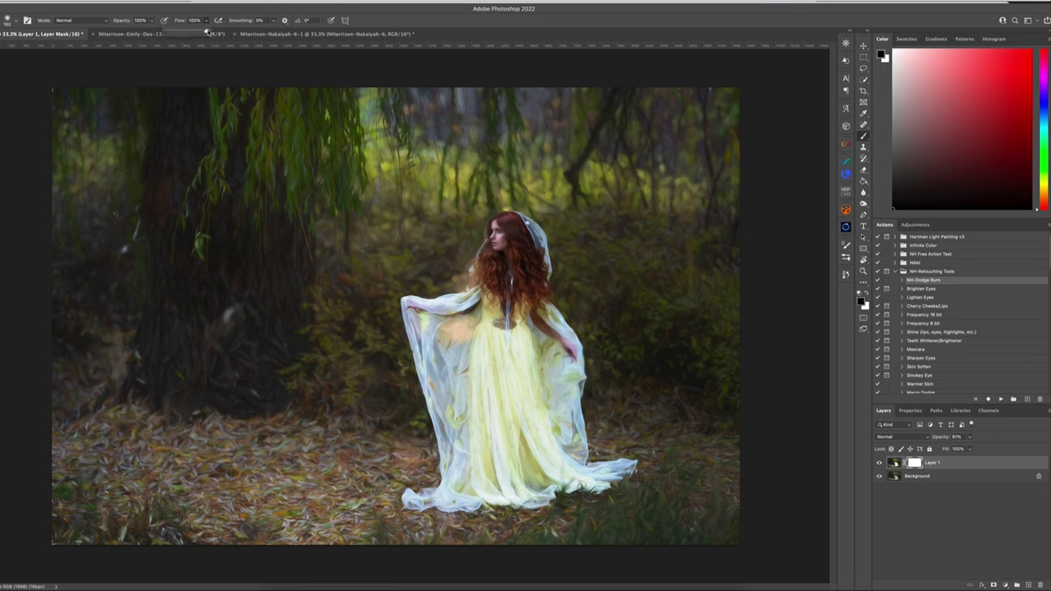
{"action": "left_click_drag", "start_coordinate": [211, 32], "coordinate": [189, 31]}
{"action": "left_click", "coordinate": [506, 232]}
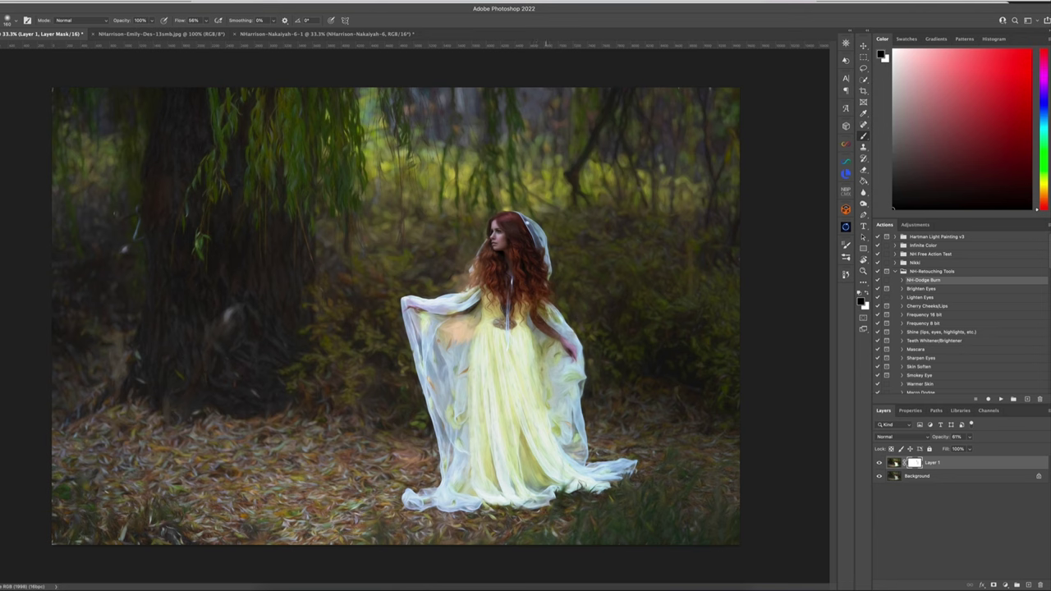
Step: Lower the brush flow to 34% and partly mask the painterly effect off the woman's cape, dress, face and hair
{"action": "left_click_drag", "start_coordinate": [204, 21], "coordinate": [197, 31]}
{"action": "mouse_move", "coordinate": [424, 307]}
{"action": "left_mouse_down"}
{"action": "mouse_move", "coordinate": [431, 337]}
{"action": "mouse_move", "coordinate": [470, 379]}
{"action": "mouse_move", "coordinate": [509, 362]}
{"action": "mouse_move", "coordinate": [567, 369]}
{"action": "mouse_move", "coordinate": [565, 419]}
{"action": "mouse_move", "coordinate": [526, 411]}
{"action": "mouse_move", "coordinate": [457, 427]}
{"action": "mouse_move", "coordinate": [440, 501]}
{"action": "mouse_move", "coordinate": [541, 459]}
{"action": "mouse_move", "coordinate": [497, 458]}
{"action": "mouse_move", "coordinate": [604, 476]}
{"action": "mouse_move", "coordinate": [570, 429]}
{"action": "left_mouse_up"}
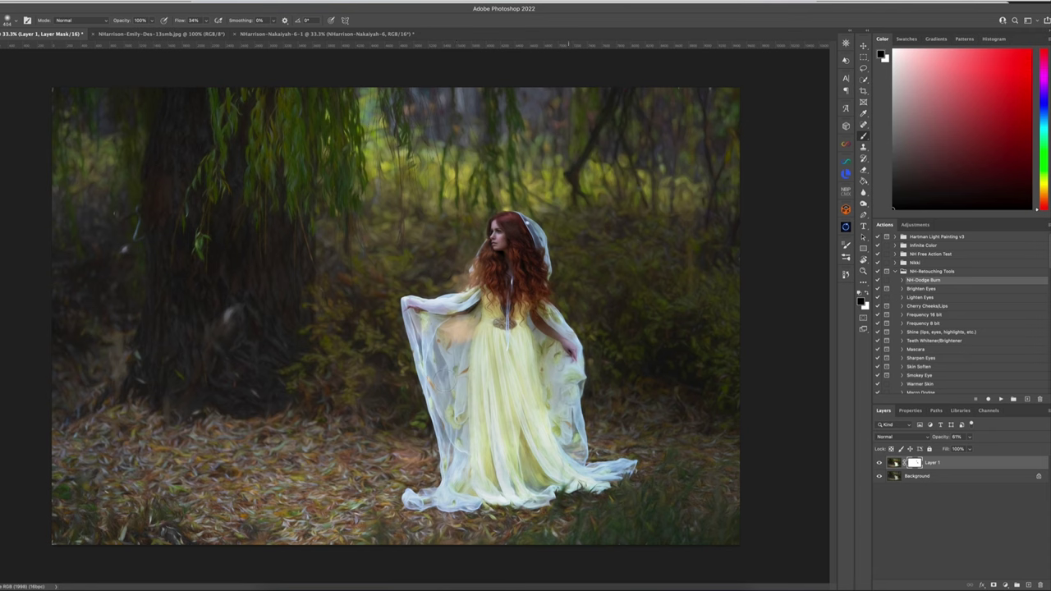
{"action": "left_click_drag", "start_coordinate": [574, 366], "coordinate": [560, 369]}
{"action": "left_click_drag", "start_coordinate": [511, 234], "coordinate": [503, 220]}
{"action": "mouse_move", "coordinate": [515, 232]}
{"action": "left_mouse_down"}
{"action": "mouse_move", "coordinate": [534, 238]}
{"action": "mouse_move", "coordinate": [536, 295]}
{"action": "left_mouse_up"}
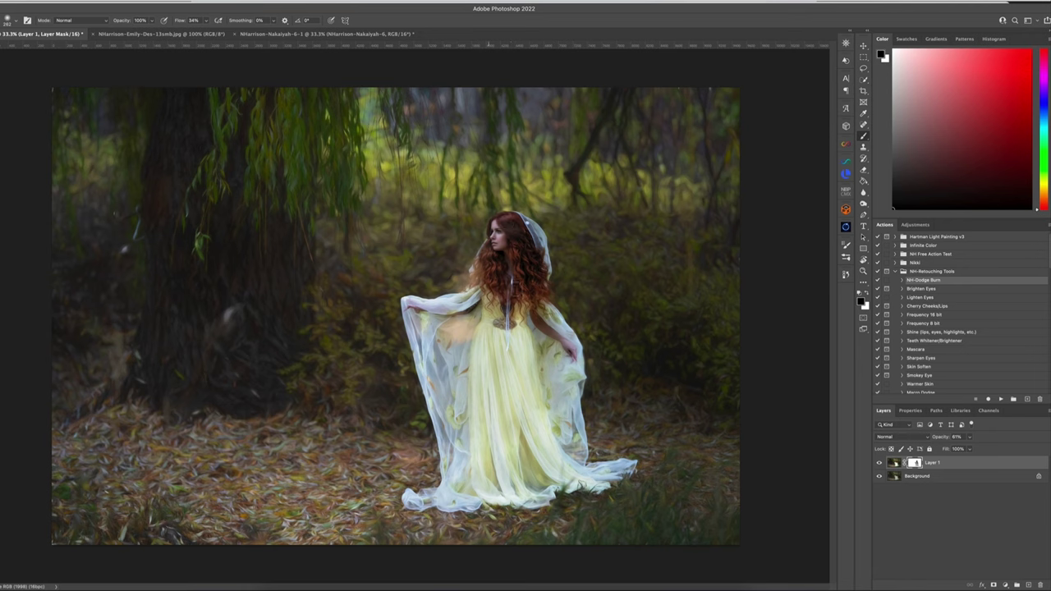
Step: Compare the image with and without the masked oil-painting effect by toggling Layer 1's visibility
{"action": "left_click", "coordinate": [879, 464]}
{"action": "left_click", "coordinate": [879, 464]}
{"action": "left_click", "coordinate": [879, 464]}
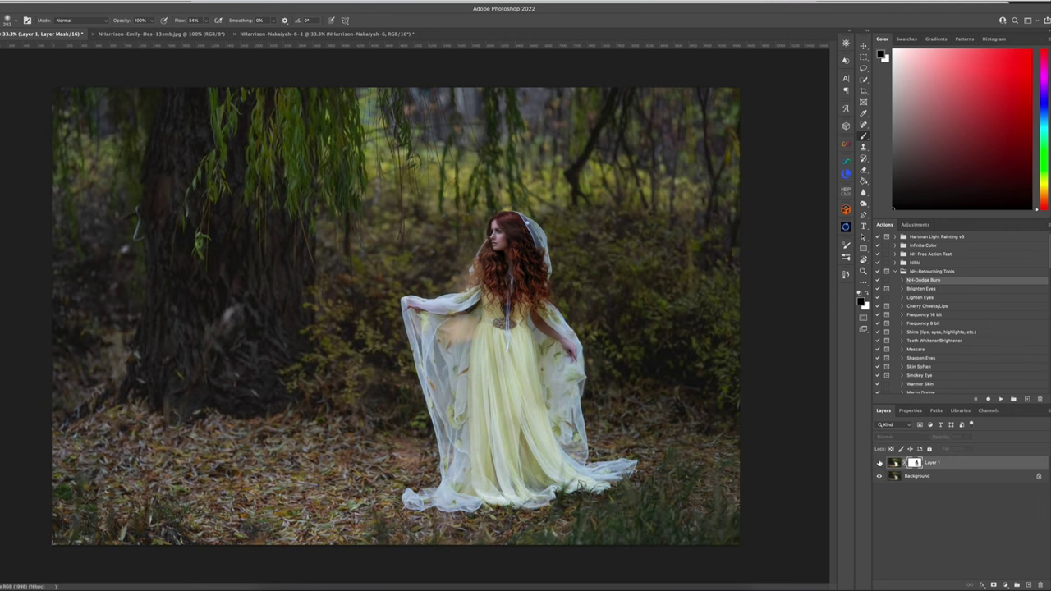
{"action": "left_click", "coordinate": [879, 464]}
{"action": "left_click", "coordinate": [879, 464]}
{"action": "left_click", "coordinate": [880, 463]}
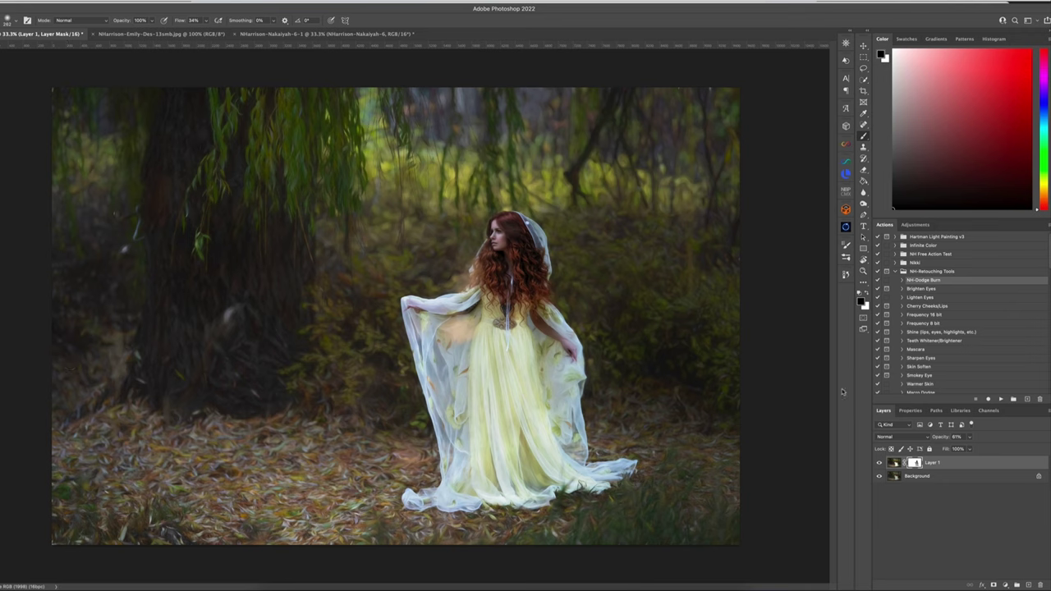
Step: Examine the masked painterly effect up close on the woman's face, hair, cape and dress hem, and compare it with Layer 1 hidden
{"action": "left_click", "coordinate": [910, 410]}
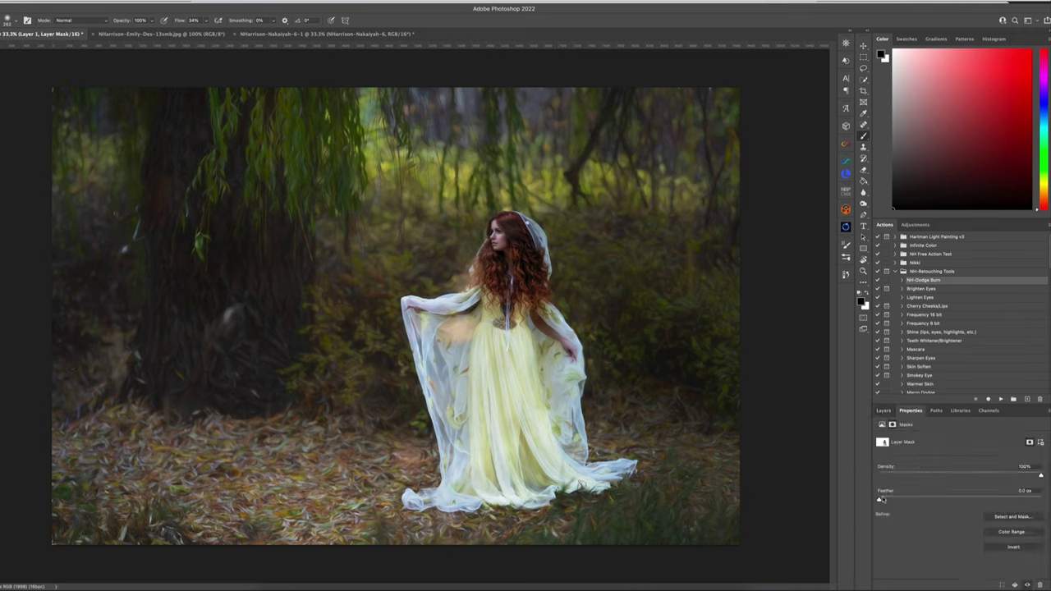
{"action": "left_click", "coordinate": [883, 411]}
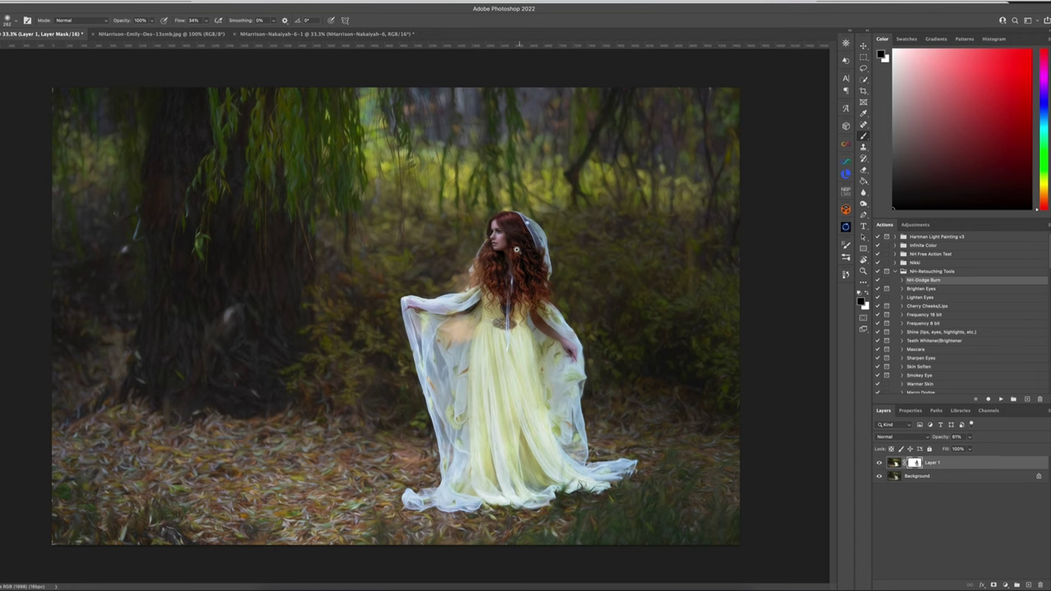
{"action": "scroll", "coordinate": [557, 259], "scroll_direction": "up", "scroll_amount": 4}
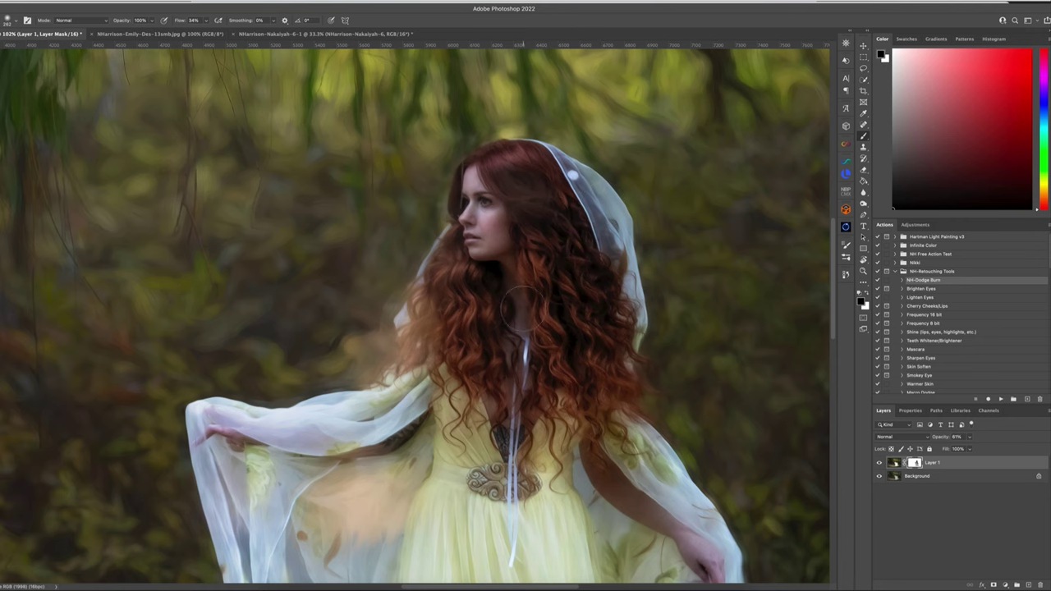
{"action": "left_click_drag", "start_coordinate": [528, 352], "coordinate": [495, 62]}
{"action": "left_click_drag", "start_coordinate": [592, 181], "coordinate": [565, 289]}
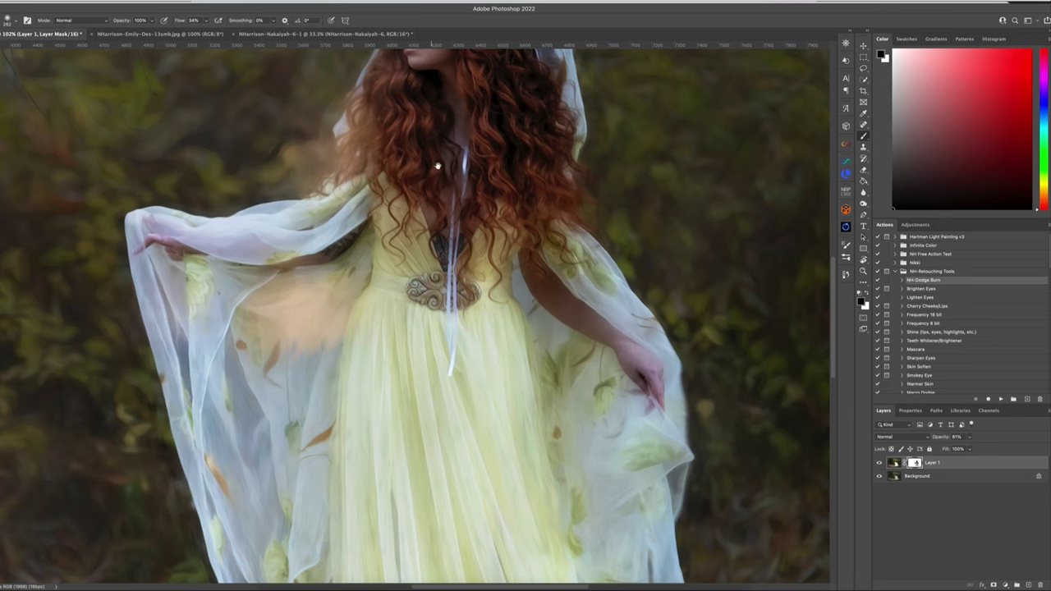
{"action": "left_click_drag", "start_coordinate": [438, 166], "coordinate": [382, 375]}
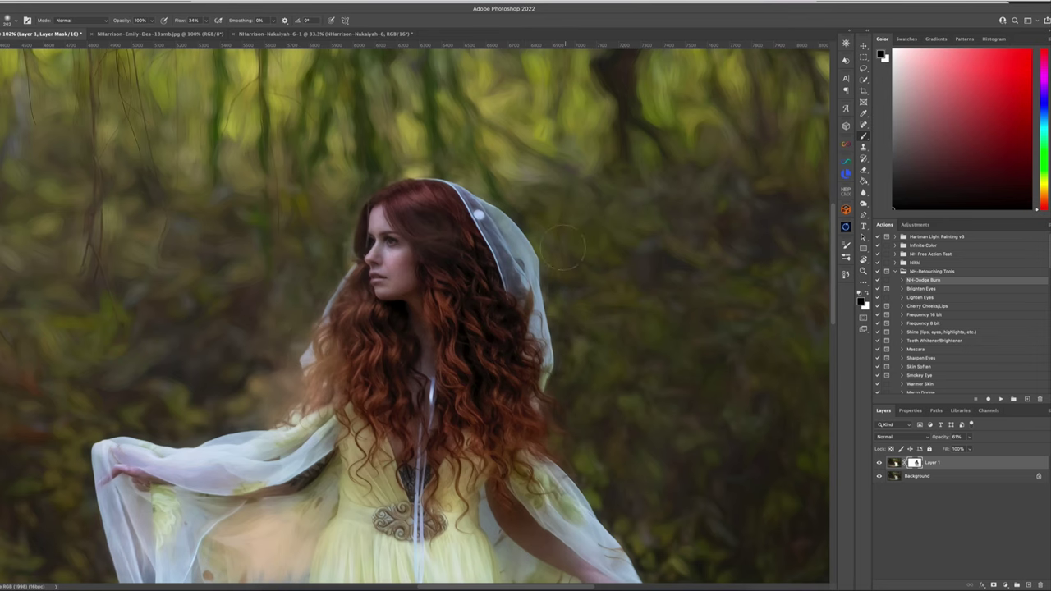
{"action": "scroll", "coordinate": [525, 216], "scroll_direction": "down", "scroll_amount": 10}
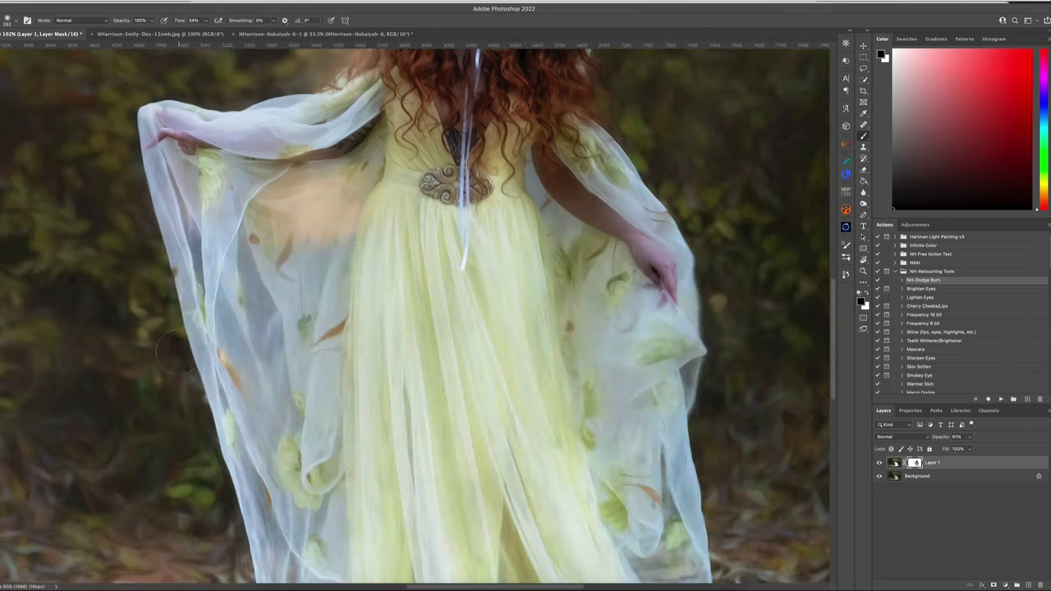
{"action": "scroll", "coordinate": [238, 493], "scroll_direction": "down", "scroll_amount": 5}
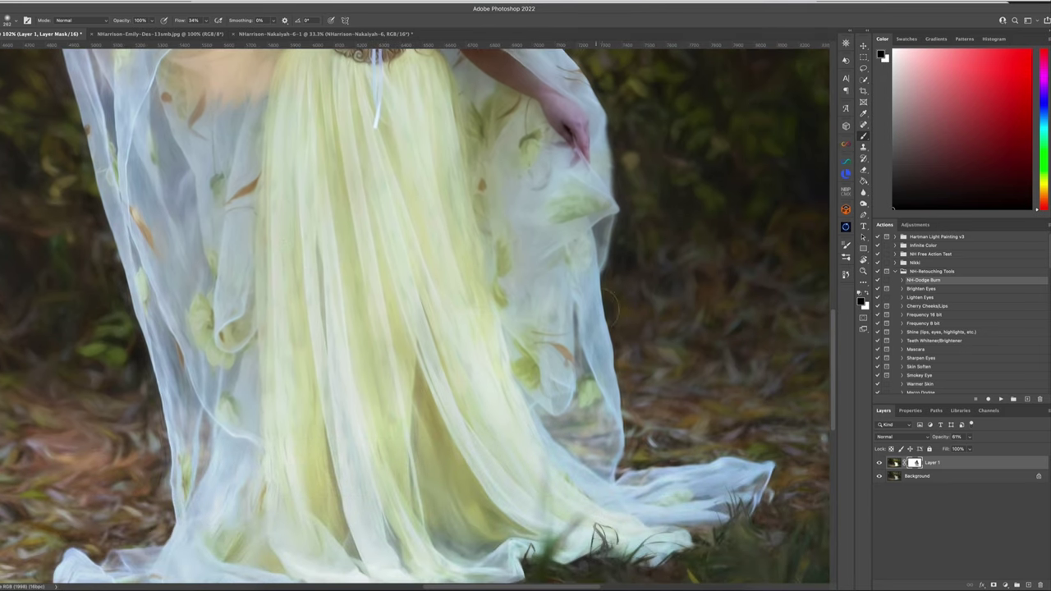
{"action": "scroll", "coordinate": [492, 353], "scroll_direction": "left", "scroll_amount": 3}
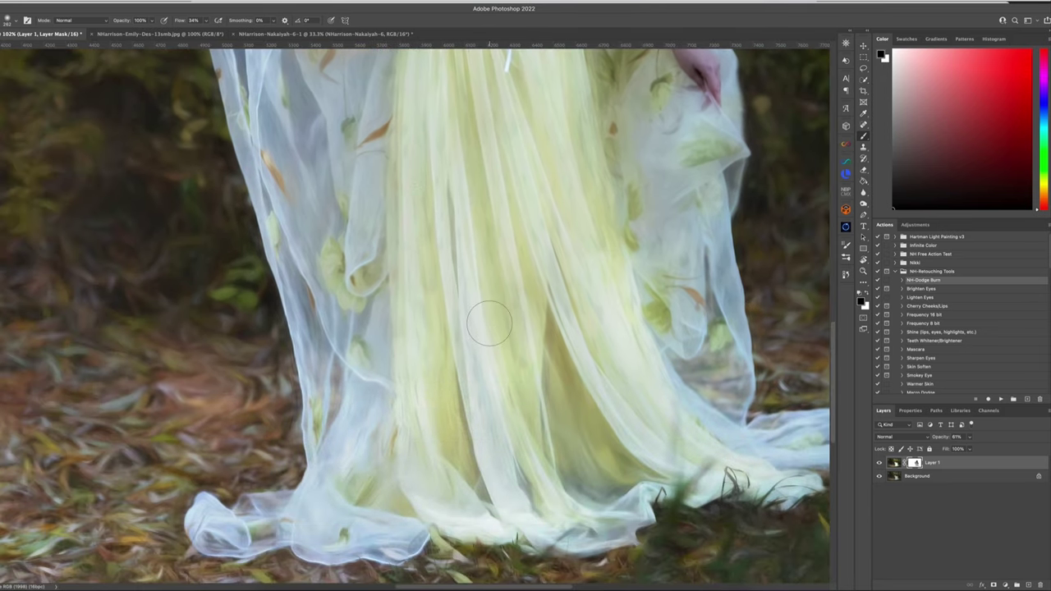
{"action": "scroll", "coordinate": [490, 323], "scroll_direction": "down", "scroll_amount": 4}
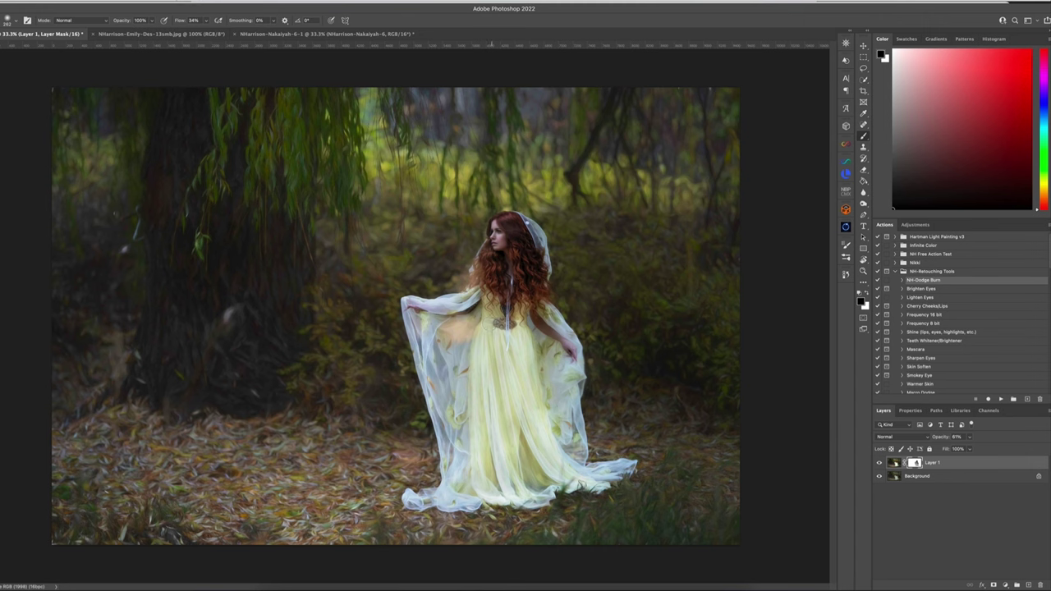
{"action": "left_click", "coordinate": [881, 465]}
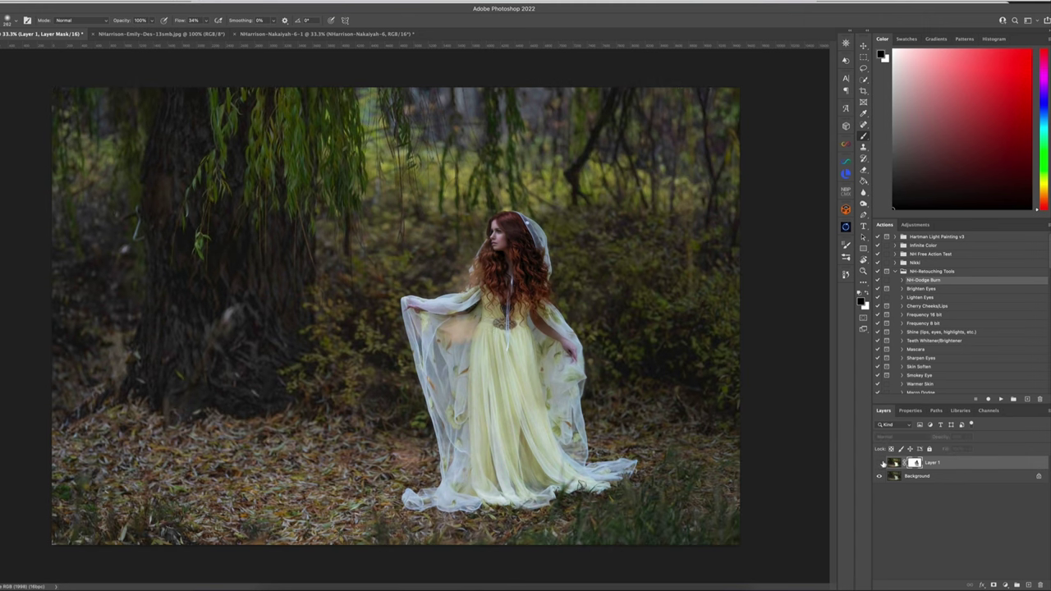
{"action": "left_click", "coordinate": [882, 465]}
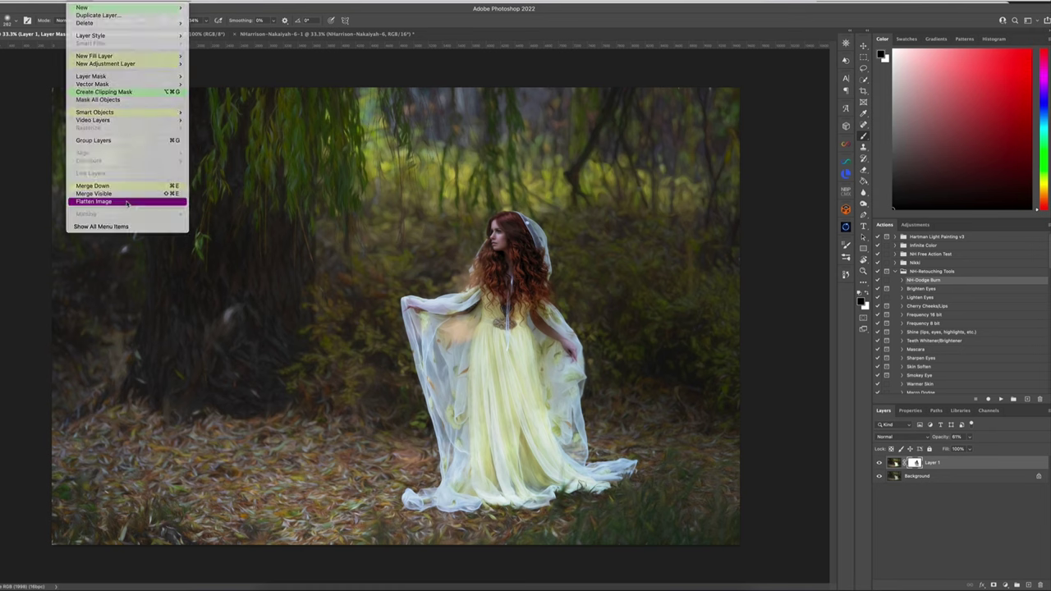
Step: Flatten the image and duplicate the Background onto a new layer
{"action": "key", "text": "super+shift+e"}
{"action": "key", "text": "super+j"}
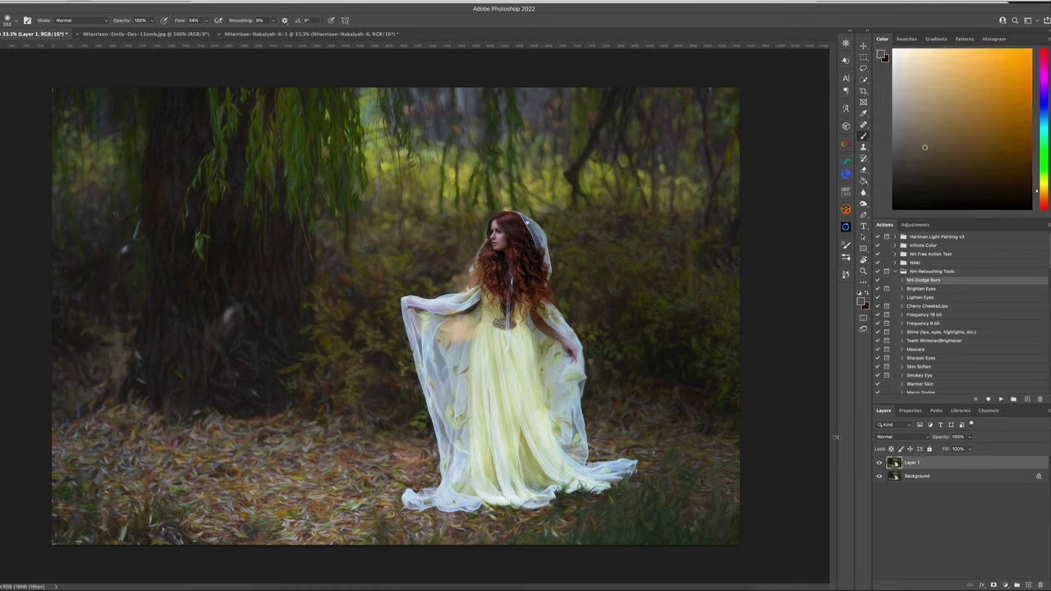
Step: Patch out the bright spot beside the outer edge of the large tree trunk using nearby dark background
{"action": "left_click", "coordinate": [863, 123]}
{"action": "left_click_drag", "start_coordinate": [863, 123], "coordinate": [879, 136]}
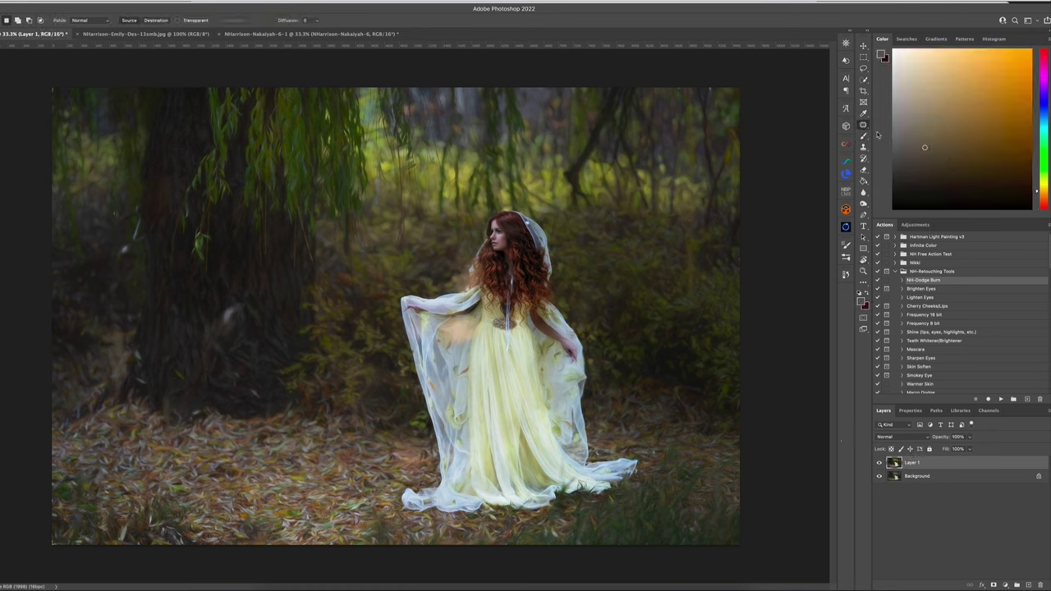
{"action": "key", "text": "super+a"}
{"action": "mouse_move", "coordinate": [129, 201]}
{"action": "left_mouse_down"}
{"action": "mouse_move", "coordinate": [122, 226]}
{"action": "mouse_move", "coordinate": [137, 256]}
{"action": "mouse_move", "coordinate": [149, 243]}
{"action": "mouse_move", "coordinate": [145, 195]}
{"action": "left_mouse_up"}
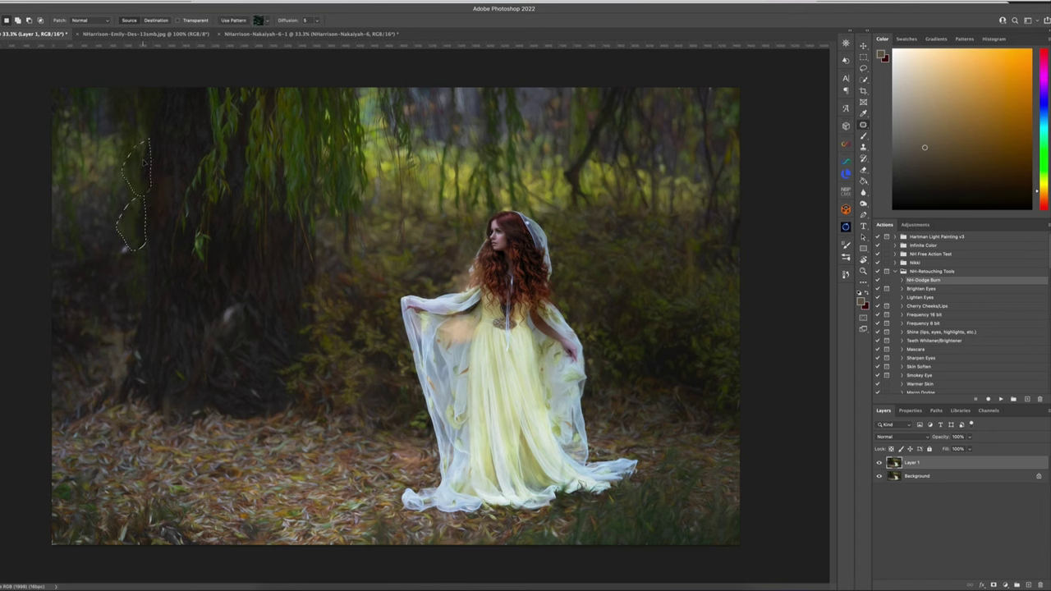
{"action": "key", "text": "super+d"}
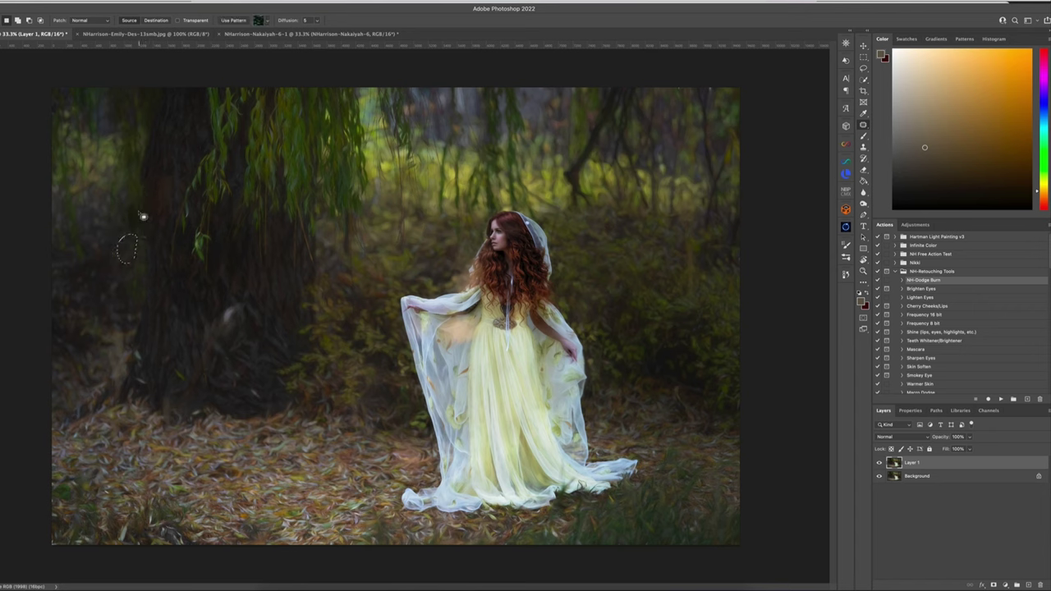
{"action": "mouse_move", "coordinate": [133, 181]}
{"action": "left_mouse_down"}
{"action": "mouse_move", "coordinate": [134, 261]}
{"action": "mouse_move", "coordinate": [136, 224]}
{"action": "mouse_move", "coordinate": [135, 251]}
{"action": "left_mouse_up"}
{"action": "key", "text": "super+d"}
Step: Patch out the distracting light spots on the lower part of the dark tree trunk
{"action": "left_click_drag", "start_coordinate": [251, 302], "coordinate": [245, 265]}
{"action": "key", "text": "super+d"}
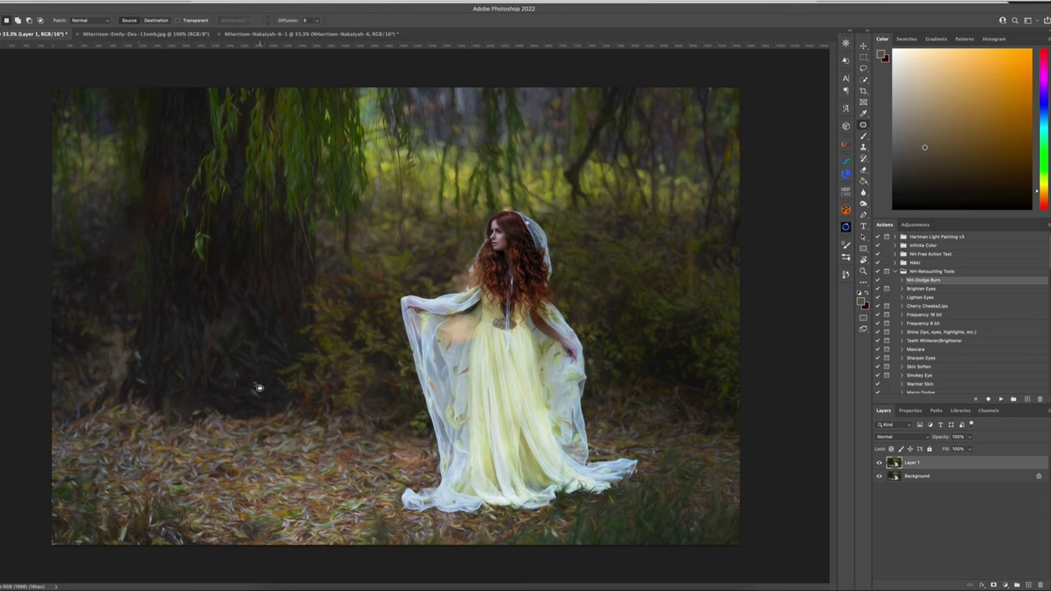
{"action": "mouse_move", "coordinate": [239, 364]}
{"action": "left_mouse_down"}
{"action": "mouse_move", "coordinate": [239, 399]}
{"action": "mouse_move", "coordinate": [242, 380]}
{"action": "left_mouse_up"}
{"action": "key", "text": "super+d"}
Step: Patch the small distracting spot in the hair beside the woman's forehead
{"action": "scroll", "coordinate": [400, 308], "scroll_direction": "up", "scroll_amount": 5}
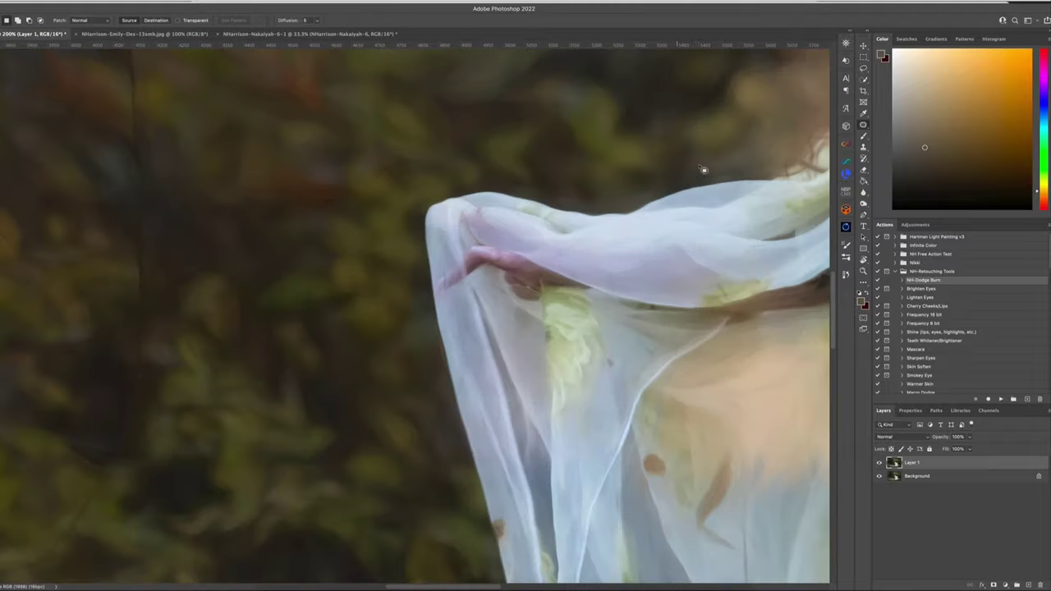
{"action": "left_click_drag", "start_coordinate": [703, 170], "coordinate": [348, 427]}
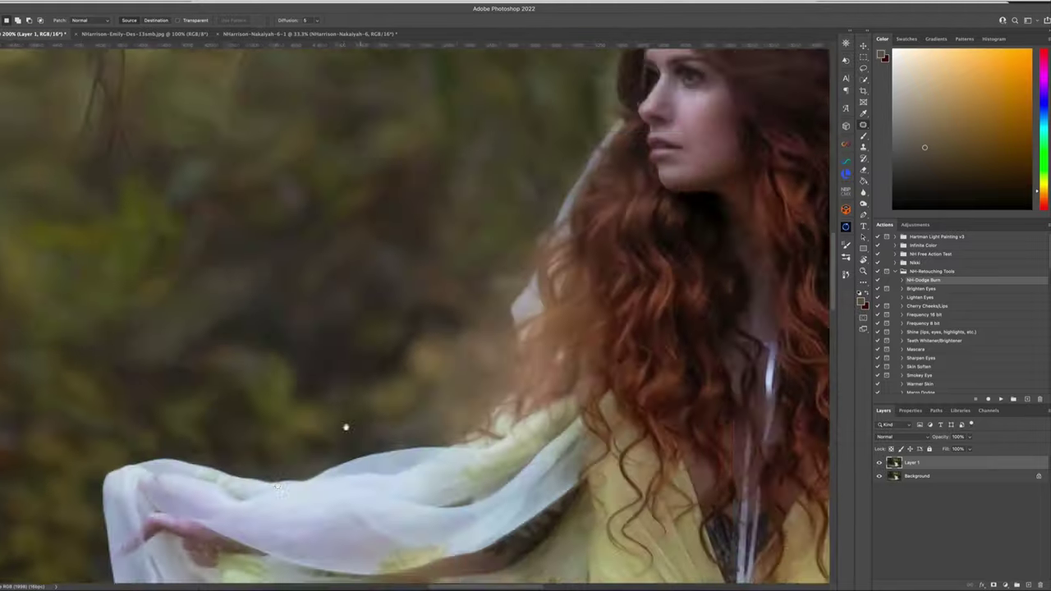
{"action": "mouse_move", "coordinate": [364, 235]}
{"action": "left_mouse_down"}
{"action": "mouse_move", "coordinate": [350, 250]}
{"action": "mouse_move", "coordinate": [381, 216]}
{"action": "mouse_move", "coordinate": [371, 231]}
{"action": "left_mouse_up"}
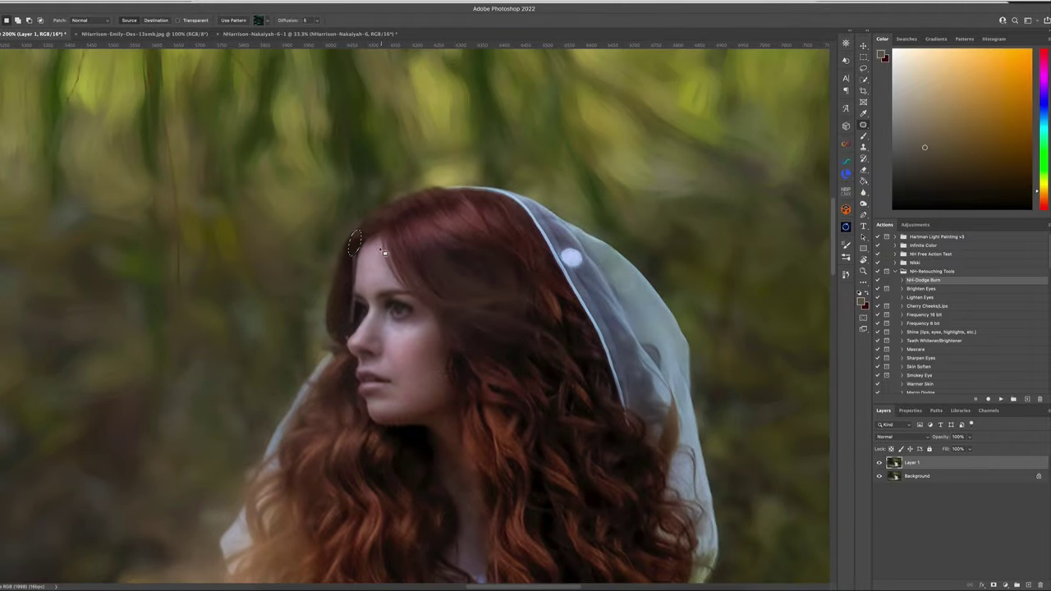
{"action": "key", "text": "ctrl+d"}
Step: Paint over the uneven hair edges around the woman's forehead and face with a small brush, using dark red tones sampled from her hair
{"action": "left_click", "coordinate": [863, 136]}
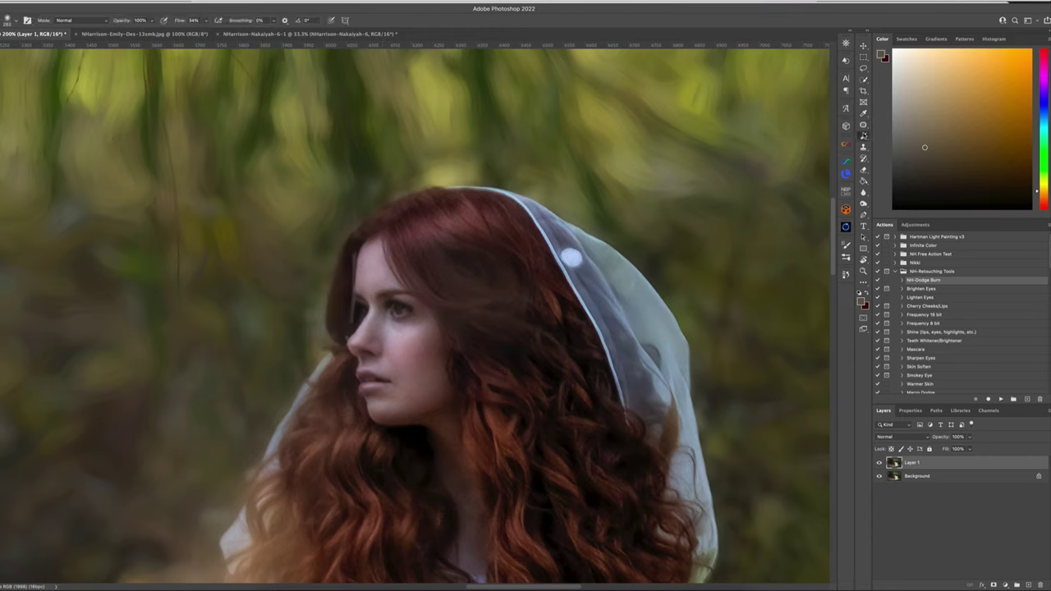
{"action": "mouse_move", "coordinate": [359, 261]}
{"action": "left_mouse_down"}
{"action": "mouse_move", "coordinate": [386, 263]}
{"action": "mouse_move", "coordinate": [252, 280]}
{"action": "left_mouse_up"}
{"action": "left_click", "coordinate": [341, 275], "text": "alt"}
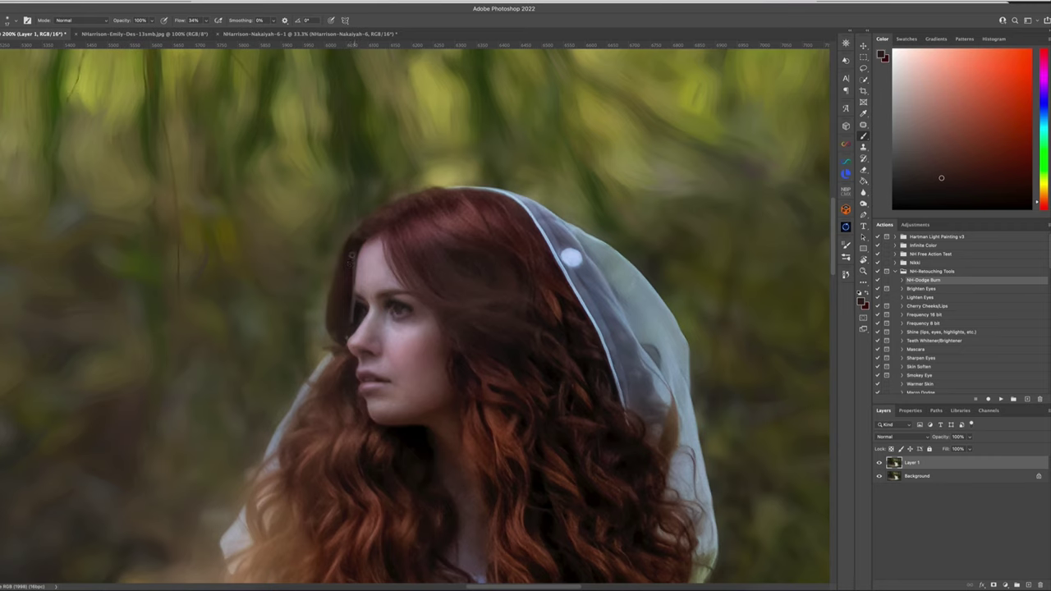
{"action": "left_click", "coordinate": [348, 300], "text": "alt"}
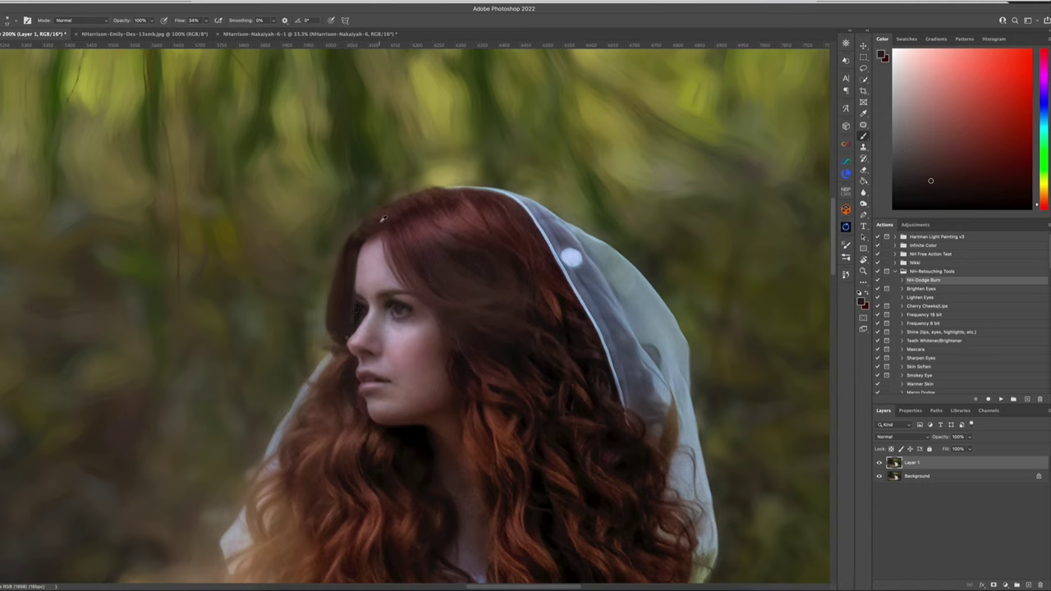
{"action": "left_click", "coordinate": [365, 230], "text": "alt"}
{"action": "left_click", "coordinate": [433, 216], "text": "alt"}
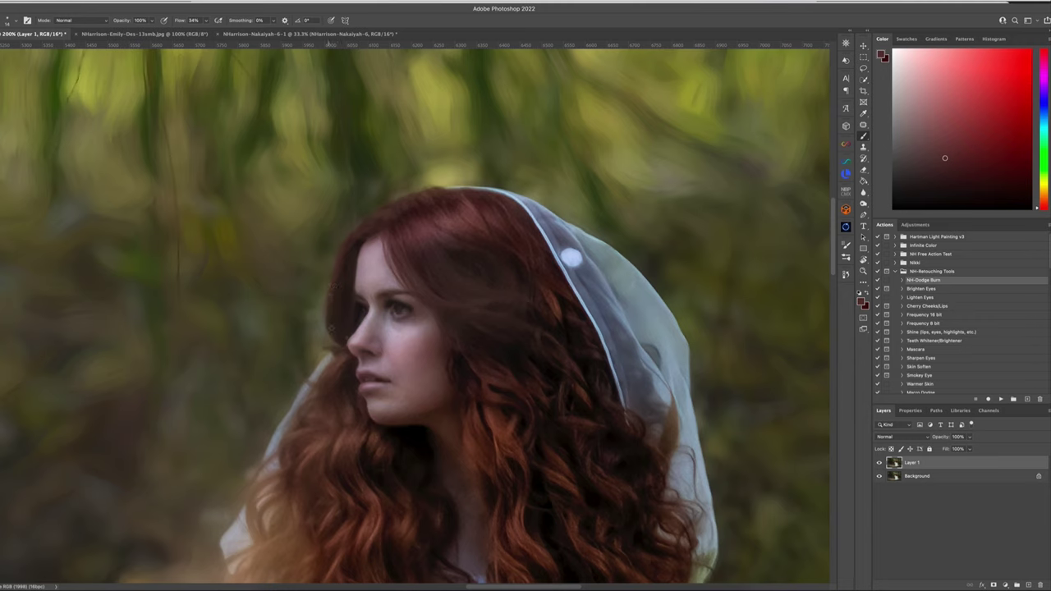
{"action": "left_click", "coordinate": [340, 442], "text": "alt"}
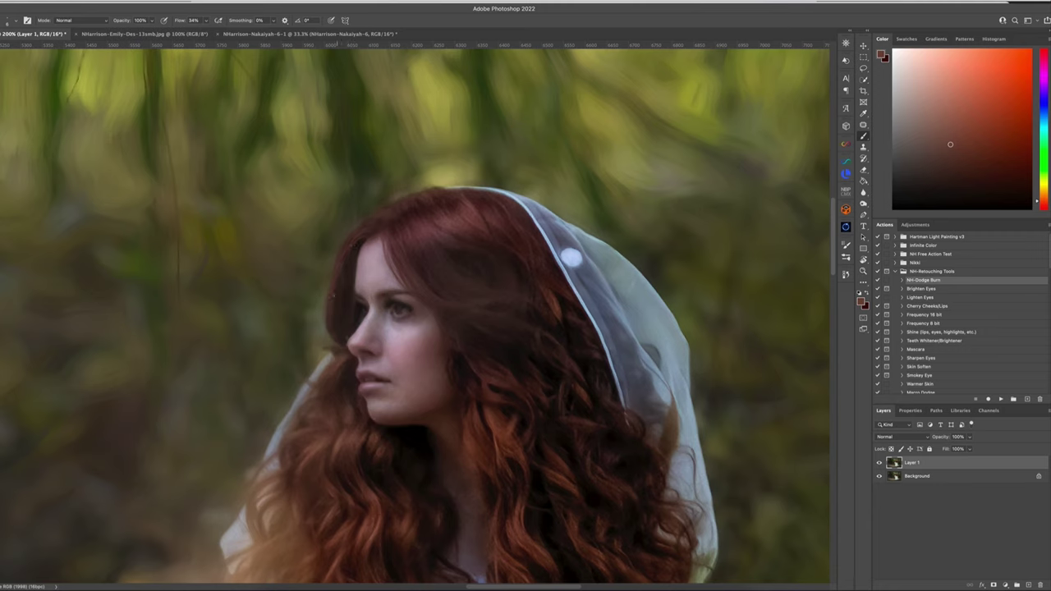
{"action": "left_click", "coordinate": [505, 425], "text": "alt"}
{"action": "left_click", "coordinate": [418, 215], "text": "alt"}
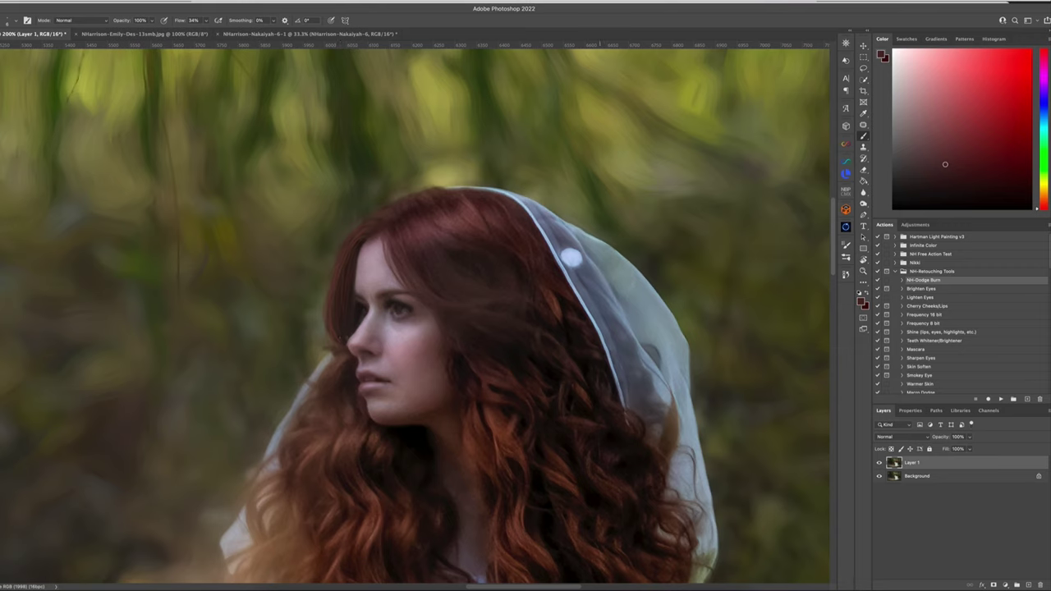
Step: Check the hair retouch against the layer below and soften the painted hair beside the face with the Blur tool at 100% strength
{"action": "left_click", "coordinate": [879, 463]}
{"action": "left_click", "coordinate": [880, 463]}
{"action": "left_click", "coordinate": [863, 192]}
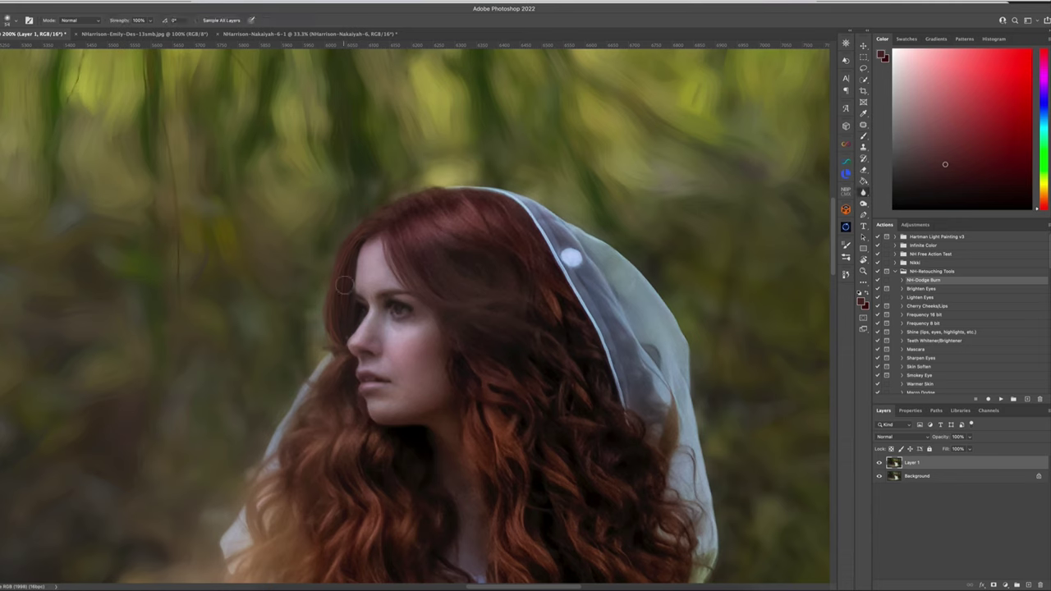
{"action": "key", "text": "ctrl+0"}
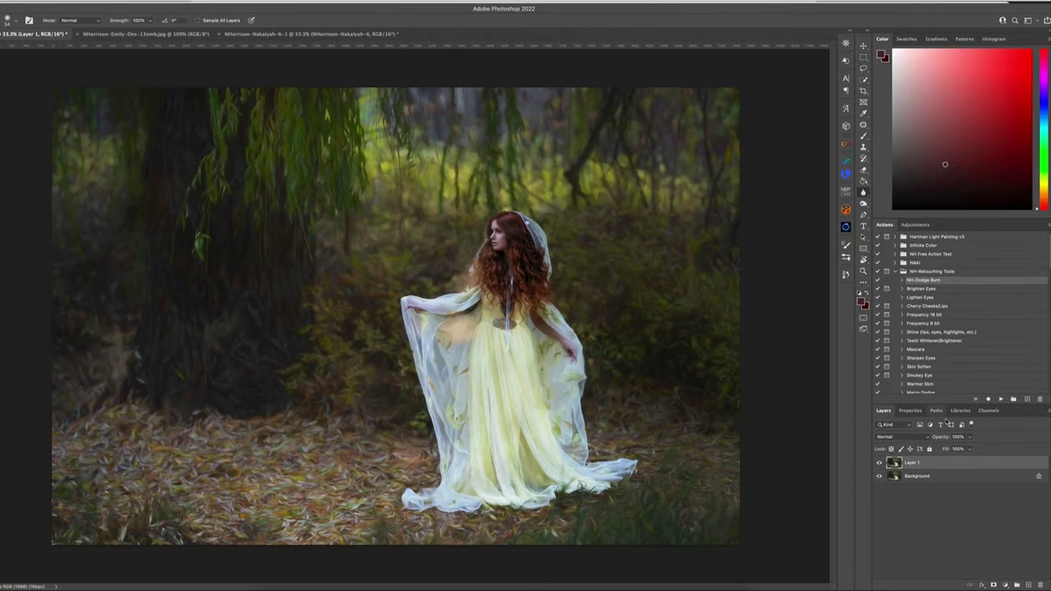
Step: Compare the whole image with and without the spot and hair retouching by toggling Layer 1's visibility
{"action": "left_click", "coordinate": [879, 464]}
{"action": "left_click", "coordinate": [880, 464]}
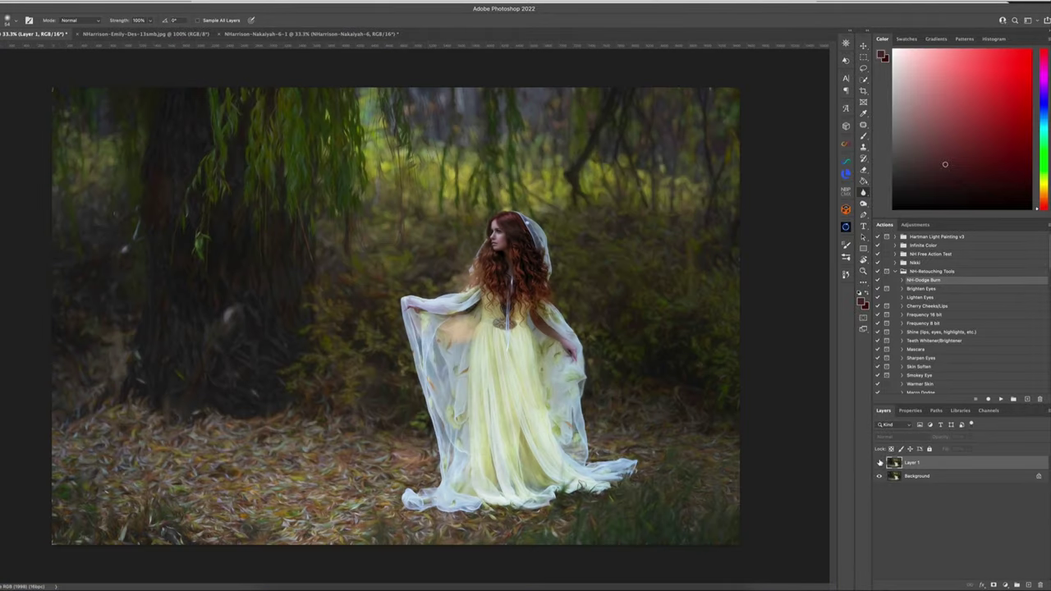
{"action": "left_click", "coordinate": [879, 464]}
{"action": "left_click", "coordinate": [879, 464]}
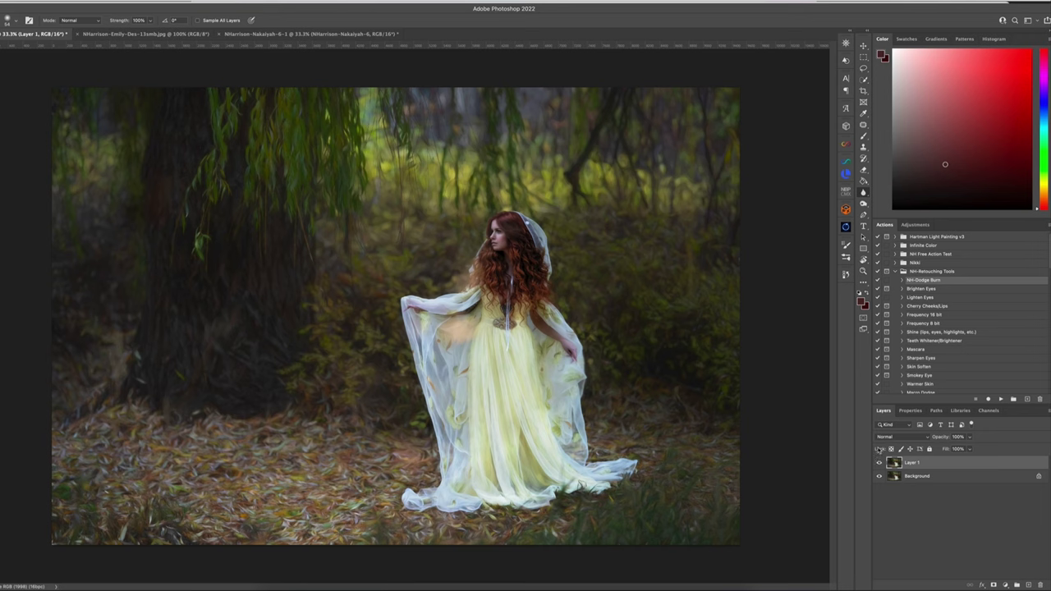
Step: Flatten the retouched image and make a fresh duplicate of the Background layer
{"action": "left_click", "coordinate": [863, 147]}
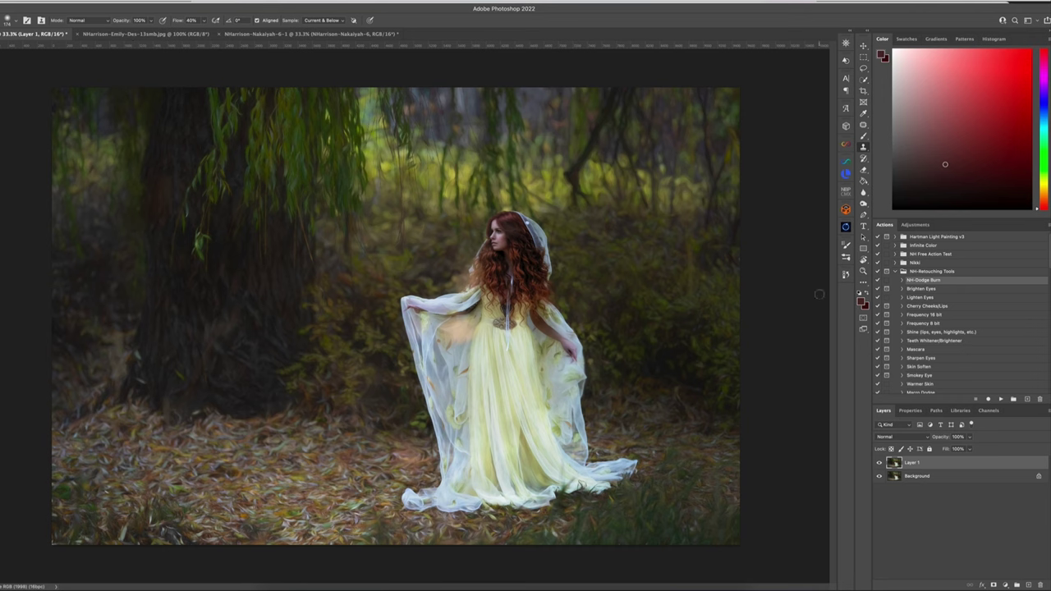
{"action": "left_click", "coordinate": [82, 0]}
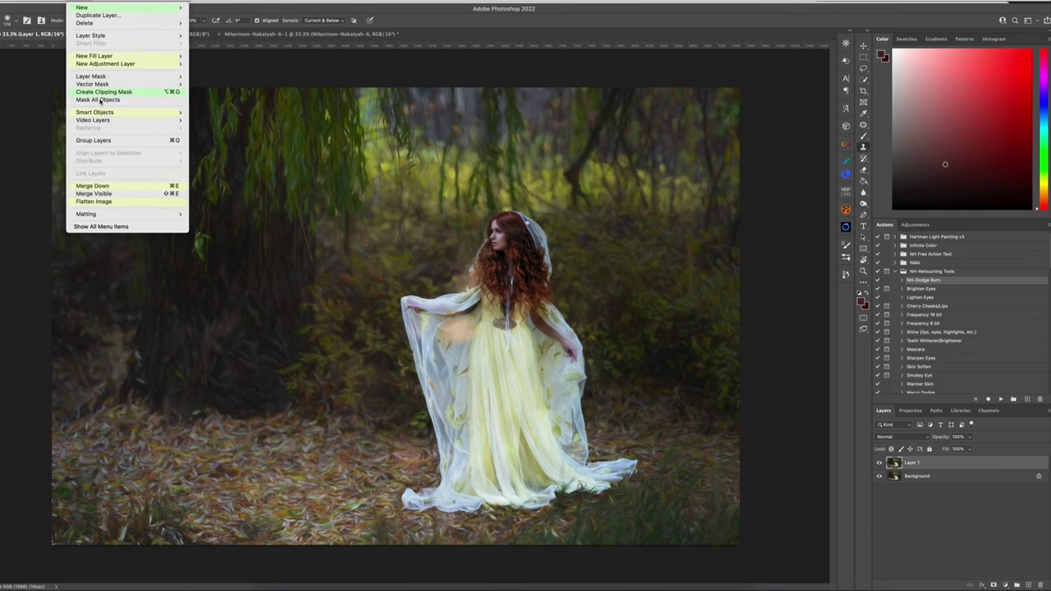
{"action": "left_click", "coordinate": [123, 203]}
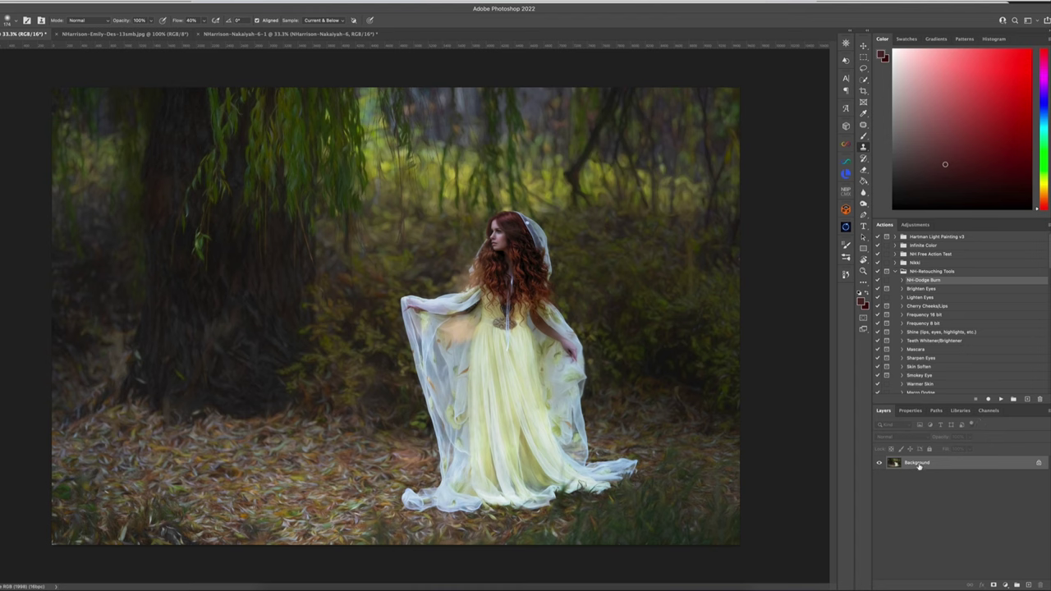
{"action": "key", "text": "ctrl+j"}
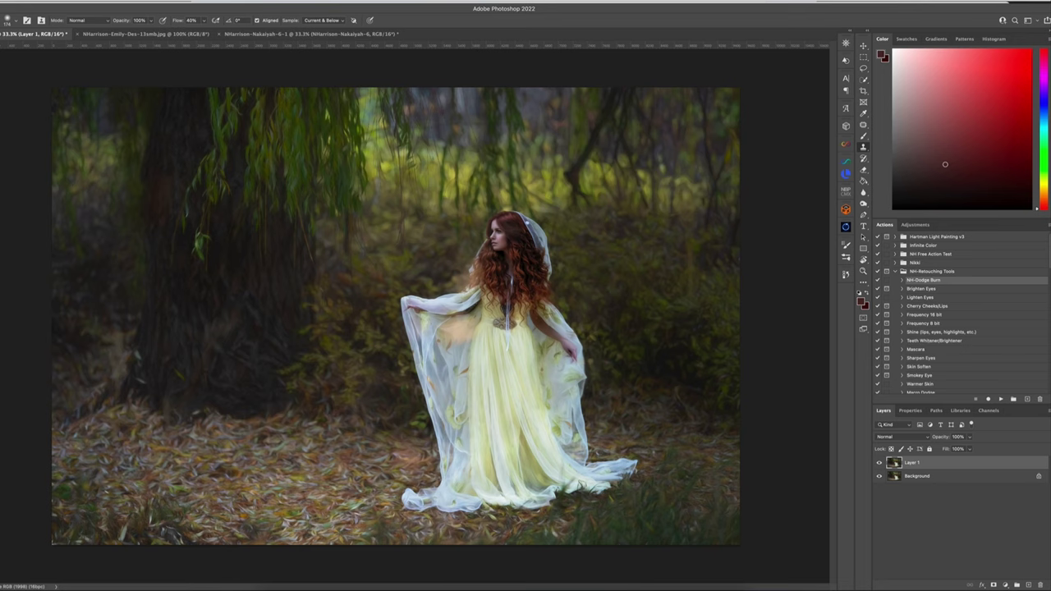
Step: Open Layer 1 in Topaz Studio's Impression filter, dismiss the login reminder and expand the Impression settings
{"action": "left_click", "coordinate": [156, 0]}
{"action": "mouse_move", "coordinate": [172, 192]}
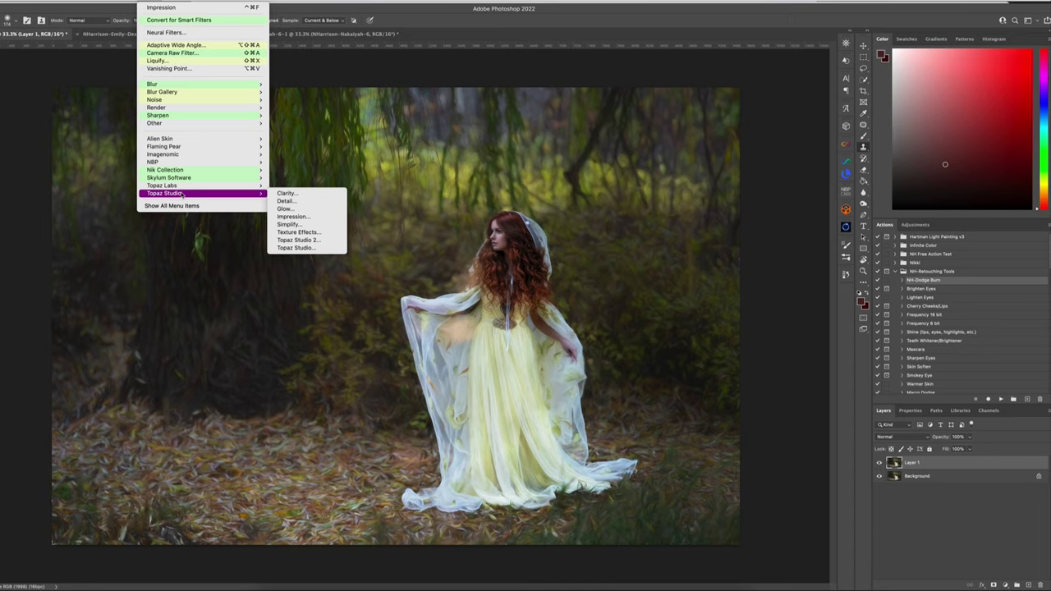
{"action": "left_click", "coordinate": [316, 218]}
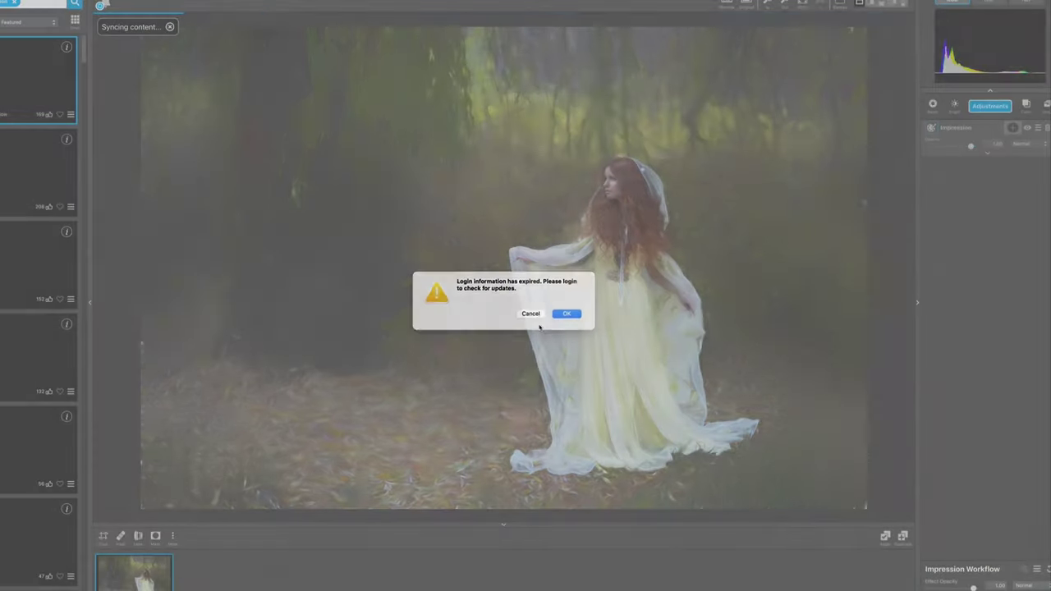
{"action": "left_click", "coordinate": [532, 316]}
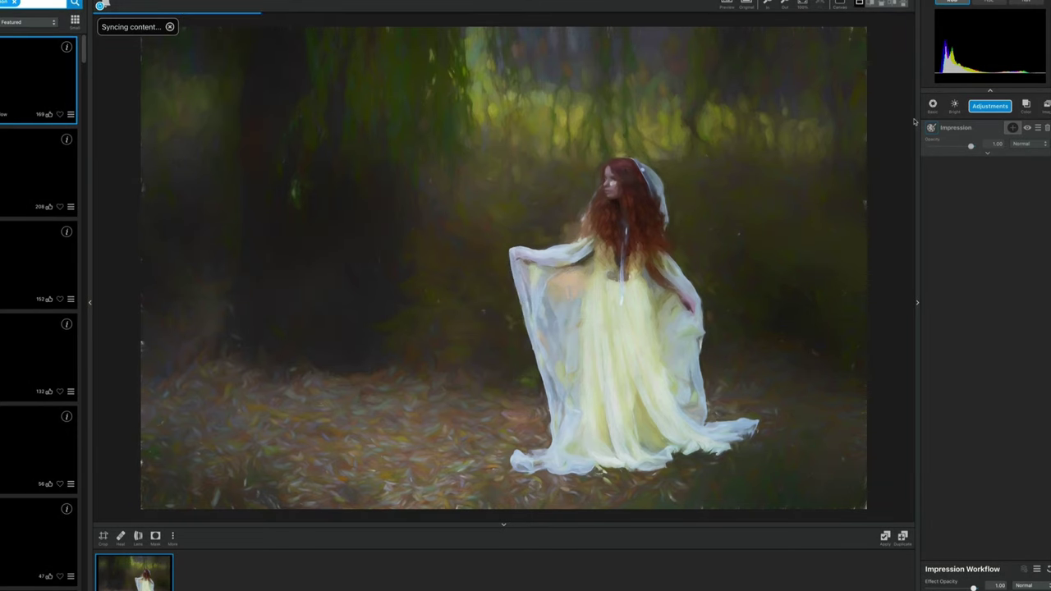
{"action": "left_click", "coordinate": [988, 153]}
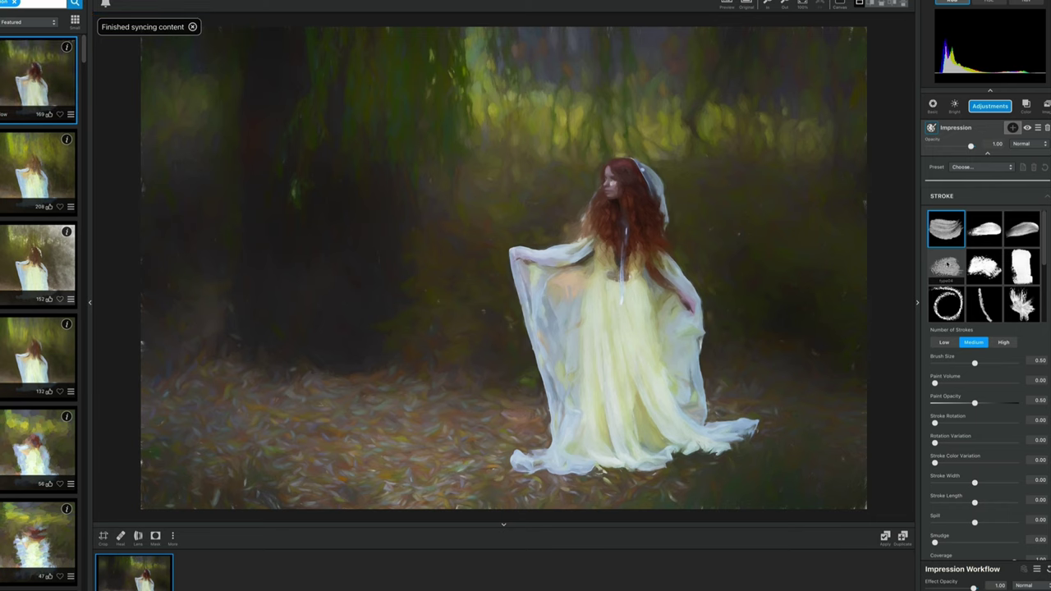
Step: Try several Impression stroke shapes on the portrait and settle on the type05 brush stroke
{"action": "left_click", "coordinate": [947, 263]}
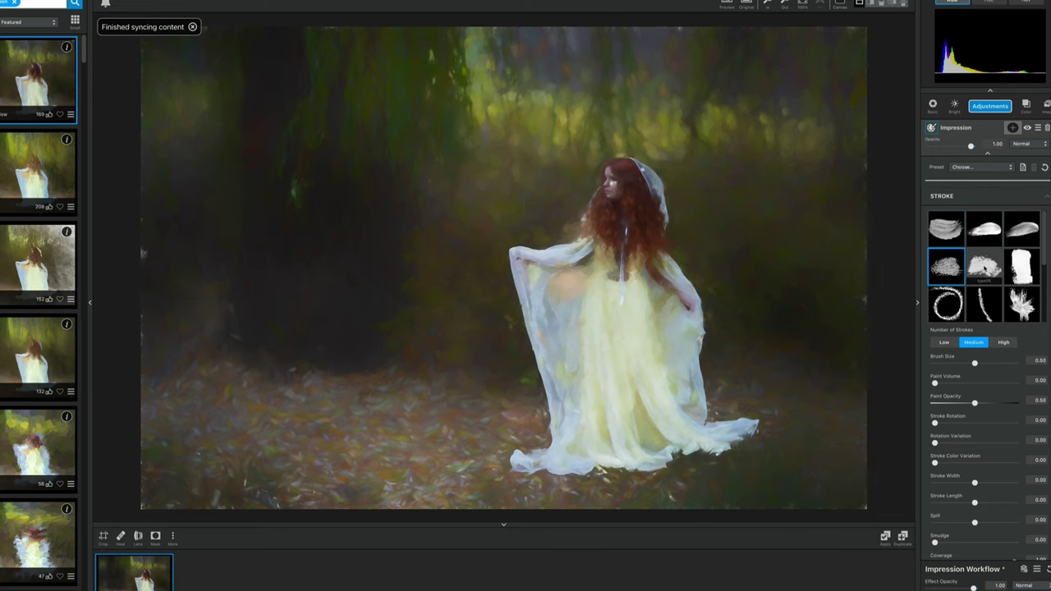
{"action": "left_click", "coordinate": [986, 264]}
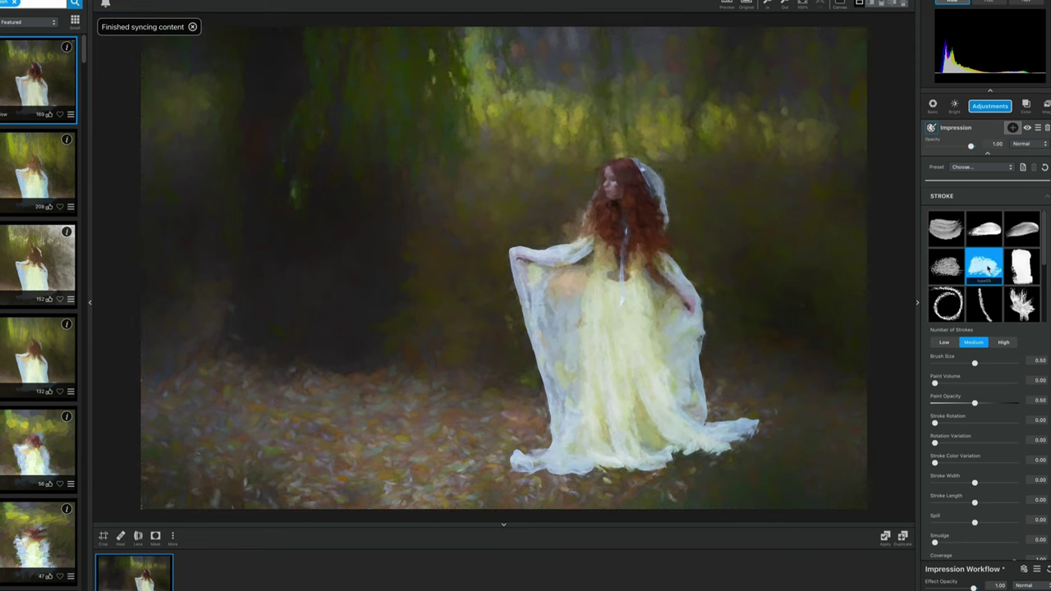
{"action": "left_click", "coordinate": [1025, 262]}
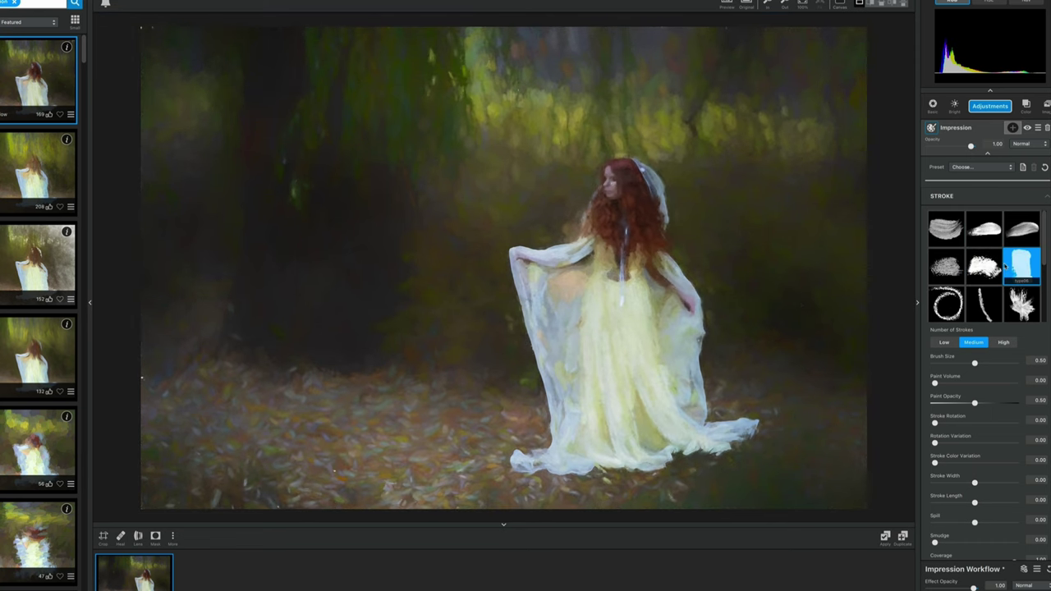
{"action": "left_click", "coordinate": [1006, 300]}
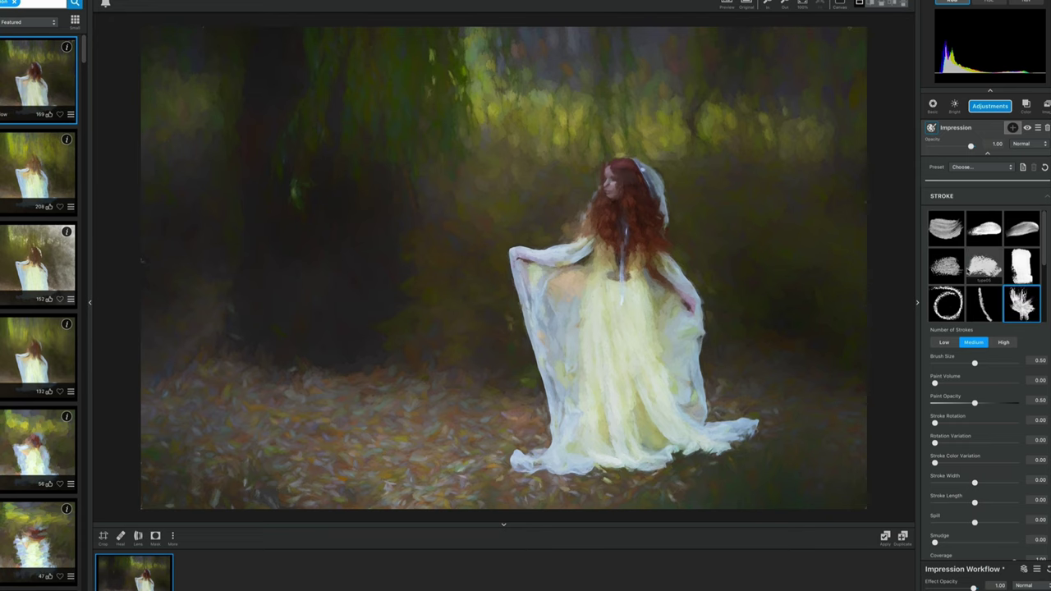
{"action": "left_click", "coordinate": [946, 263]}
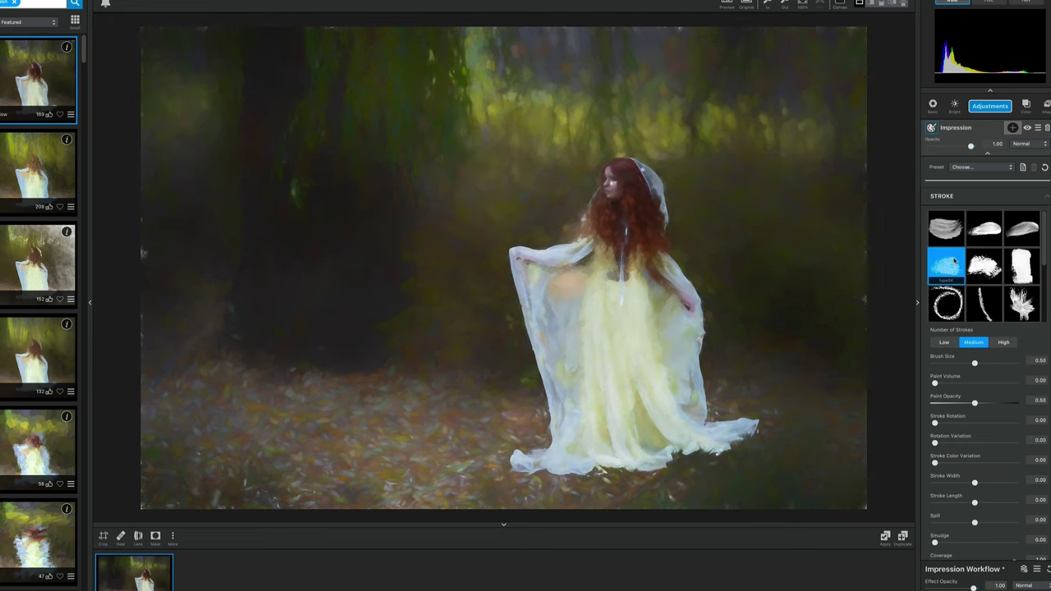
{"action": "left_click", "coordinate": [982, 265]}
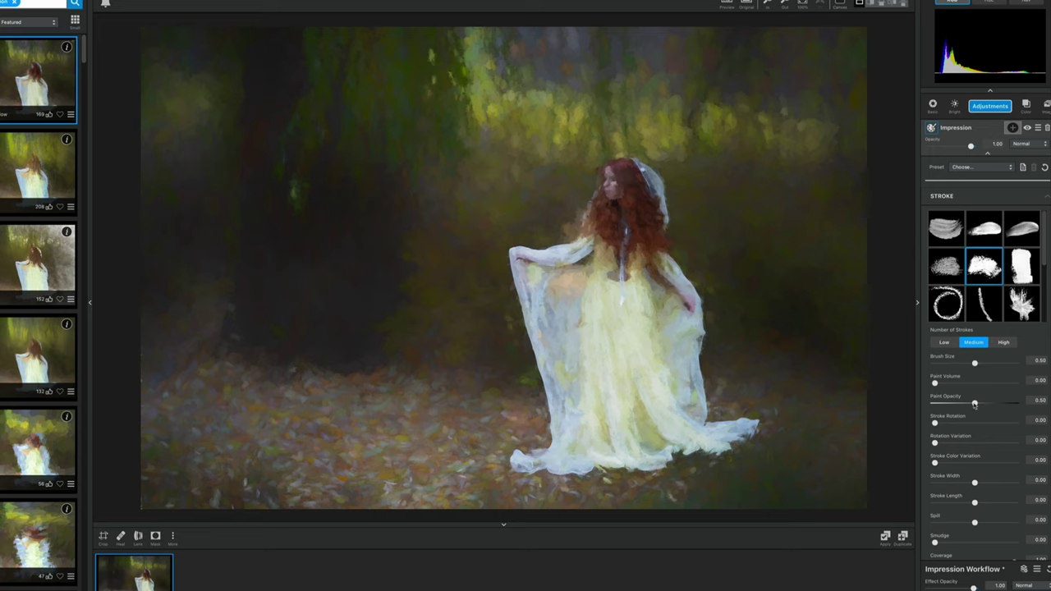
Step: Set paint opacity 0.54, stroke width -0.54, brush size 0.57 and spill -1.00, shorten the strokes, lower the brightness slightly and apply the effect
{"action": "mouse_move", "coordinate": [975, 404]}
{"action": "left_mouse_down"}
{"action": "mouse_move", "coordinate": [994, 404]}
{"action": "mouse_move", "coordinate": [935, 404]}
{"action": "mouse_move", "coordinate": [978, 404]}
{"action": "left_mouse_up"}
{"action": "left_click_drag", "start_coordinate": [975, 483], "coordinate": [954, 483]}
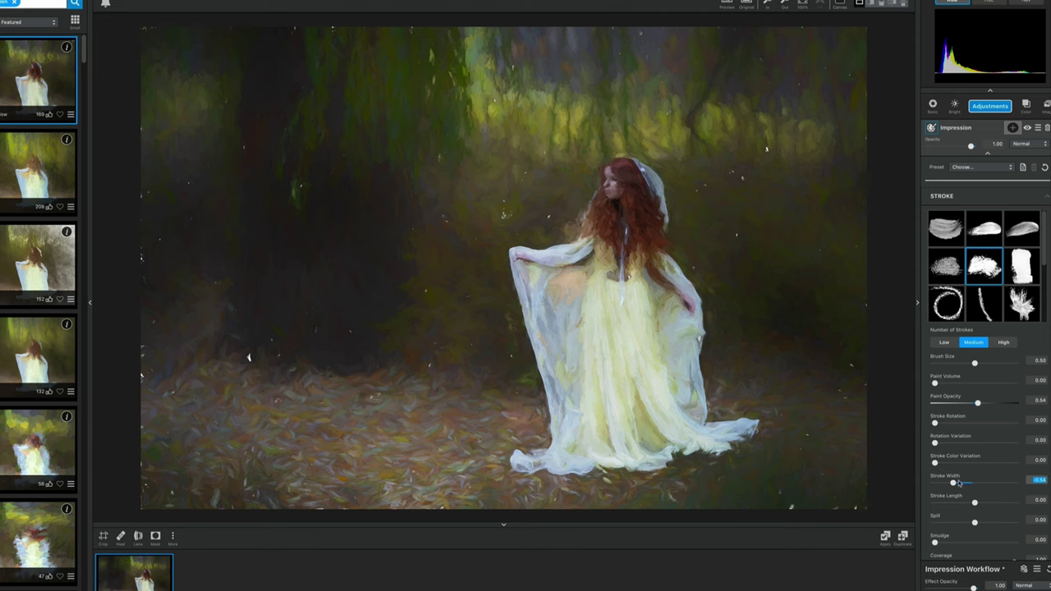
{"action": "left_click_drag", "start_coordinate": [976, 364], "coordinate": [979, 364]}
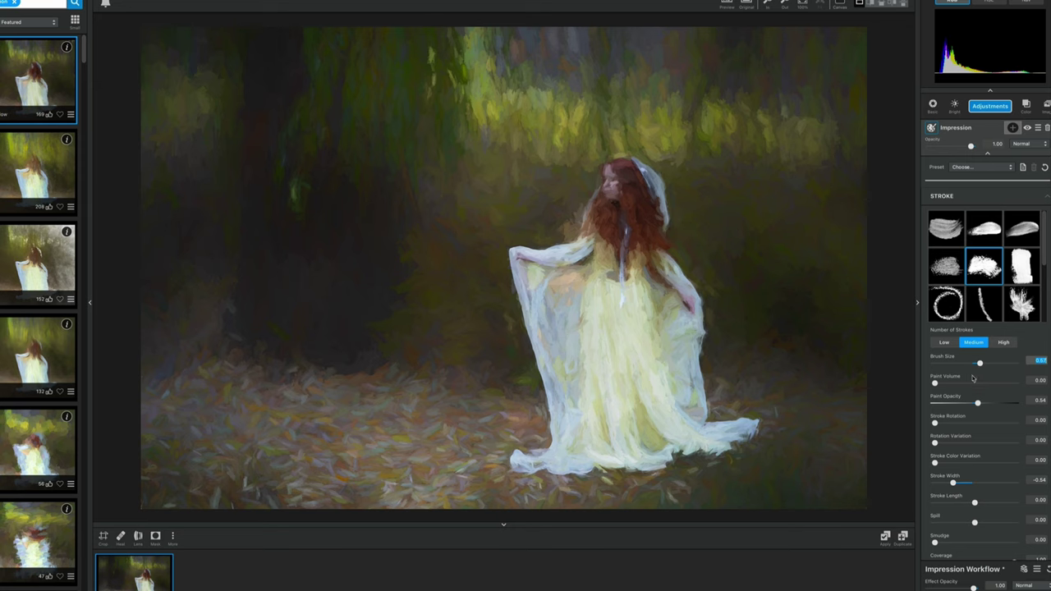
{"action": "mouse_move", "coordinate": [975, 503]}
{"action": "left_mouse_down"}
{"action": "mouse_move", "coordinate": [952, 524]}
{"action": "mouse_move", "coordinate": [933, 522]}
{"action": "mouse_move", "coordinate": [964, 504]}
{"action": "left_mouse_up"}
{"action": "left_click", "coordinate": [974, 523]}
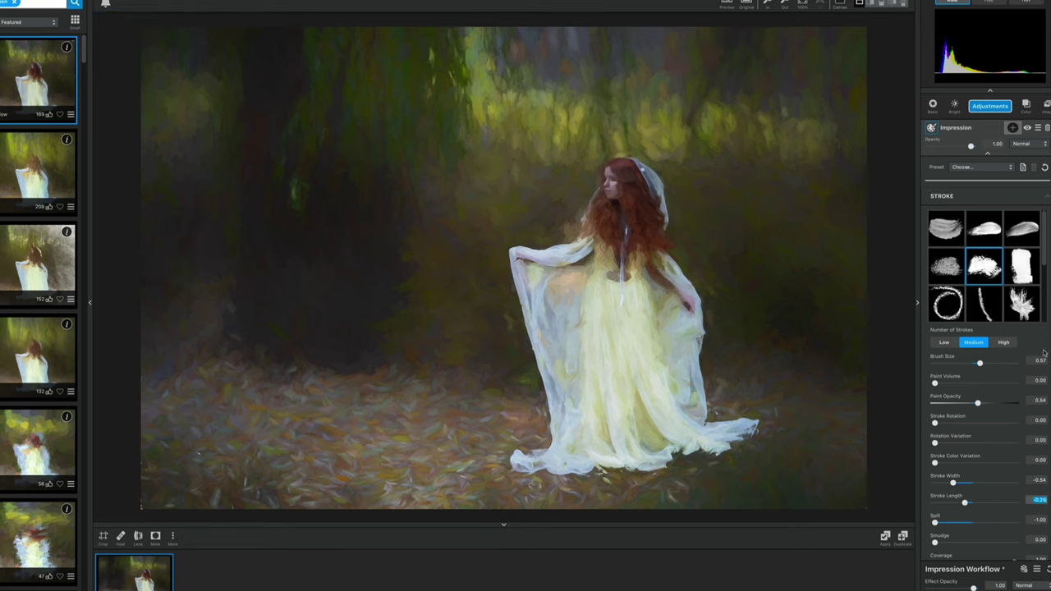
{"action": "scroll", "coordinate": [985, 341], "scroll_direction": "down", "scroll_amount": 3}
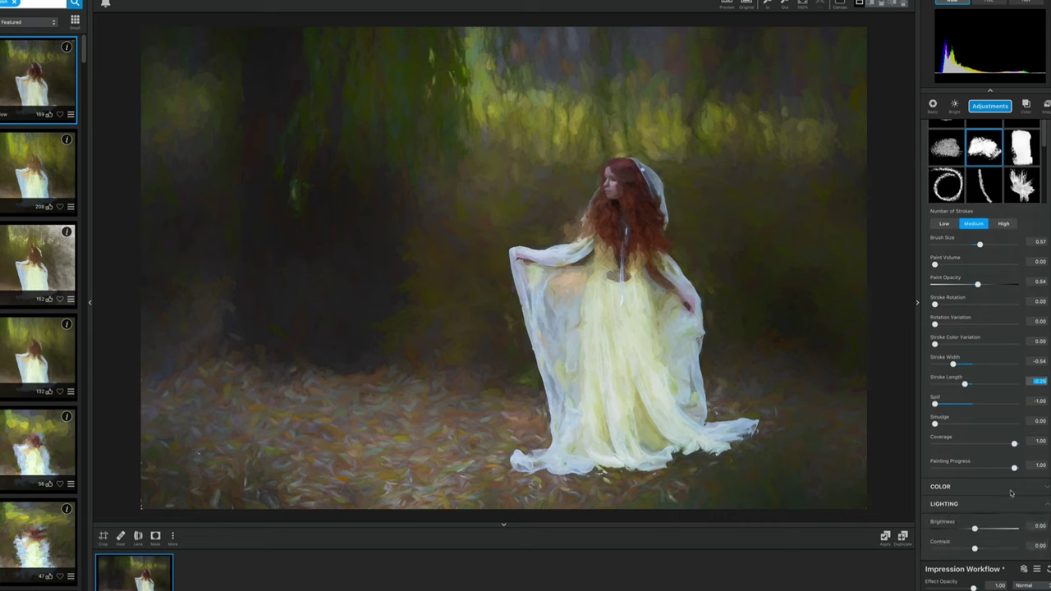
{"action": "left_click_drag", "start_coordinate": [975, 529], "coordinate": [966, 530]}
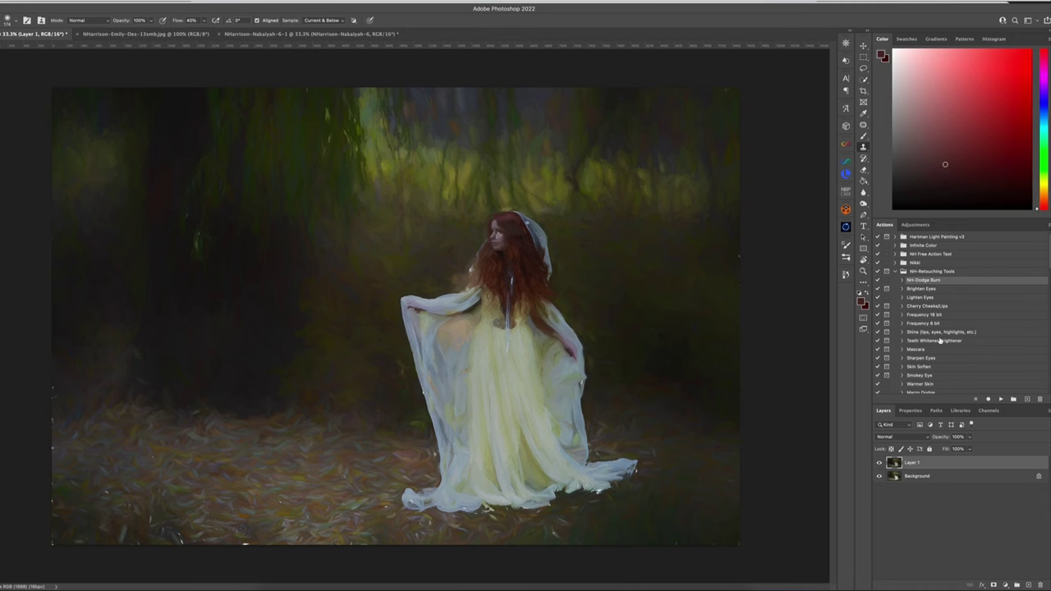
Step: Reduce the Impression layer's opacity to 50% and add a white layer mask to it
{"action": "mouse_move", "coordinate": [966, 442]}
{"action": "left_mouse_down"}
{"action": "mouse_move", "coordinate": [971, 450]}
{"action": "mouse_move", "coordinate": [957, 448]}
{"action": "left_mouse_up"}
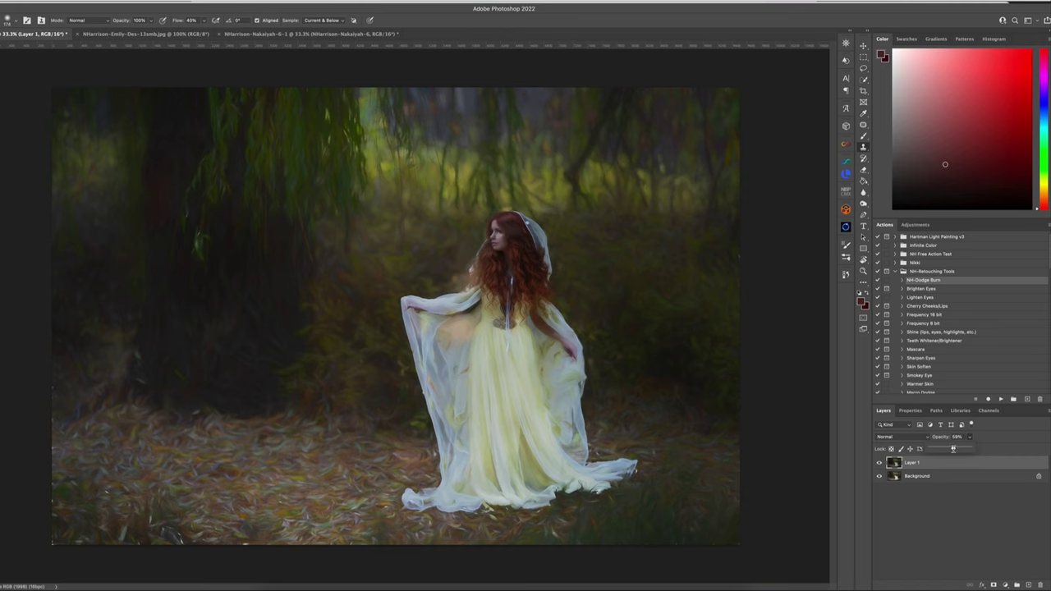
{"action": "left_click_drag", "start_coordinate": [952, 448], "coordinate": [948, 449]}
{"action": "left_click", "coordinate": [952, 437]}
{"action": "type", "text": "100"}
{"action": "left_click", "coordinate": [993, 585]}
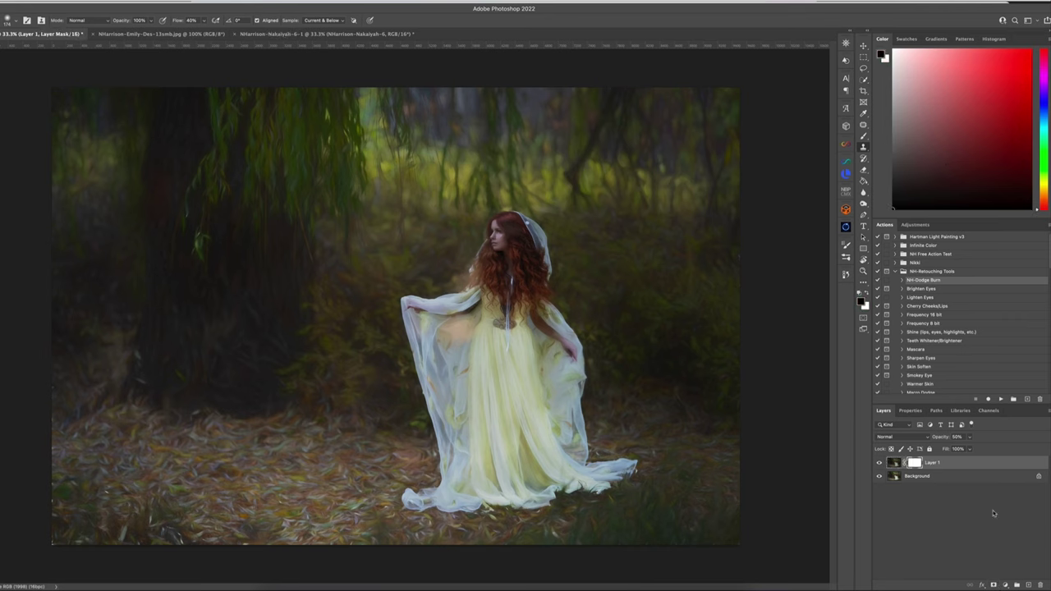
Step: Paint black on the layer mask over the woman's face, hair and dress with a resized soft brush, and check the before and after
{"action": "left_click", "coordinate": [864, 135]}
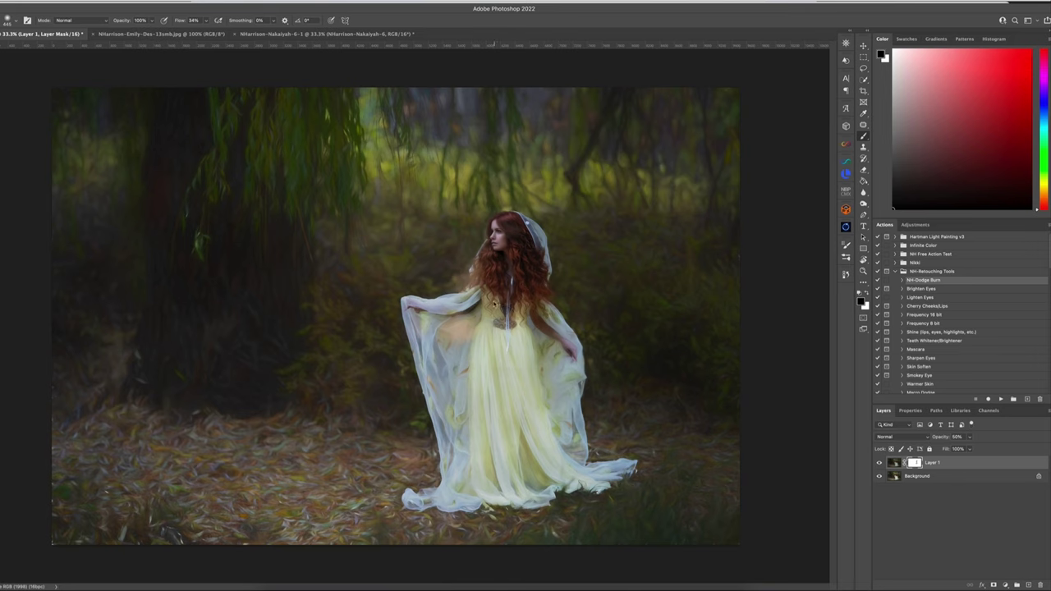
{"action": "key", "text": "bracketleft"}
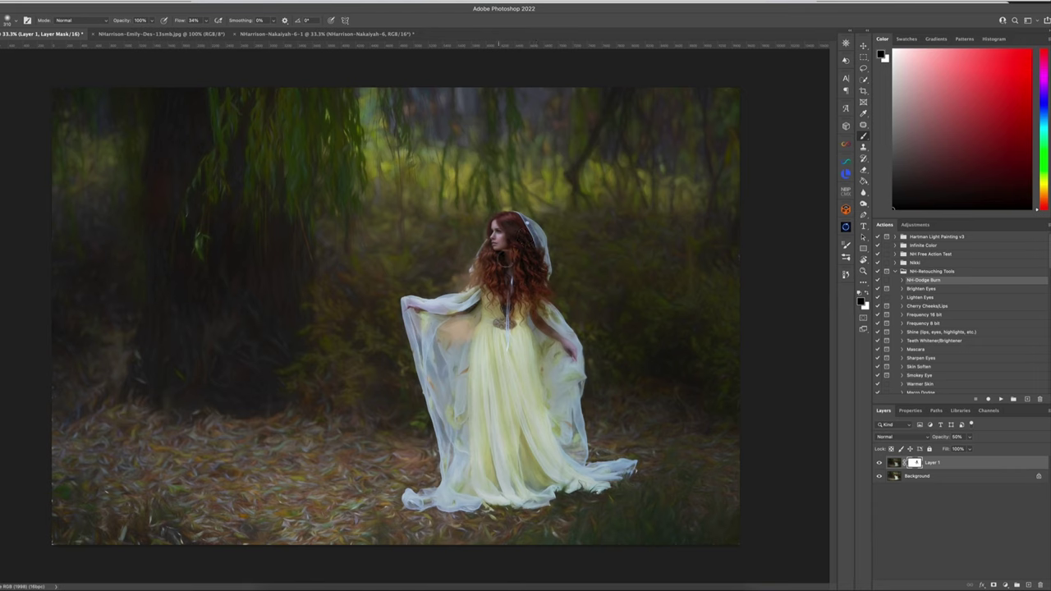
{"action": "key", "text": "bracketleft"}
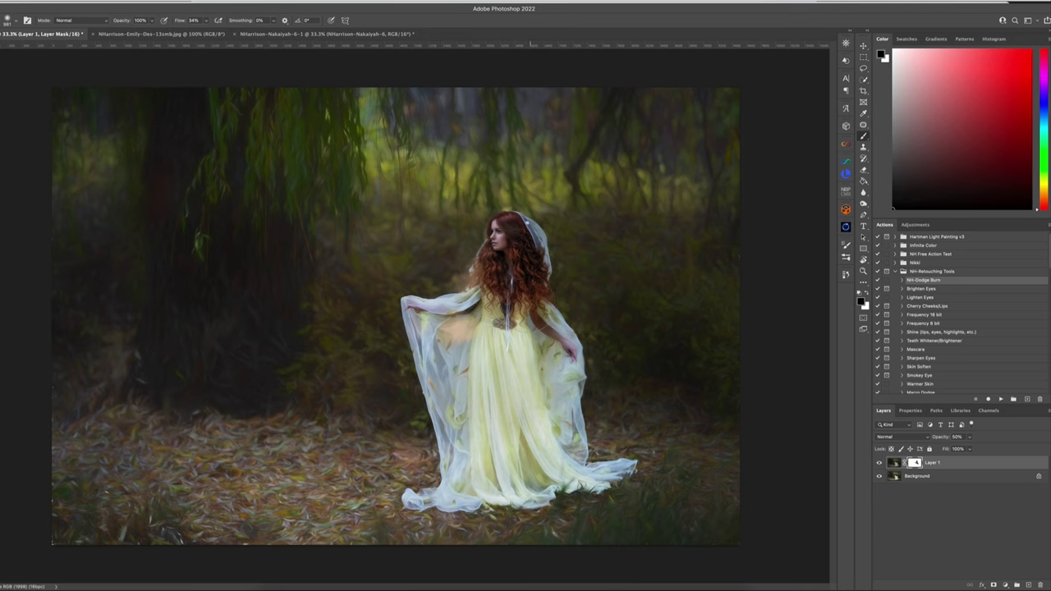
{"action": "mouse_move", "coordinate": [502, 270]}
{"action": "left_mouse_down"}
{"action": "mouse_move", "coordinate": [512, 270]}
{"action": "mouse_move", "coordinate": [502, 275]}
{"action": "left_mouse_up"}
{"action": "left_click", "coordinate": [879, 464]}
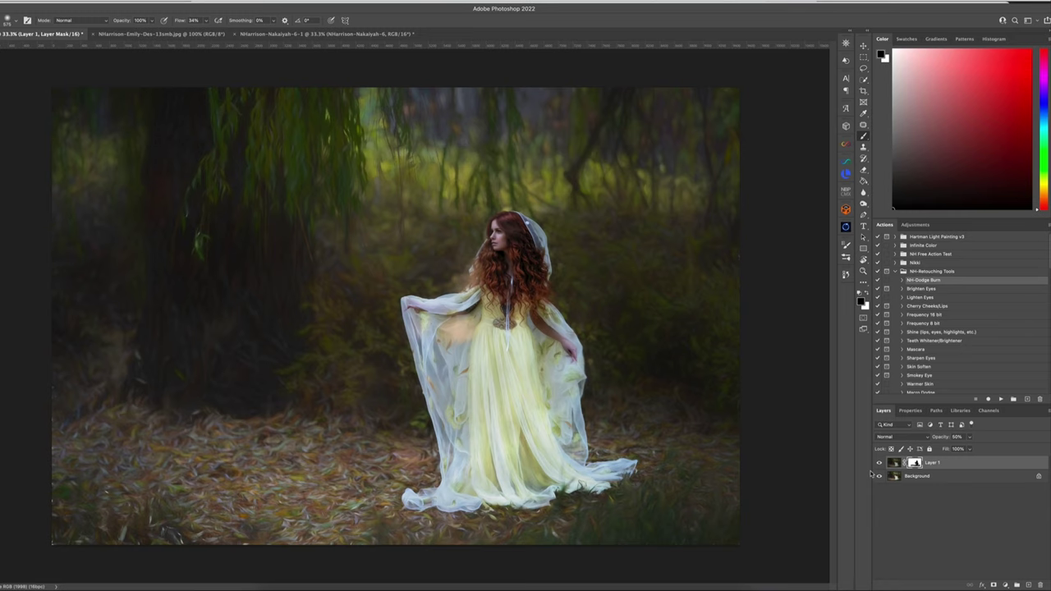
Step: Feather the layer mask by 3.3 px and flatten the image
{"action": "left_click", "coordinate": [910, 410]}
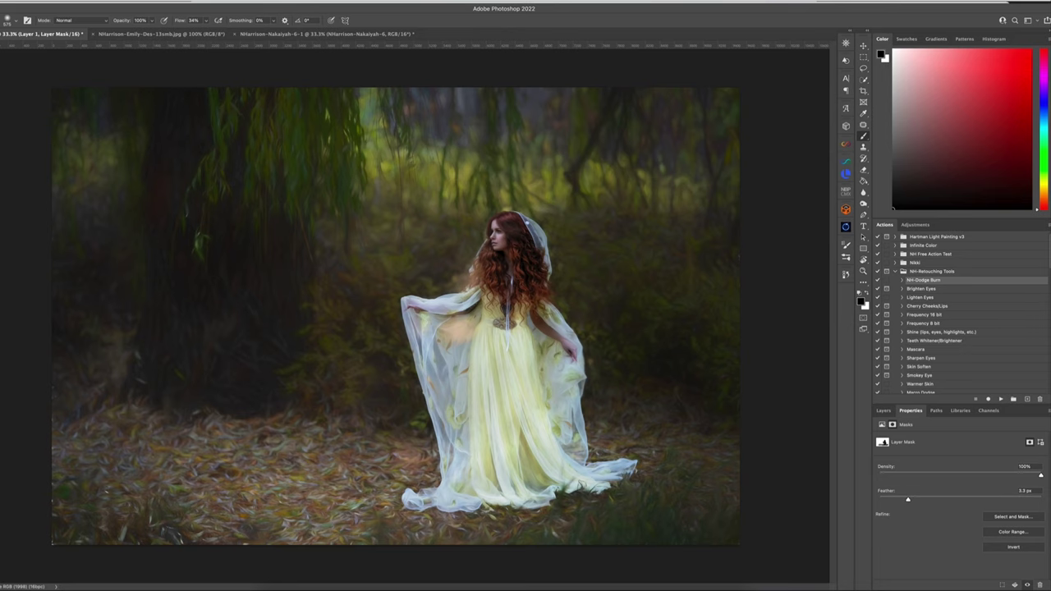
{"action": "left_click", "coordinate": [82, 1]}
{"action": "left_click", "coordinate": [246, 229]}
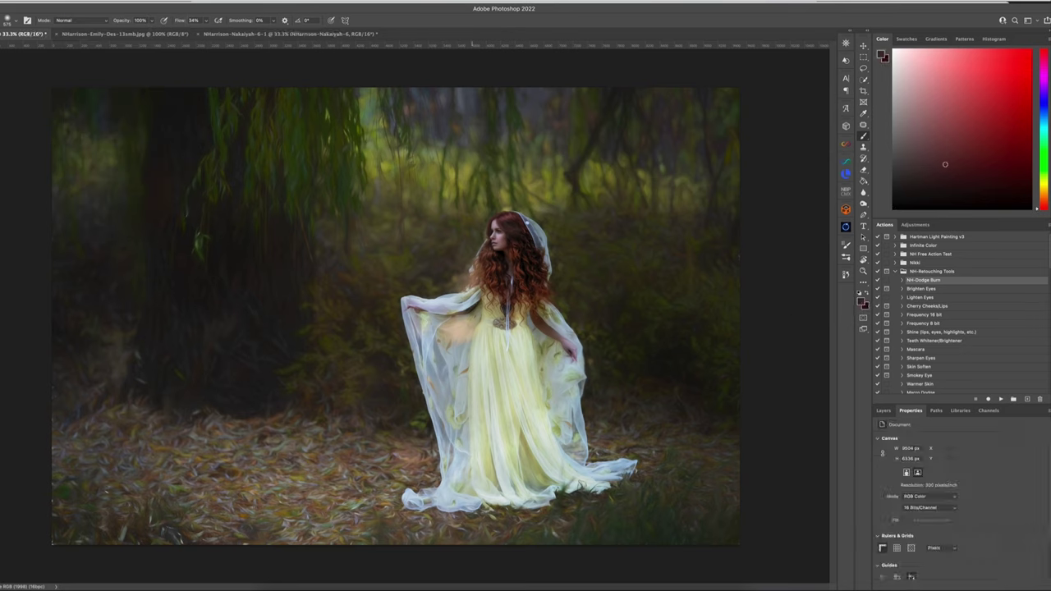
Step: Duplicate the flattened Background layer, open the copy in the Camera Raw filter and create a Select Subject mask
{"action": "left_click", "coordinate": [882, 411]}
{"action": "key", "text": "super+j"}
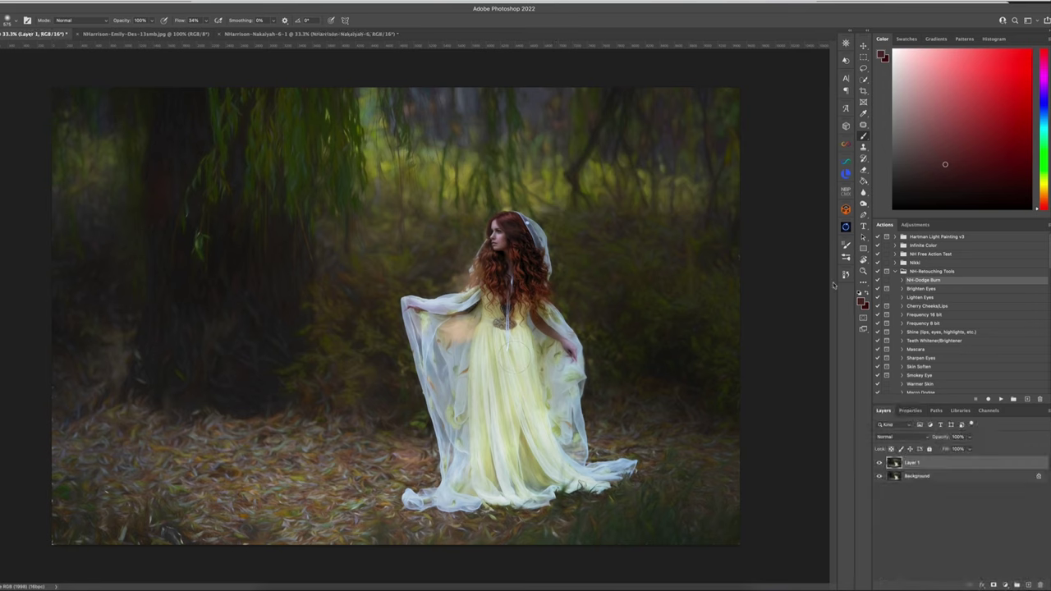
{"action": "left_click", "coordinate": [152, 0]}
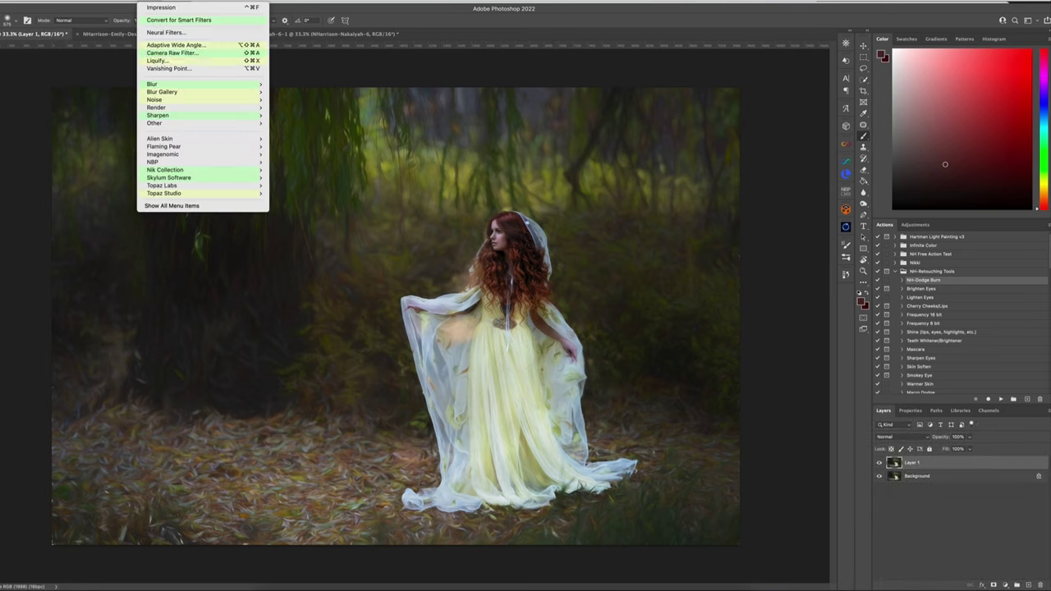
{"action": "left_click", "coordinate": [184, 52]}
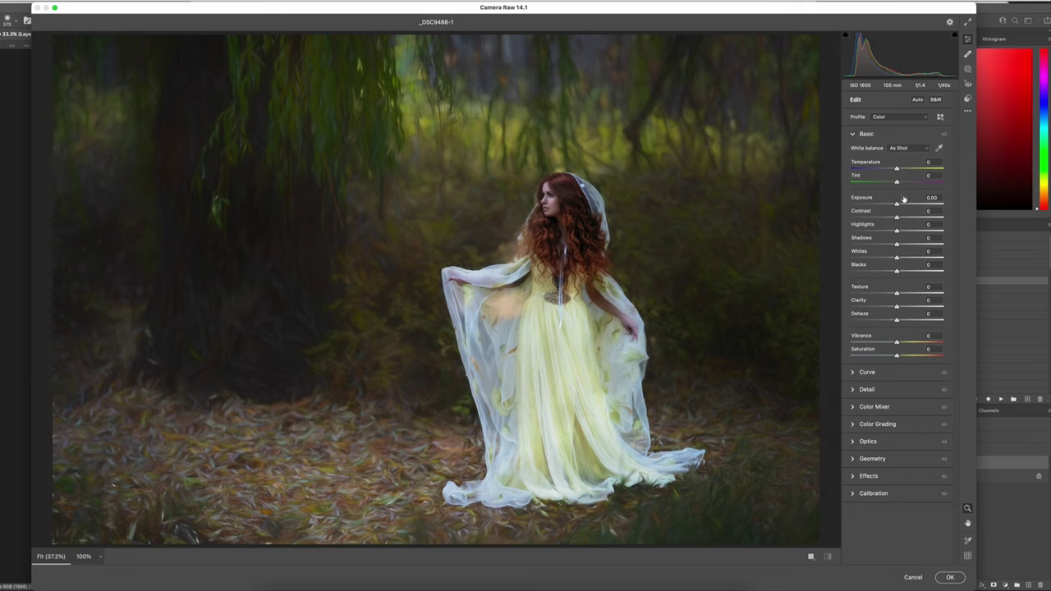
{"action": "left_click", "coordinate": [967, 69]}
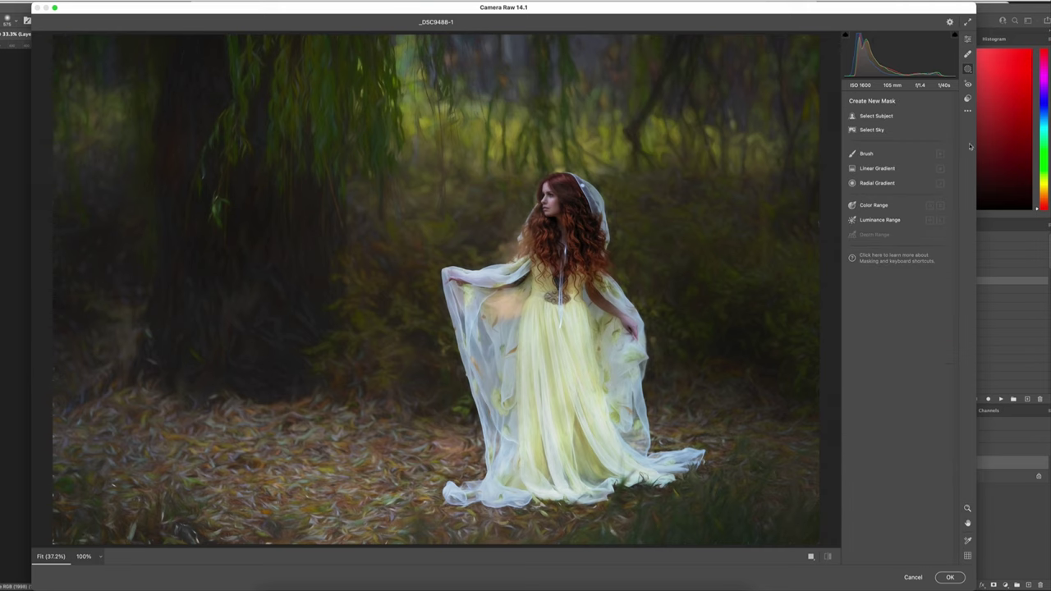
{"action": "left_click", "coordinate": [885, 116]}
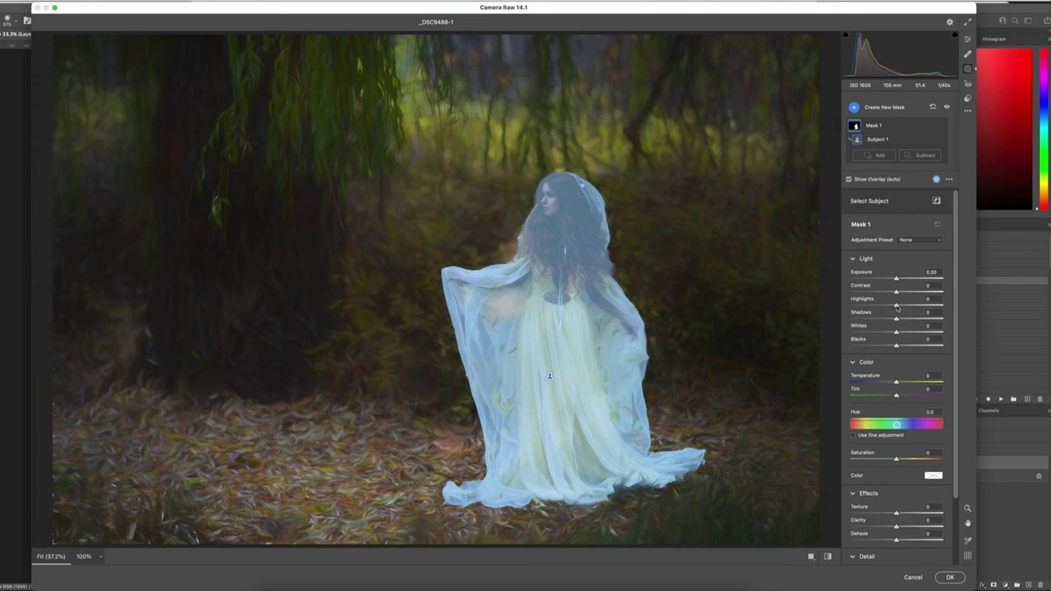
Step: Lower the subject mask's Highlights to -51, shift its Tint slightly toward magenta, raise Clarity slightly and apply the Camera Raw filter
{"action": "left_click_drag", "start_coordinate": [896, 307], "coordinate": [873, 304]}
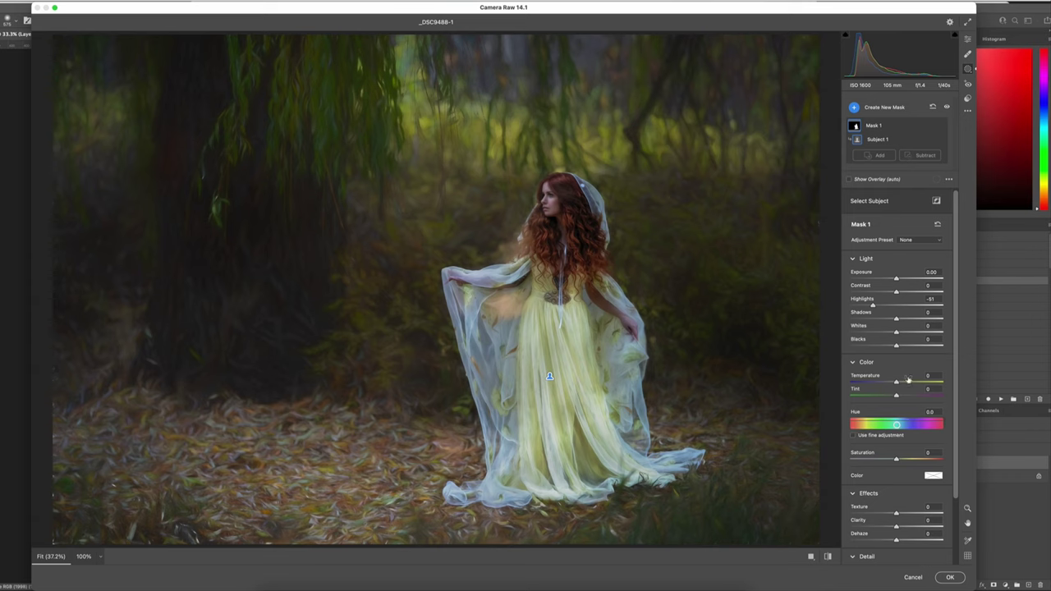
{"action": "left_click_drag", "start_coordinate": [897, 384], "coordinate": [892, 383]}
{"action": "mouse_move", "coordinate": [890, 384]}
{"action": "left_mouse_down"}
{"action": "mouse_move", "coordinate": [905, 383]}
{"action": "mouse_move", "coordinate": [897, 384]}
{"action": "left_mouse_up"}
{"action": "mouse_move", "coordinate": [897, 398]}
{"action": "left_mouse_down"}
{"action": "mouse_move", "coordinate": [920, 397]}
{"action": "mouse_move", "coordinate": [902, 397]}
{"action": "left_mouse_up"}
{"action": "left_click_drag", "start_coordinate": [897, 527], "coordinate": [899, 530]}
{"action": "left_click_drag", "start_coordinate": [903, 527], "coordinate": [902, 527]}
{"action": "key", "text": "Return"}
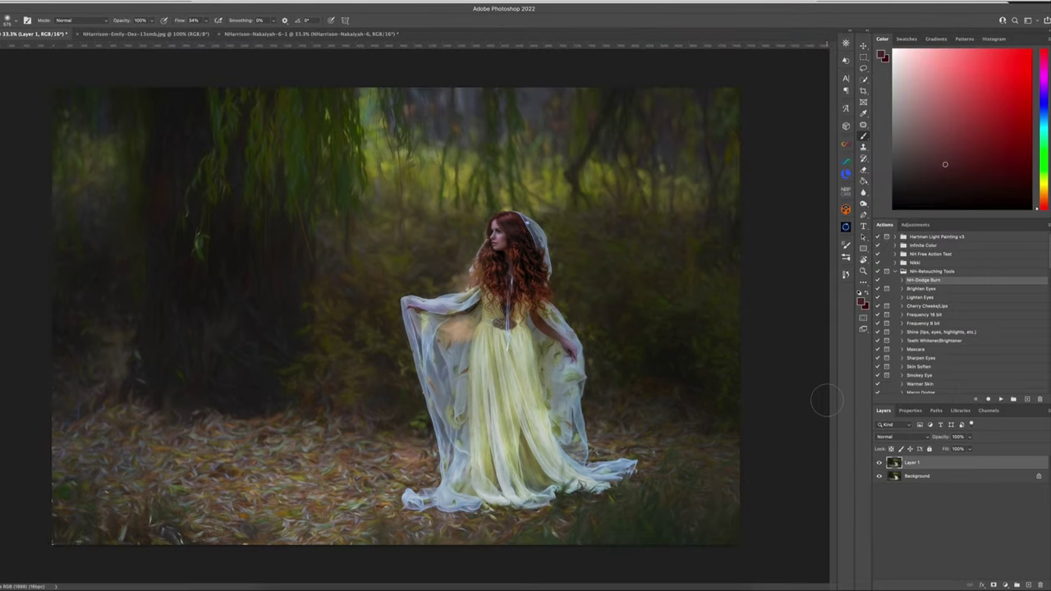
Step: Compare the portrait with and without the Camera Raw subject adjustments by toggling Layer 1's visibility
{"action": "left_click", "coordinate": [880, 463]}
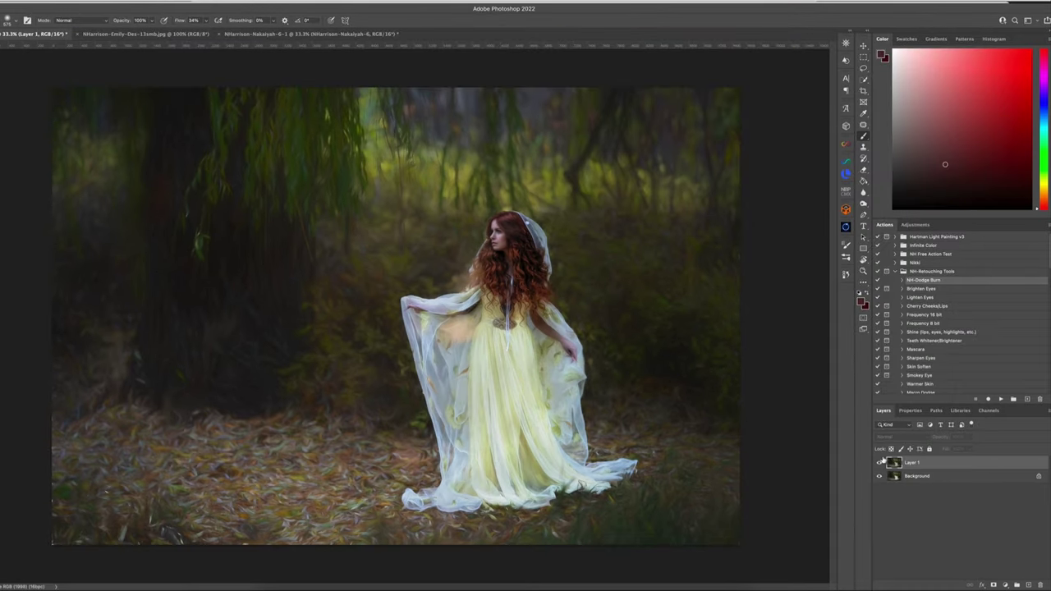
{"action": "left_click", "coordinate": [880, 462]}
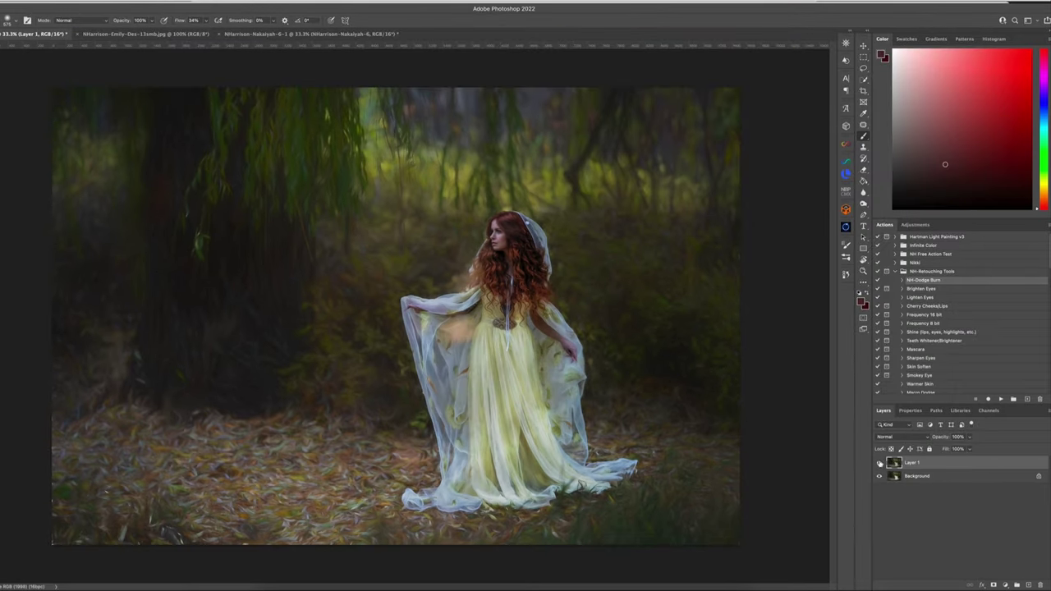
{"action": "left_click", "coordinate": [880, 463]}
{"action": "left_click", "coordinate": [881, 463]}
{"action": "left_click", "coordinate": [879, 464]}
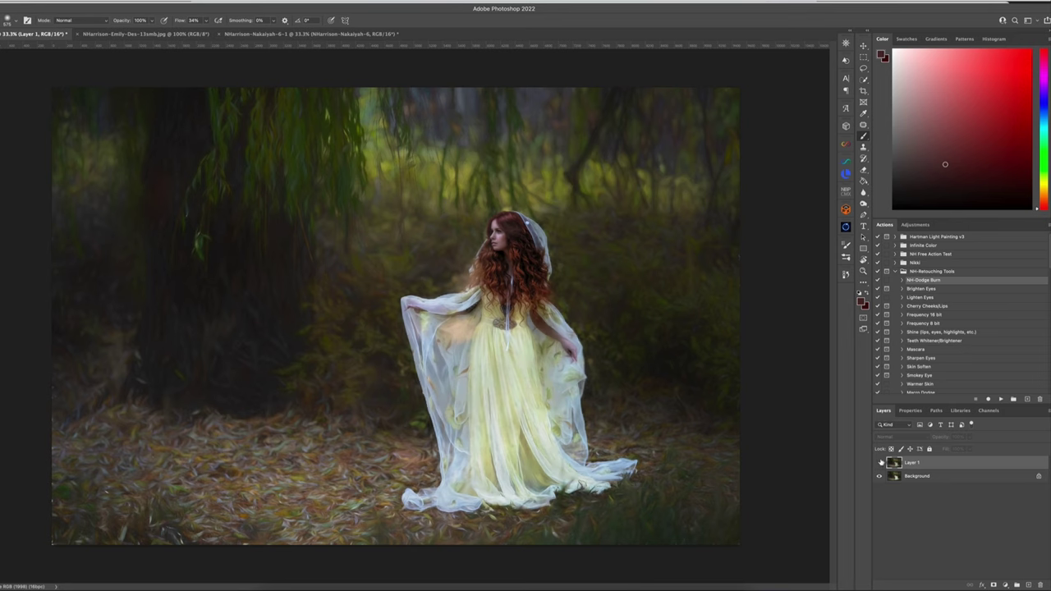
{"action": "left_click", "coordinate": [880, 463]}
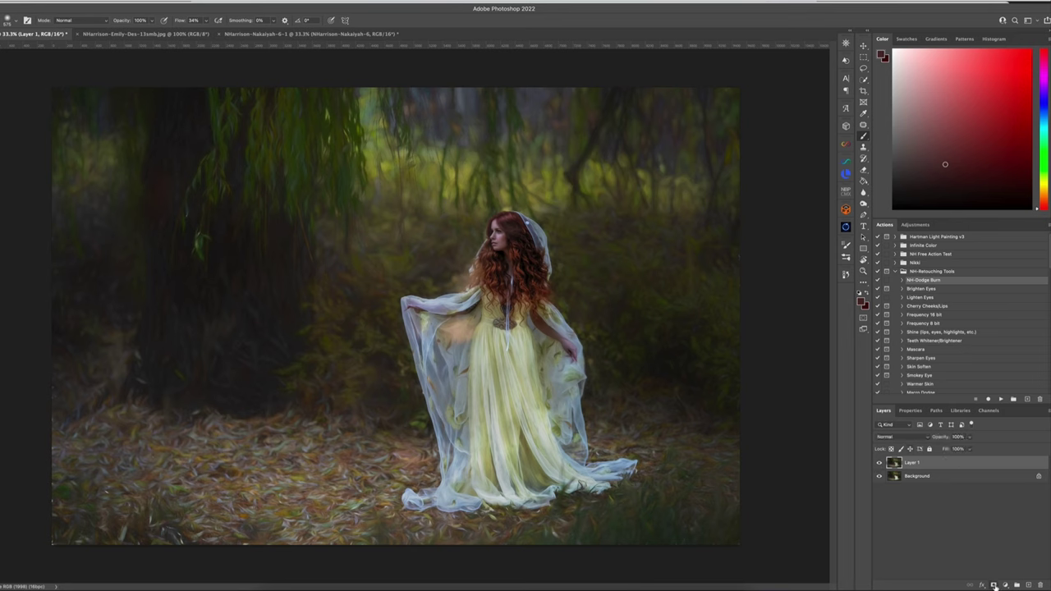
Step: Add a mask to Layer 1, paint out the Camera Raw effect around the woman's head, check it, and merge the visible layers
{"action": "left_click", "coordinate": [995, 585]}
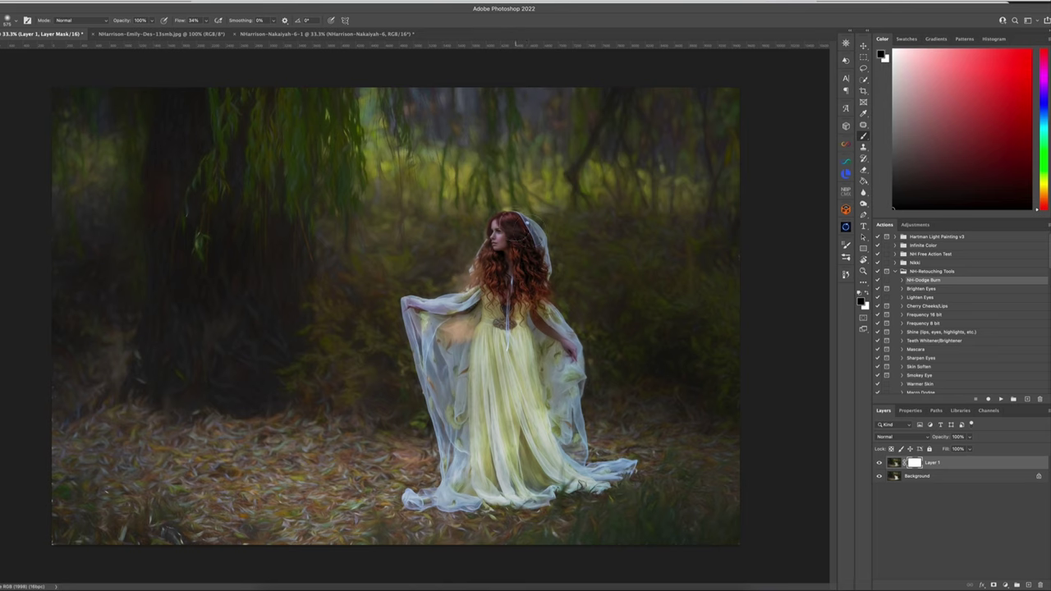
{"action": "left_click_drag", "start_coordinate": [512, 223], "coordinate": [509, 224]}
{"action": "left_click", "coordinate": [879, 464]}
{"action": "left_click", "coordinate": [880, 463]}
{"action": "left_click", "coordinate": [78, 0]}
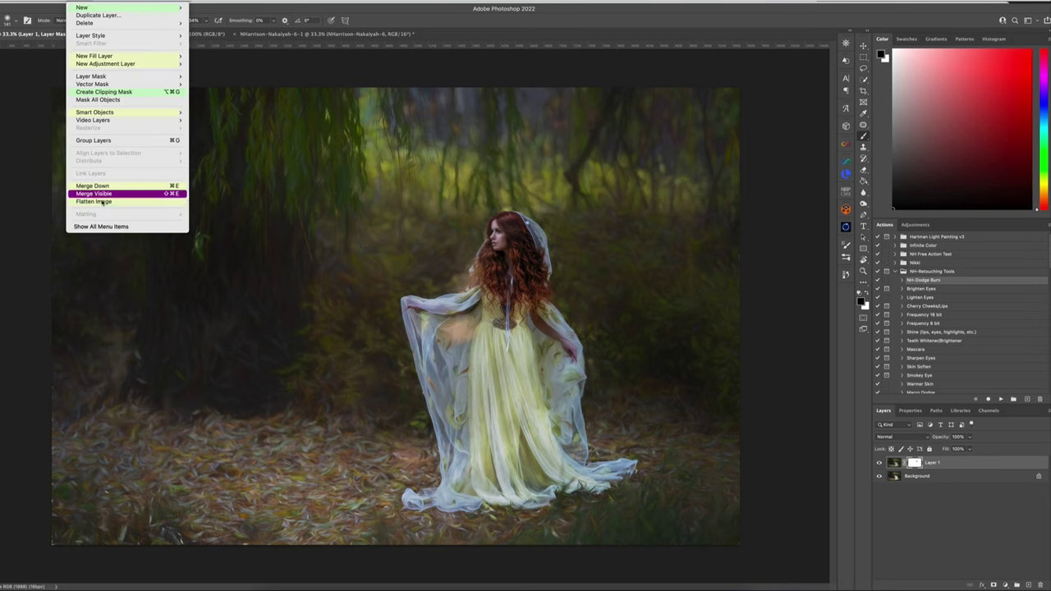
{"action": "left_click", "coordinate": [125, 192]}
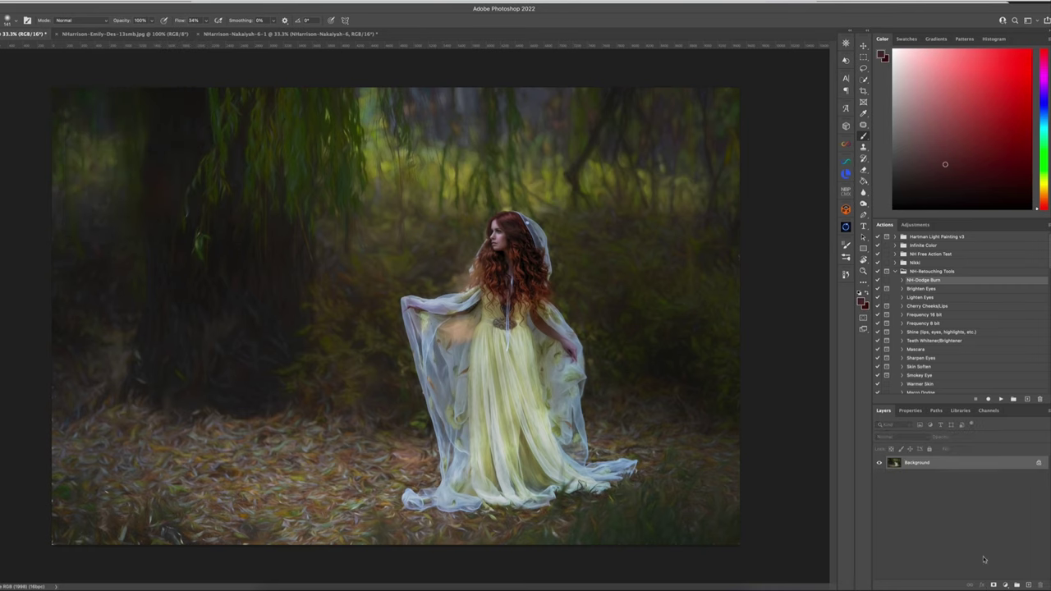
Step: Add a Hue/Saturation adjustment layer and lower the Yellows saturation to -55
{"action": "left_click", "coordinate": [1005, 585]}
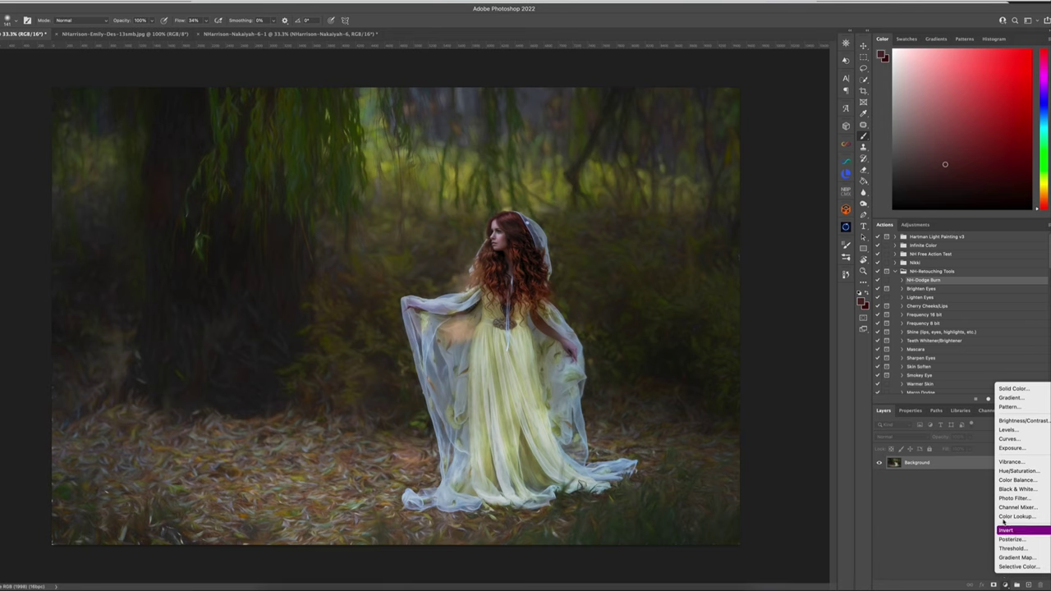
{"action": "left_click", "coordinate": [1017, 470]}
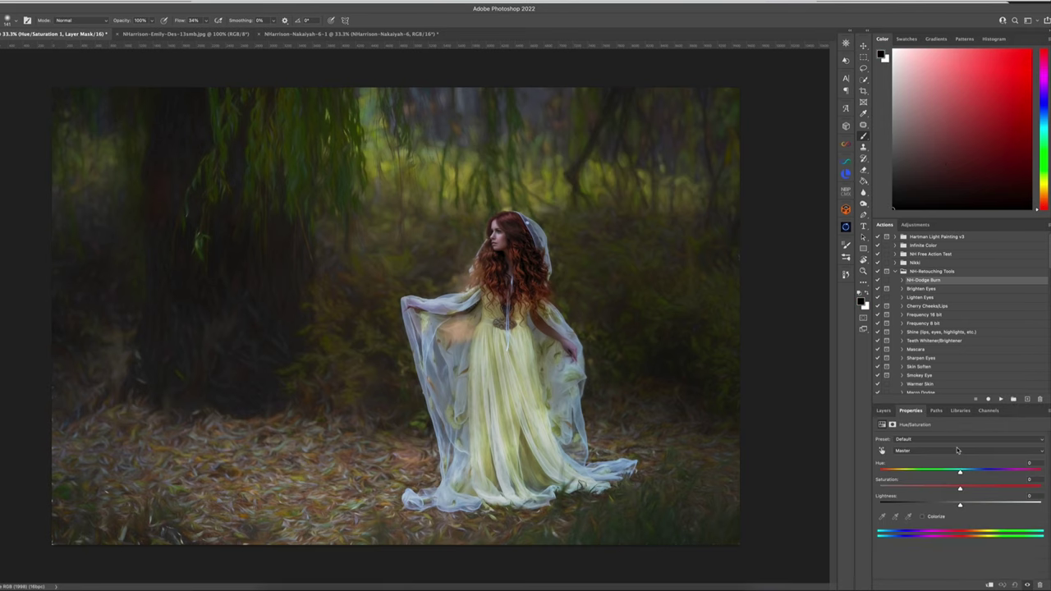
{"action": "left_click", "coordinate": [928, 451]}
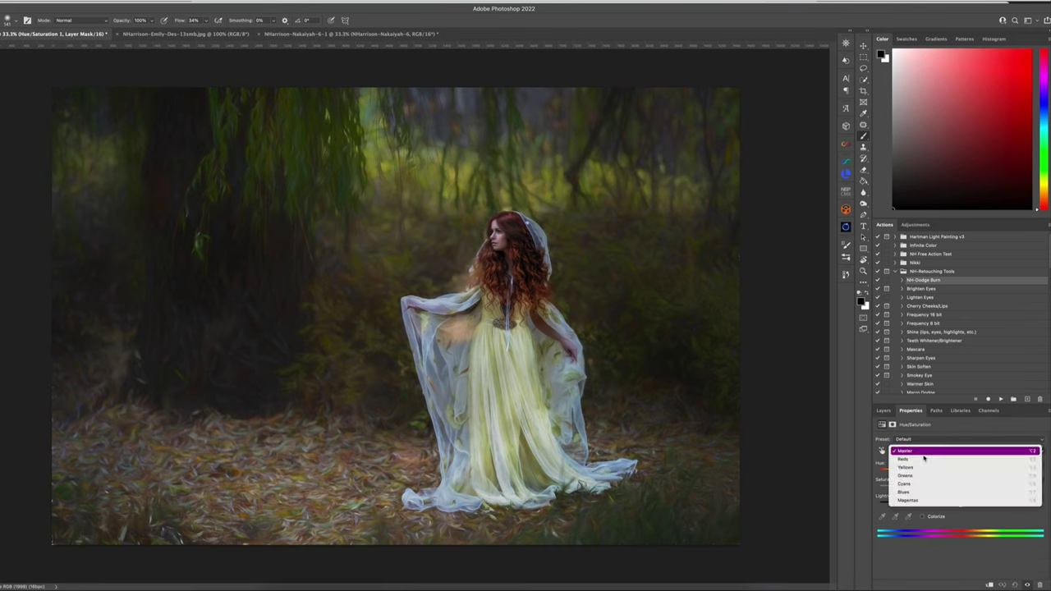
{"action": "left_click", "coordinate": [925, 468]}
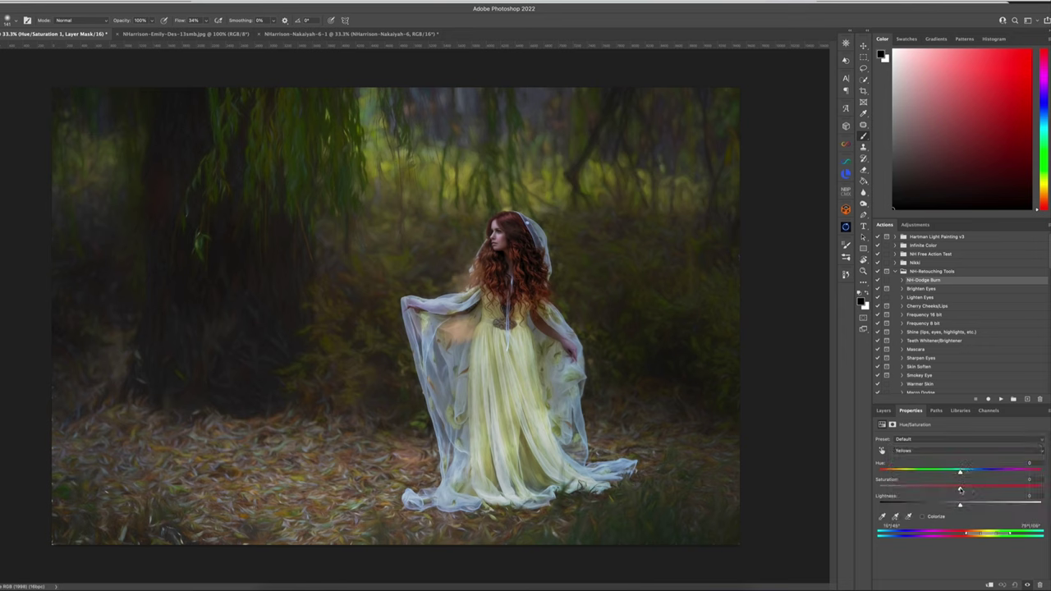
{"action": "left_click_drag", "start_coordinate": [961, 491], "coordinate": [918, 491]}
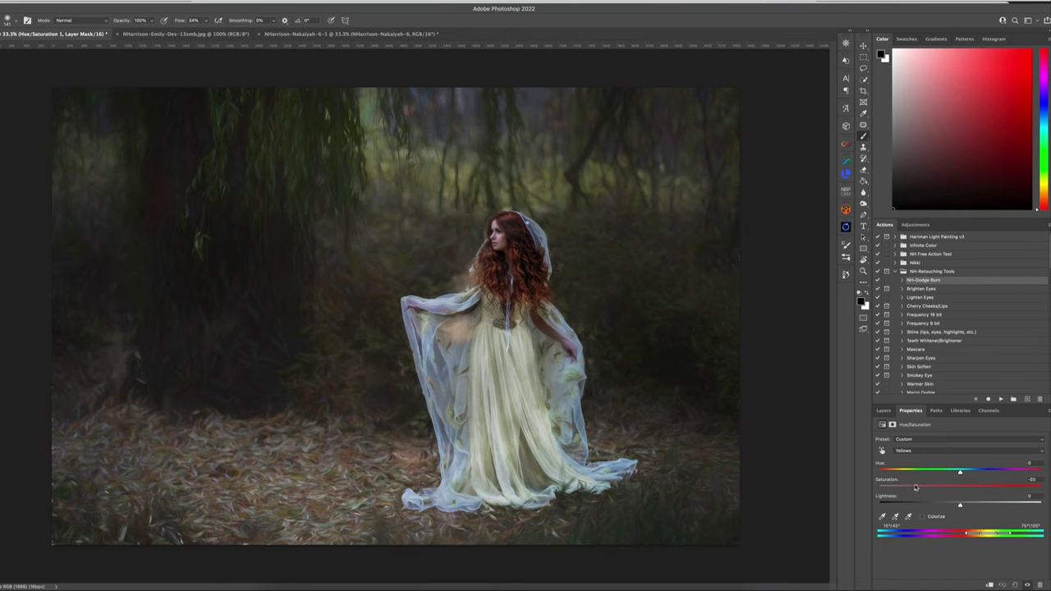
Step: Raise the Reds saturation in the Hue/Saturation layer slightly and compare the image with and without the adjustment
{"action": "left_click", "coordinate": [928, 450]}
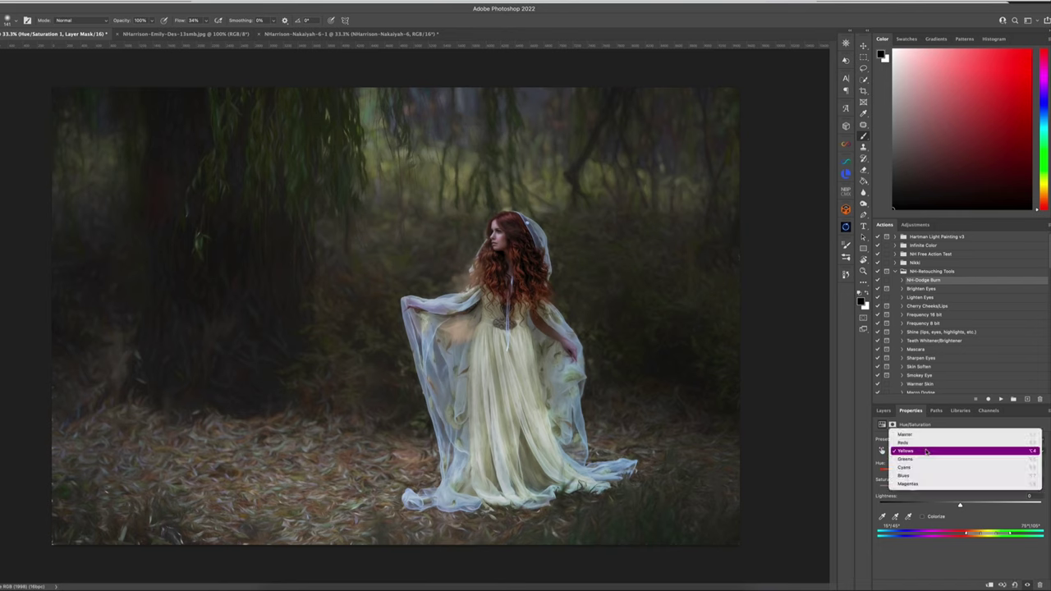
{"action": "left_click", "coordinate": [913, 444]}
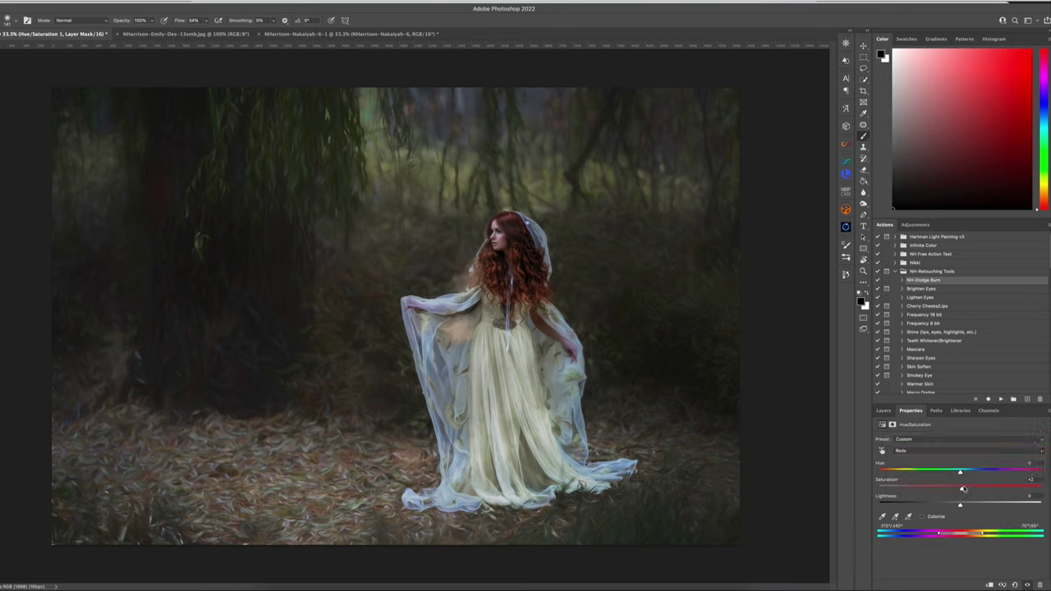
{"action": "left_click_drag", "start_coordinate": [961, 490], "coordinate": [973, 490]}
{"action": "left_click", "coordinate": [884, 411]}
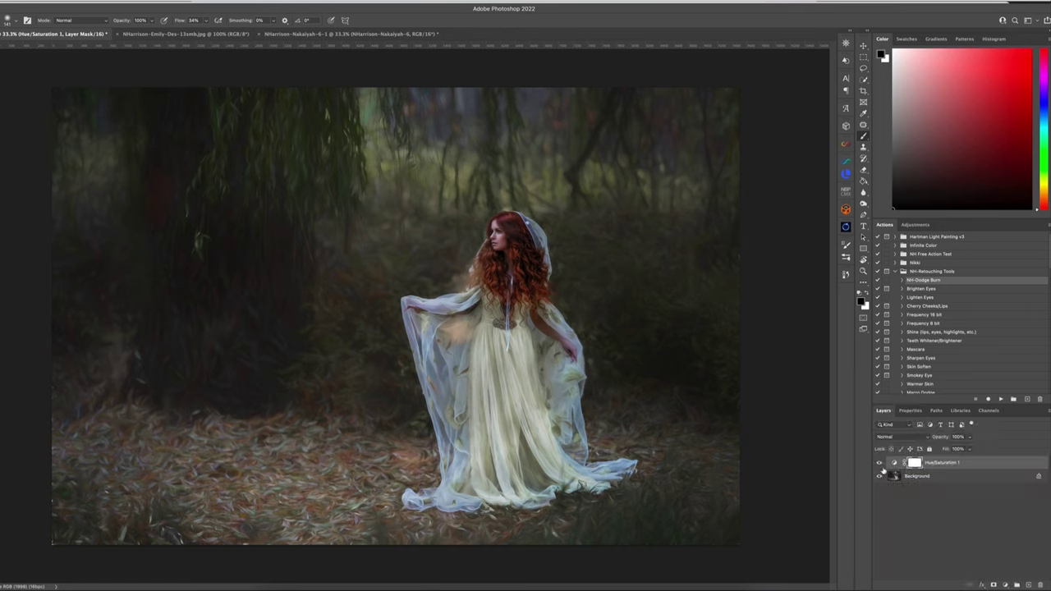
{"action": "left_click", "coordinate": [881, 462]}
{"action": "left_click", "coordinate": [881, 462]}
Step: Create a new layer in Multiply mode and brush dark tones, including one sampled from the leaves, over the forest floor and its edges
{"action": "left_click", "coordinate": [1017, 584]}
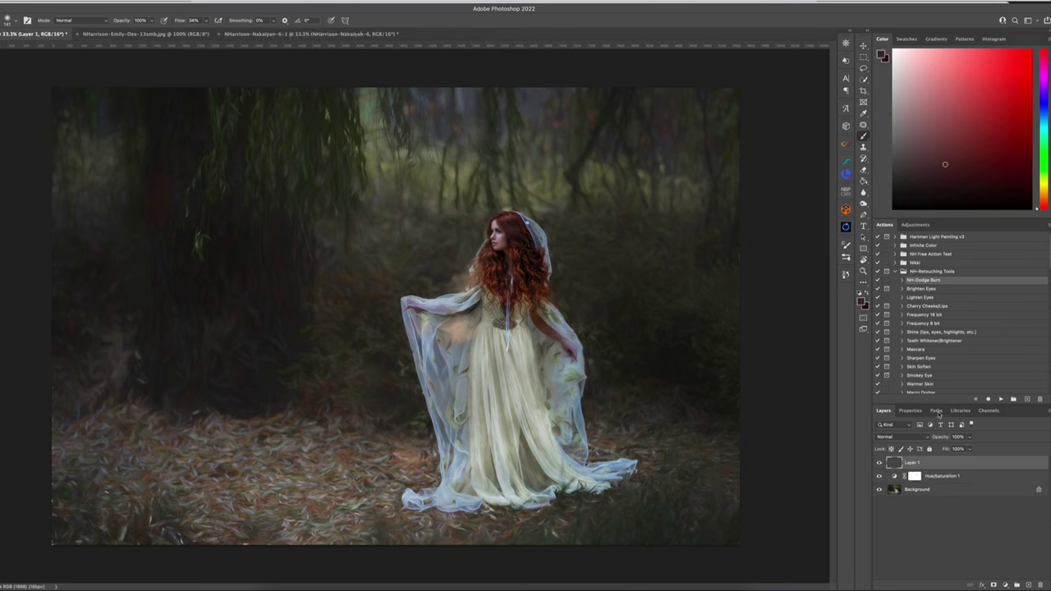
{"action": "left_click", "coordinate": [895, 437]}
{"action": "left_click", "coordinate": [892, 467]}
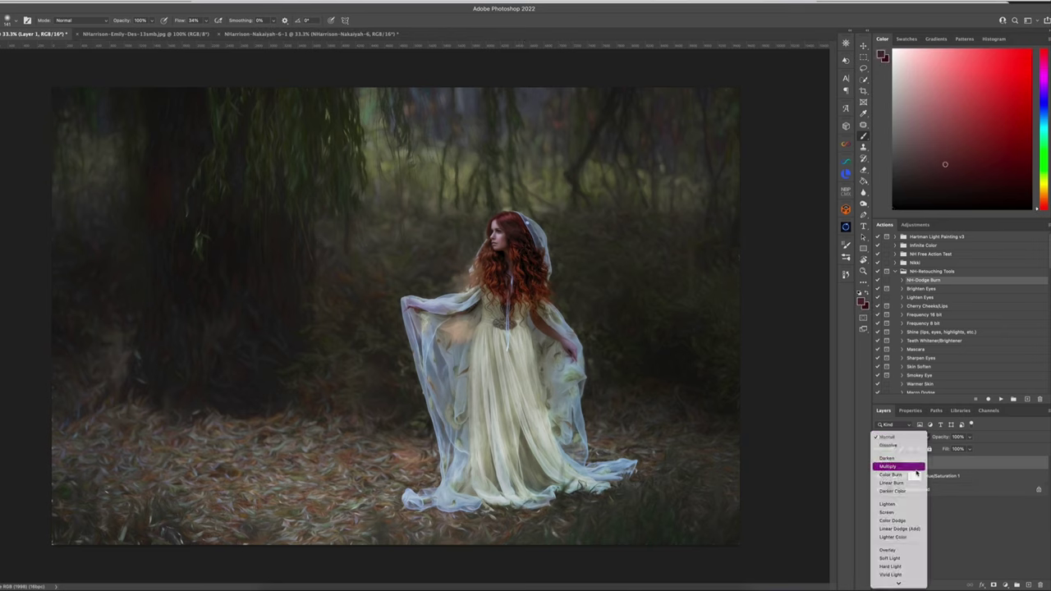
{"action": "left_click_drag", "start_coordinate": [410, 423], "coordinate": [435, 422]}
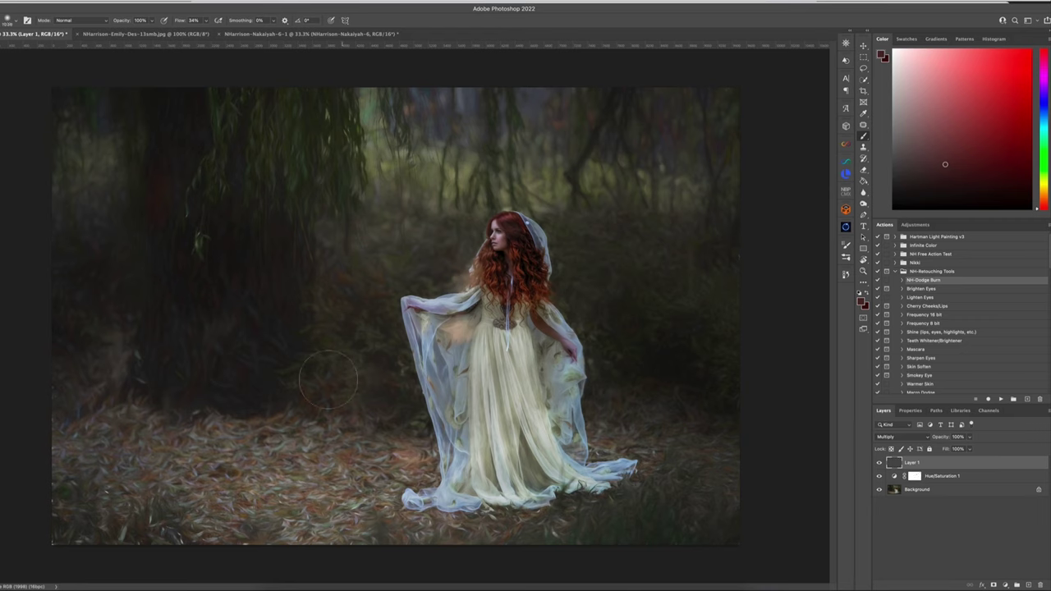
{"action": "left_click", "coordinate": [174, 515], "text": "alt"}
{"action": "mouse_move", "coordinate": [94, 469]}
{"action": "left_mouse_down"}
{"action": "mouse_move", "coordinate": [129, 493]}
{"action": "mouse_move", "coordinate": [80, 385]}
{"action": "mouse_move", "coordinate": [190, 511]}
{"action": "mouse_move", "coordinate": [143, 460]}
{"action": "mouse_move", "coordinate": [261, 566]}
{"action": "mouse_move", "coordinate": [24, 406]}
{"action": "mouse_move", "coordinate": [81, 506]}
{"action": "mouse_move", "coordinate": [188, 559]}
{"action": "mouse_move", "coordinate": [74, 498]}
{"action": "mouse_move", "coordinate": [245, 567]}
{"action": "mouse_move", "coordinate": [230, 515]}
{"action": "mouse_move", "coordinate": [355, 566]}
{"action": "mouse_move", "coordinate": [291, 532]}
{"action": "mouse_move", "coordinate": [148, 484]}
{"action": "mouse_move", "coordinate": [98, 424]}
{"action": "mouse_move", "coordinate": [113, 446]}
{"action": "mouse_move", "coordinate": [80, 339]}
{"action": "mouse_move", "coordinate": [97, 164]}
{"action": "mouse_move", "coordinate": [85, 197]}
{"action": "mouse_move", "coordinate": [106, 106]}
{"action": "mouse_move", "coordinate": [99, 238]}
{"action": "mouse_move", "coordinate": [113, 106]}
{"action": "mouse_move", "coordinate": [103, 122]}
{"action": "mouse_move", "coordinate": [144, 339]}
{"action": "mouse_move", "coordinate": [180, 416]}
{"action": "mouse_move", "coordinate": [236, 452]}
{"action": "mouse_move", "coordinate": [308, 534]}
{"action": "mouse_move", "coordinate": [185, 508]}
{"action": "mouse_move", "coordinate": [120, 447]}
{"action": "mouse_move", "coordinate": [112, 480]}
{"action": "mouse_move", "coordinate": [59, 493]}
{"action": "left_mouse_up"}
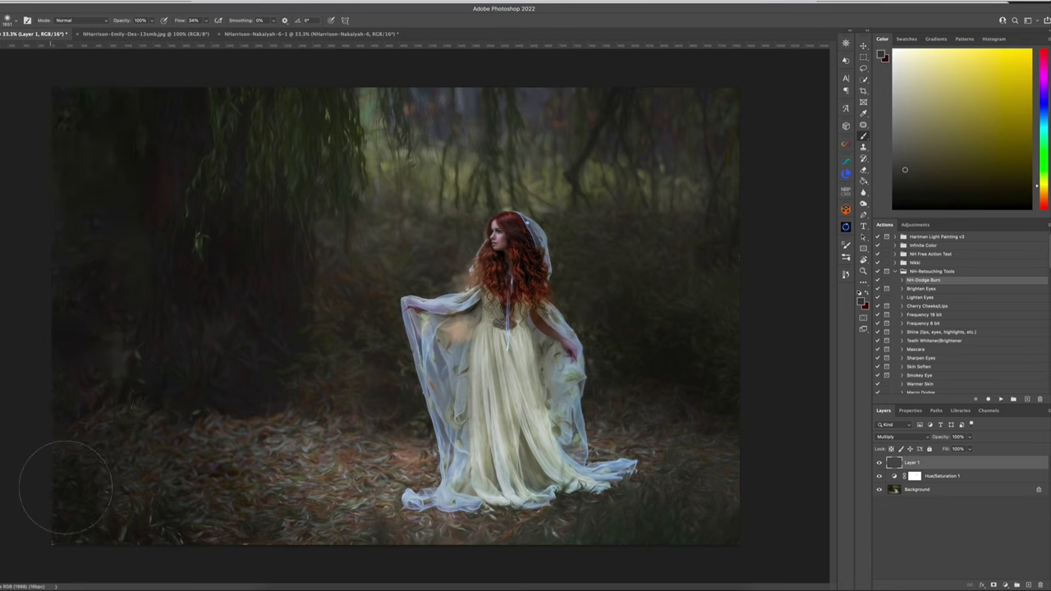
{"action": "mouse_move", "coordinate": [711, 483]}
{"action": "left_mouse_down"}
{"action": "mouse_move", "coordinate": [679, 514]}
{"action": "mouse_move", "coordinate": [599, 550]}
{"action": "mouse_move", "coordinate": [301, 542]}
{"action": "left_mouse_up"}
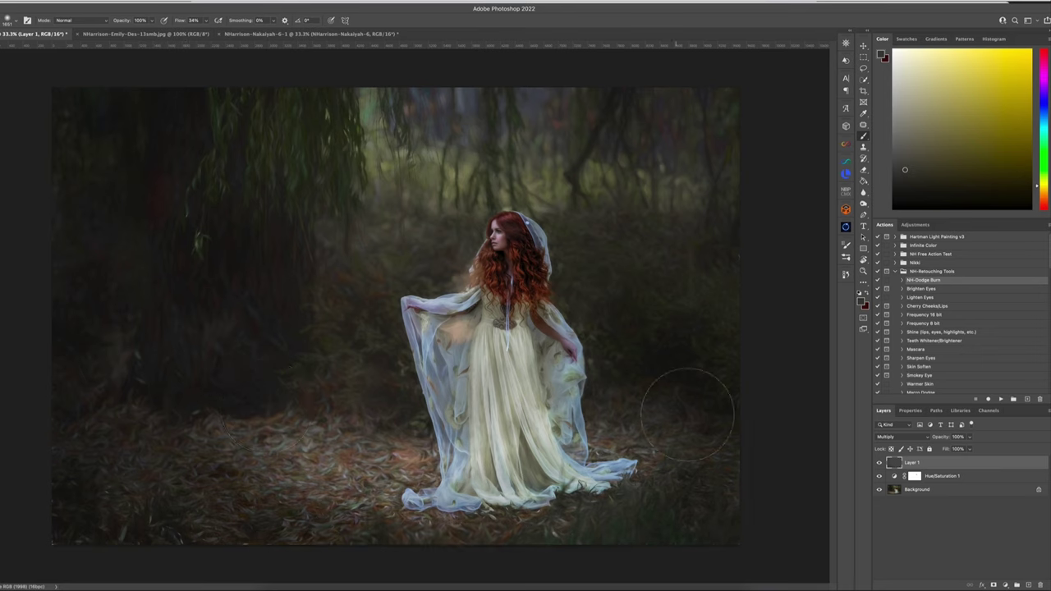
Step: Darken the bright background behind the hanging branches on the Multiply layer, using a sampled green and a larger brush
{"action": "mouse_move", "coordinate": [663, 164]}
{"action": "left_mouse_down"}
{"action": "mouse_move", "coordinate": [562, 165]}
{"action": "mouse_move", "coordinate": [382, 88]}
{"action": "mouse_move", "coordinate": [374, 108]}
{"action": "mouse_move", "coordinate": [386, 141]}
{"action": "mouse_move", "coordinate": [562, 89]}
{"action": "mouse_move", "coordinate": [406, 88]}
{"action": "mouse_move", "coordinate": [636, 88]}
{"action": "mouse_move", "coordinate": [558, 98]}
{"action": "mouse_move", "coordinate": [513, 119]}
{"action": "mouse_move", "coordinate": [477, 97]}
{"action": "mouse_move", "coordinate": [370, 99]}
{"action": "mouse_move", "coordinate": [473, 120]}
{"action": "mouse_move", "coordinate": [538, 112]}
{"action": "mouse_move", "coordinate": [465, 130]}
{"action": "left_mouse_up"}
{"action": "left_click", "coordinate": [375, 122], "text": "alt"}
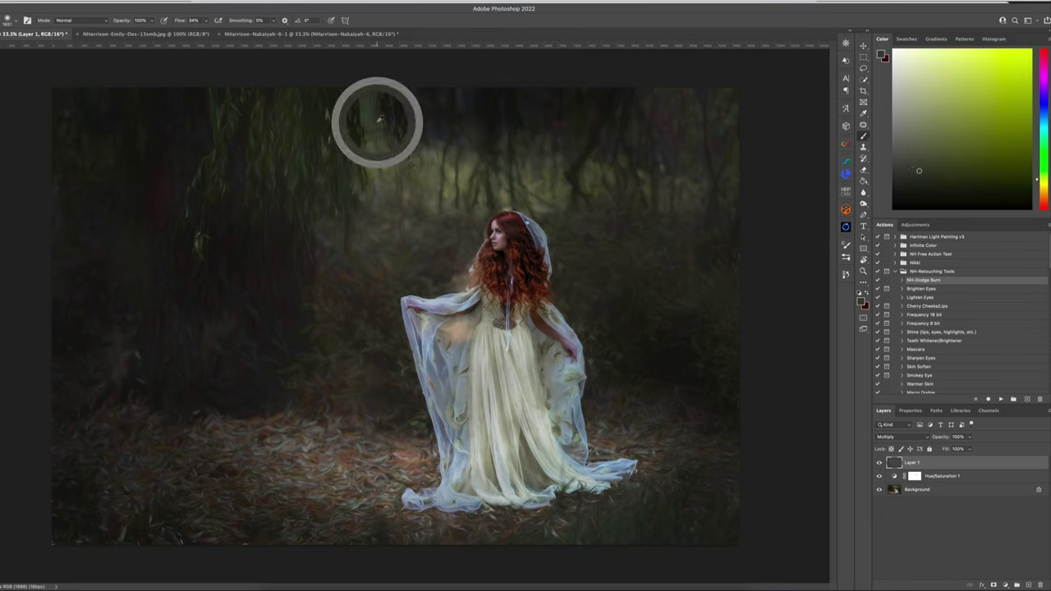
{"action": "mouse_move", "coordinate": [543, 109]}
{"action": "left_mouse_down"}
{"action": "mouse_move", "coordinate": [695, 105]}
{"action": "mouse_move", "coordinate": [724, 123]}
{"action": "mouse_move", "coordinate": [744, 114]}
{"action": "mouse_move", "coordinate": [656, 127]}
{"action": "mouse_move", "coordinate": [624, 159]}
{"action": "mouse_move", "coordinate": [547, 194]}
{"action": "mouse_move", "coordinate": [333, 263]}
{"action": "mouse_move", "coordinate": [364, 205]}
{"action": "mouse_move", "coordinate": [324, 311]}
{"action": "mouse_move", "coordinate": [392, 152]}
{"action": "mouse_move", "coordinate": [374, 114]}
{"action": "mouse_move", "coordinate": [436, 125]}
{"action": "mouse_move", "coordinate": [429, 193]}
{"action": "mouse_move", "coordinate": [478, 161]}
{"action": "mouse_move", "coordinate": [665, 168]}
{"action": "left_mouse_up"}
{"action": "key", "text": "bracketright"}
{"action": "key", "text": "bracketright"}
{"action": "key", "text": "bracketright"}
{"action": "key", "text": "bracketright"}
{"action": "mouse_move", "coordinate": [652, 94]}
{"action": "left_mouse_down"}
{"action": "mouse_move", "coordinate": [644, 183]}
{"action": "mouse_move", "coordinate": [618, 185]}
{"action": "mouse_move", "coordinate": [719, 197]}
{"action": "mouse_move", "coordinate": [724, 102]}
{"action": "mouse_move", "coordinate": [732, 106]}
{"action": "mouse_move", "coordinate": [397, 232]}
{"action": "mouse_move", "coordinate": [427, 221]}
{"action": "mouse_move", "coordinate": [432, 203]}
{"action": "mouse_move", "coordinate": [395, 161]}
{"action": "mouse_move", "coordinate": [544, 73]}
{"action": "left_mouse_up"}
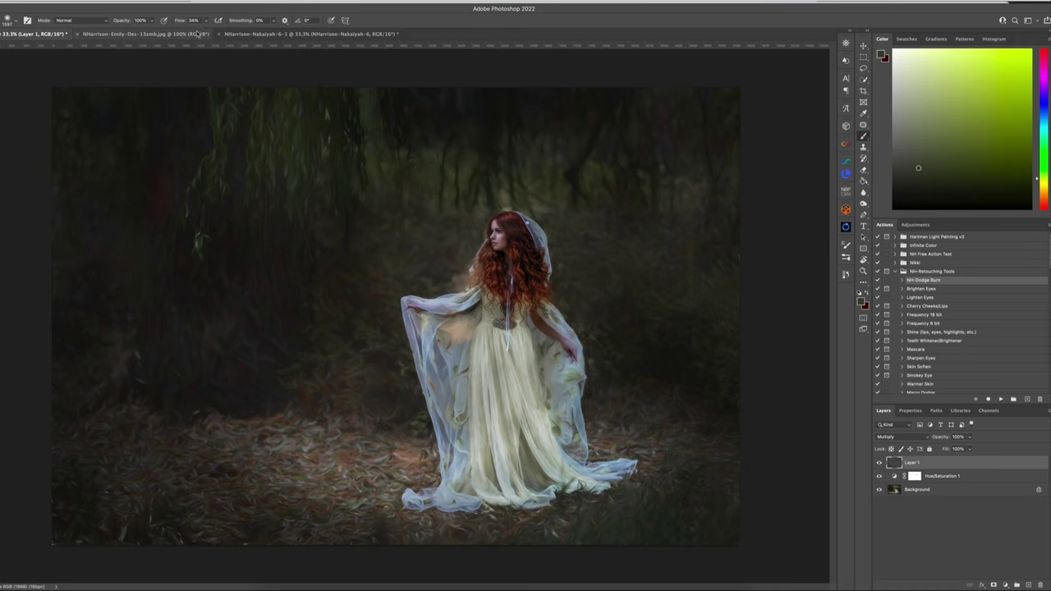
Step: Switch to the baby portrait and apply Camera Raw settings of Blacks +53, Shadows +48, Highlights -27 and slightly lower Contrast to its smart object
{"action": "left_click", "coordinate": [287, 34]}
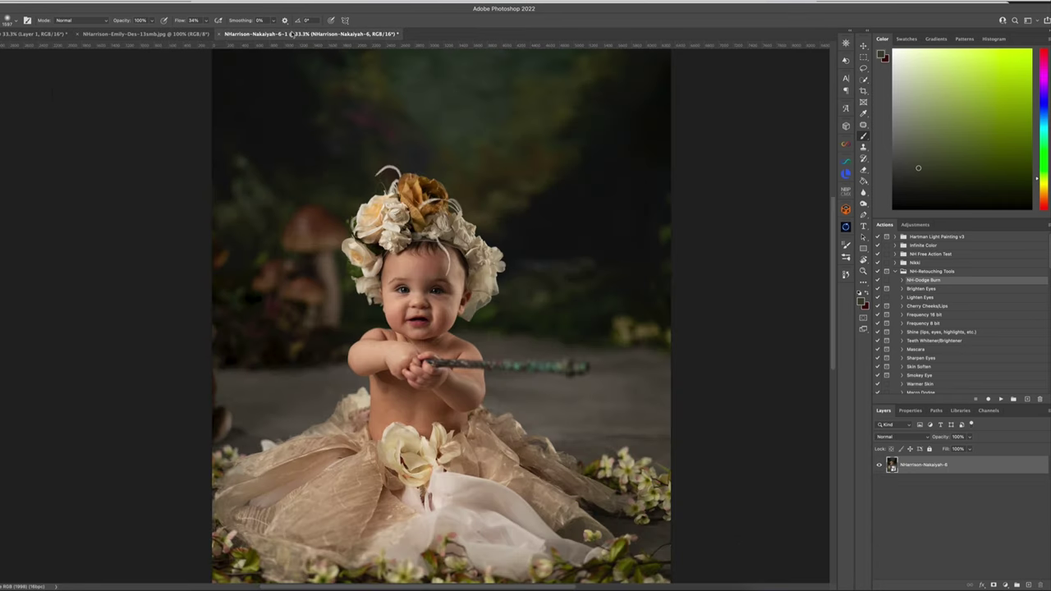
{"action": "key", "text": "ctrl+minus"}
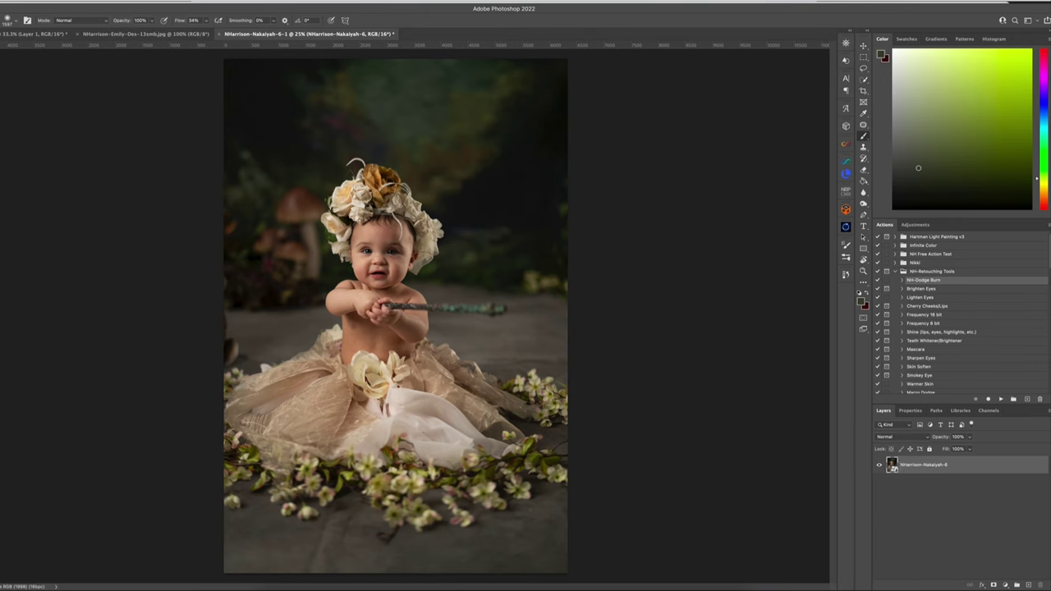
{"action": "double_click", "coordinate": [893, 467]}
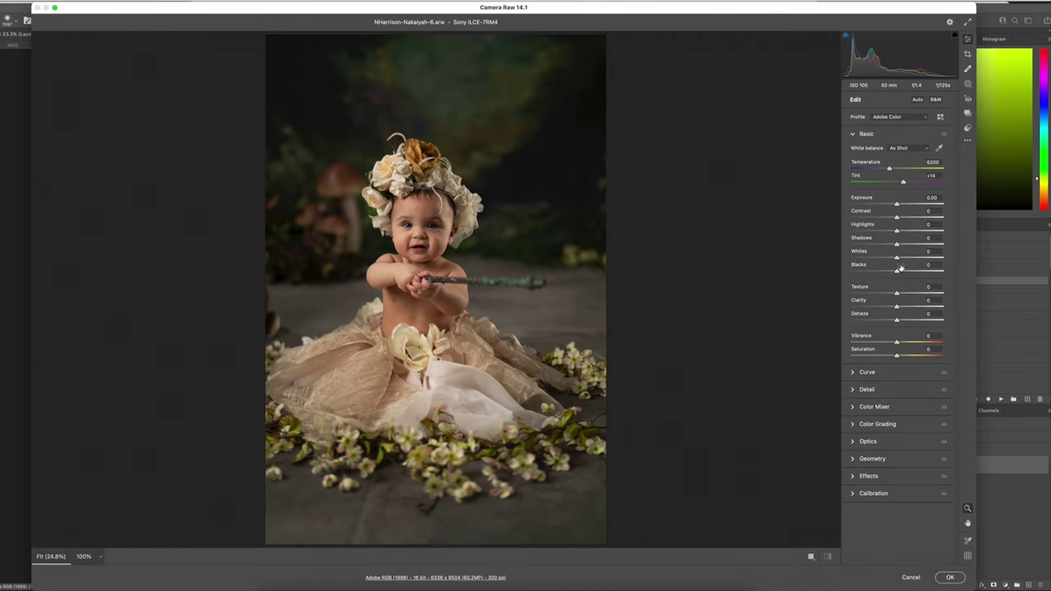
{"action": "left_click_drag", "start_coordinate": [897, 270], "coordinate": [918, 245]}
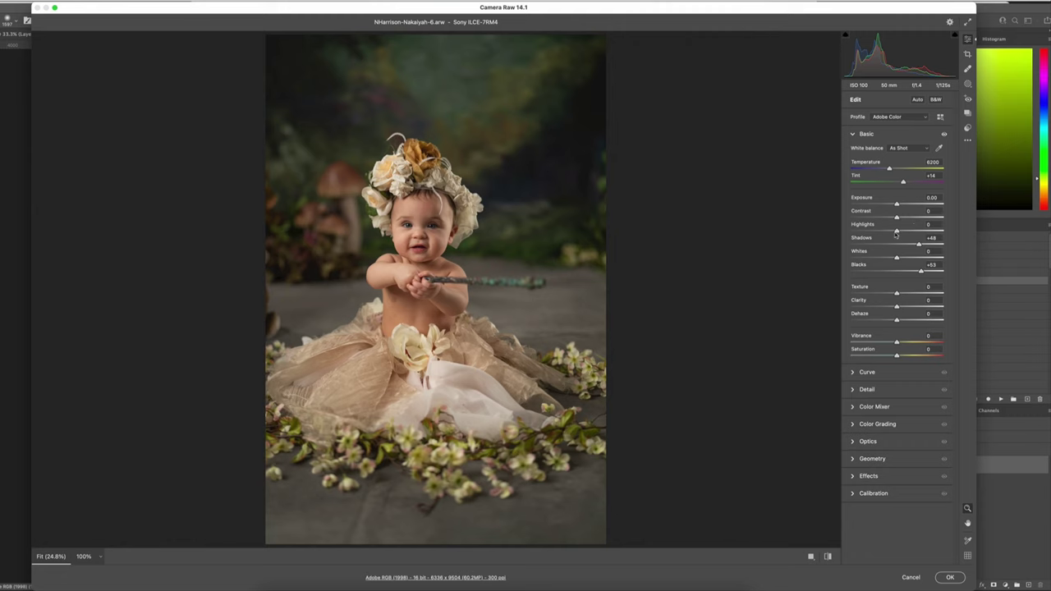
{"action": "mouse_move", "coordinate": [898, 234]}
{"action": "left_mouse_down"}
{"action": "mouse_move", "coordinate": [883, 232]}
{"action": "mouse_move", "coordinate": [894, 218]}
{"action": "left_mouse_up"}
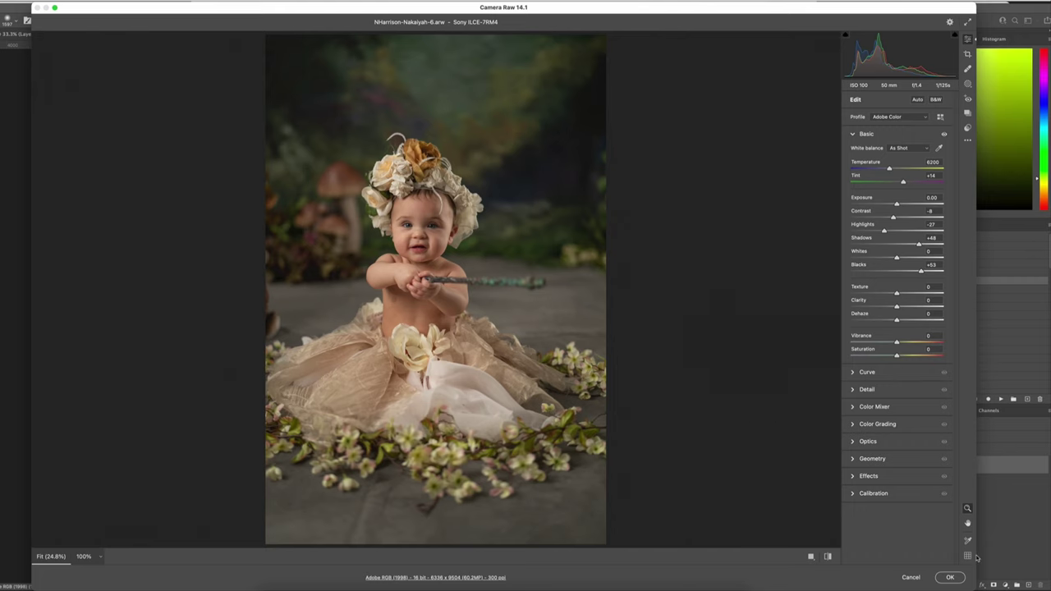
{"action": "left_click", "coordinate": [949, 579]}
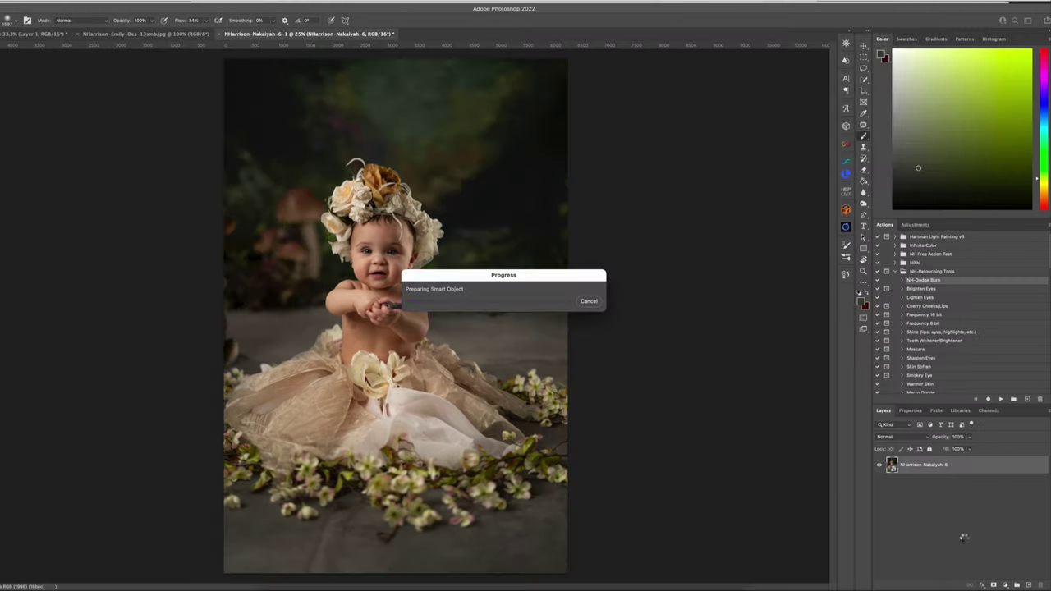
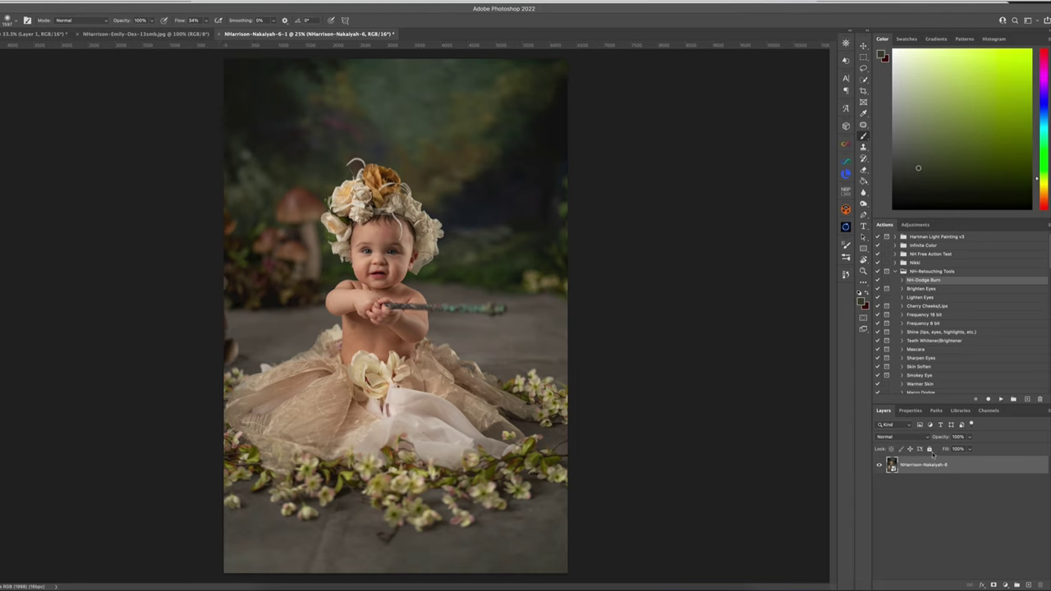
Step: Create a new smart object via copy, open it in Camera Raw and make an inverted Select Subject mask covering the background
{"action": "right_click", "coordinate": [940, 470]}
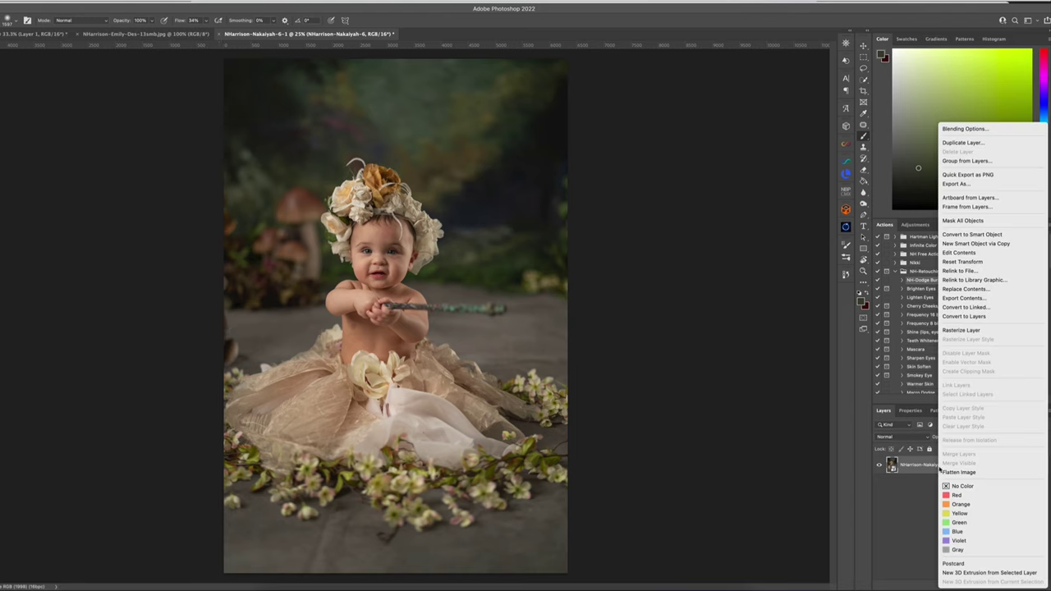
{"action": "left_click", "coordinate": [984, 244]}
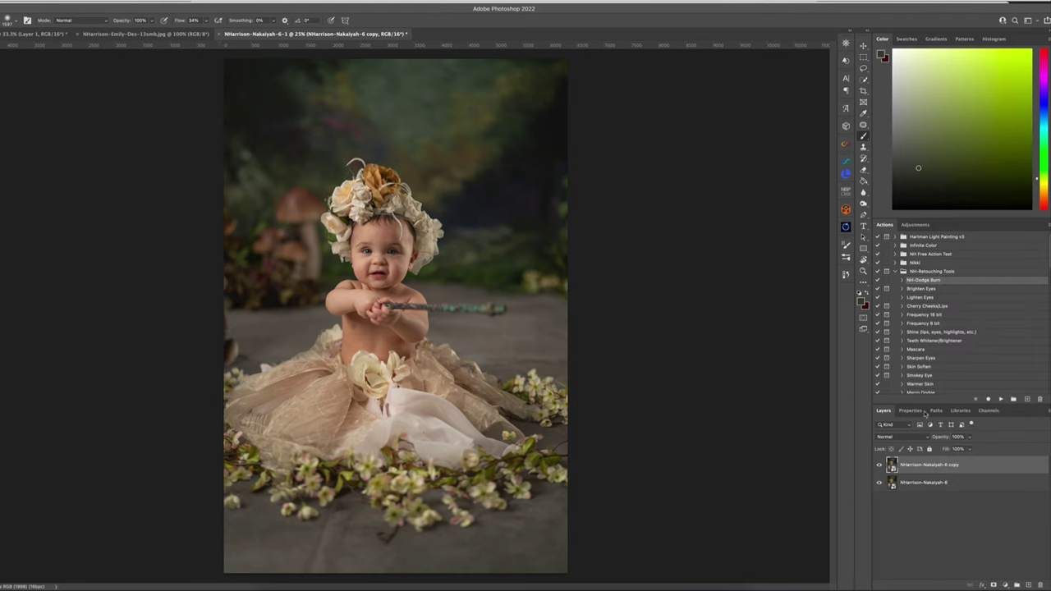
{"action": "double_click", "coordinate": [893, 466]}
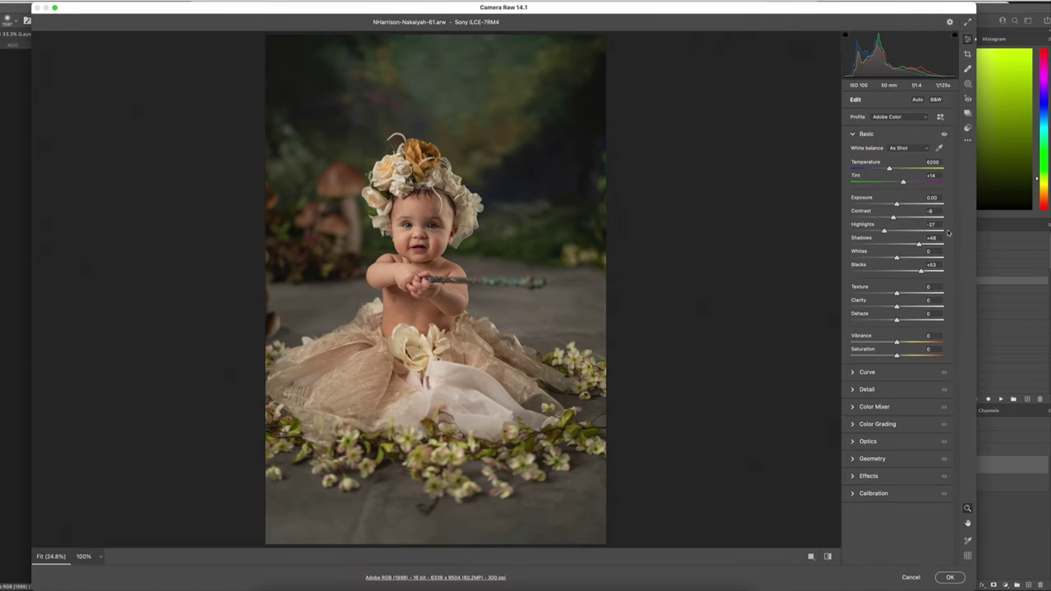
{"action": "left_click", "coordinate": [968, 84]}
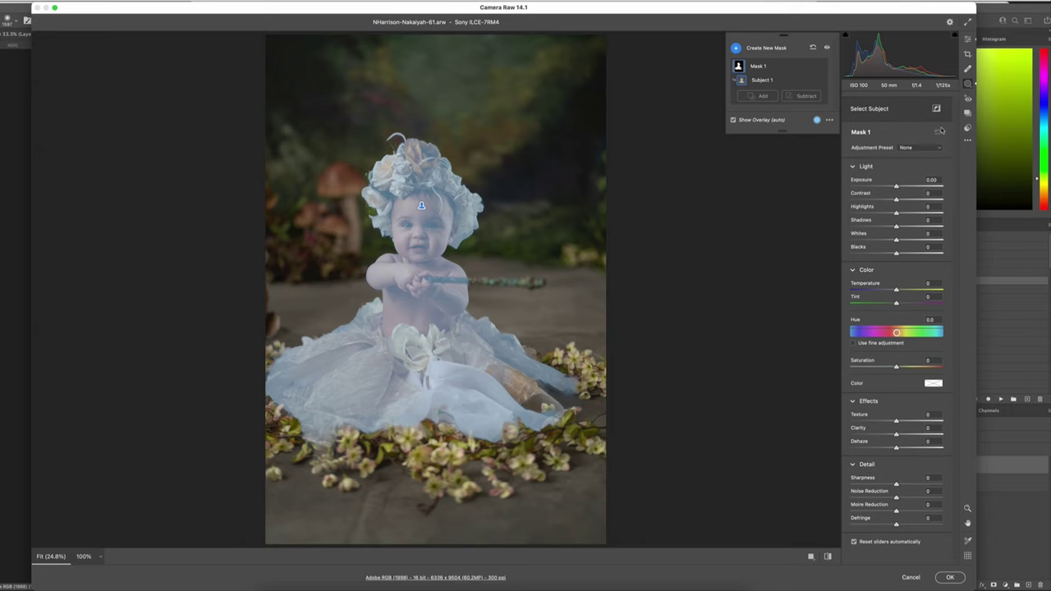
{"action": "mouse_move", "coordinate": [803, 81]}
{"action": "left_click", "coordinate": [809, 81]}
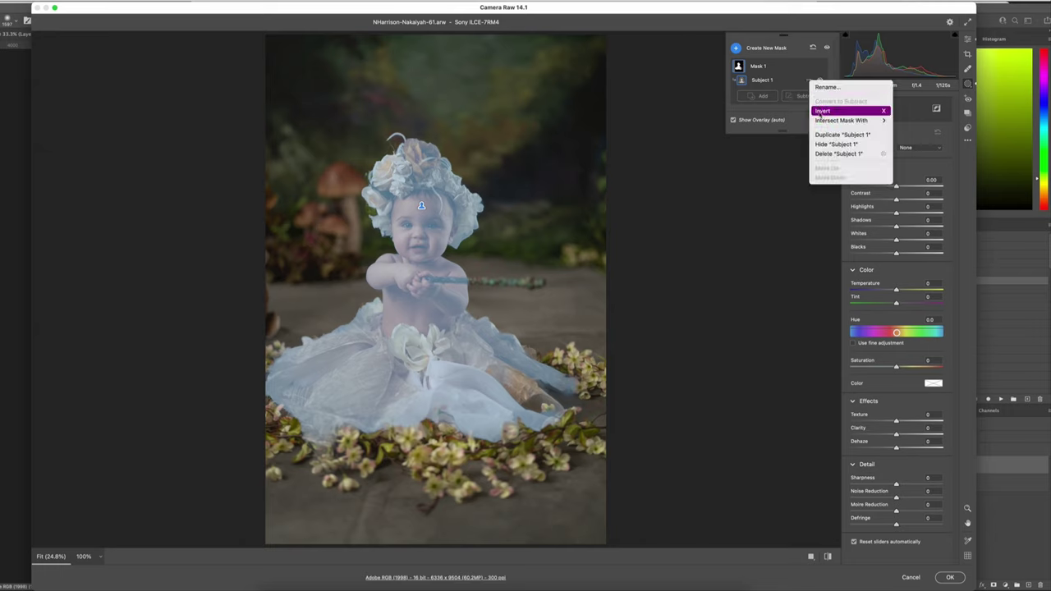
{"action": "left_click", "coordinate": [836, 111]}
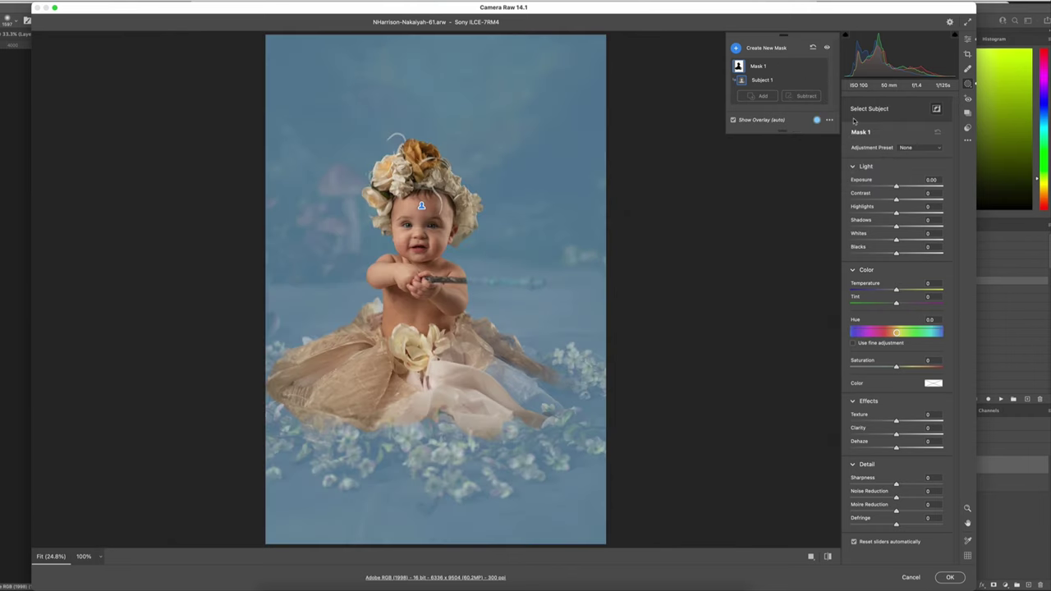
Step: Darken the masked background with Exposure -1.30, Contrast -10 and Shadows -42, and apply the Camera Raw changes
{"action": "left_click_drag", "start_coordinate": [897, 186], "coordinate": [885, 185]}
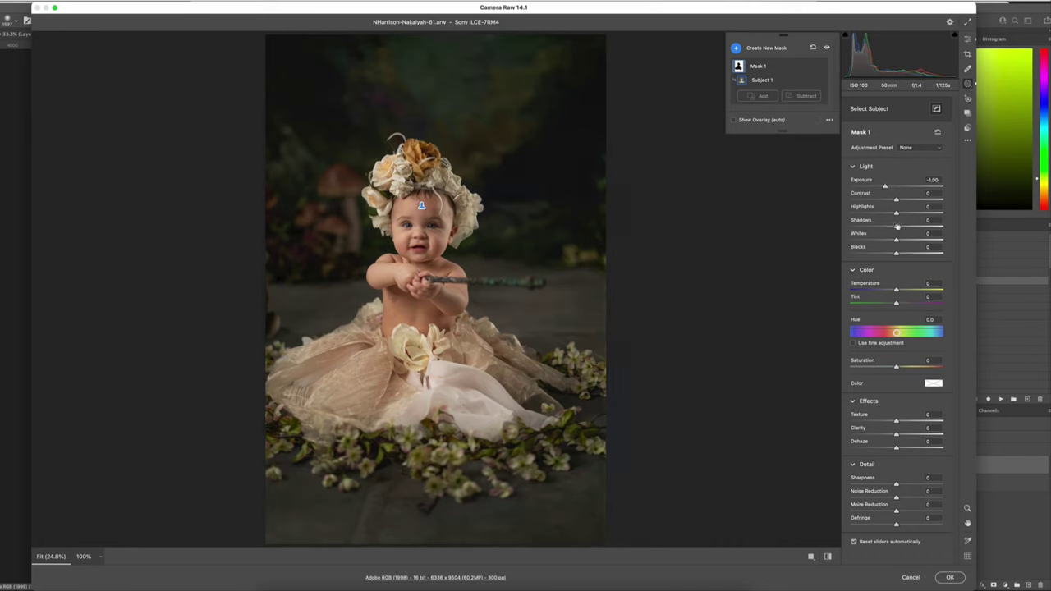
{"action": "left_click_drag", "start_coordinate": [896, 226], "coordinate": [876, 225]}
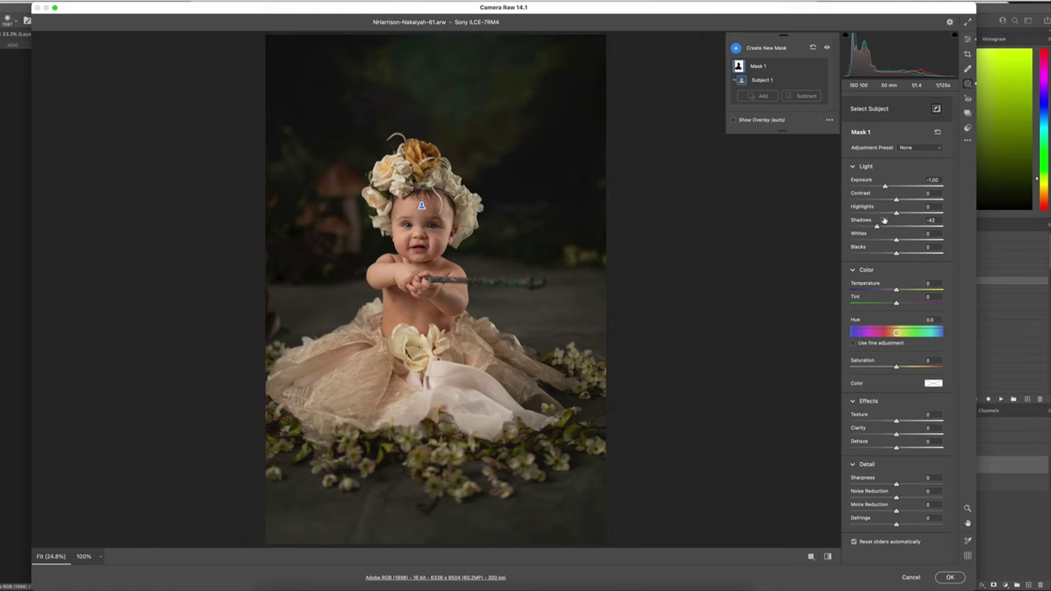
{"action": "left_click_drag", "start_coordinate": [896, 200], "coordinate": [881, 187]}
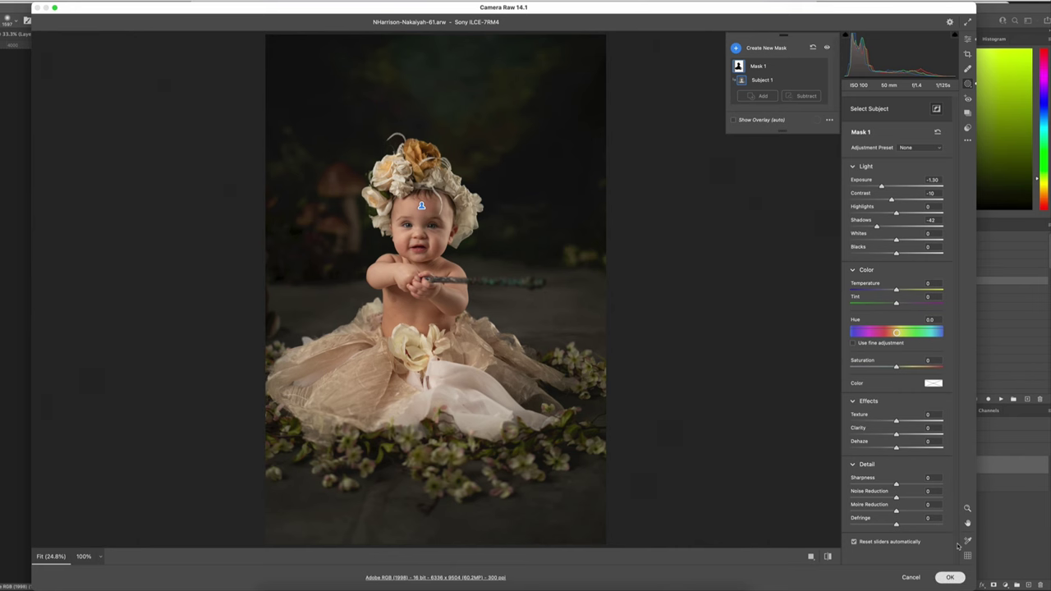
{"action": "key", "text": "Return"}
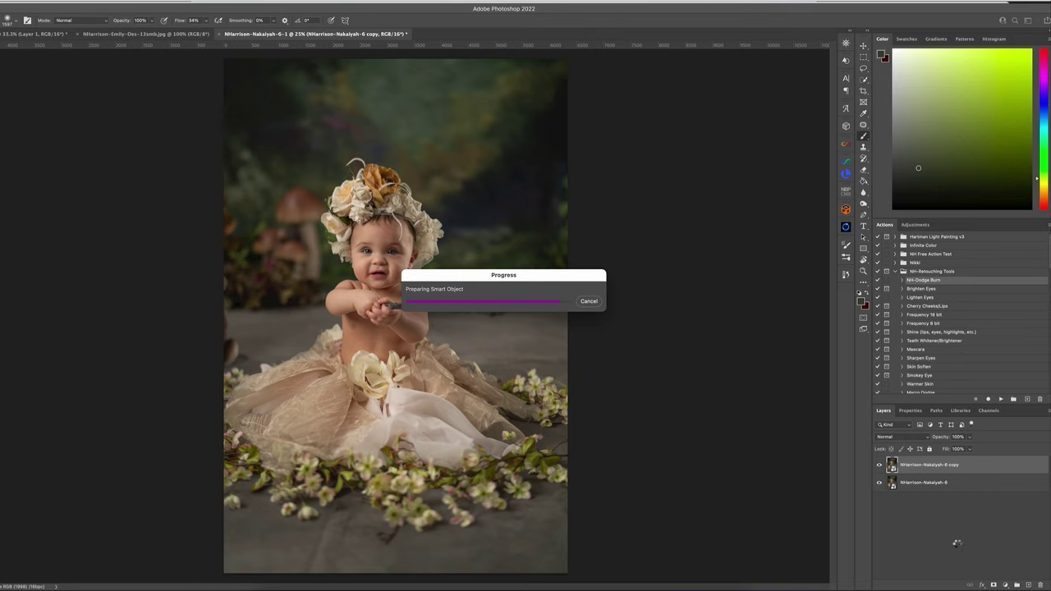
Step: Compare the image with and without the darkened-background smart object, and flatten the document into a single layer
{"action": "left_click", "coordinate": [878, 467]}
{"action": "left_click", "coordinate": [879, 466]}
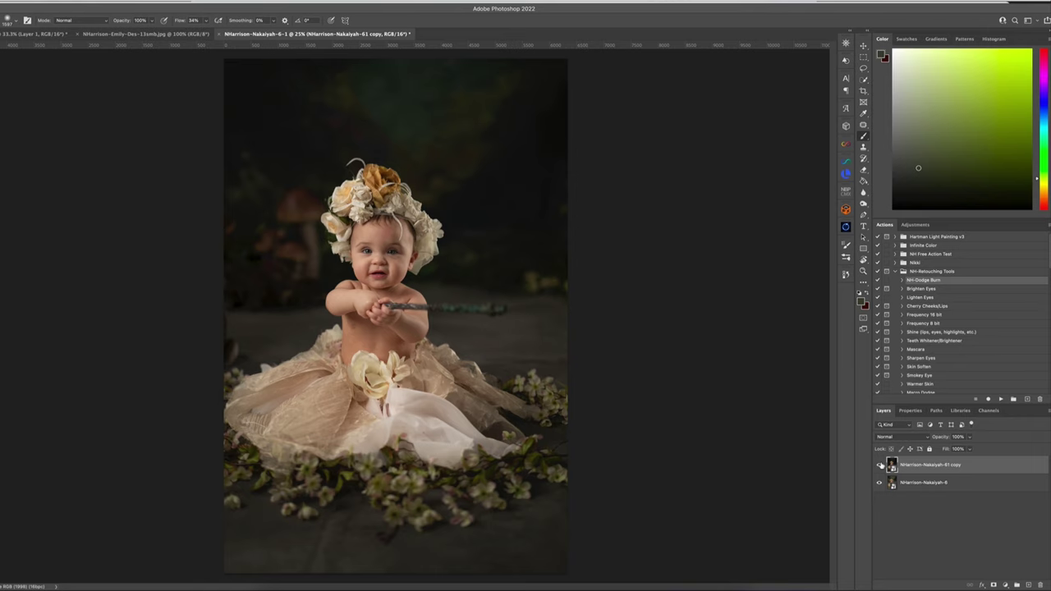
{"action": "left_click", "coordinate": [880, 465]}
{"action": "left_click", "coordinate": [879, 464]}
{"action": "left_click", "coordinate": [82, 2]}
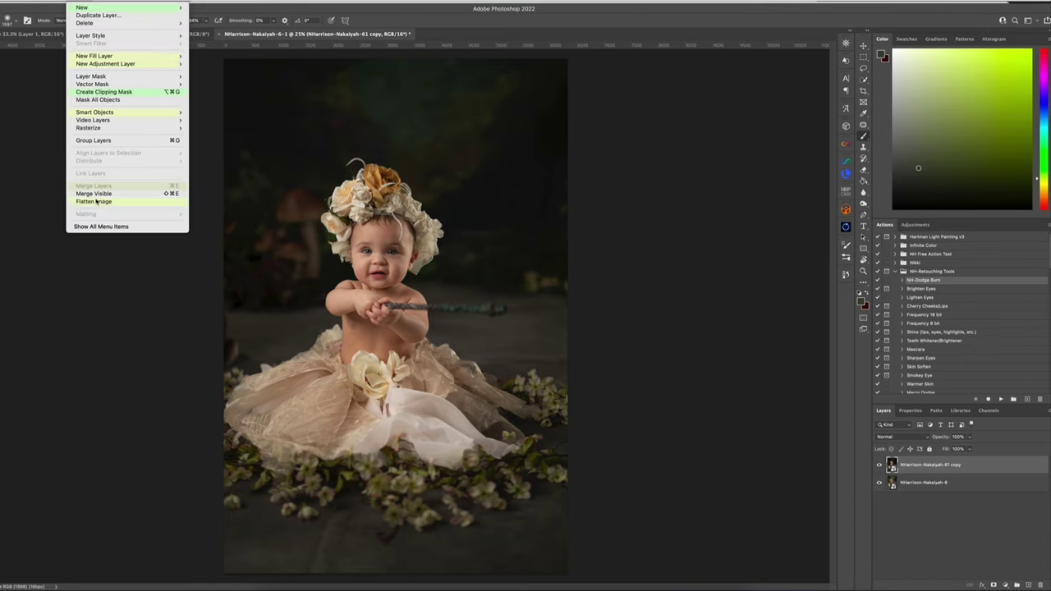
{"action": "left_click", "coordinate": [96, 202]}
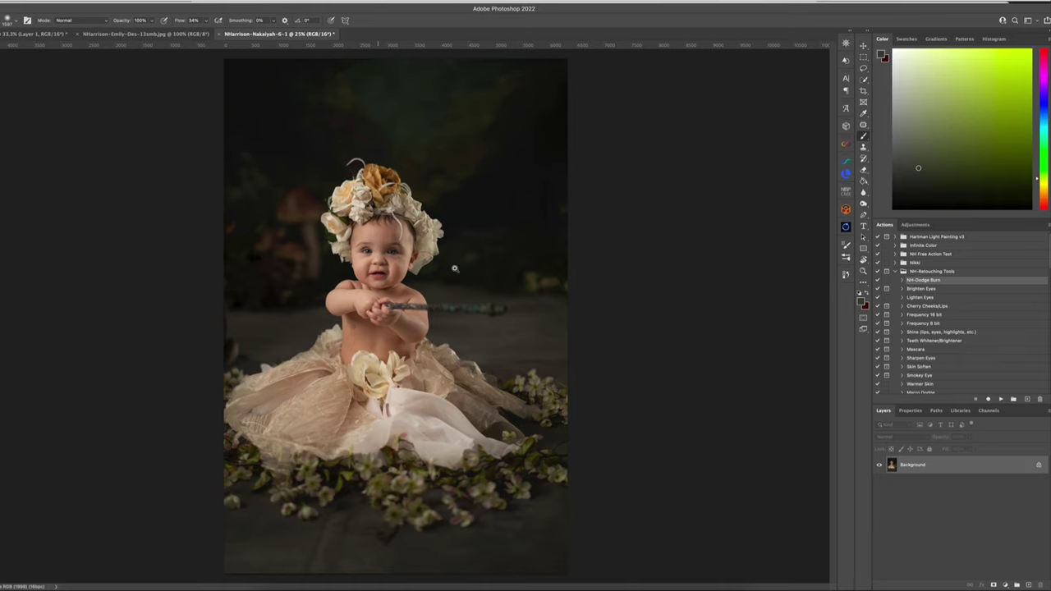
Step: Inspect the baby's eyes and face up close and reduce the brush size to 175
{"action": "left_click_drag", "start_coordinate": [366, 240], "coordinate": [464, 285]}
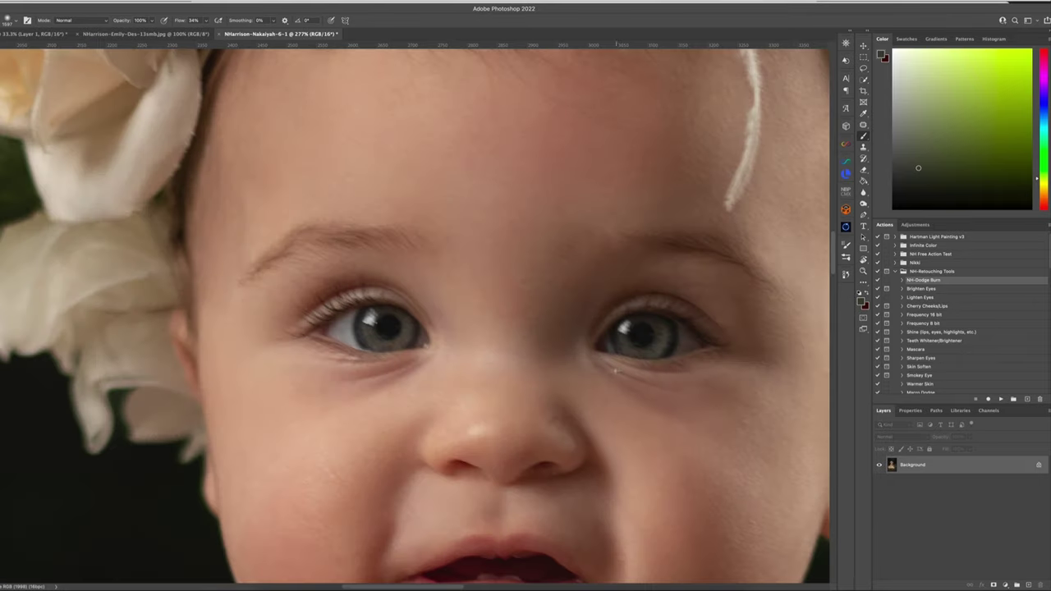
{"action": "key", "text": "z"}
{"action": "left_click_drag", "start_coordinate": [569, 331], "coordinate": [452, 270]}
{"action": "key", "text": "b"}
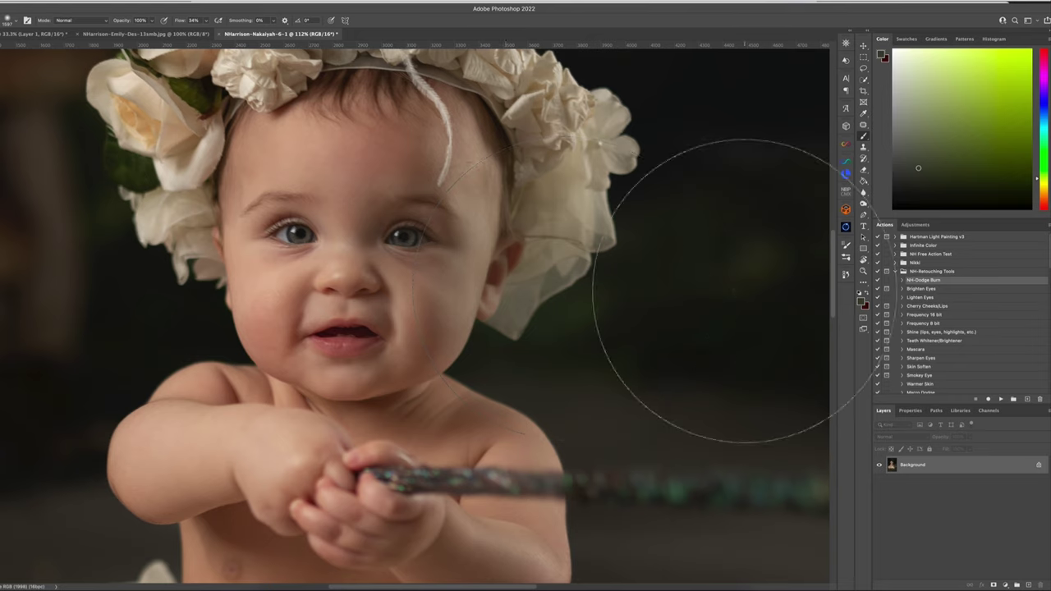
{"action": "key", "text": "["}
{"action": "key", "text": "["}
{"action": "key", "text": "["}
{"action": "key", "text": "["}
{"action": "key", "text": "["}
{"action": "key", "text": "["}
{"action": "key", "text": "["}
{"action": "key", "text": "["}
{"action": "key", "text": "["}
{"action": "key", "text": "["}
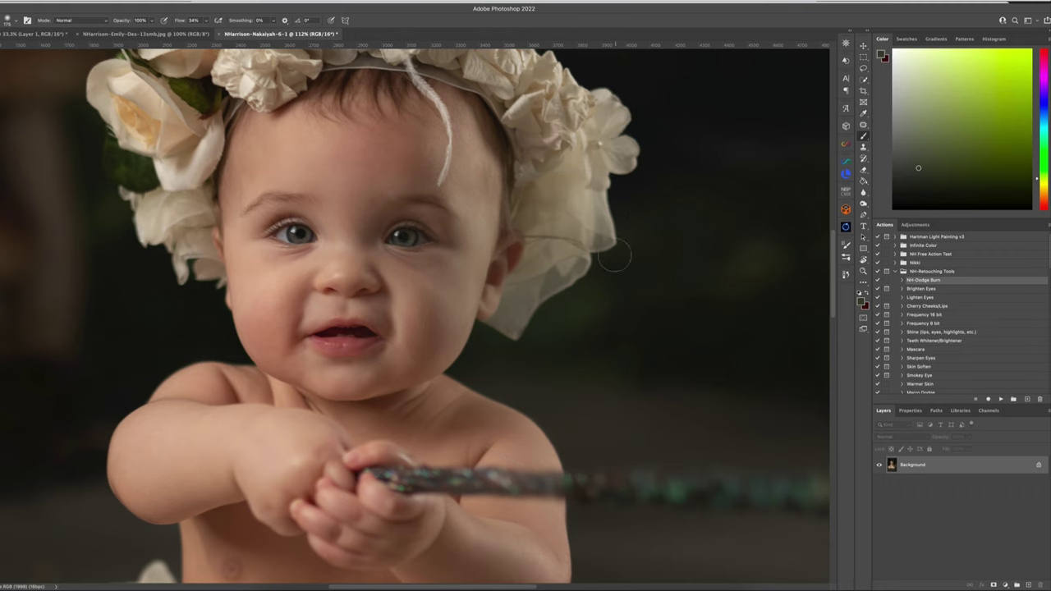
Step: Duplicate the flattened Background layer and open the duplicate in the Topaz Sharpen AI filter
{"action": "key", "text": "ctrl+minus"}
{"action": "key", "text": "ctrl+minus"}
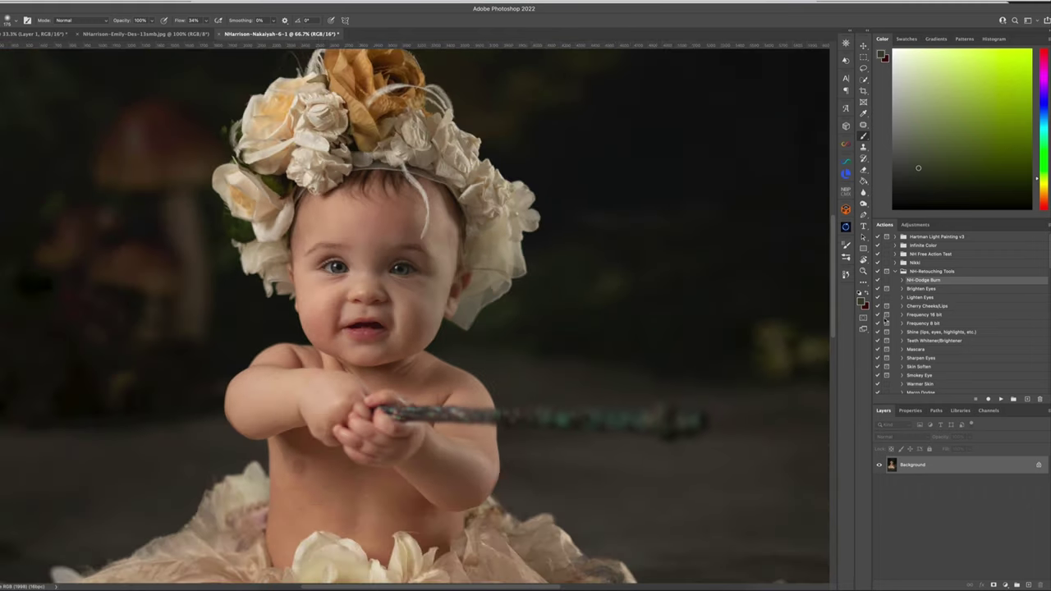
{"action": "key", "text": "ctrl+j"}
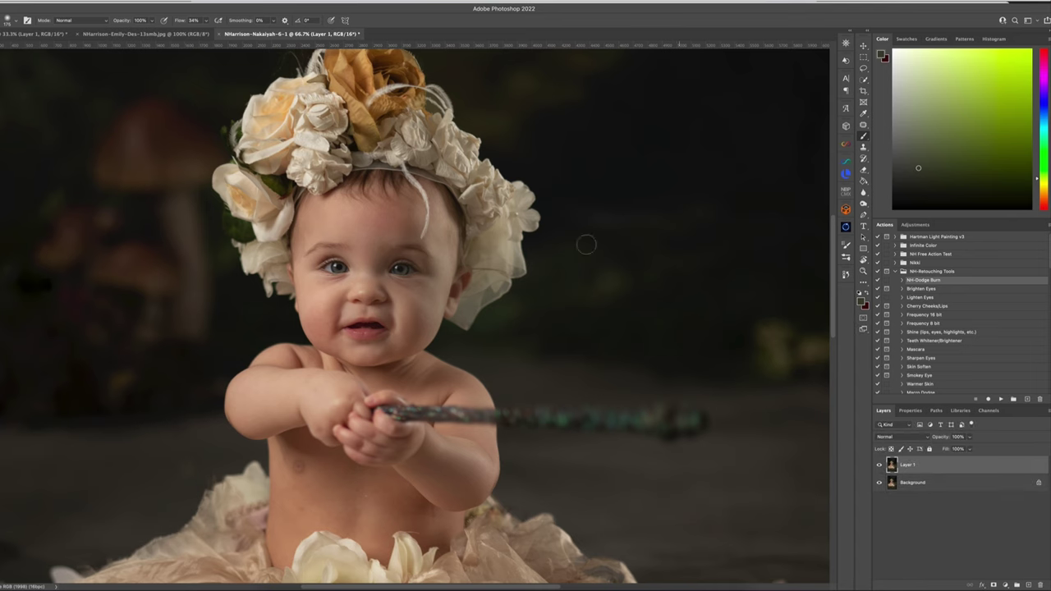
{"action": "left_click_drag", "start_coordinate": [410, 215], "coordinate": [474, 262]}
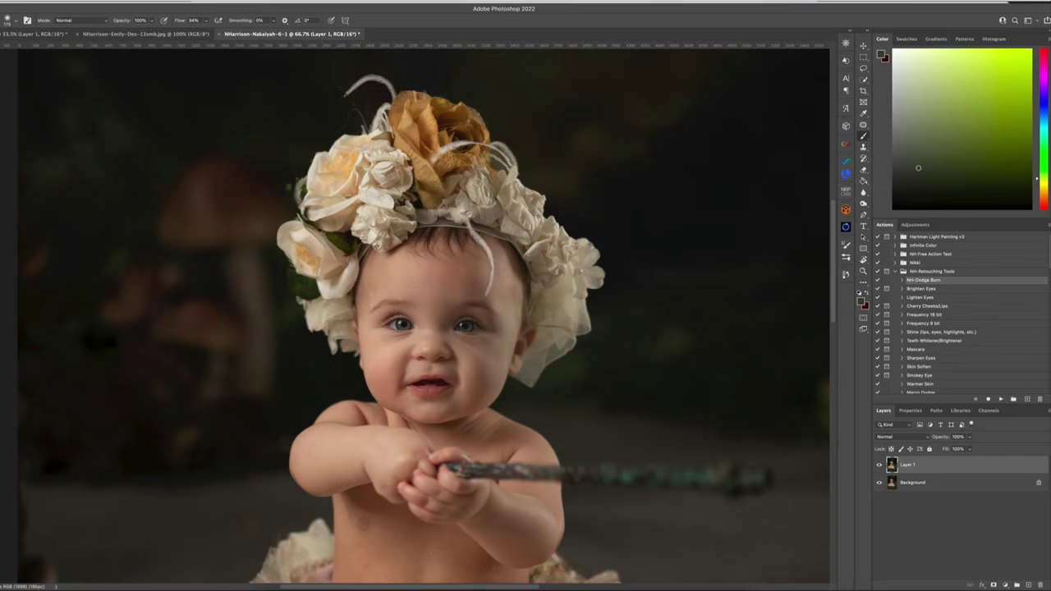
{"action": "left_click", "coordinate": [152, 2]}
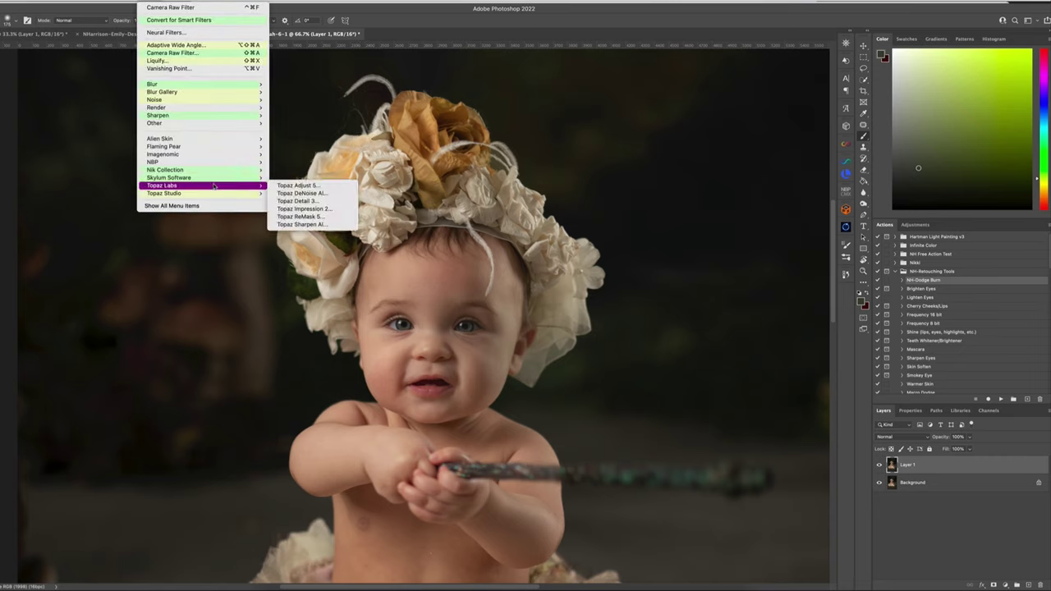
{"action": "mouse_move", "coordinate": [214, 192]}
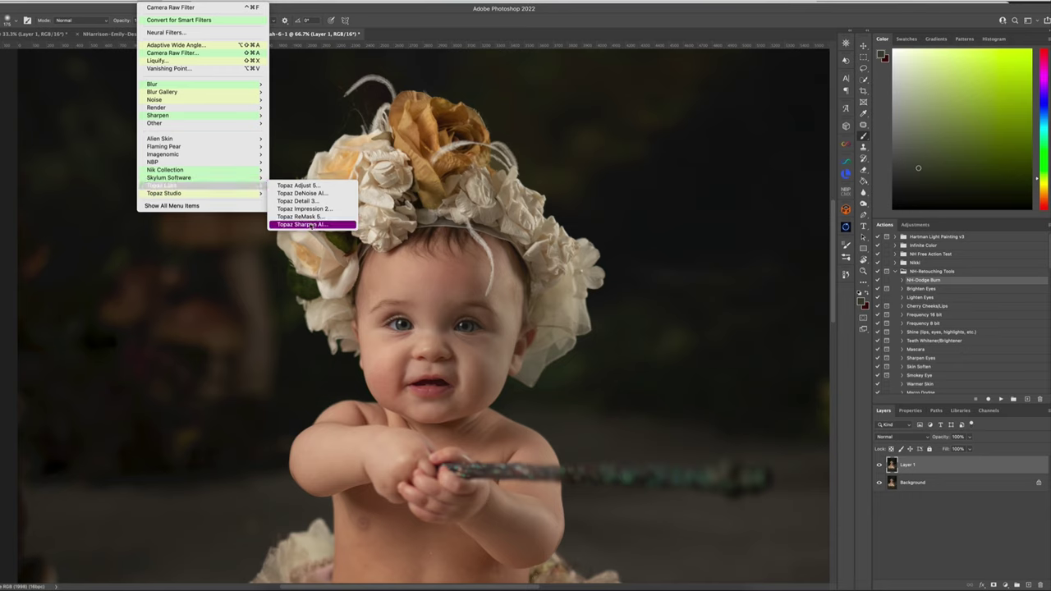
{"action": "left_click", "coordinate": [308, 224]}
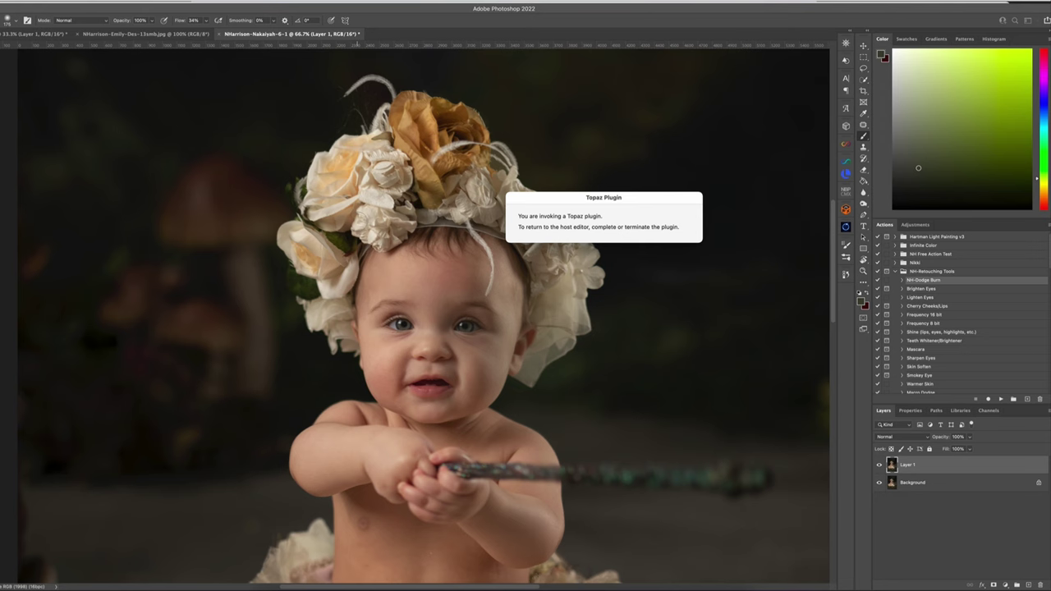
Step: Preview the sharpening on the baby's face and try the Too Soft - Very Blurry model
{"action": "scroll", "coordinate": [559, 237], "scroll_direction": "up", "scroll_amount": 5}
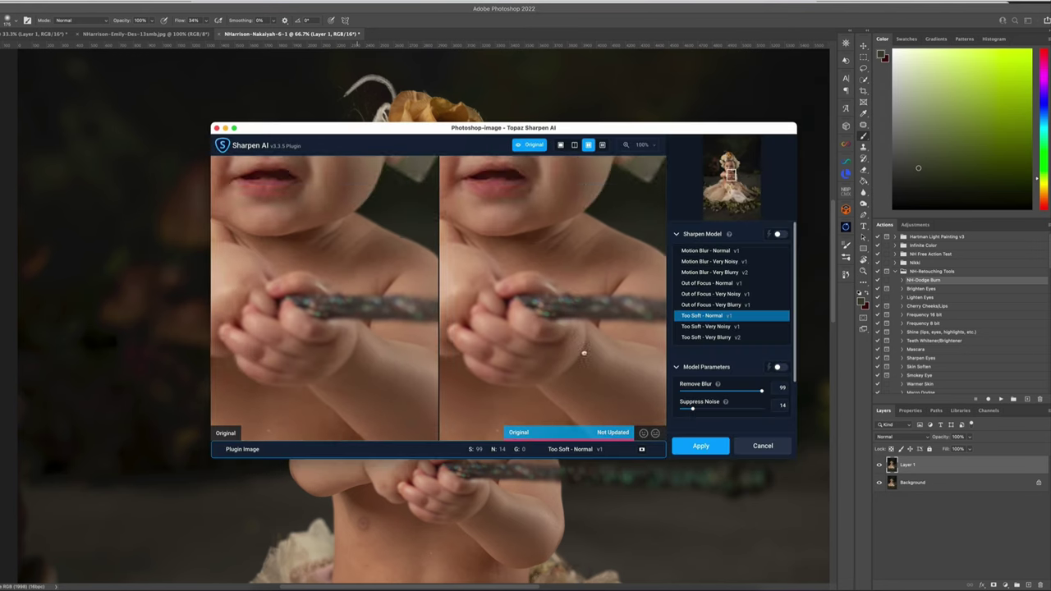
{"action": "scroll", "coordinate": [599, 322], "scroll_direction": "up", "scroll_amount": 1}
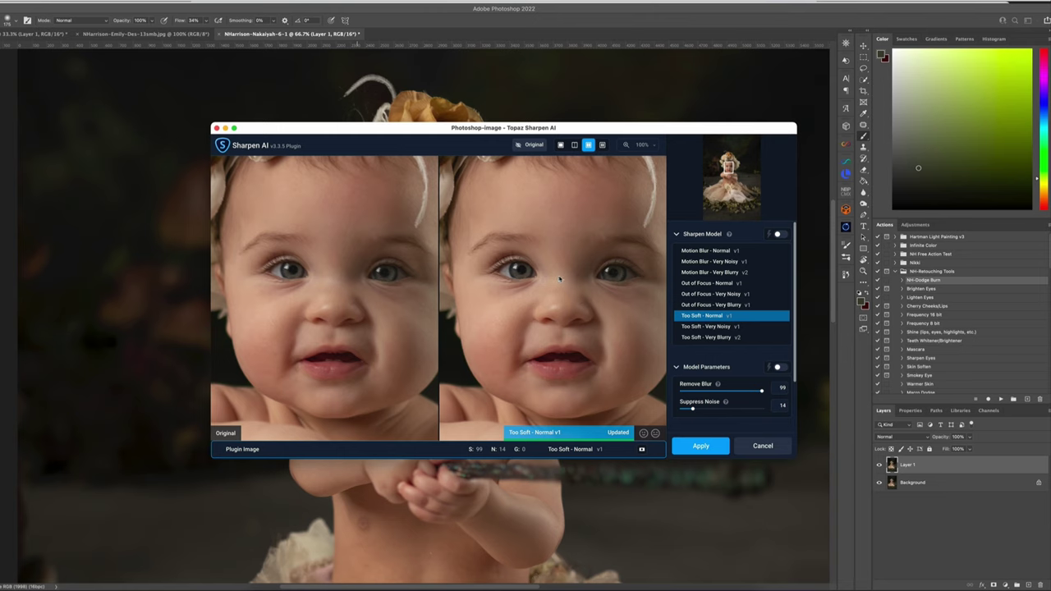
{"action": "scroll", "coordinate": [559, 279], "scroll_direction": "right", "scroll_amount": 1}
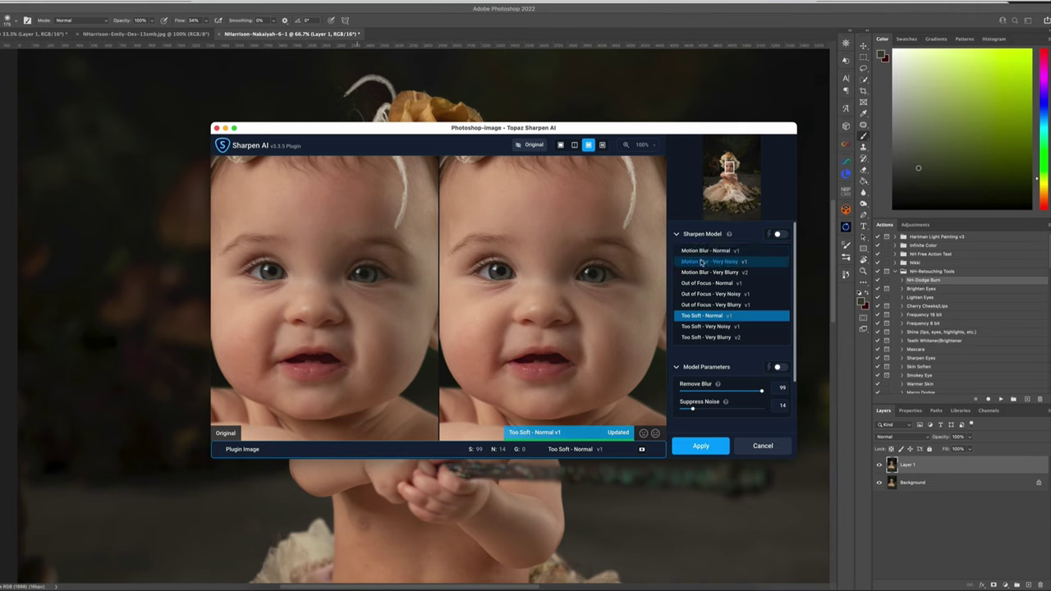
{"action": "left_click", "coordinate": [693, 339]}
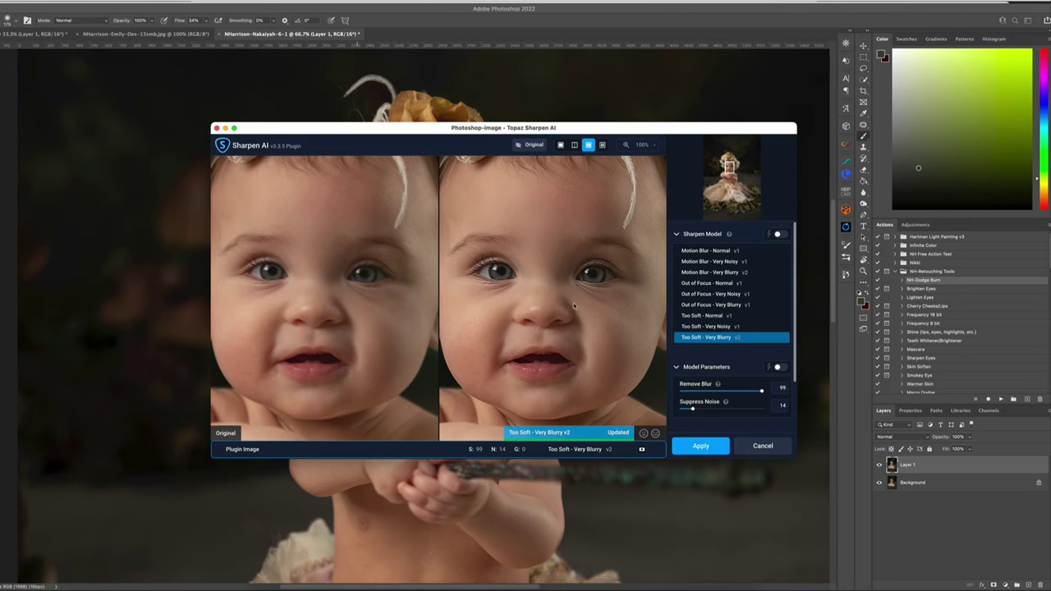
{"action": "left_click_drag", "start_coordinate": [583, 262], "coordinate": [596, 249]}
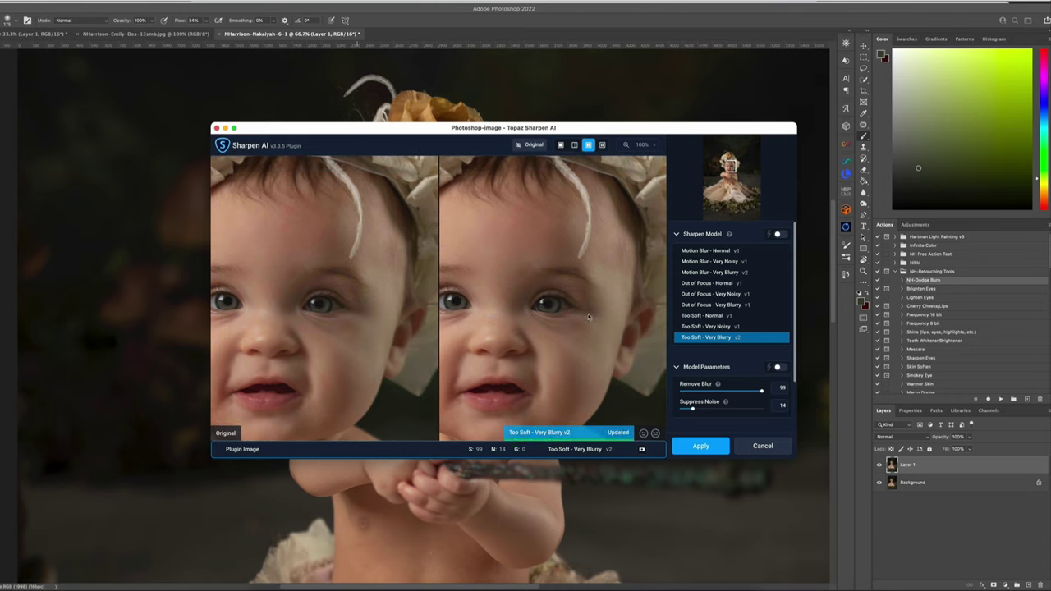
{"action": "left_click_drag", "start_coordinate": [588, 316], "coordinate": [560, 330]}
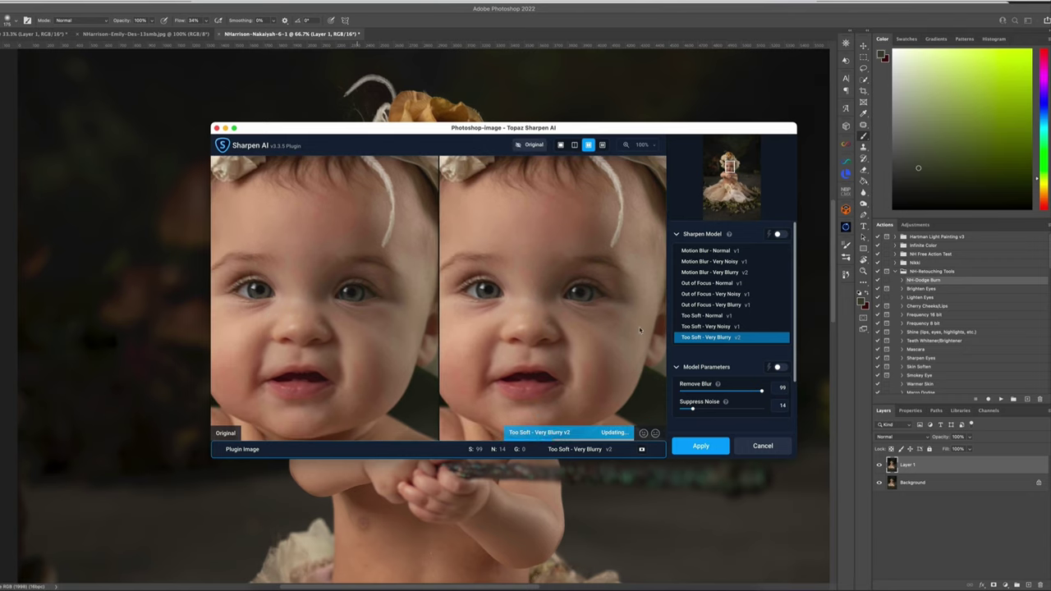
Step: Choose the Too Soft - Normal model, check the face preview and apply the sharpening to the duplicate layer
{"action": "left_click", "coordinate": [703, 320]}
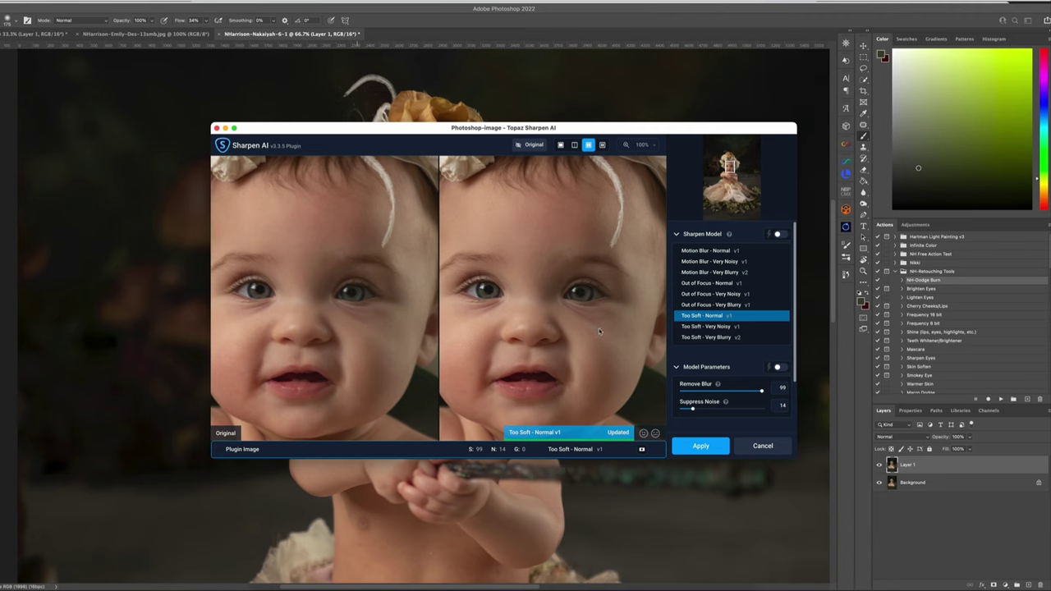
{"action": "left_click_drag", "start_coordinate": [541, 289], "coordinate": [567, 291]}
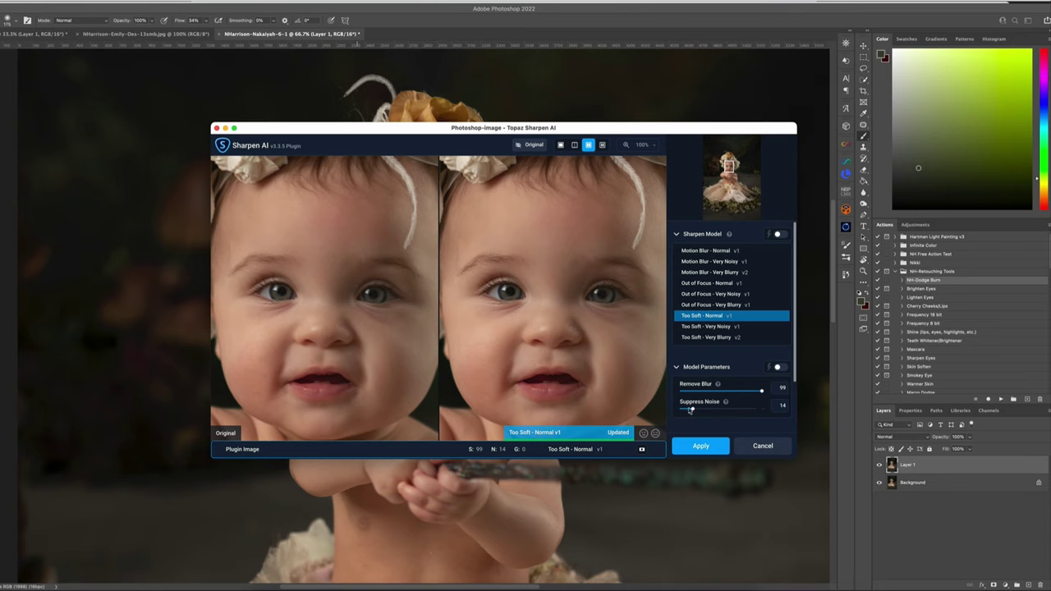
{"action": "scroll", "coordinate": [593, 350], "scroll_direction": "down", "scroll_amount": 3}
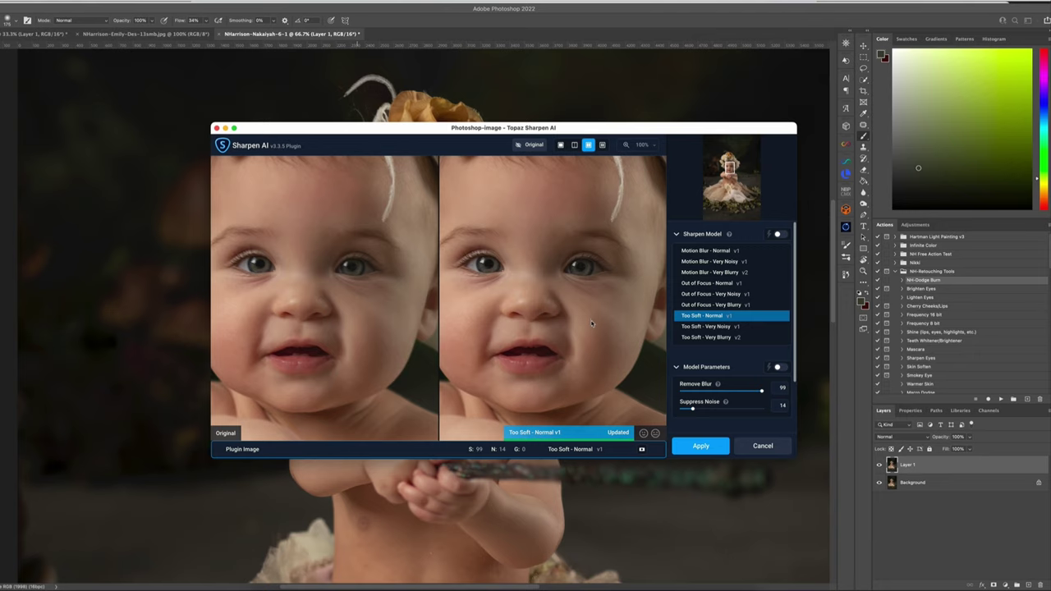
{"action": "left_click", "coordinate": [700, 446]}
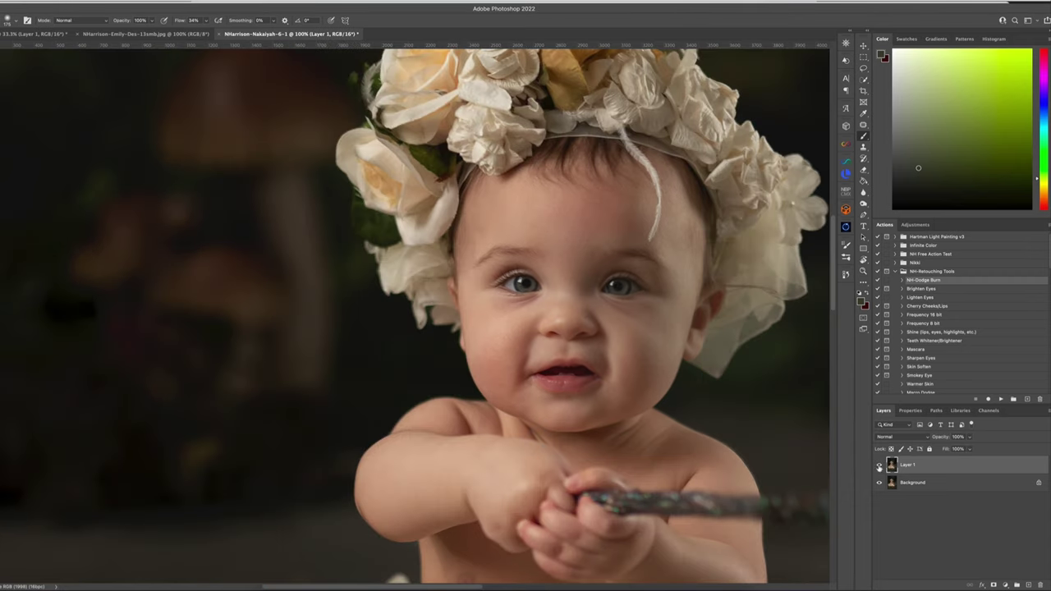
Step: Hide the sharpened Layer 1 and duplicate the Background layer beneath it
{"action": "left_click", "coordinate": [880, 465]}
{"action": "left_click", "coordinate": [939, 484]}
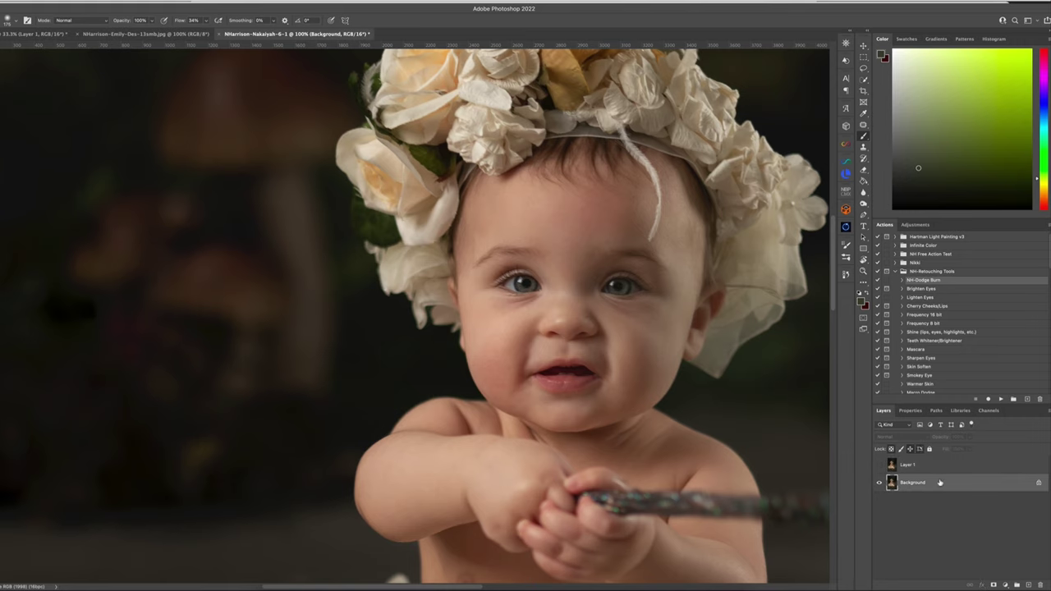
{"action": "key", "text": "ctrl+j"}
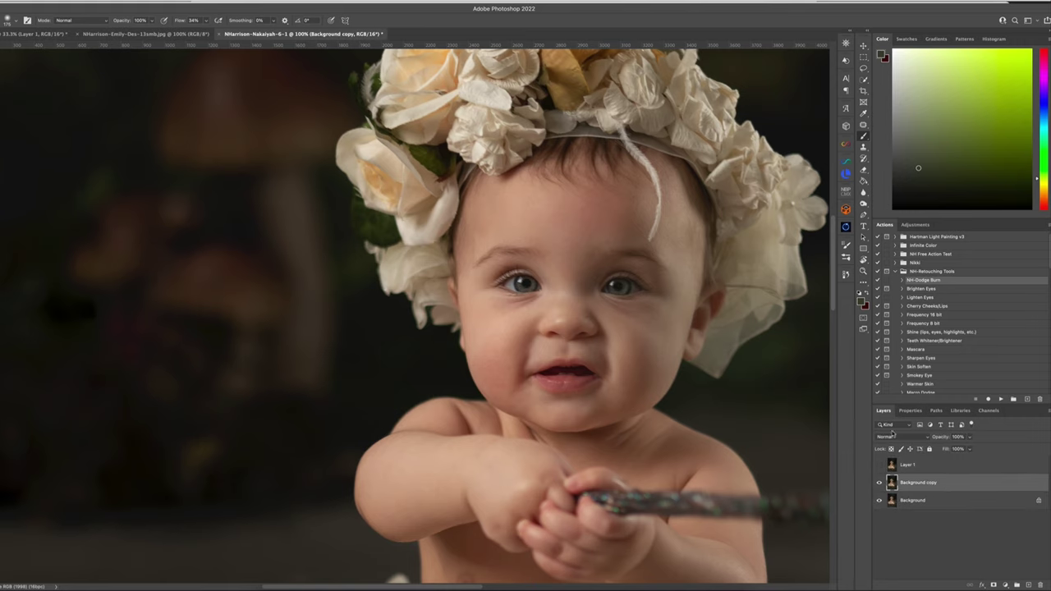
Step: Set the blend mode of the Background copy layer to Linear Light
{"action": "left_click_drag", "start_coordinate": [712, 345], "coordinate": [620, 297]}
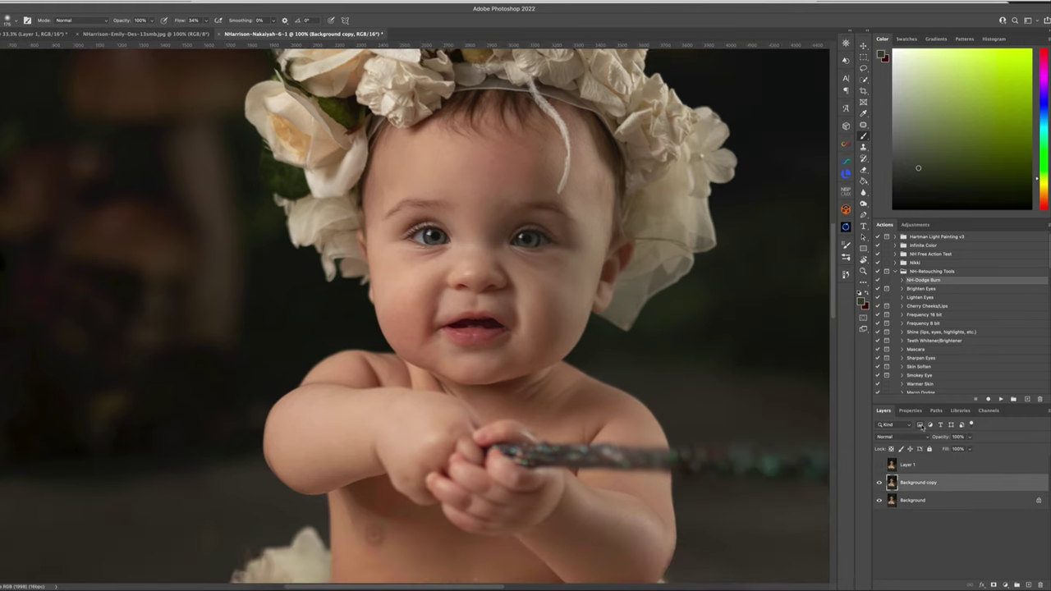
{"action": "left_click", "coordinate": [910, 437]}
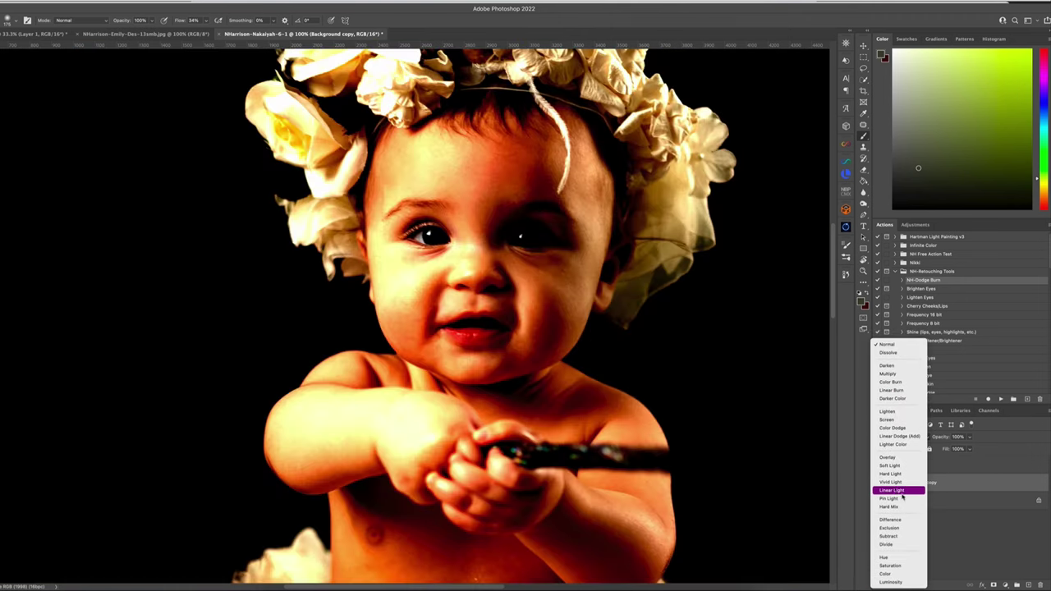
{"action": "left_click", "coordinate": [902, 493]}
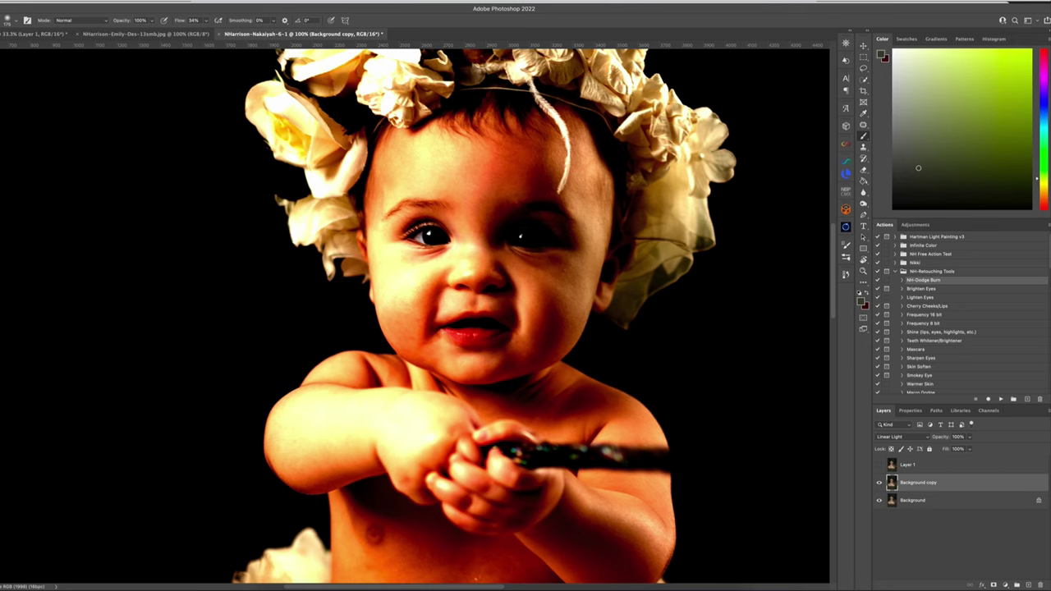
Step: Apply a High Pass filter to the Background copy layer with a slightly reduced radius
{"action": "left_click", "coordinate": [148, 0]}
{"action": "mouse_move", "coordinate": [222, 124]}
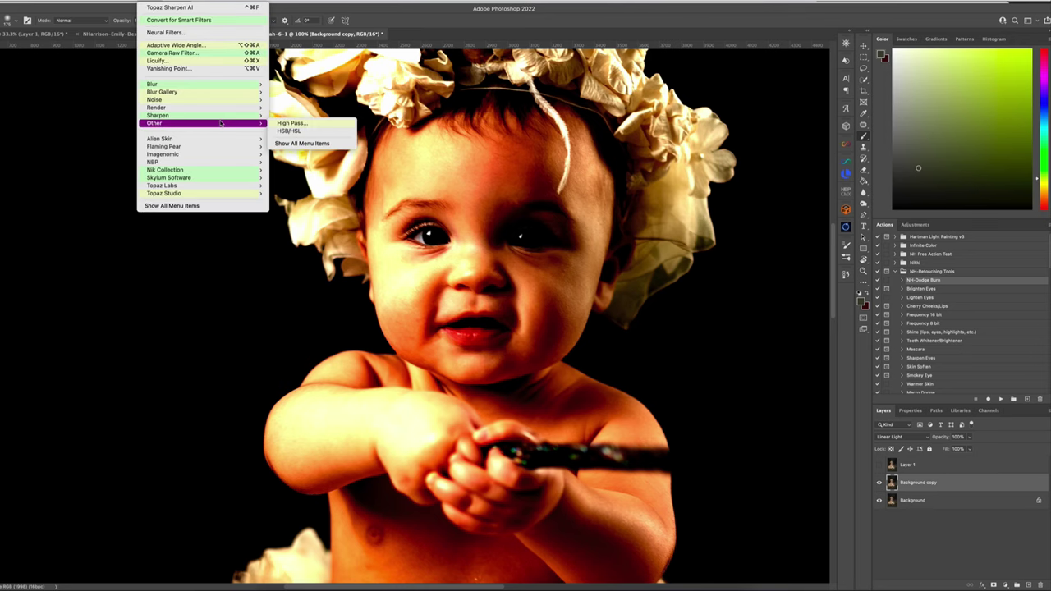
{"action": "left_click", "coordinate": [311, 124]}
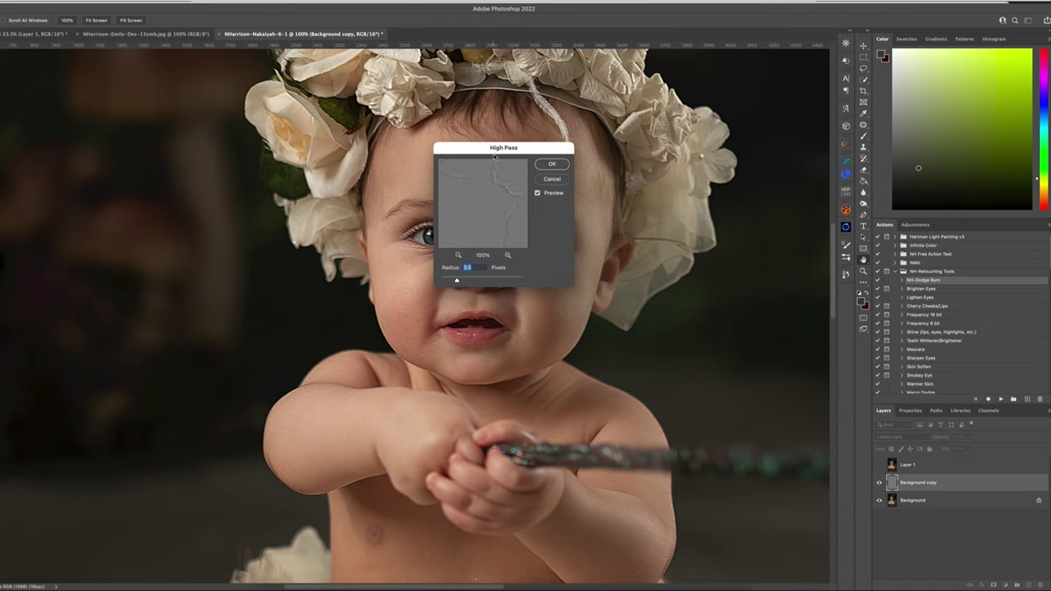
{"action": "left_click_drag", "start_coordinate": [496, 151], "coordinate": [636, 244]}
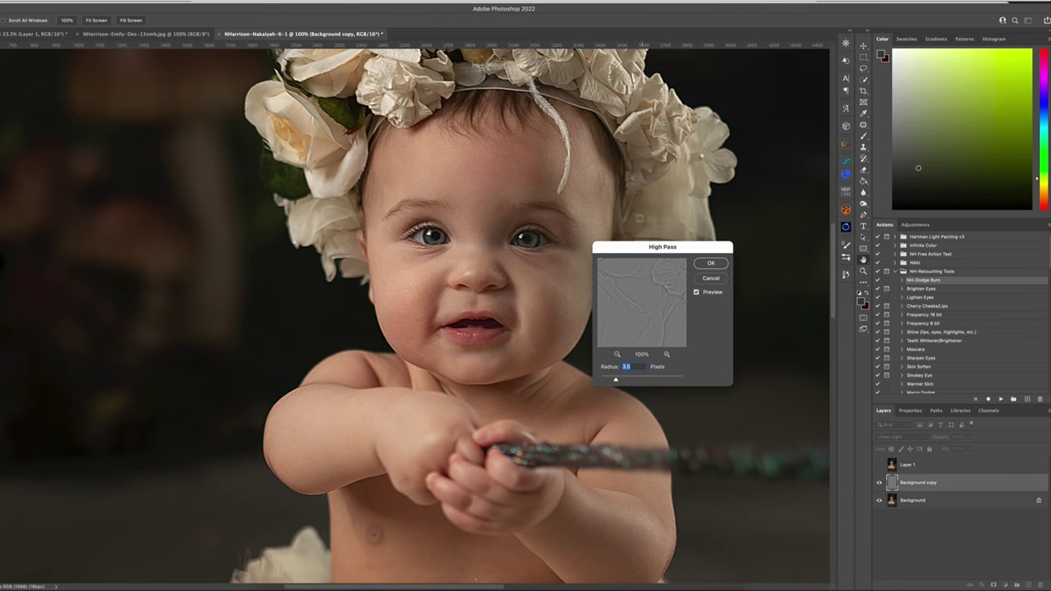
{"action": "left_click_drag", "start_coordinate": [618, 380], "coordinate": [614, 381]}
{"action": "key", "text": "Return"}
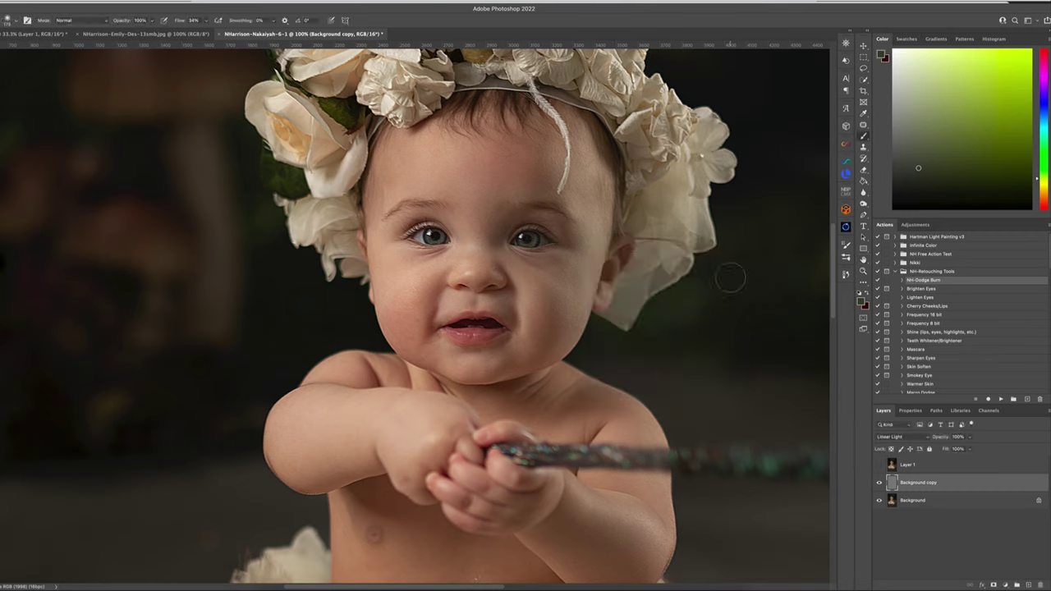
Step: Compare the baby portrait with and without the High Pass sharpening layer
{"action": "left_click", "coordinate": [879, 483]}
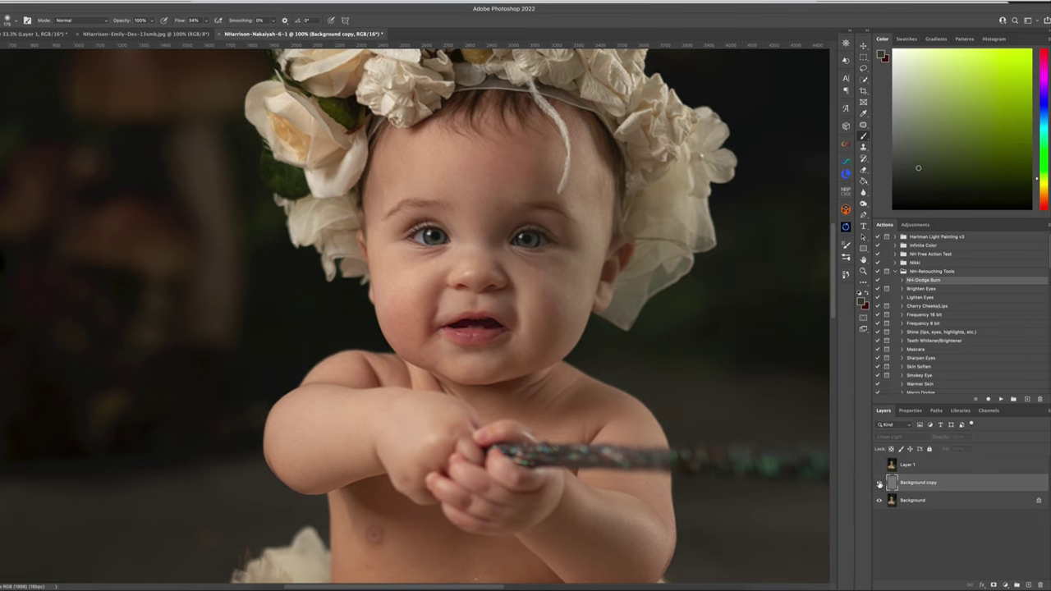
{"action": "left_click", "coordinate": [879, 483]}
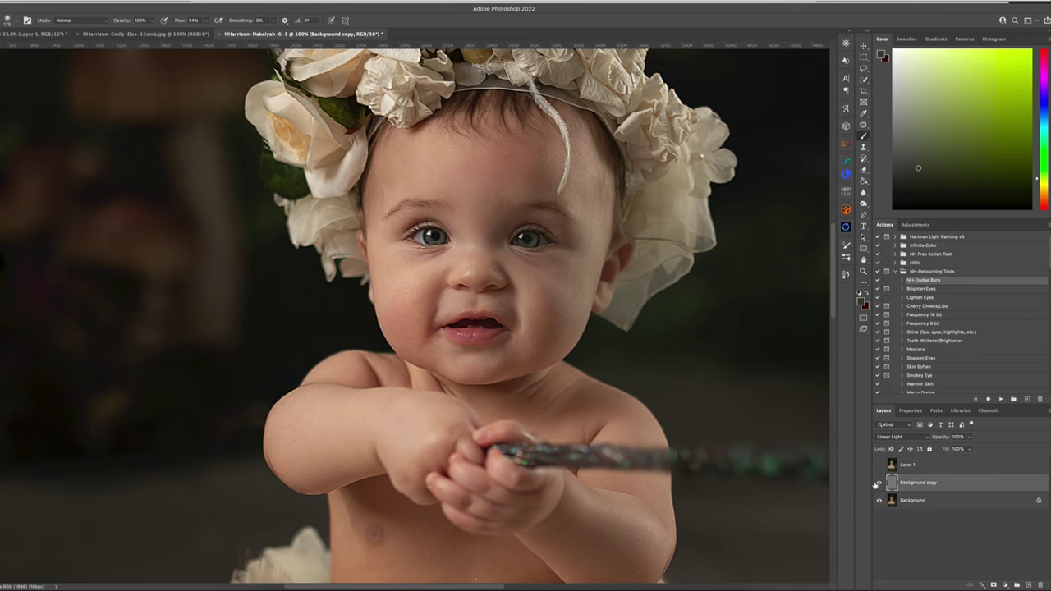
{"action": "left_click", "coordinate": [878, 483]}
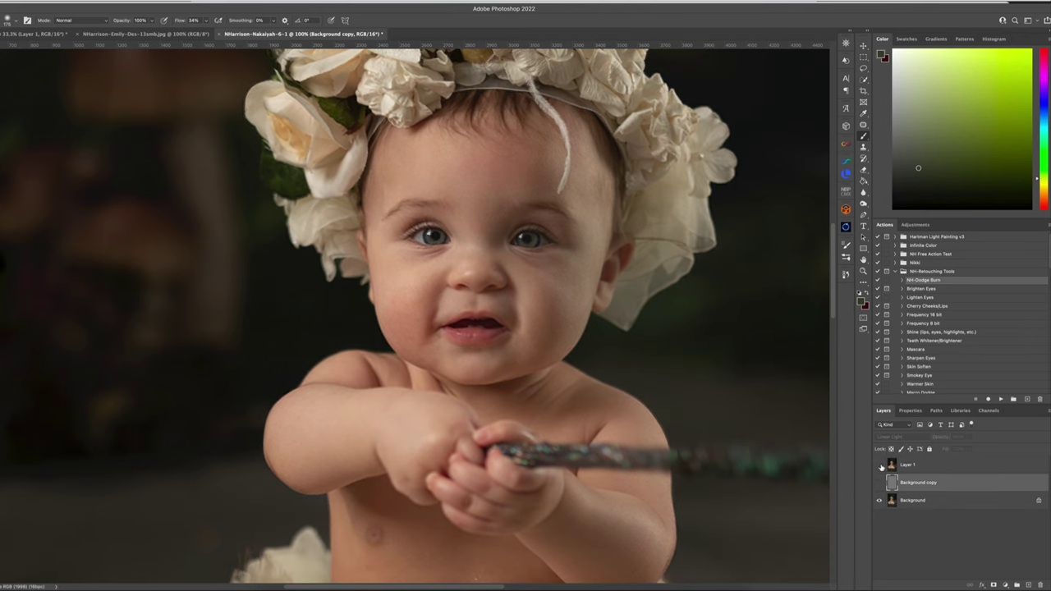
{"action": "left_click", "coordinate": [879, 484]}
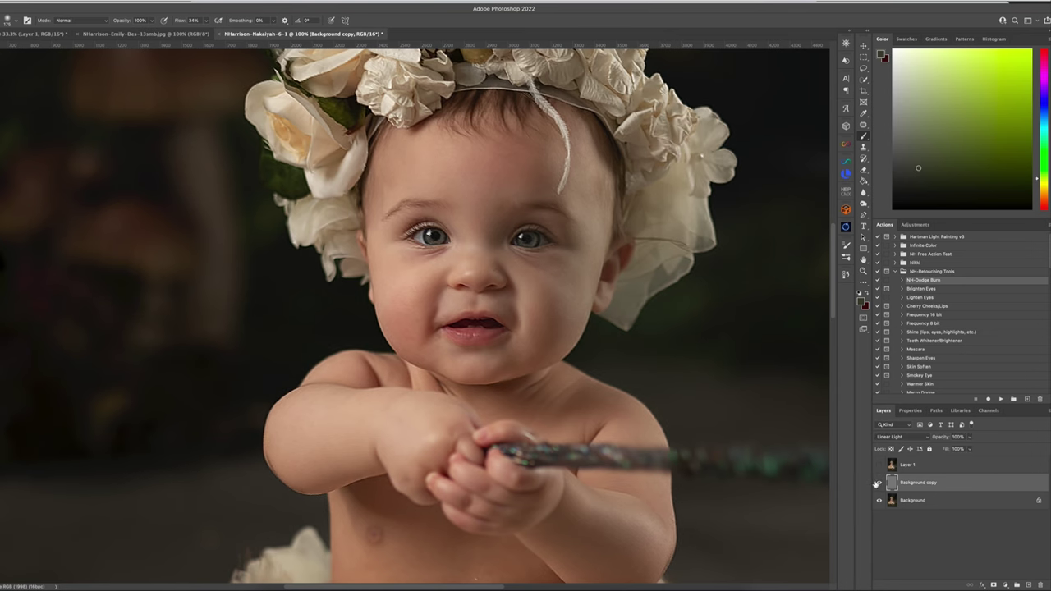
Step: Compare the full baby portrait at a smaller scale with and without the High Pass layer
{"action": "key", "text": "ctrl+minus"}
{"action": "key", "text": "ctrl+minus"}
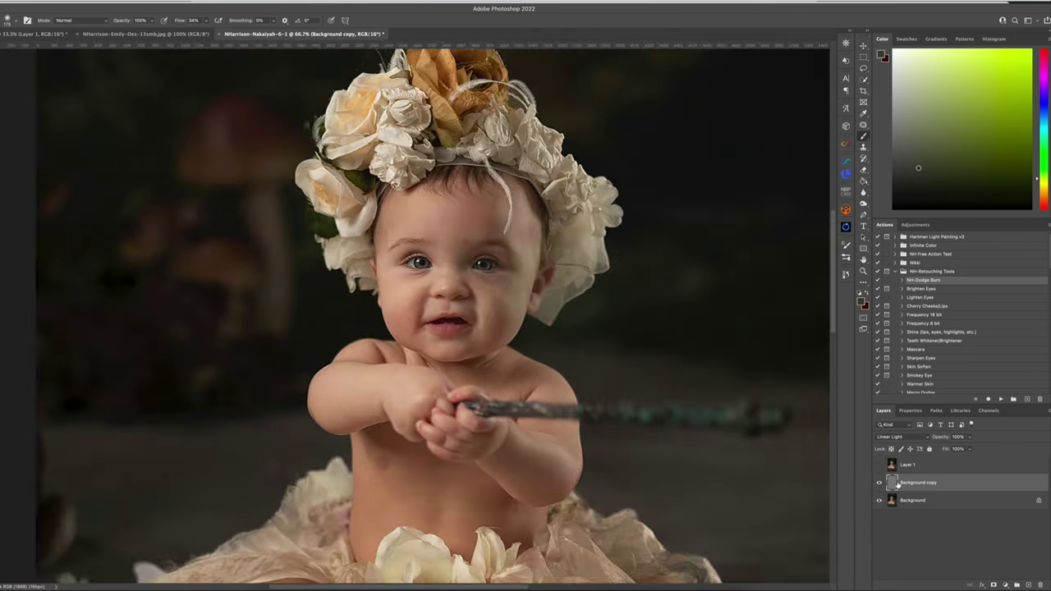
{"action": "key", "text": "ctrl+minus"}
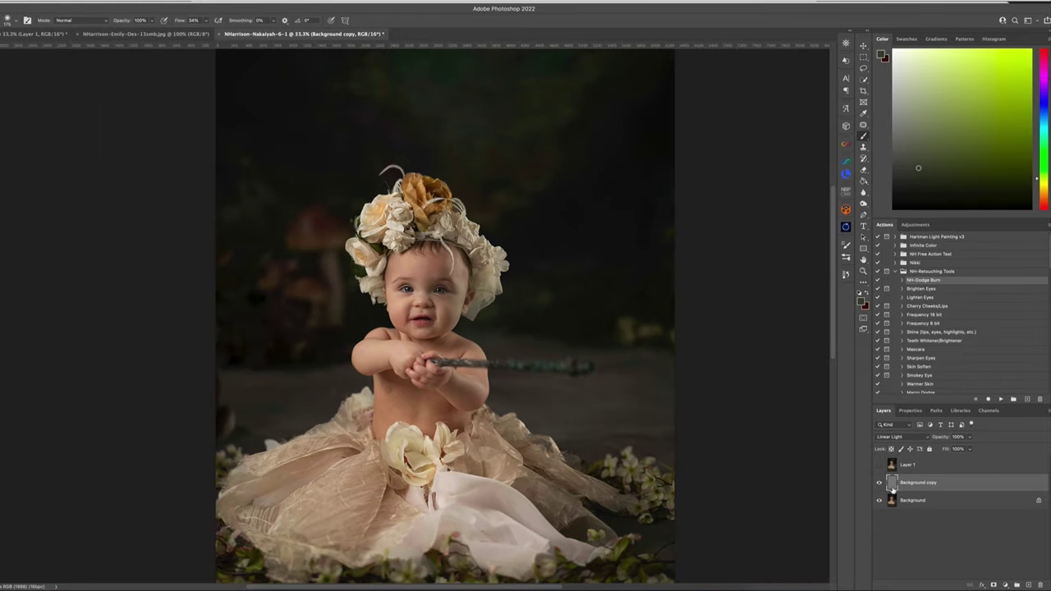
{"action": "left_click", "coordinate": [879, 484]}
{"action": "left_click", "coordinate": [880, 484]}
{"action": "left_click", "coordinate": [880, 484]}
Step: Delete Layer 1 and merge the High Pass layer with a new duplicate of the Background layer
{"action": "left_click", "coordinate": [909, 466]}
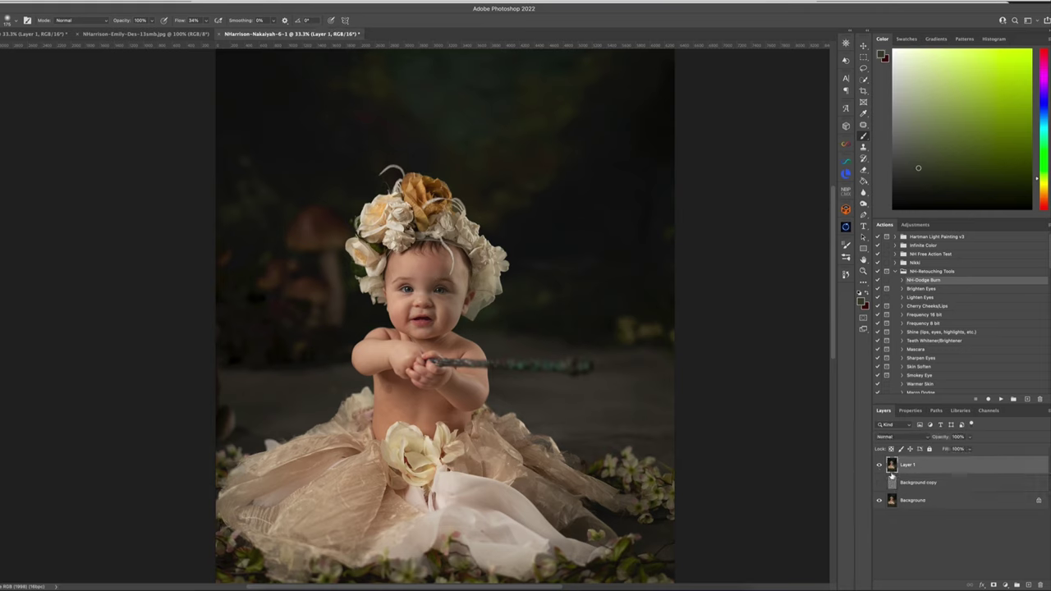
{"action": "key", "text": "Delete"}
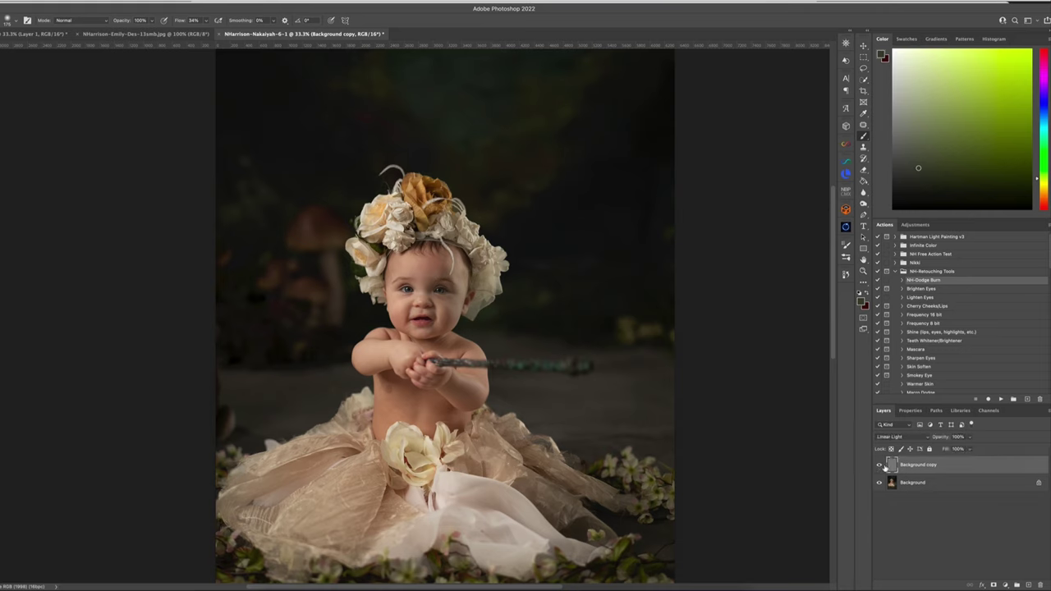
{"action": "left_click", "coordinate": [923, 484]}
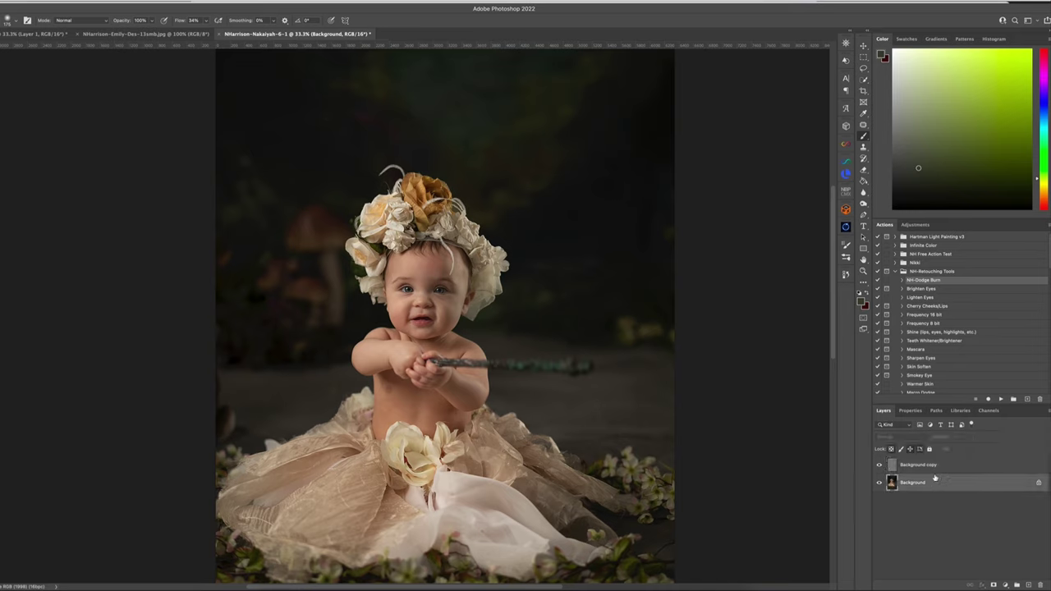
{"action": "key", "text": "ctrl+j"}
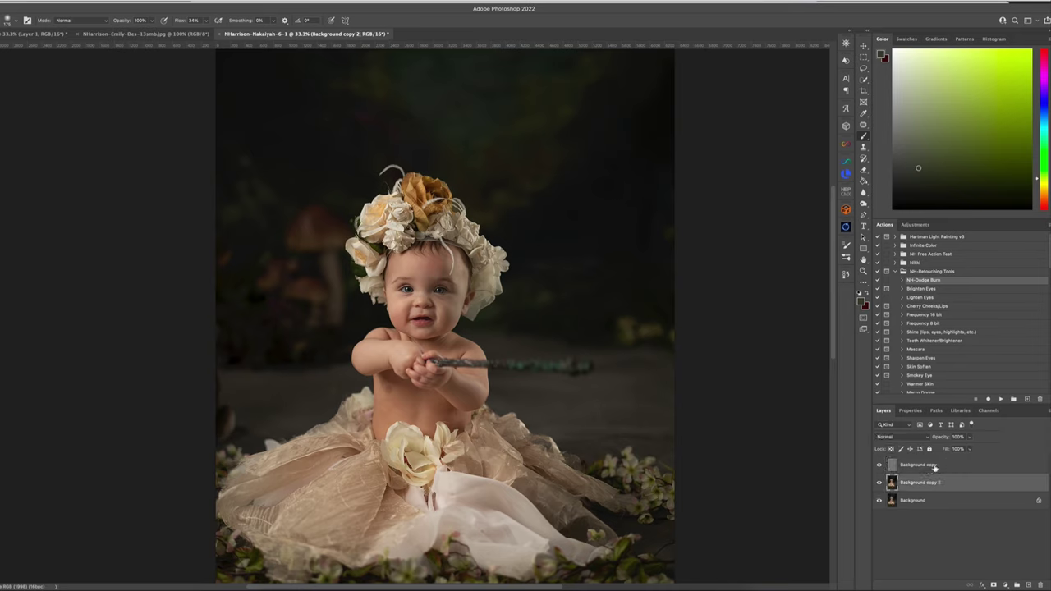
{"action": "left_click", "coordinate": [935, 467], "text": "shift"}
{"action": "right_click", "coordinate": [931, 474]}
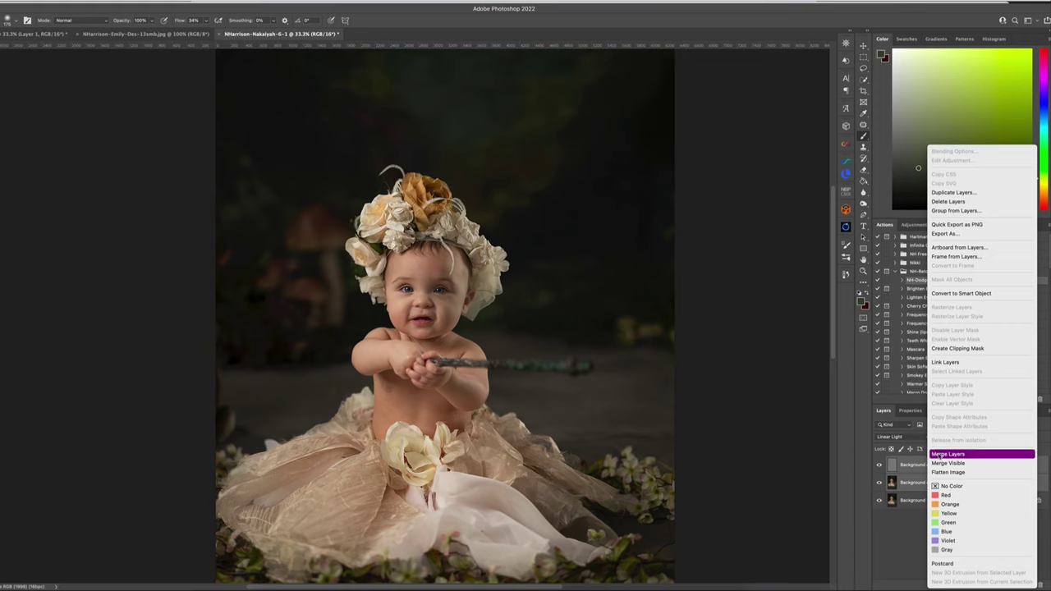
{"action": "left_click", "coordinate": [936, 454]}
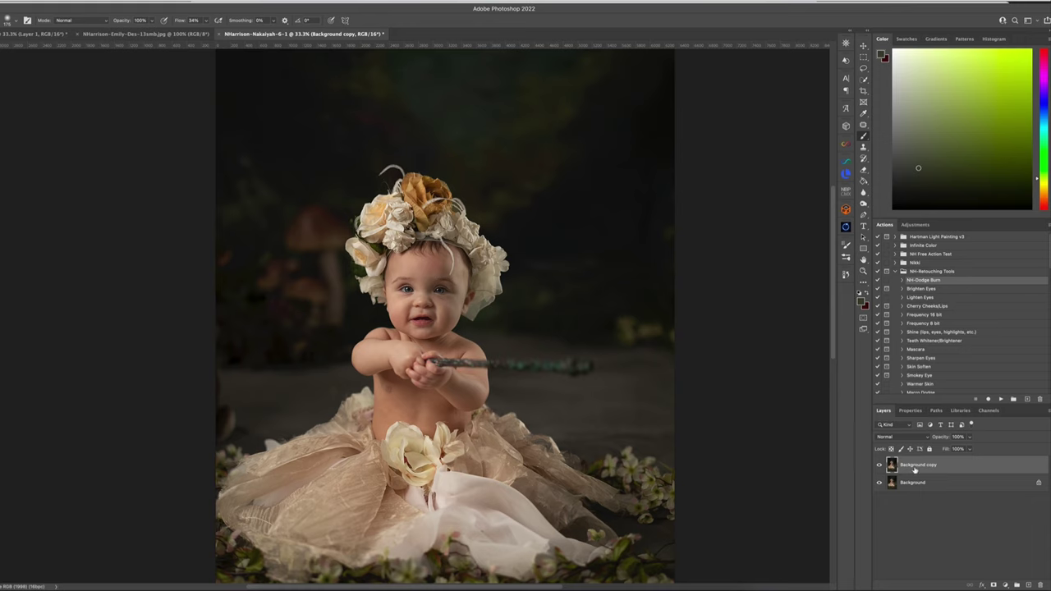
Step: Duplicate the merged Background copy layer and rename the duplicate Layer 1
{"action": "key", "text": "super+j"}
{"action": "double_click", "coordinate": [920, 466]}
{"action": "type", "text": "Layer"}
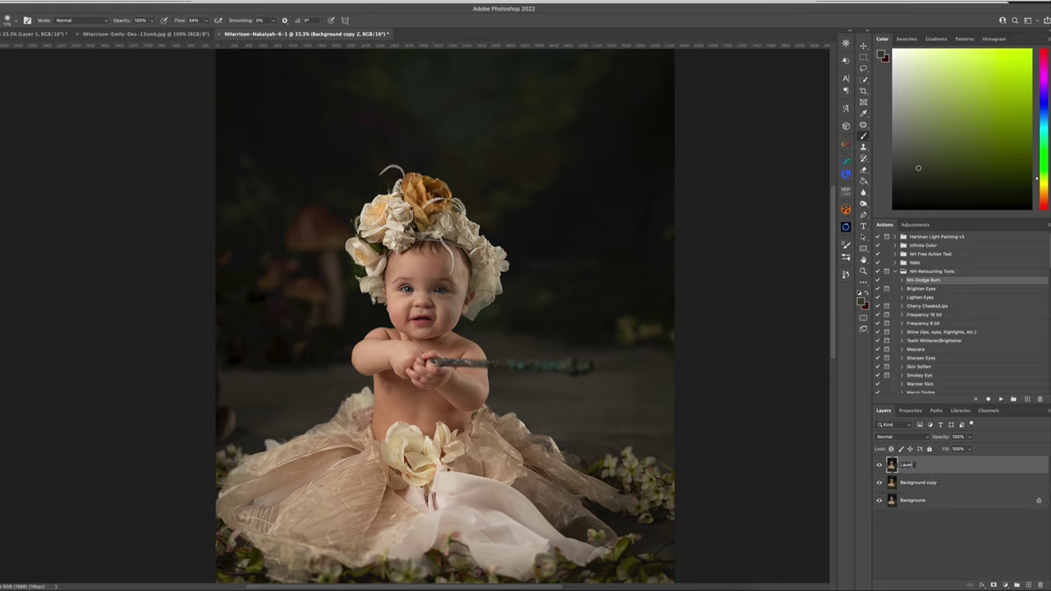
{"action": "type", "text": " 5"}
{"action": "key", "text": "Return"}
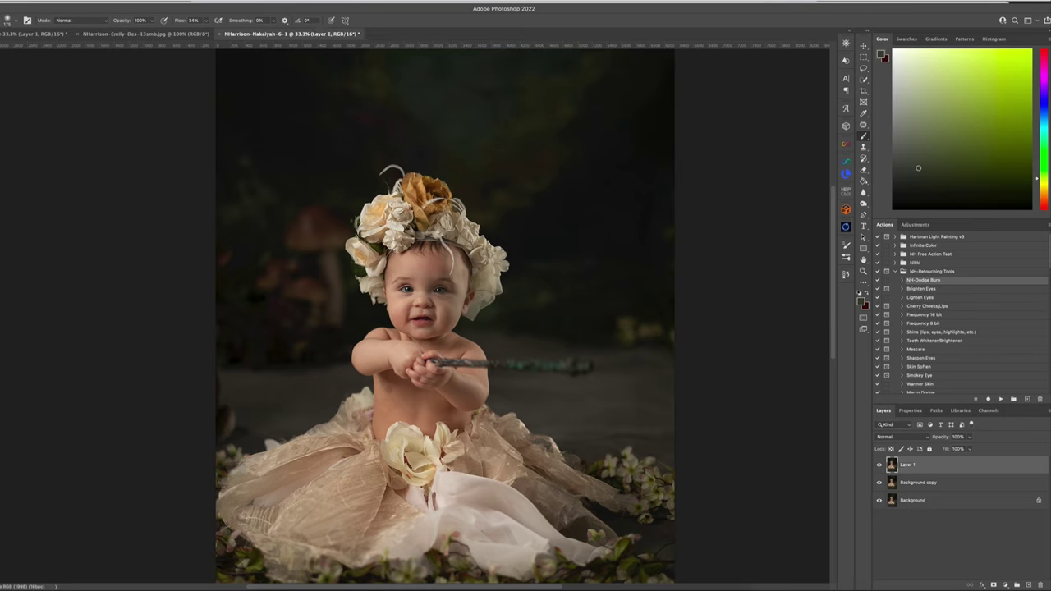
Step: Run Topaz DeNoise AI on Layer 1, inspect the baby's face, and set Remove Noise to Low
{"action": "left_click", "coordinate": [156, 0]}
{"action": "mouse_move", "coordinate": [224, 195]}
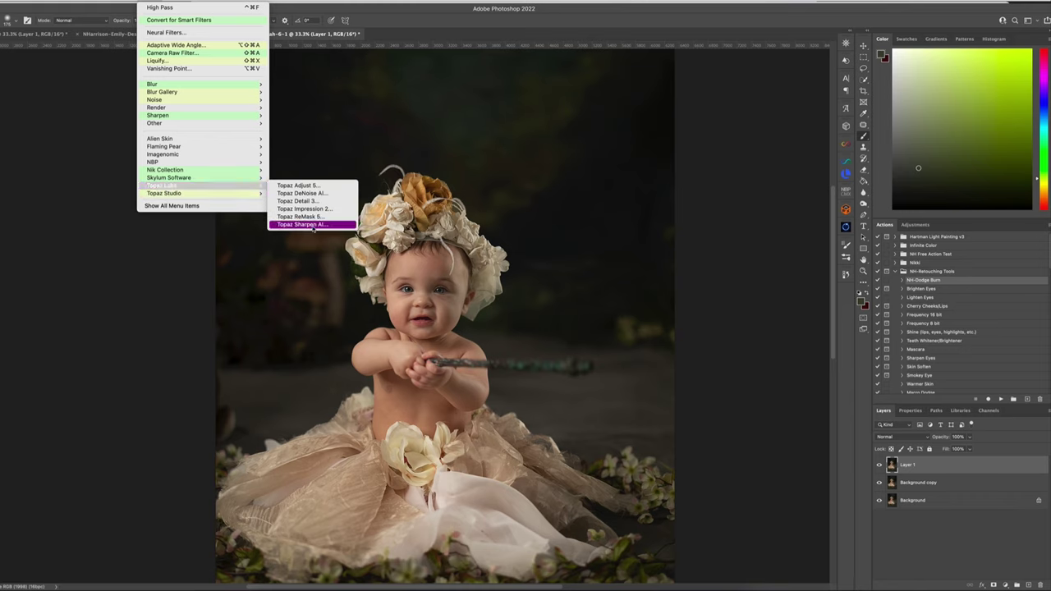
{"action": "left_click", "coordinate": [324, 193]}
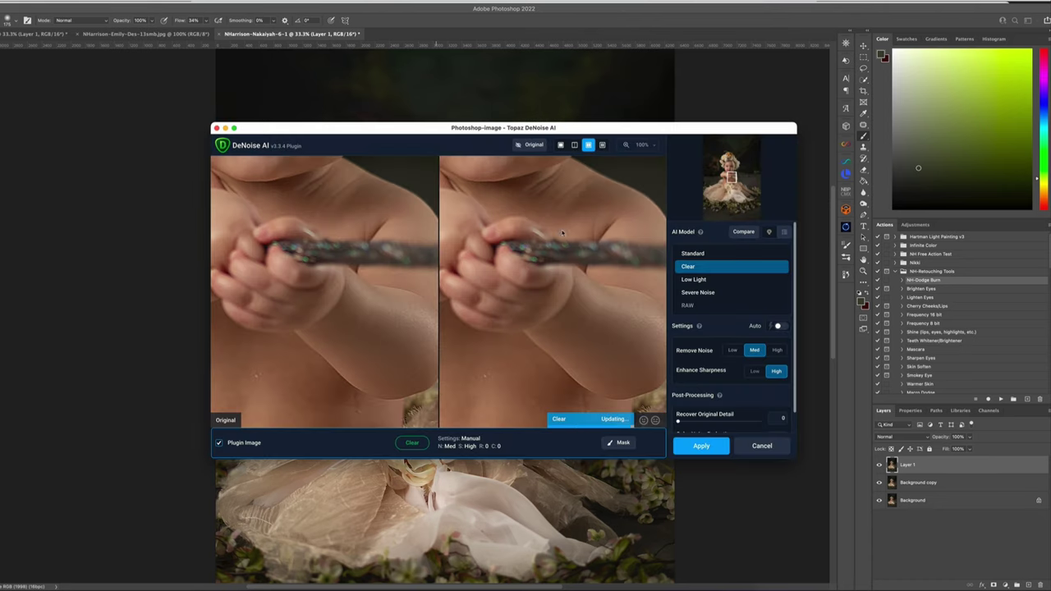
{"action": "left_click_drag", "start_coordinate": [549, 238], "coordinate": [565, 328]}
{"action": "left_click_drag", "start_coordinate": [512, 239], "coordinate": [610, 302]}
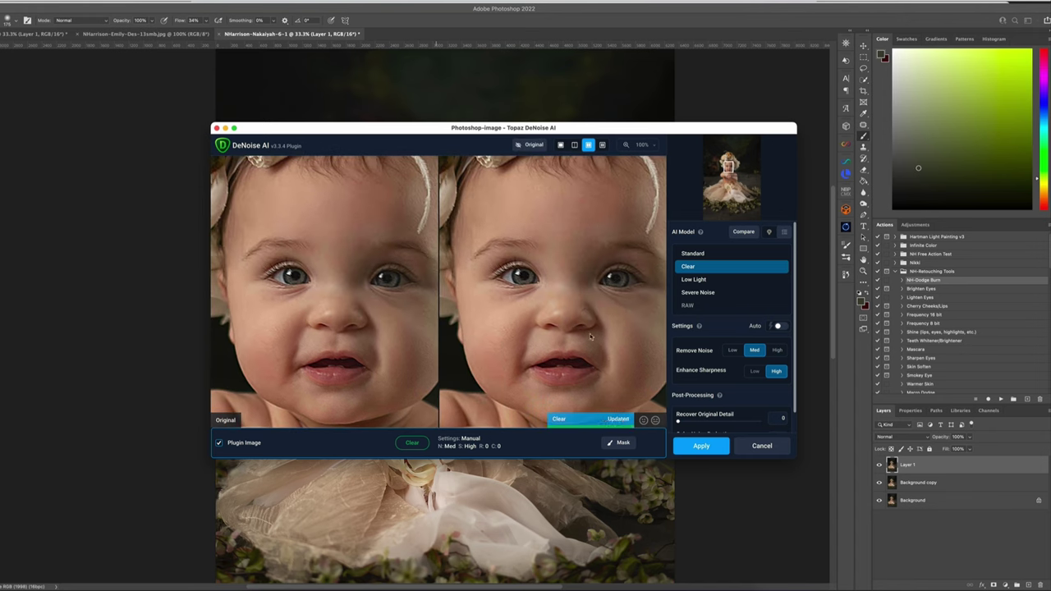
{"action": "left_click_drag", "start_coordinate": [592, 336], "coordinate": [563, 317]}
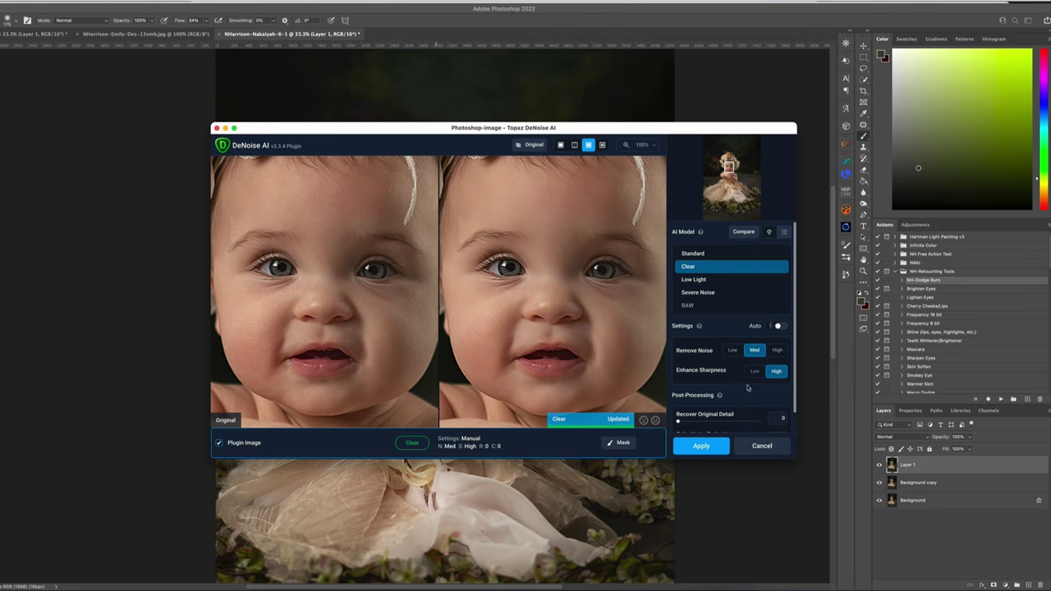
{"action": "left_click", "coordinate": [732, 350]}
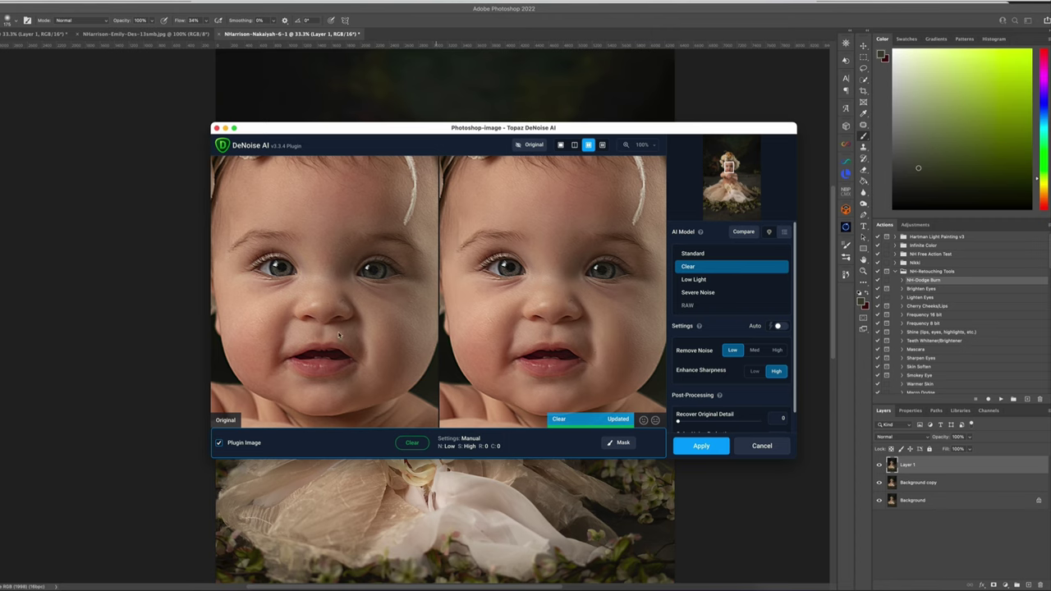
Step: Compare the denoised face with the original, set Enhance Sharpness to Low, and apply the noise reduction
{"action": "scroll", "coordinate": [526, 333], "scroll_direction": "up", "scroll_amount": 2}
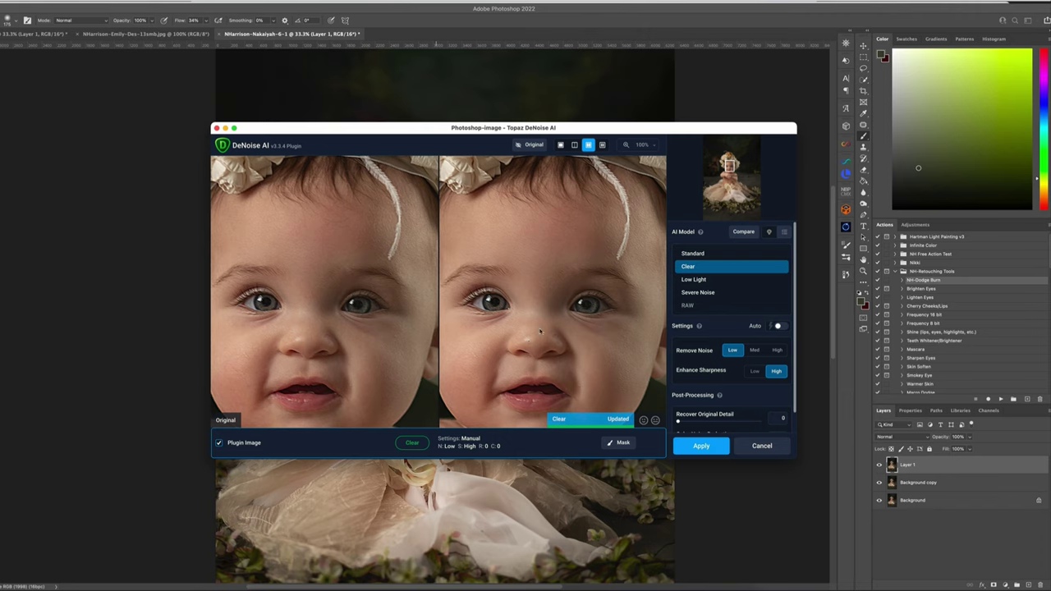
{"action": "left_click", "coordinate": [502, 340]}
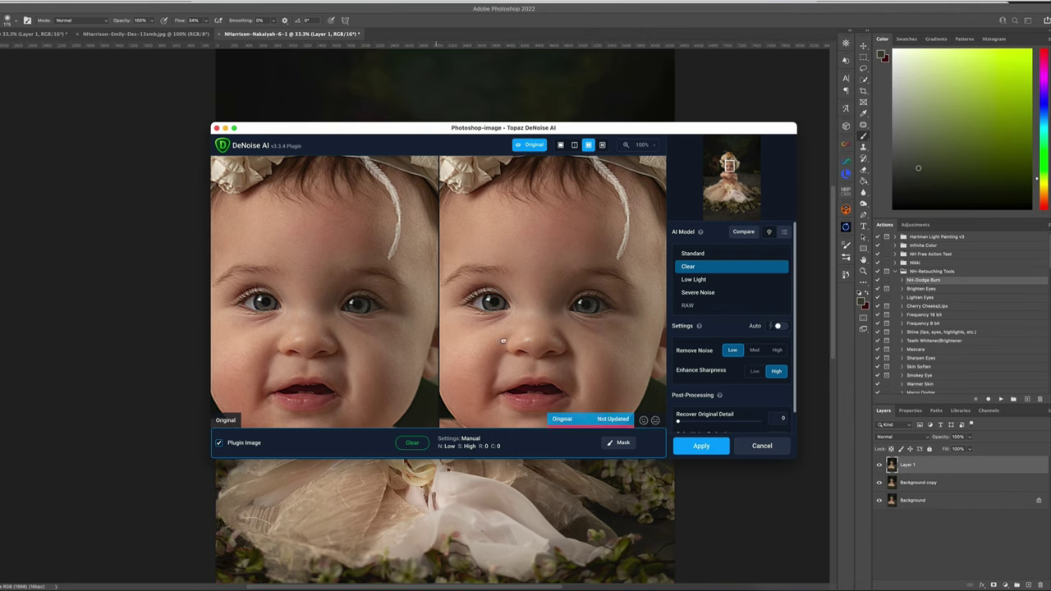
{"action": "scroll", "coordinate": [509, 329], "scroll_direction": "down", "scroll_amount": 2}
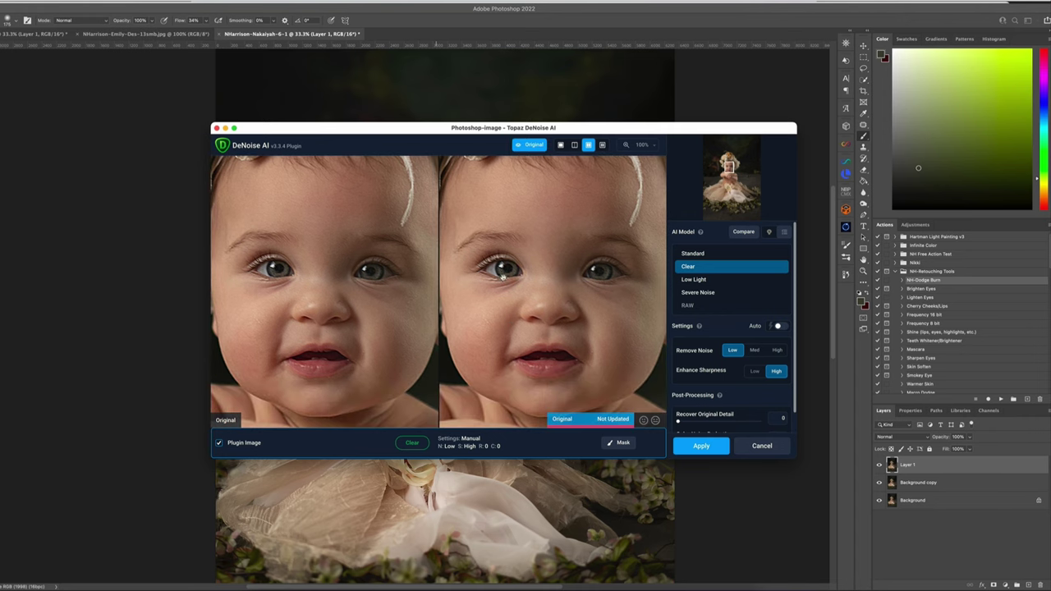
{"action": "left_click_drag", "start_coordinate": [502, 277], "coordinate": [503, 278]}
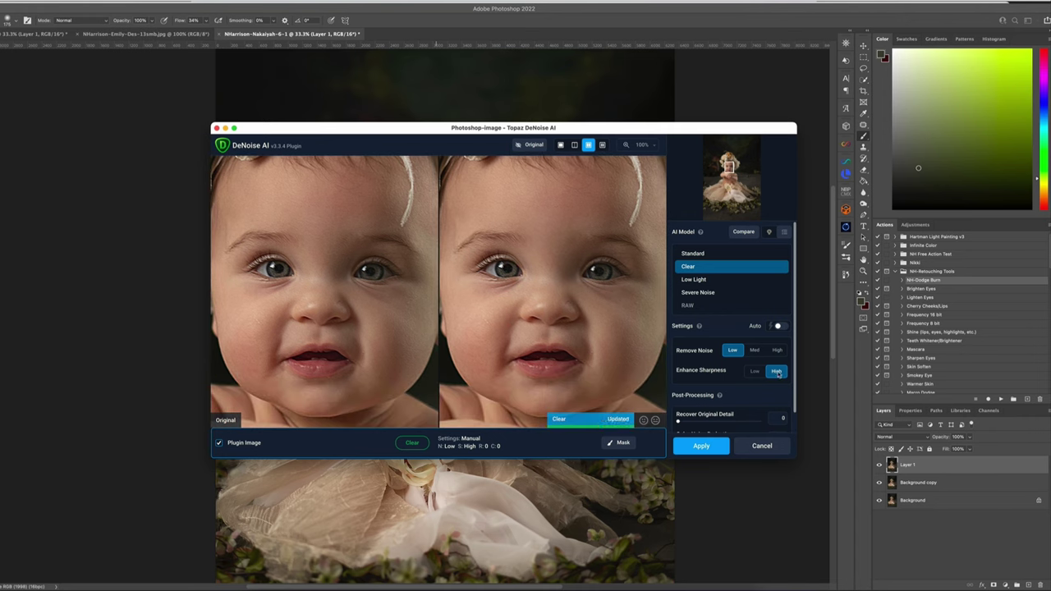
{"action": "left_click", "coordinate": [754, 371]}
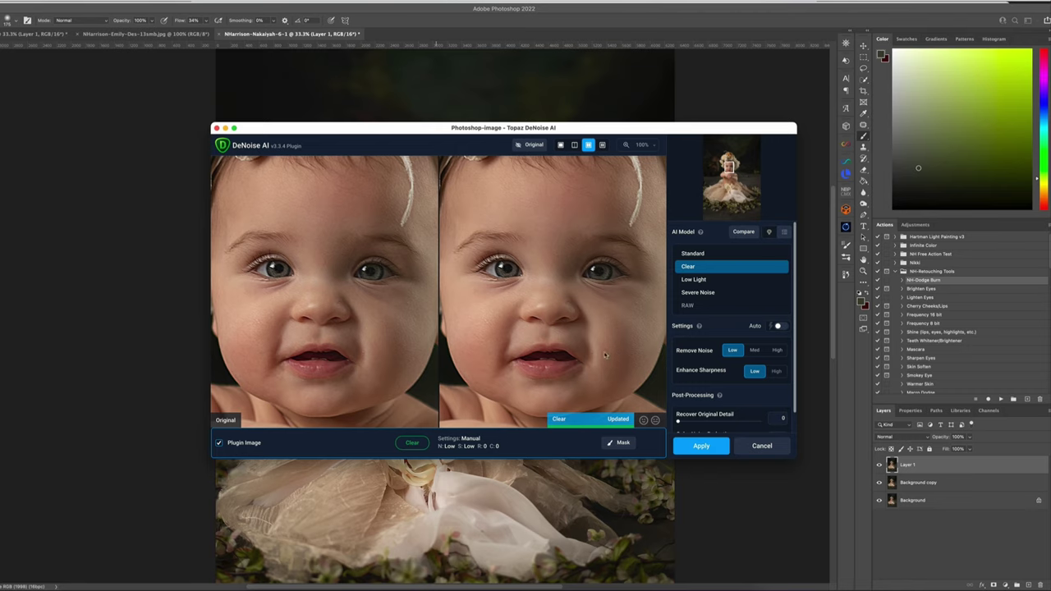
{"action": "left_click", "coordinate": [706, 444]}
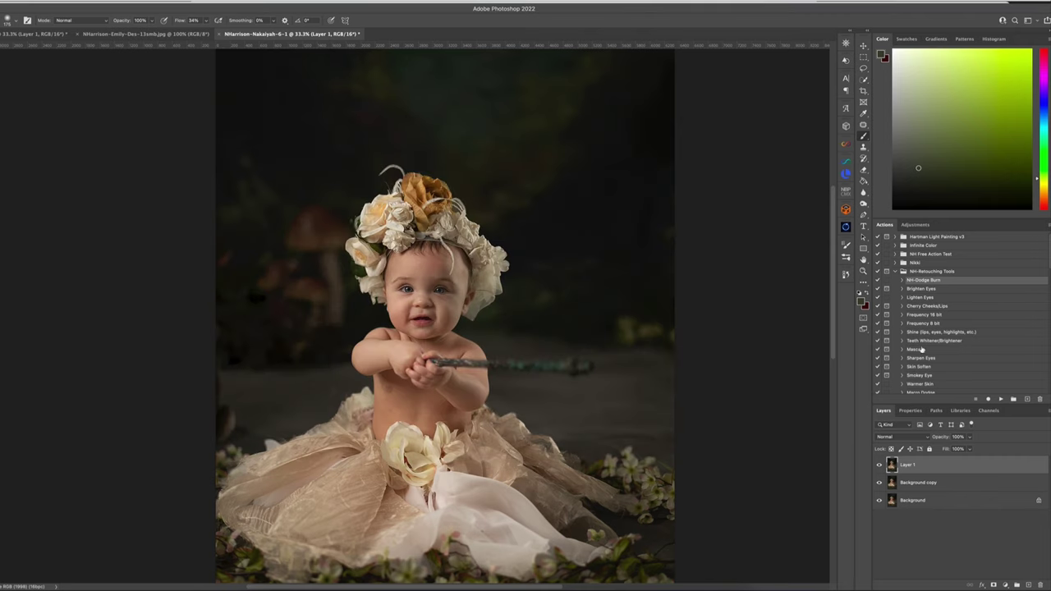
Step: Compare the portrait with and without the denoised Layer 1, first in full and then closer on the baby
{"action": "left_click", "coordinate": [880, 465]}
{"action": "left_click", "coordinate": [879, 465]}
{"action": "key", "text": "ctrl+plus"}
{"action": "key", "text": "ctrl+plus"}
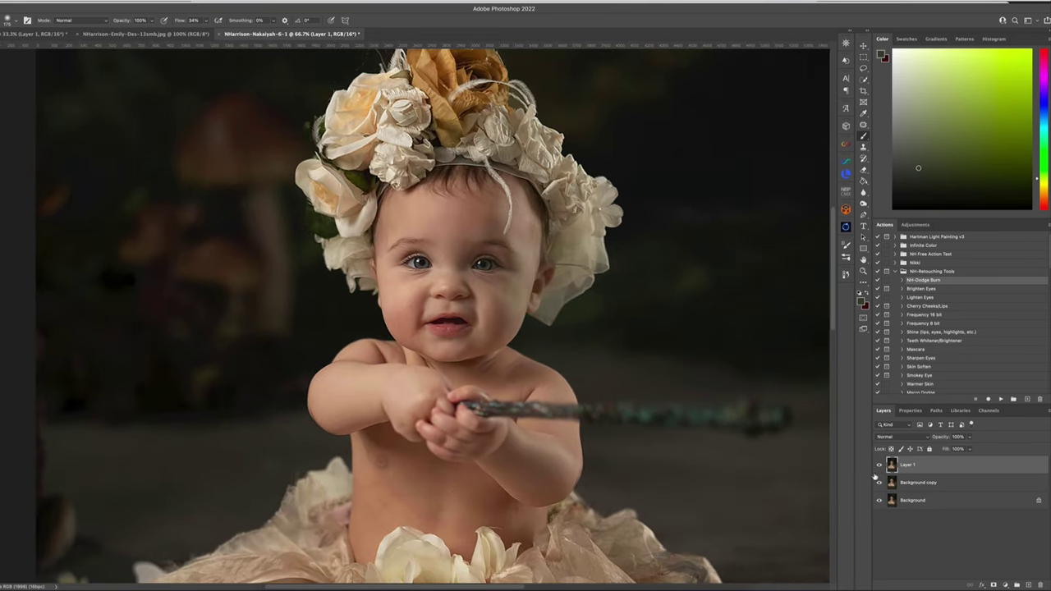
{"action": "left_click", "coordinate": [877, 465]}
{"action": "left_click", "coordinate": [878, 465]}
Step: Compare the denoised Layer 1 against the original Background layer with the Background copy layer hidden
{"action": "left_click", "coordinate": [878, 465]}
{"action": "left_click", "coordinate": [879, 466]}
{"action": "left_click", "coordinate": [879, 467]}
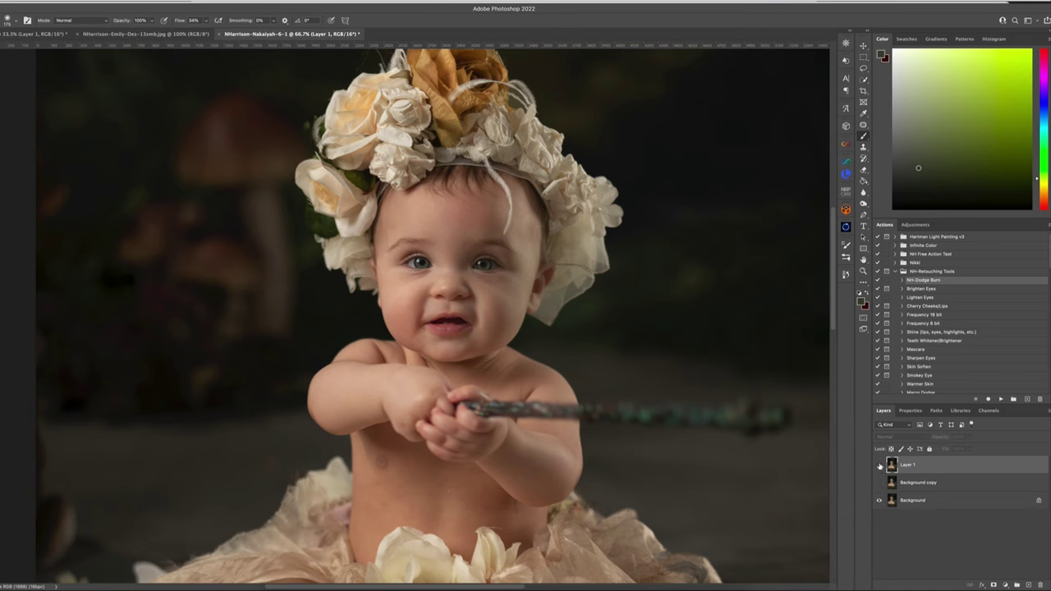
{"action": "left_click", "coordinate": [879, 466]}
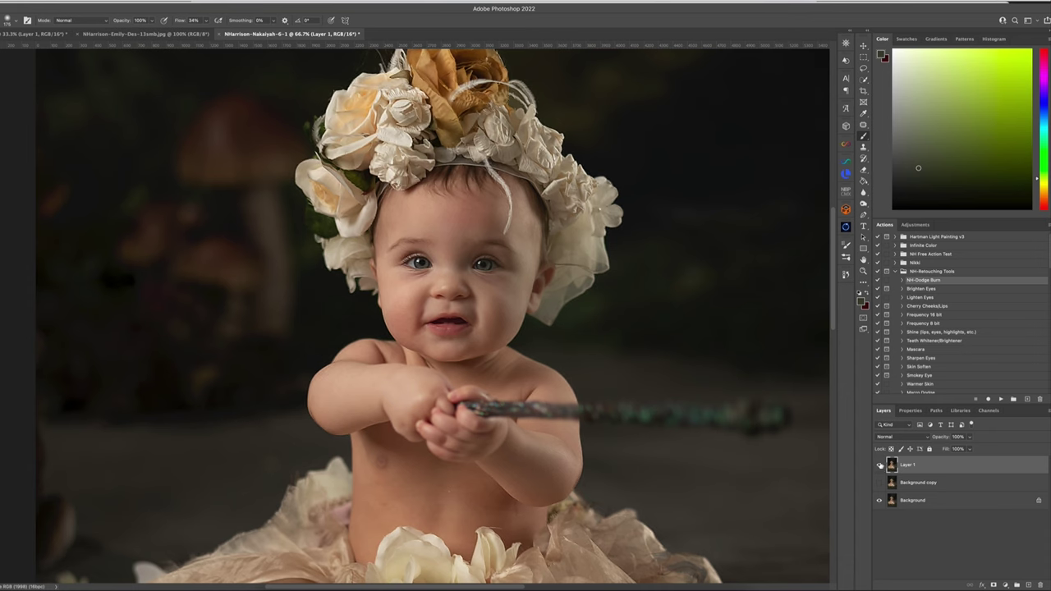
{"action": "left_click", "coordinate": [880, 465]}
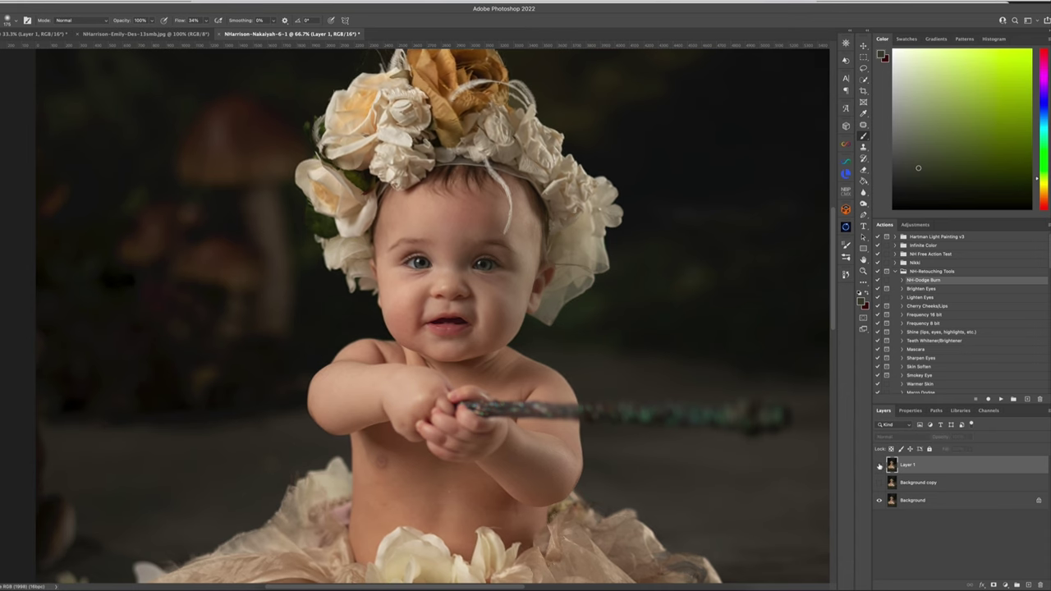
{"action": "left_click", "coordinate": [880, 466]}
{"action": "key", "text": "ctrl+0"}
{"action": "key", "text": "ctrl+minus"}
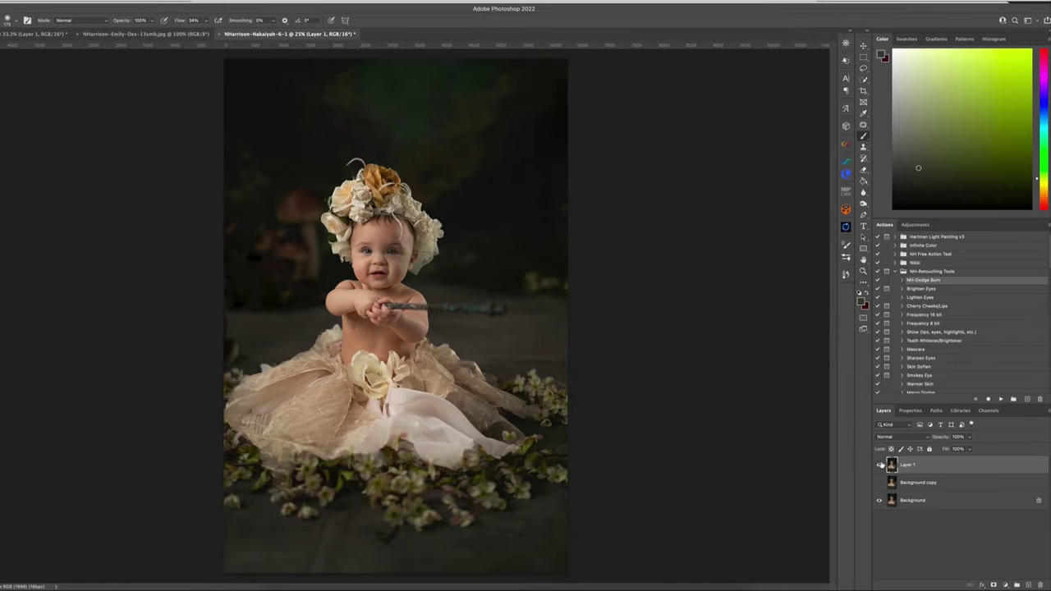